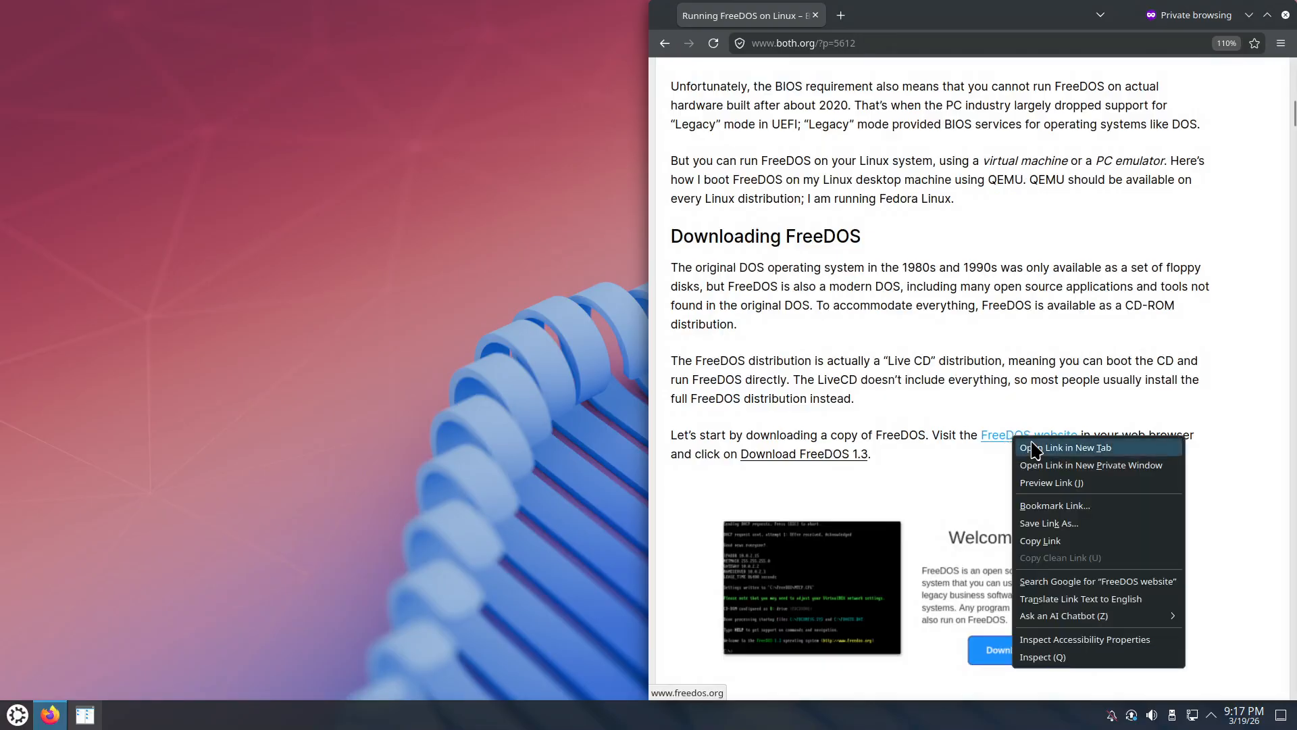
Step: Open the FreeDOS website link from the article in a new tab and detach it into its own window beside the article
{"action": "left_click", "coordinate": [1040, 446]}
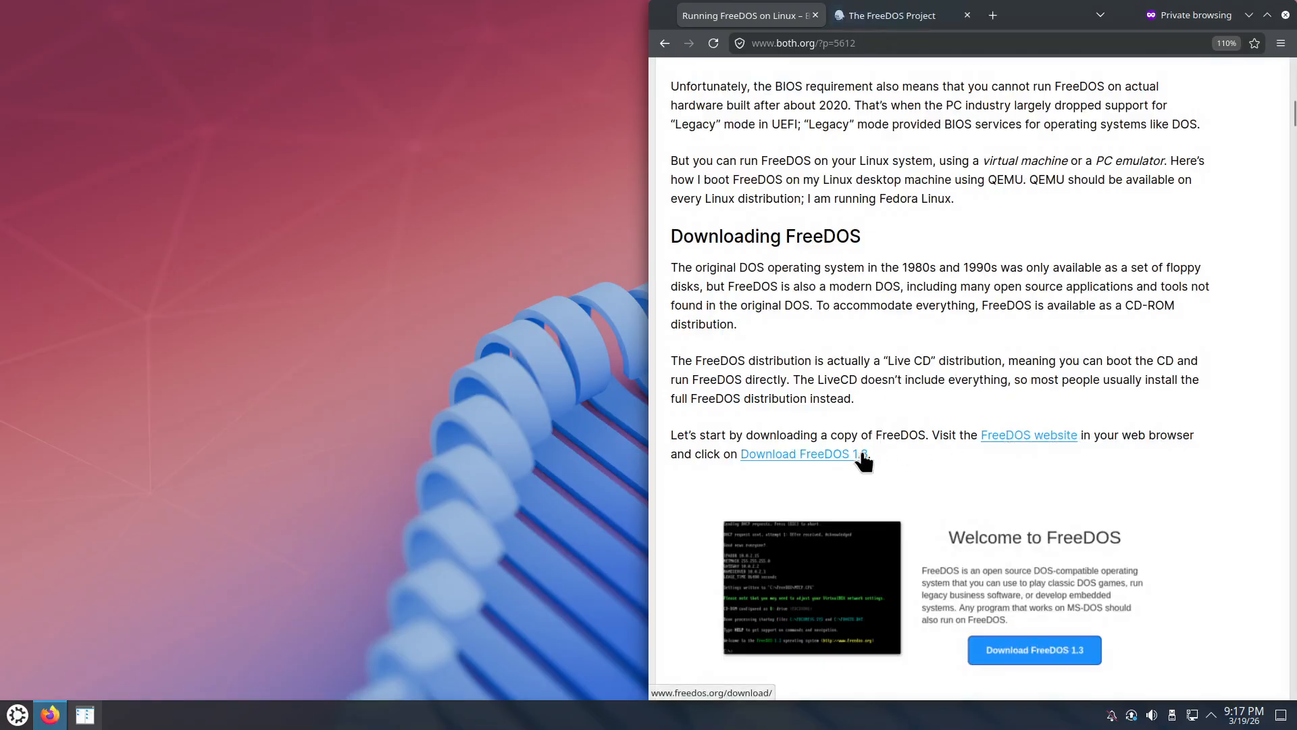
{"action": "left_click", "coordinate": [902, 17]}
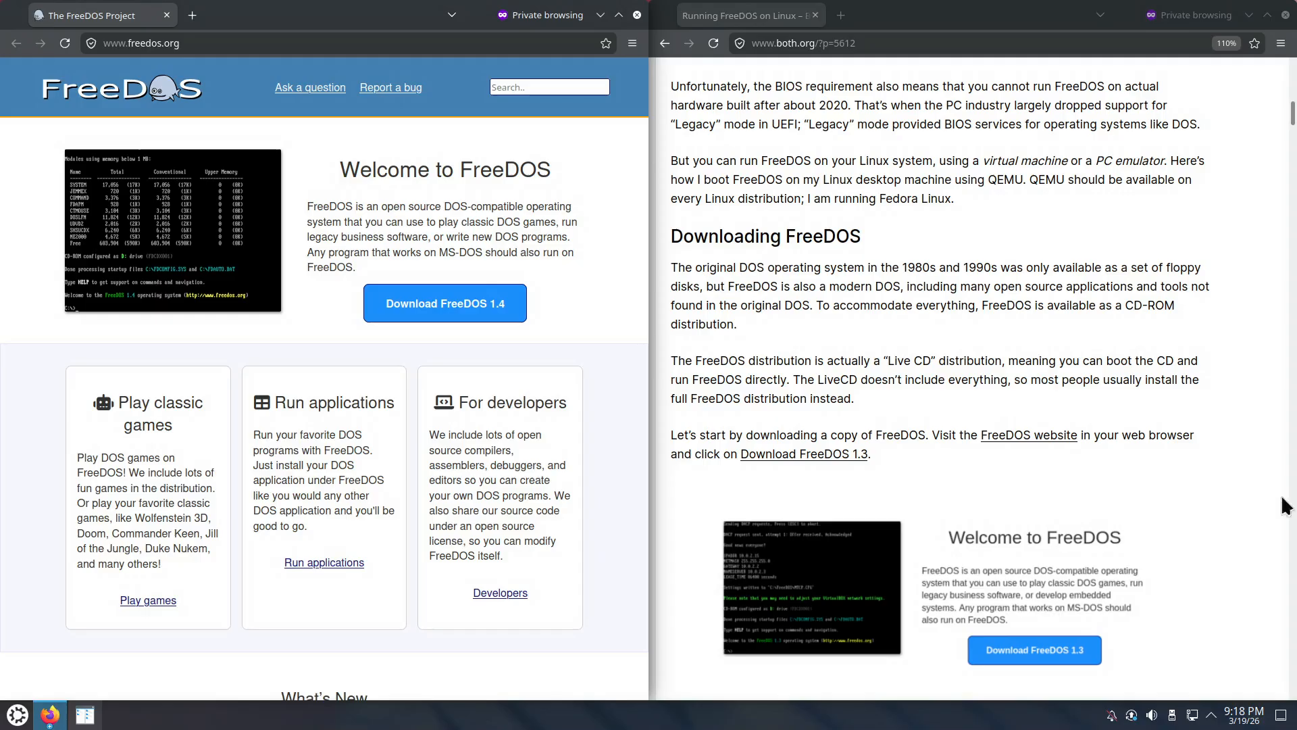
{"action": "left_click_drag", "start_coordinate": [898, 16], "coordinate": [101, 17]}
Step: Go to the FreeDOS 1.4 download page and download the LiveCD archive offered under FreeDOS for everyone
{"action": "scroll", "coordinate": [1040, 340], "scroll_direction": "down", "scroll_amount": 3}
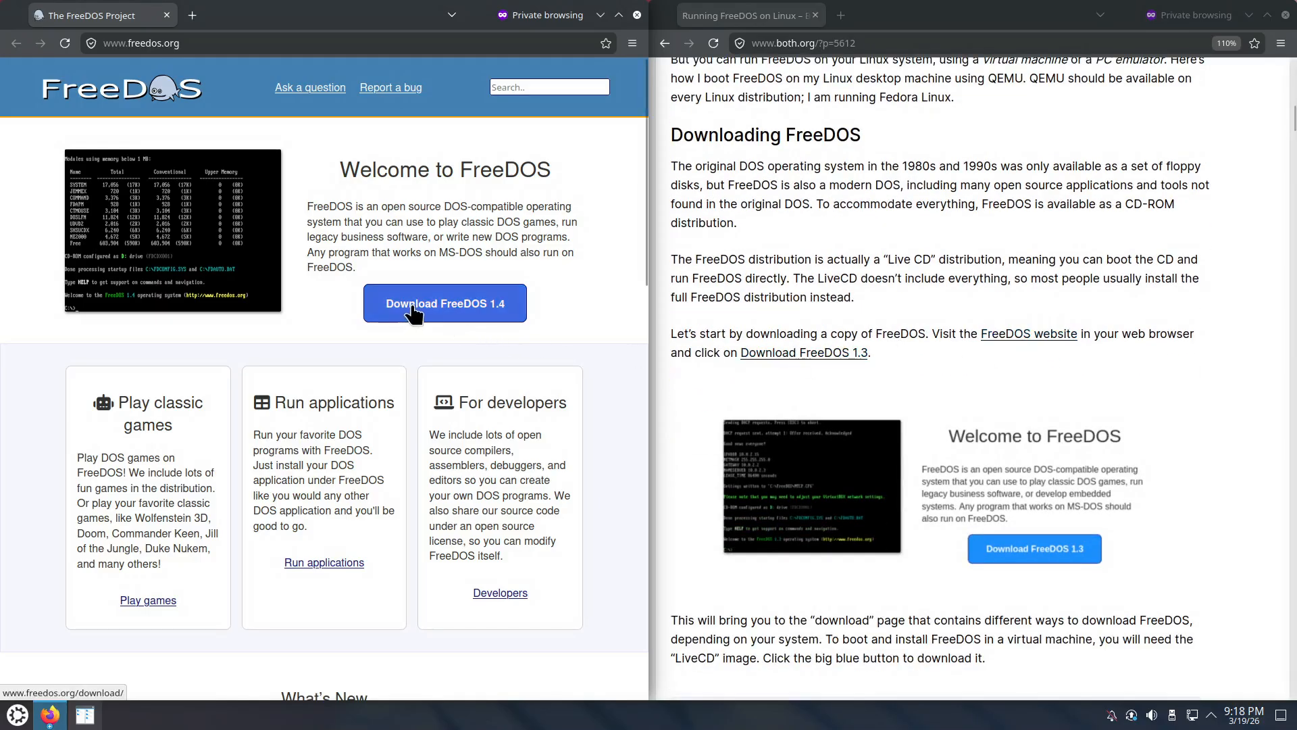
{"action": "left_click", "coordinate": [451, 312]}
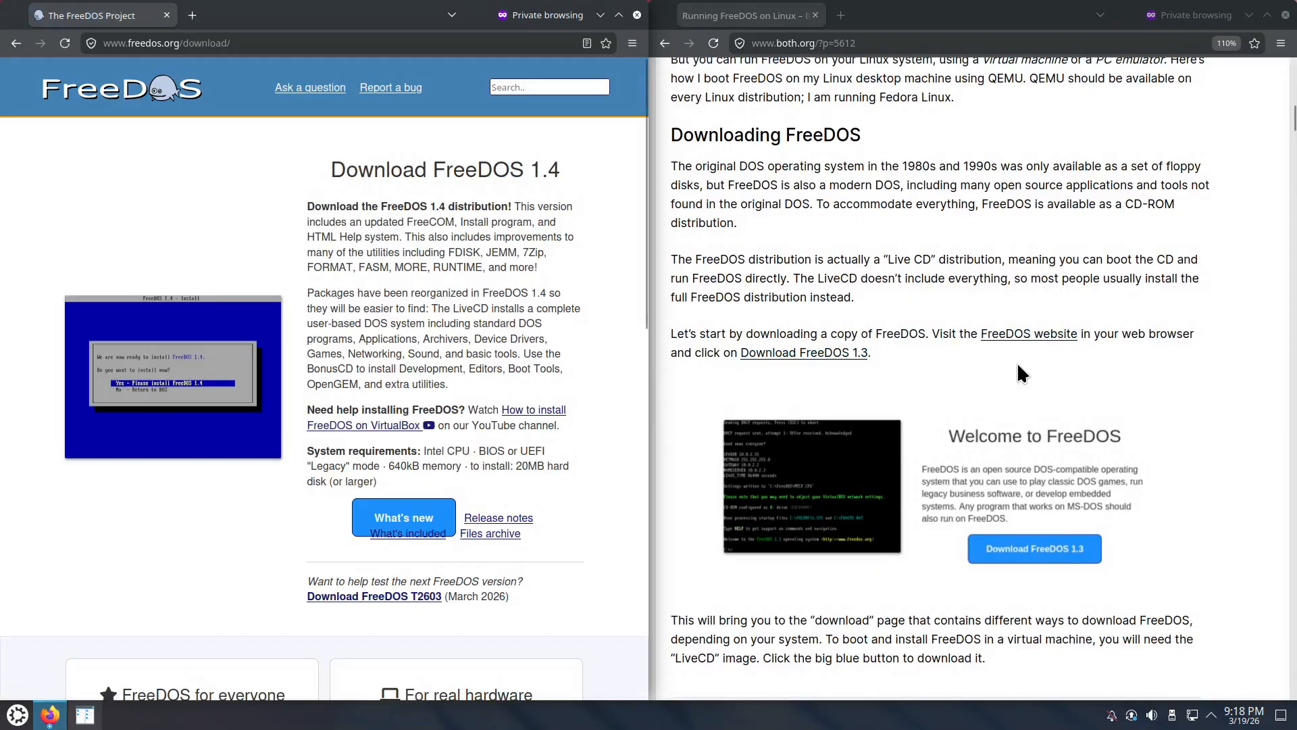
{"action": "scroll", "coordinate": [1017, 363], "scroll_direction": "down", "scroll_amount": 5}
{"action": "scroll", "coordinate": [955, 424], "scroll_direction": "down", "scroll_amount": 10}
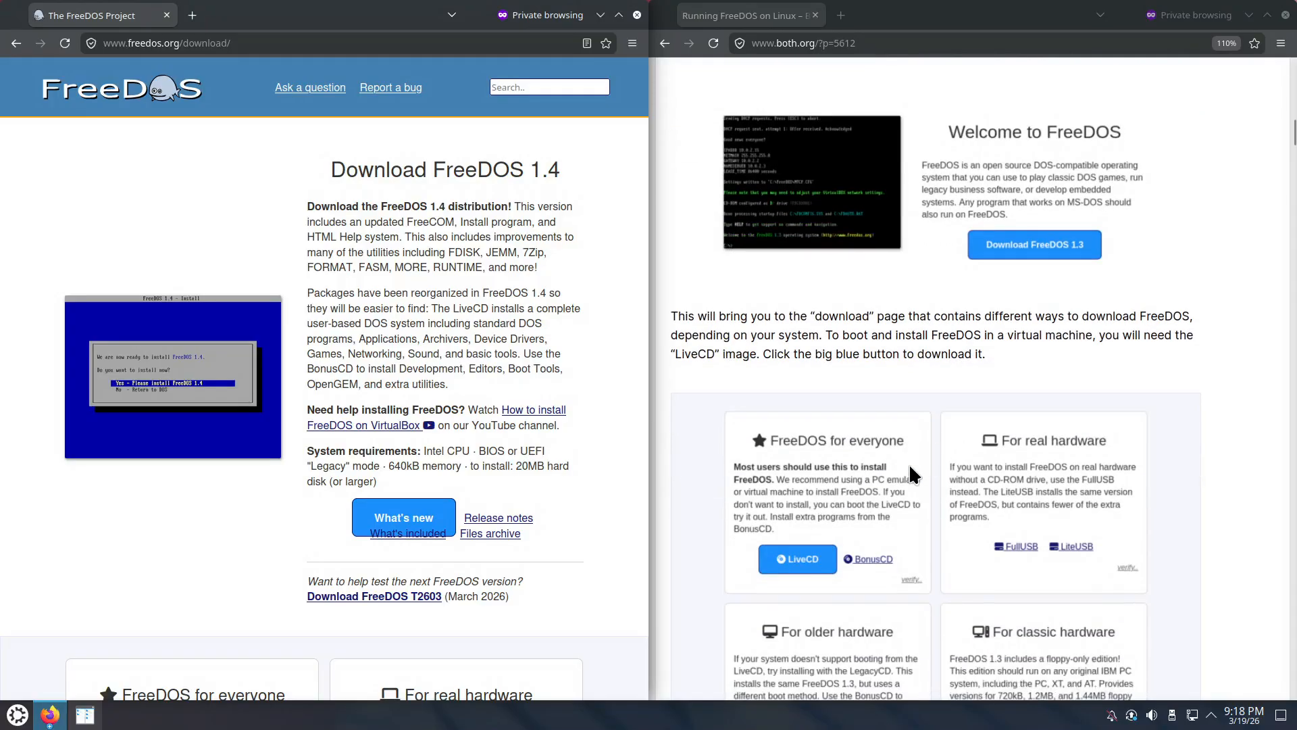
{"action": "scroll", "coordinate": [936, 379], "scroll_direction": "up", "scroll_amount": 3}
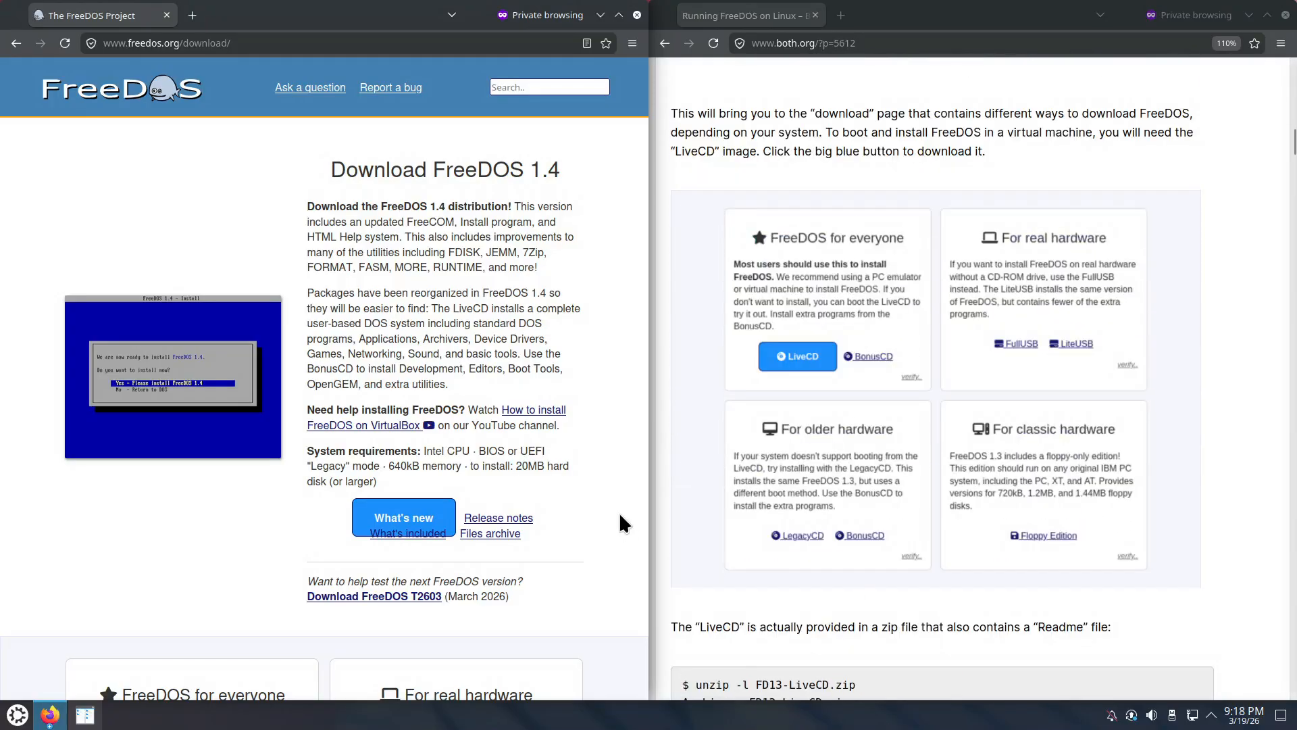
{"action": "scroll", "coordinate": [548, 484], "scroll_direction": "down", "scroll_amount": 3}
{"action": "scroll", "coordinate": [549, 485], "scroll_direction": "down", "scroll_amount": 5}
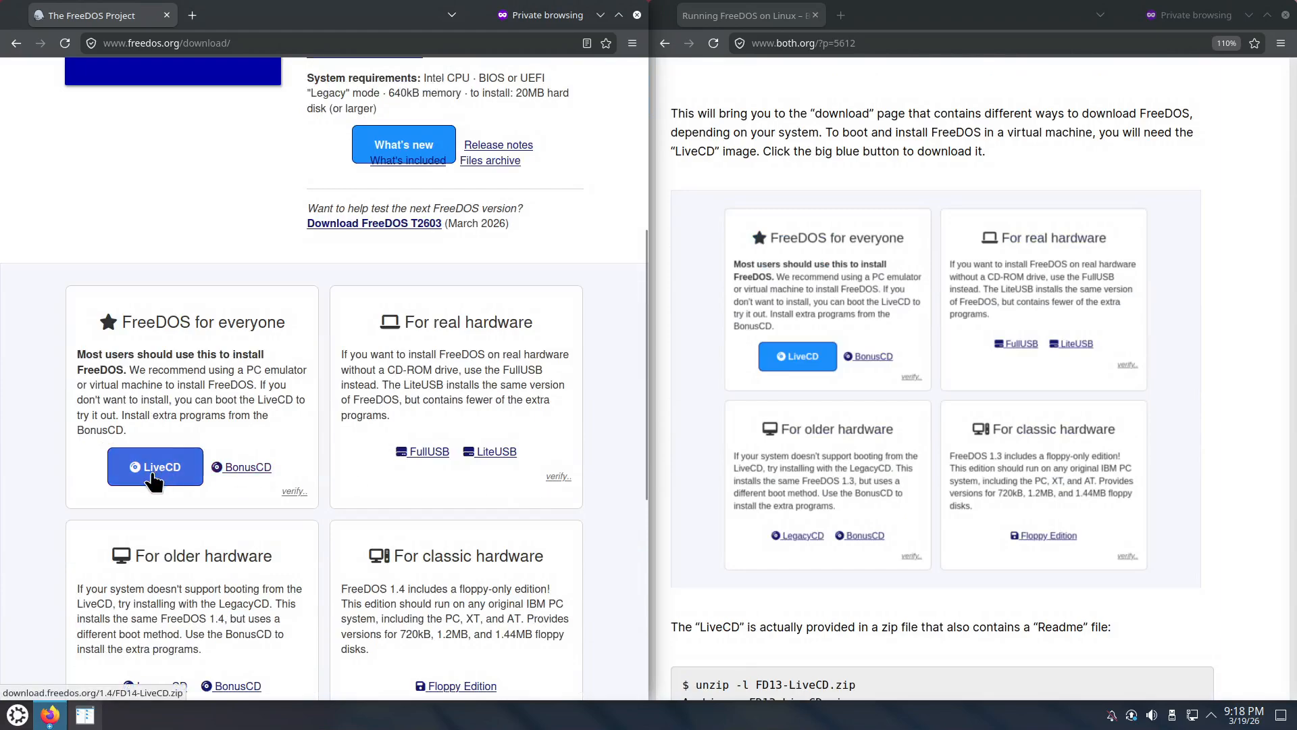
{"action": "scroll", "coordinate": [154, 481], "scroll_direction": "down", "scroll_amount": 3}
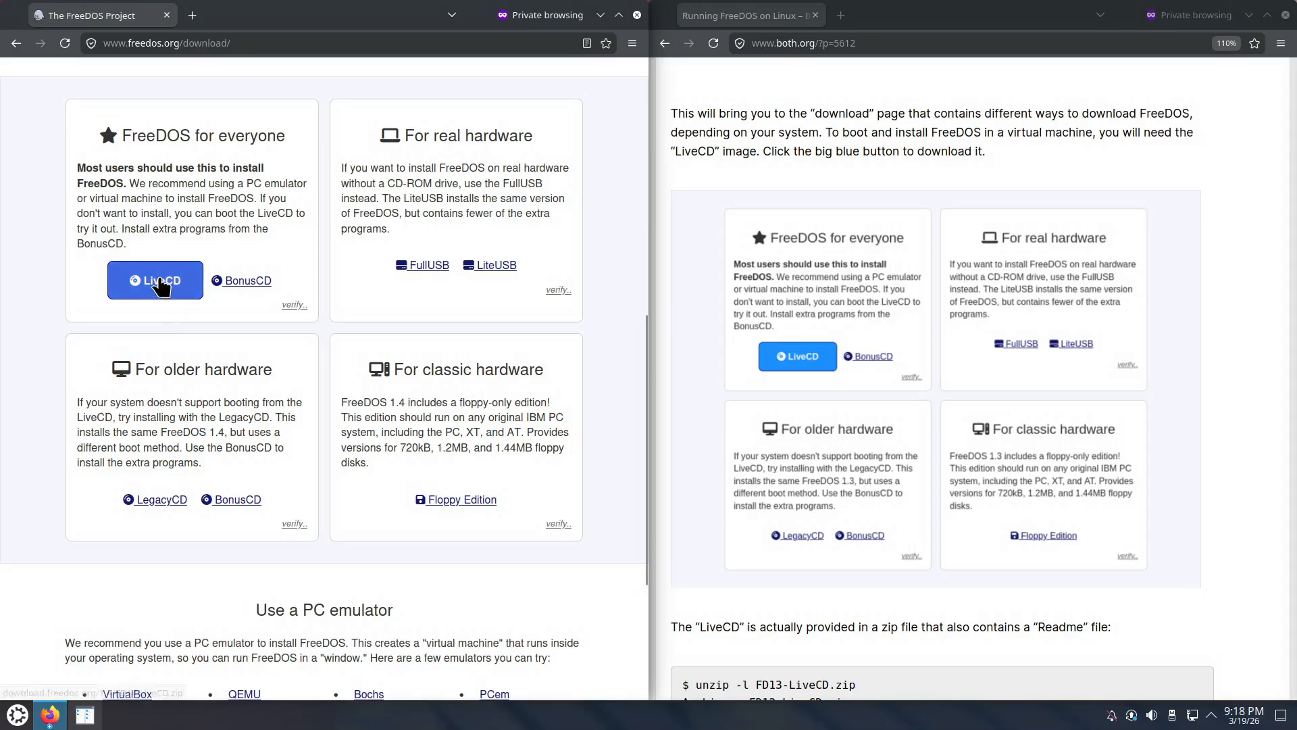
{"action": "left_click", "coordinate": [161, 282]}
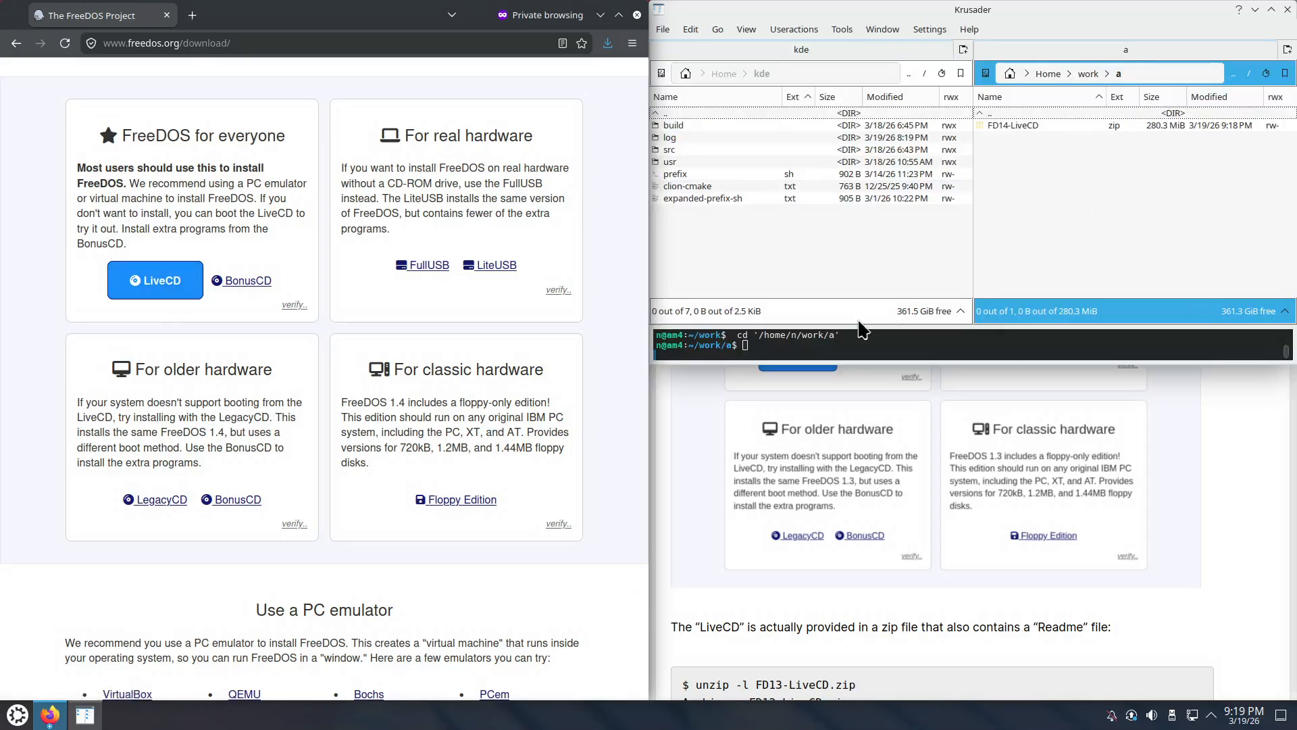
Step: Launch Konsole in ~/work/a from Krusader's terminal with "konsole &" and arrange it at full height beside the article, with Krusader minimized
{"action": "left_click", "coordinate": [853, 342]}
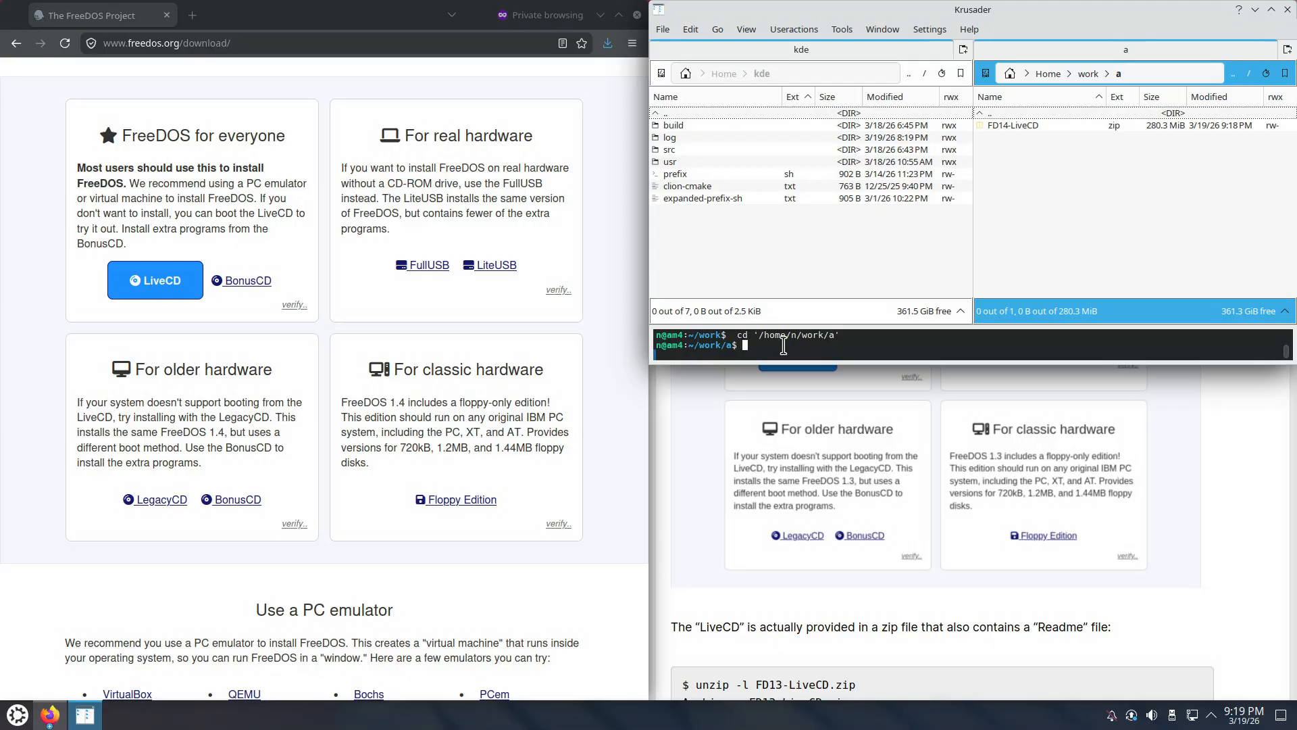
{"action": "type", "text": "konsole &"}
{"action": "key", "text": "Return"}
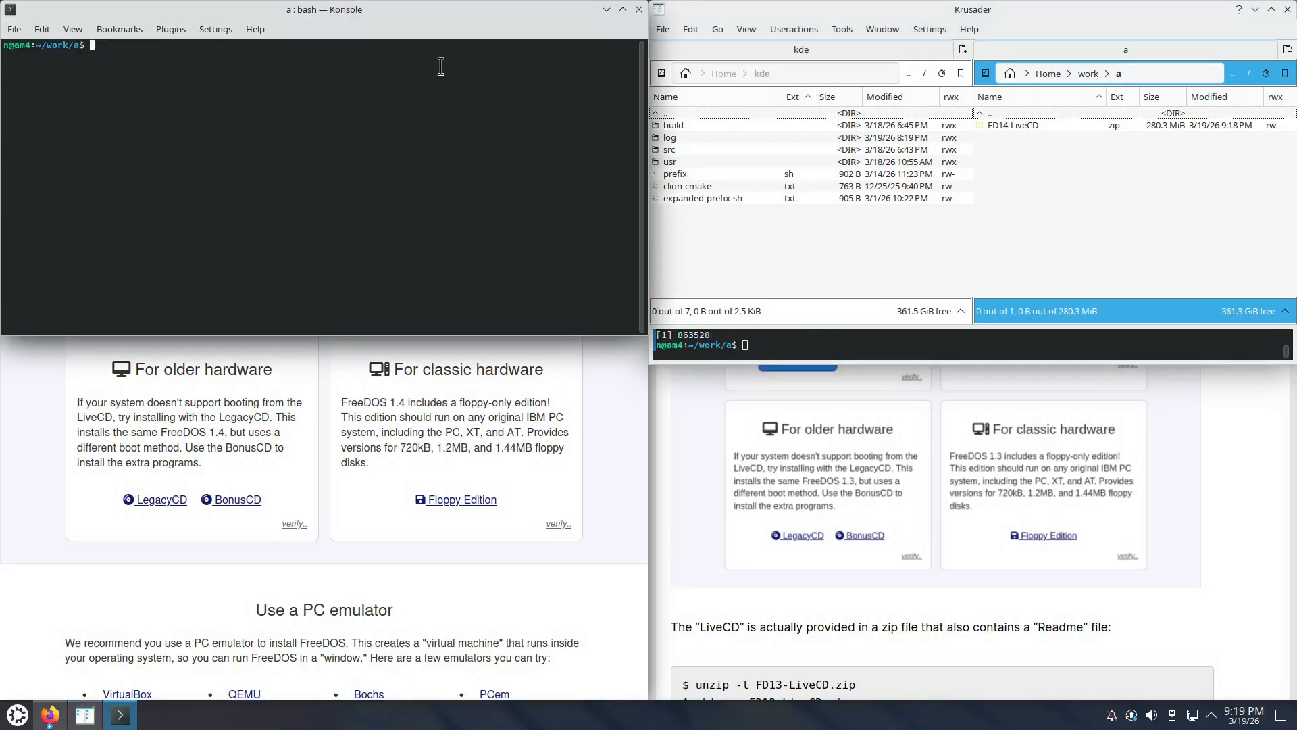
{"action": "left_click_drag", "start_coordinate": [441, 15], "coordinate": [1, 169]}
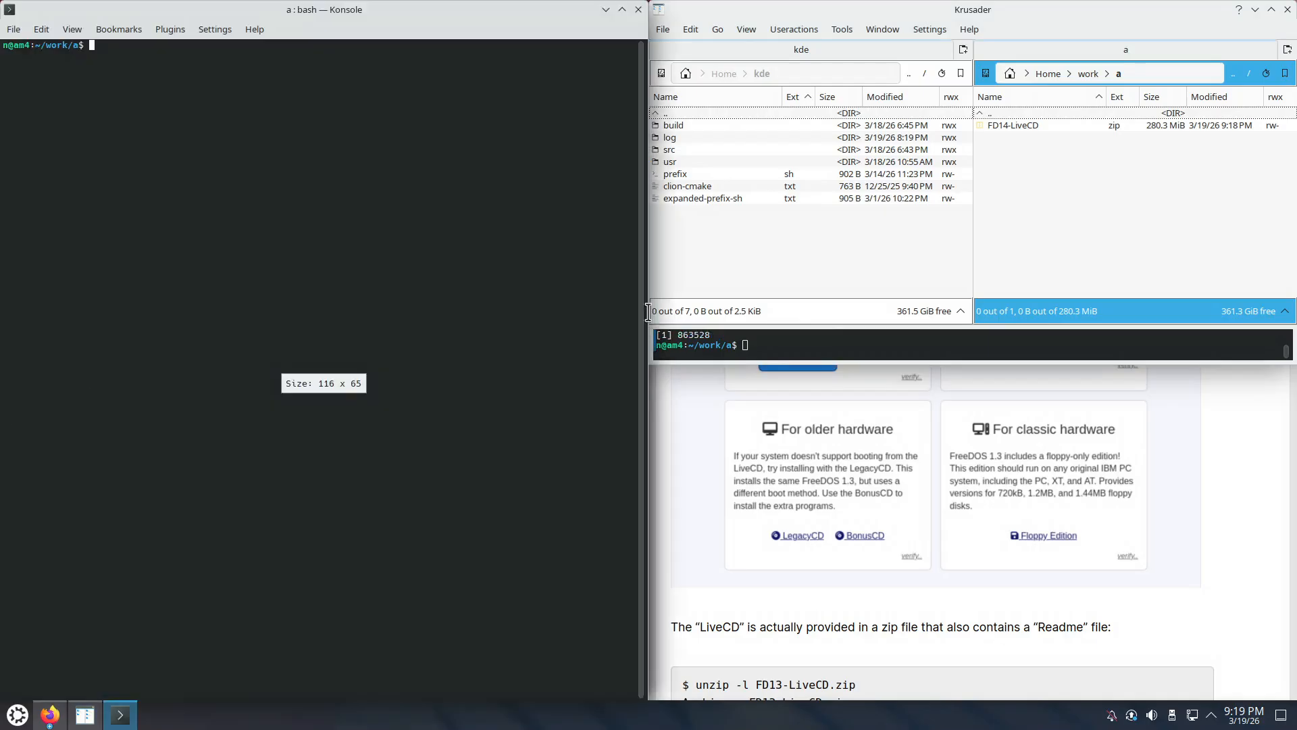
{"action": "left_click", "coordinate": [1255, 9]}
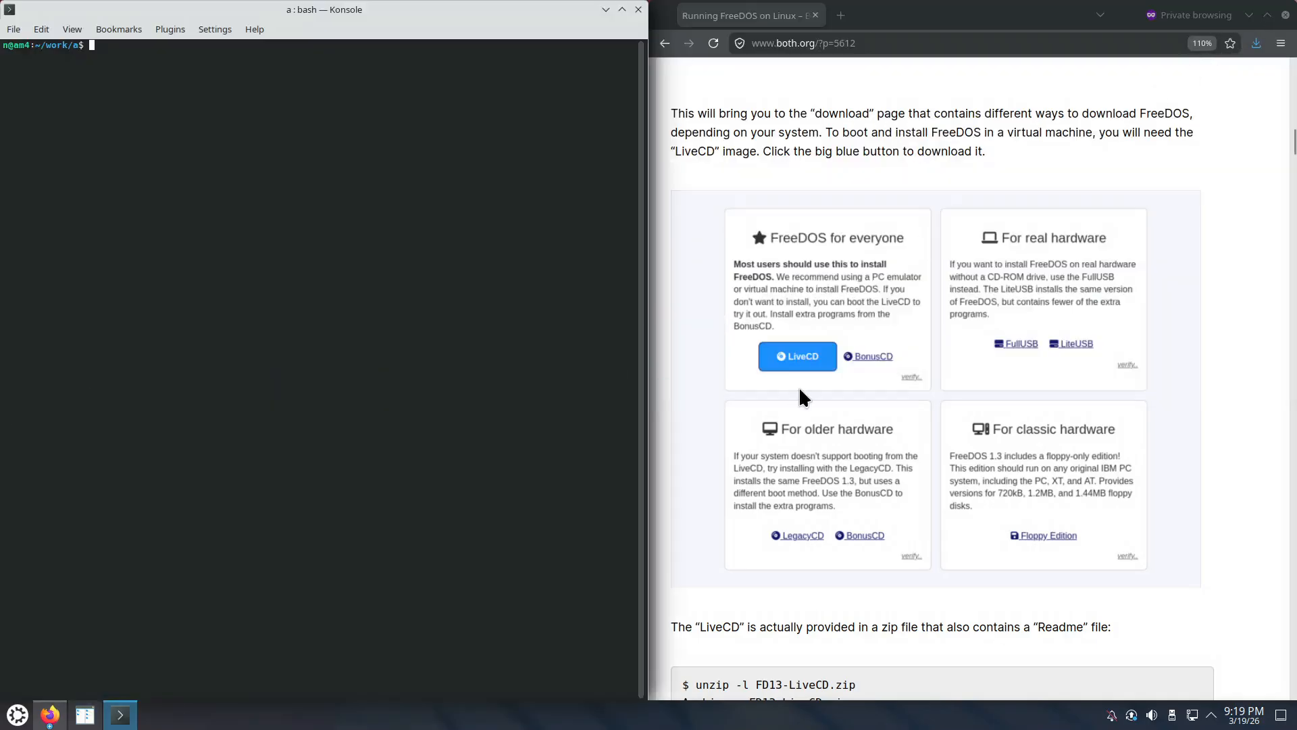
Step: List the folder's files in the terminal with enlarged text and extract FD14-LiveCD.zip with unzip
{"action": "scroll", "coordinate": [798, 386], "scroll_direction": "down", "scroll_amount": 3}
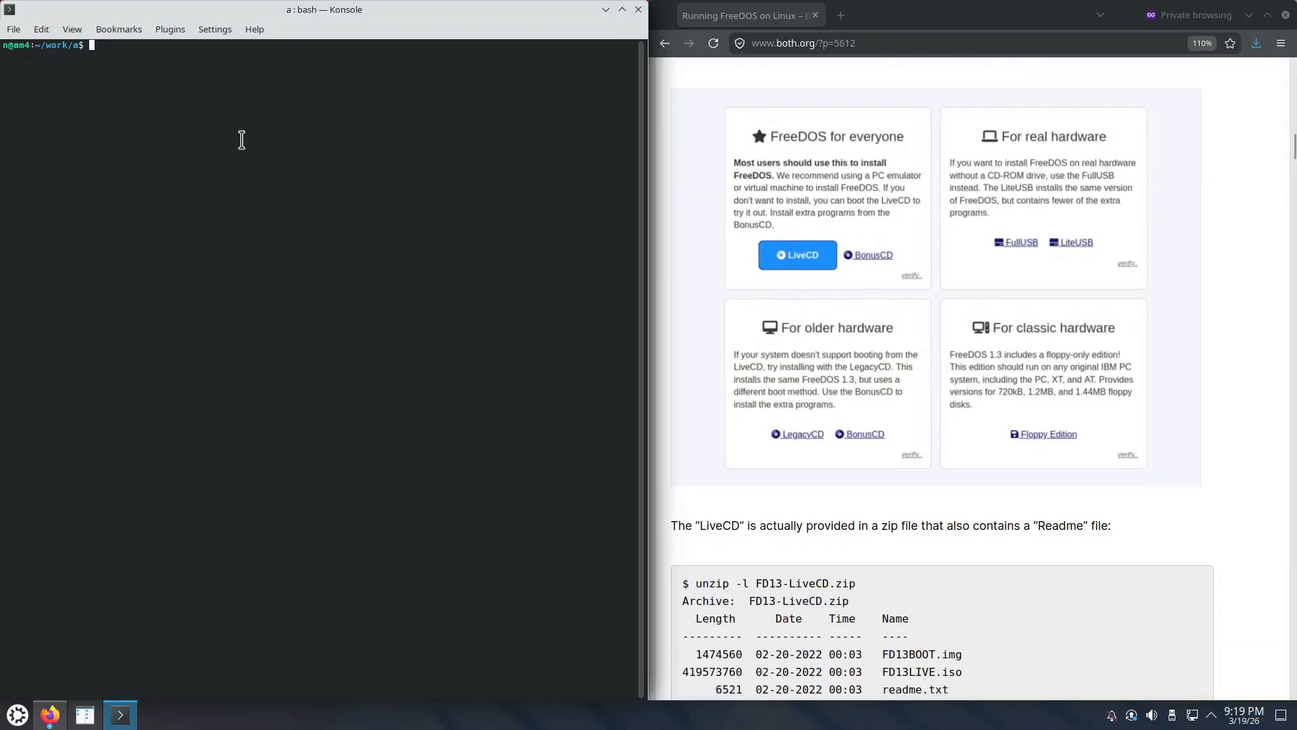
{"action": "type", "text": "ls"}
{"action": "key", "text": "Return"}
{"action": "key", "text": "ctrl+plus"}
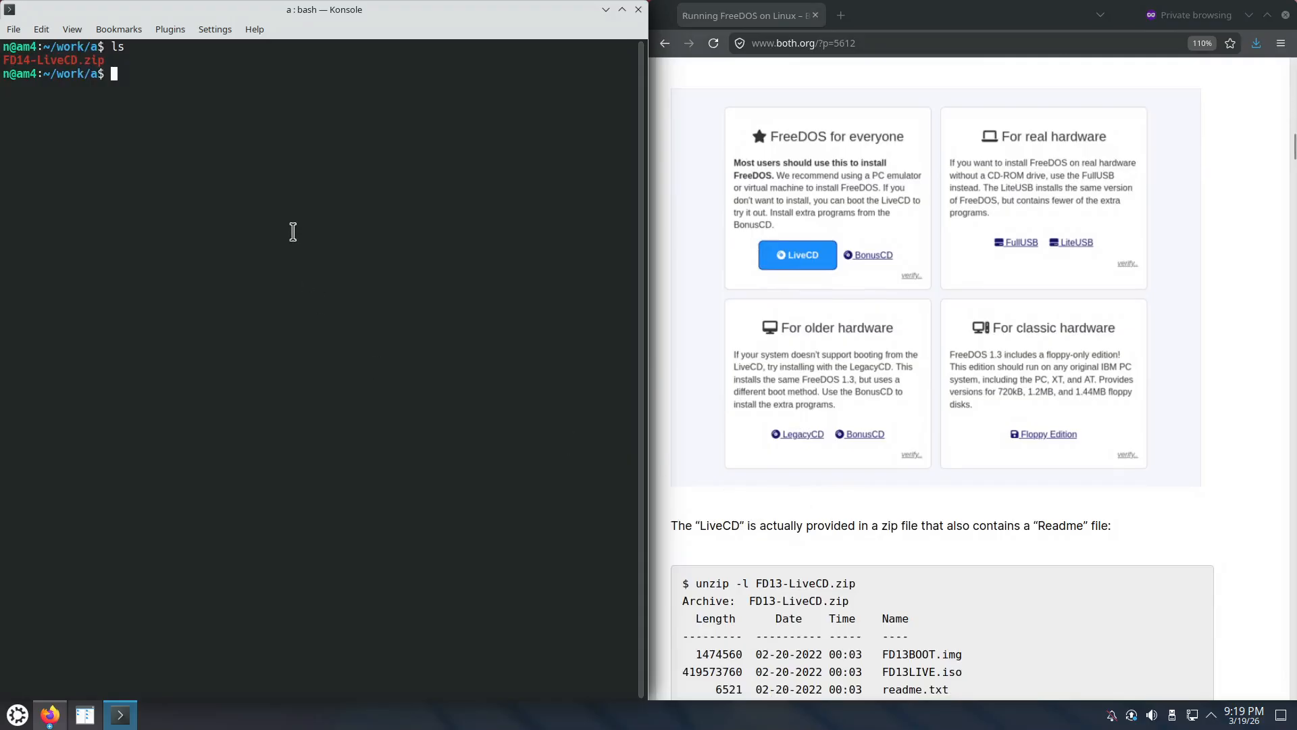
{"action": "type", "text": "unzip FD14-LiveCD.zip"}
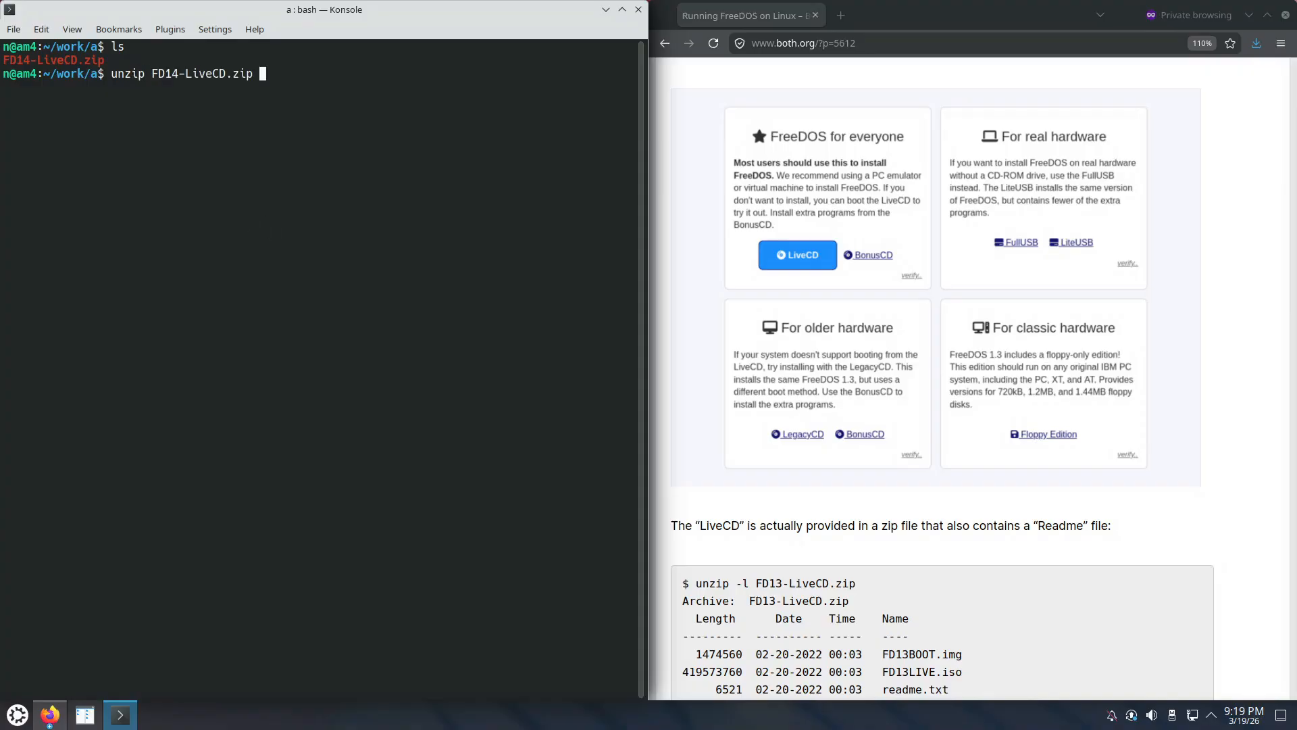
{"action": "key", "text": "Return"}
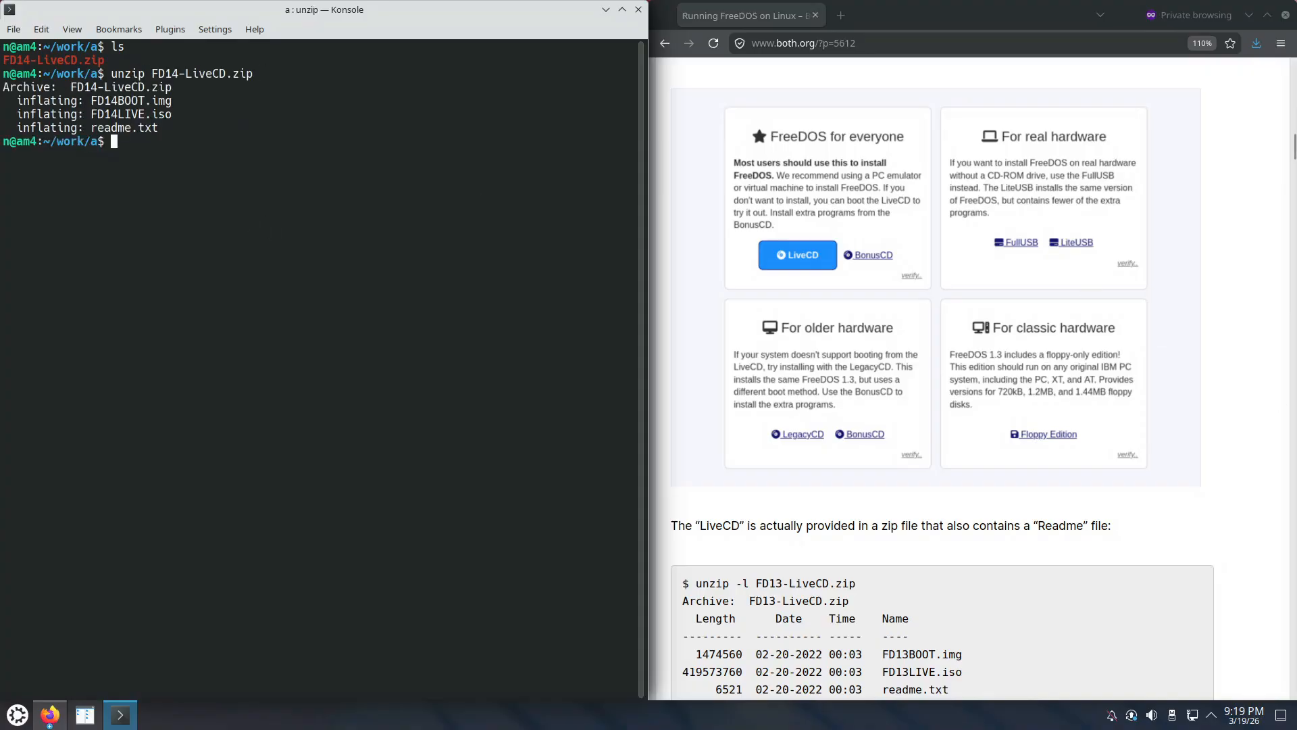
Step: Read the article down to its basic QEMU command and start an i386 machine with "qemu-system-i386 -m 32"
{"action": "scroll", "coordinate": [1174, 576], "scroll_direction": "down", "scroll_amount": 5}
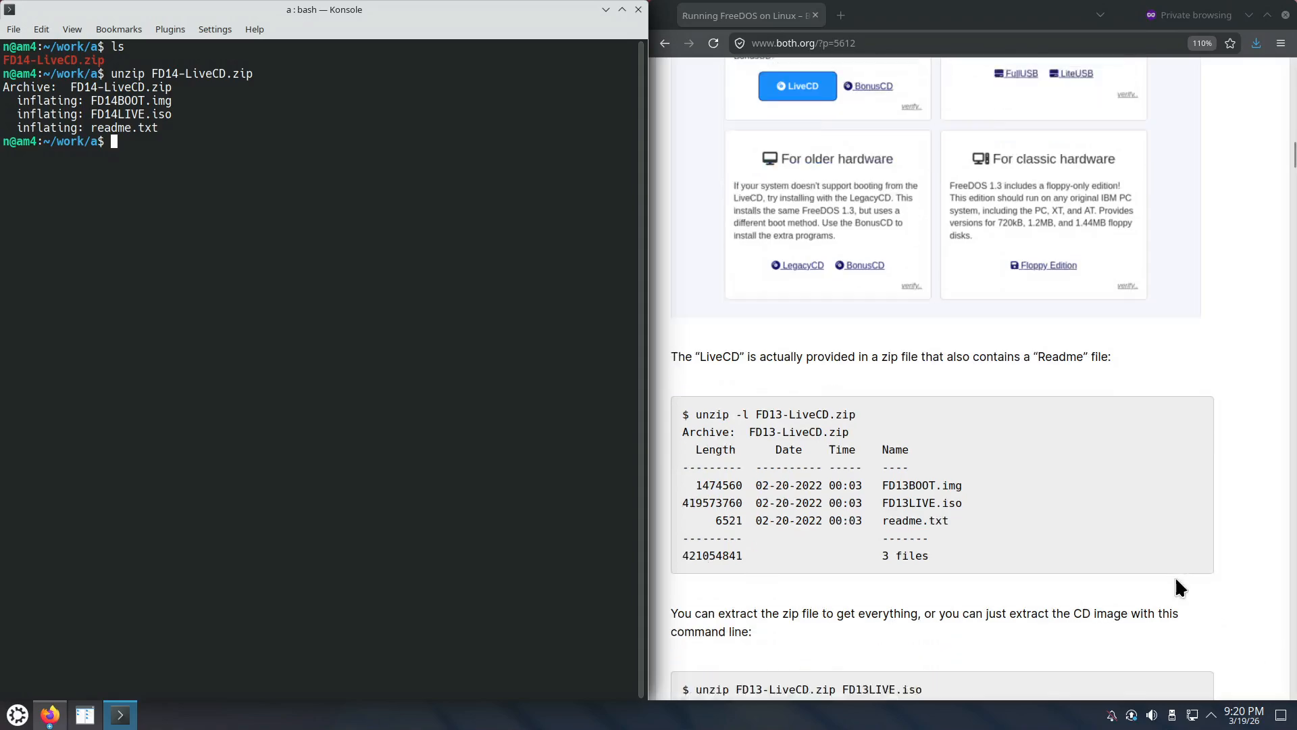
{"action": "scroll", "coordinate": [1147, 563], "scroll_direction": "down", "scroll_amount": 2}
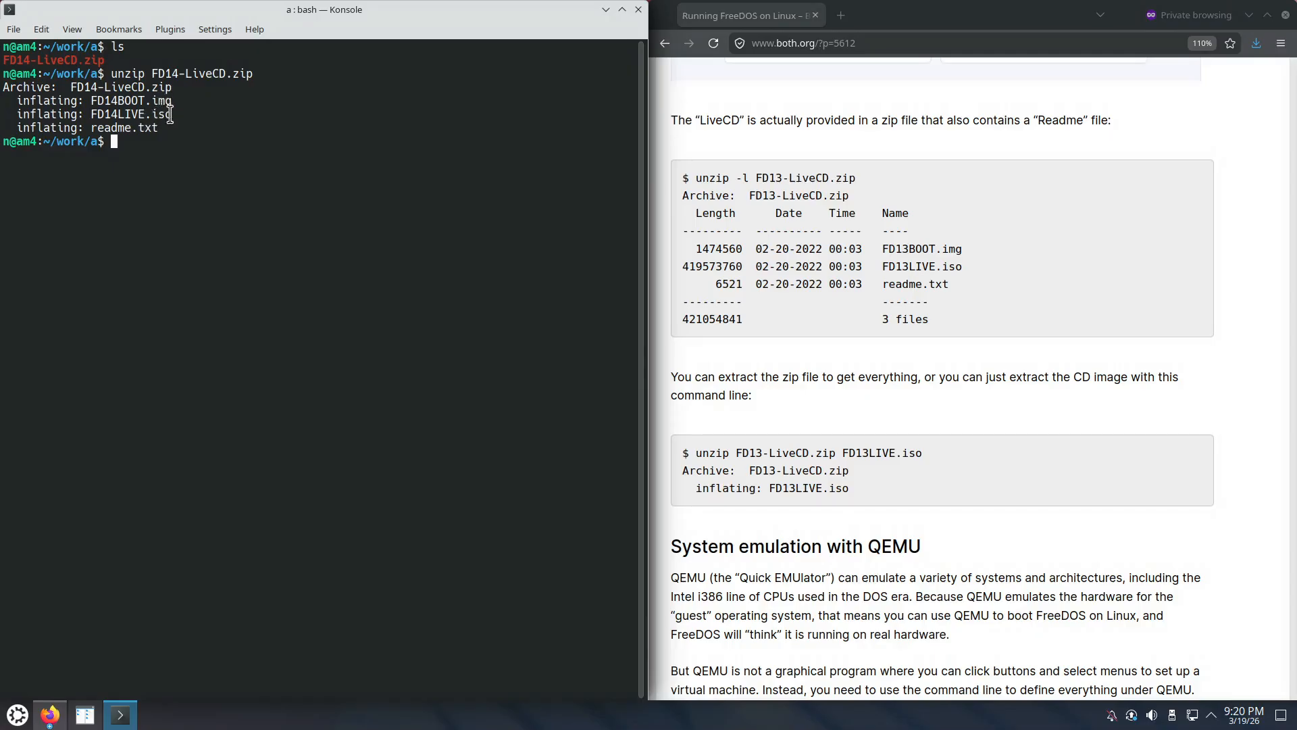
{"action": "scroll", "coordinate": [884, 585], "scroll_direction": "down", "scroll_amount": 3}
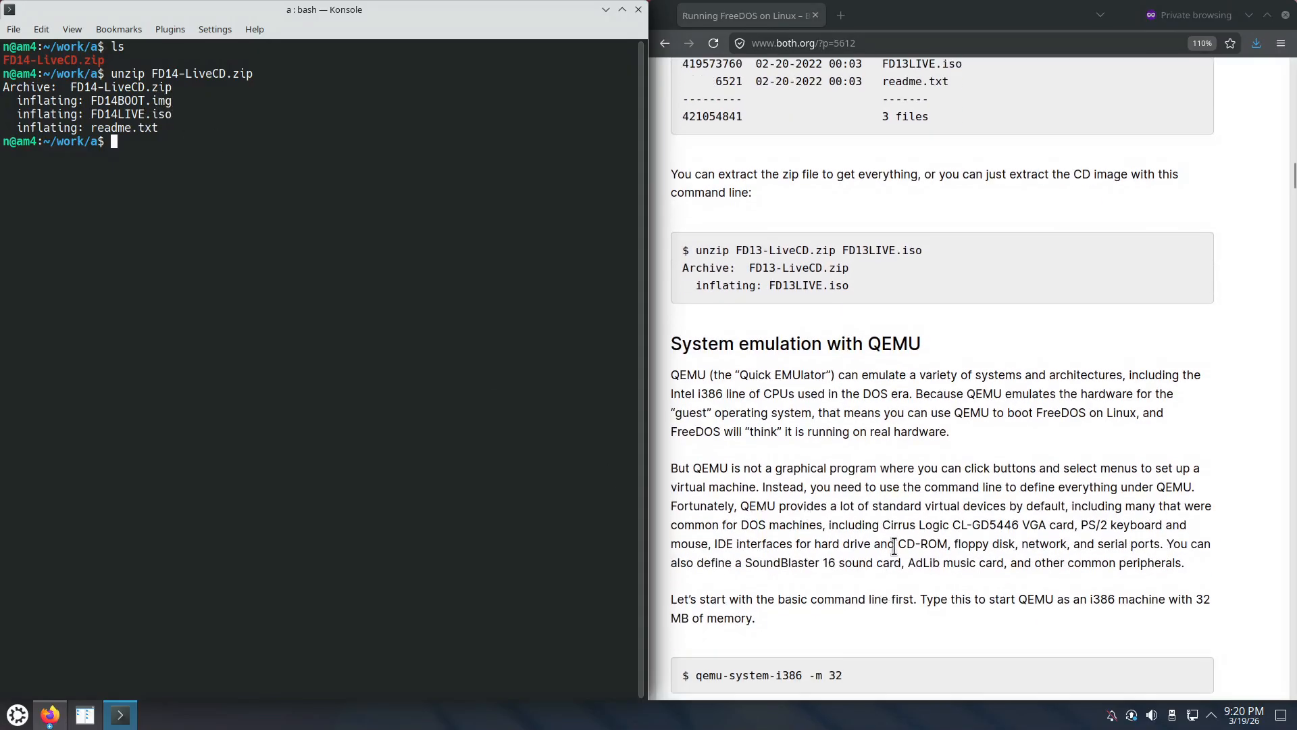
{"action": "scroll", "coordinate": [892, 550], "scroll_direction": "down", "scroll_amount": 3}
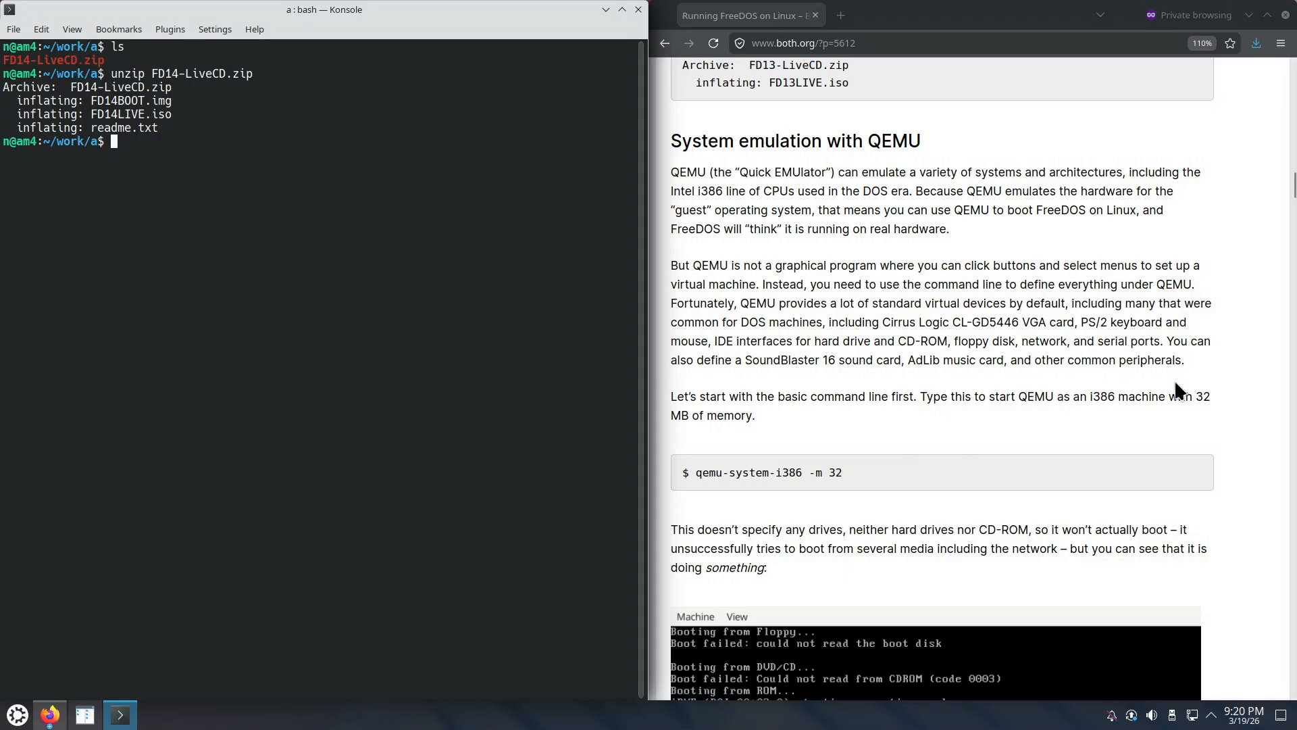
{"action": "type", "text": "qemu-system-i386"}
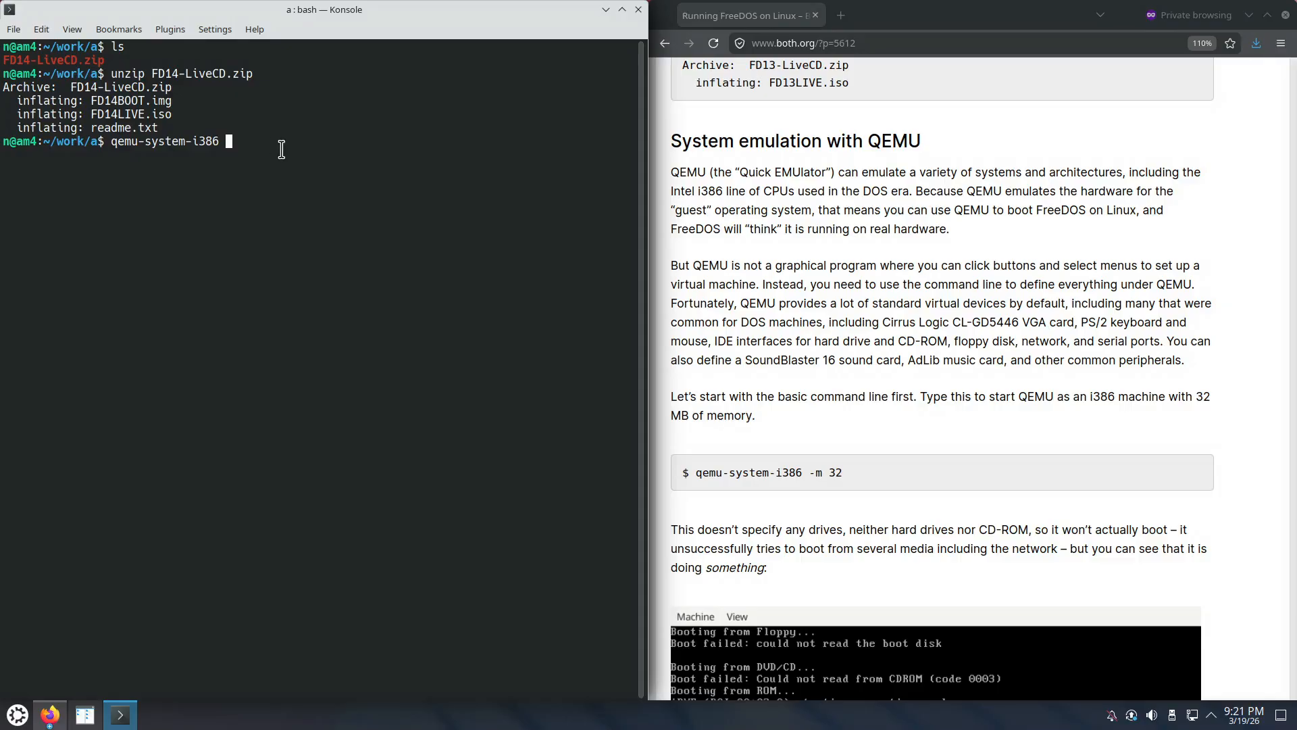
{"action": "type", "text": "-m"}
{"action": "type", "text": "32"}
{"action": "key", "text": "Return"}
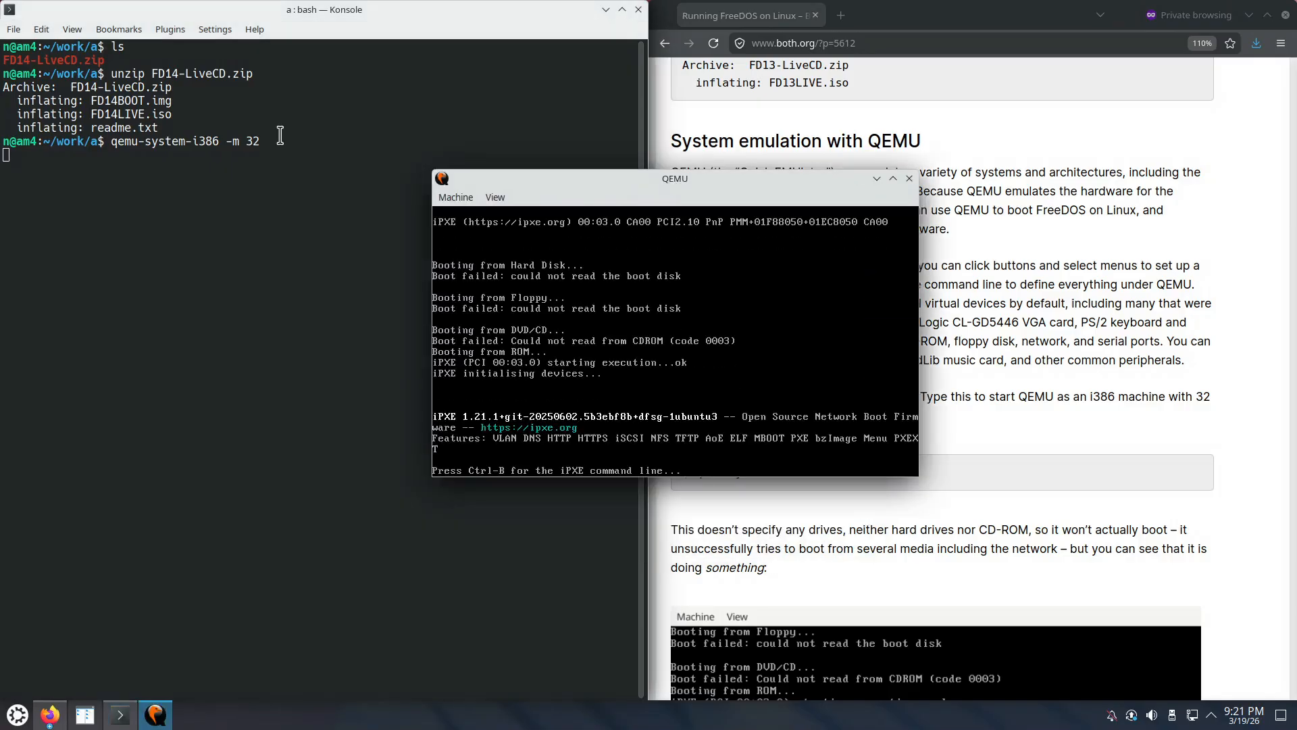
Step: Move and enlarge the QEMU window over the terminal to view the boot output, and close the virtual machine
{"action": "left_click_drag", "start_coordinate": [685, 181], "coordinate": [375, 102]}
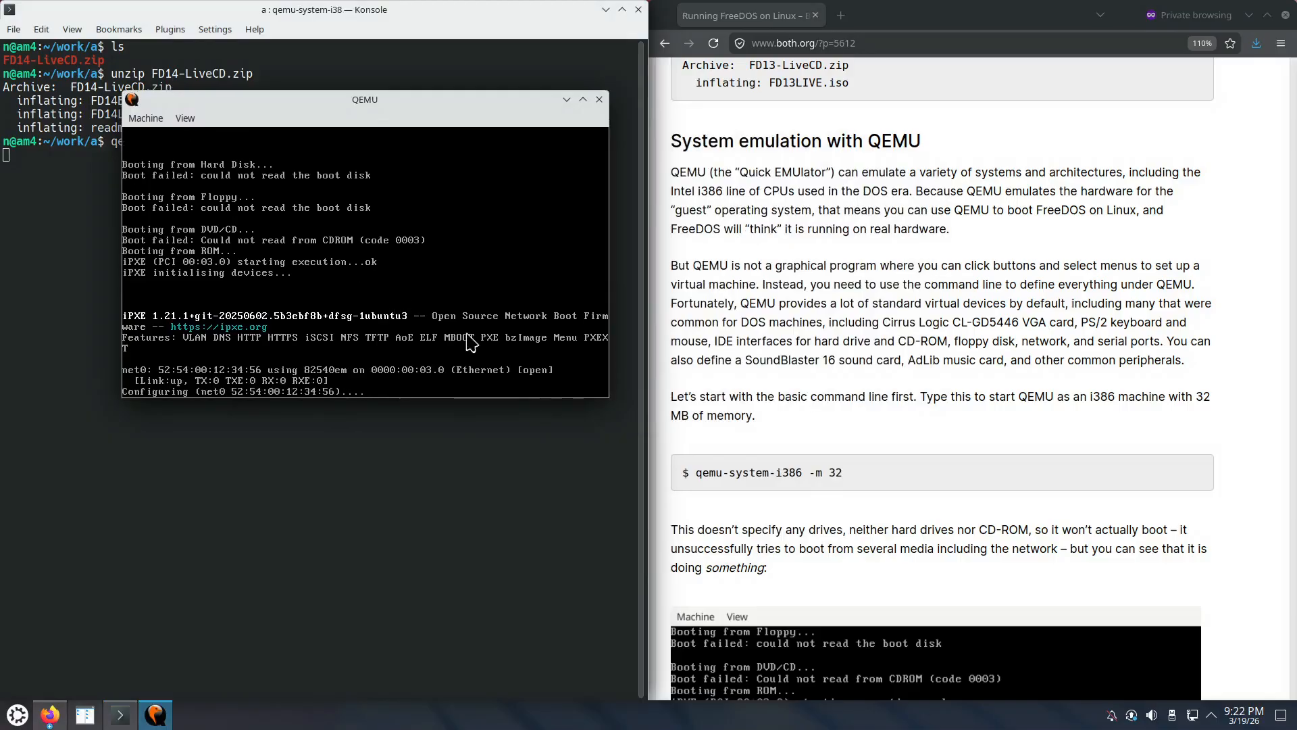
{"action": "left_click_drag", "start_coordinate": [613, 402], "coordinate": [650, 494]}
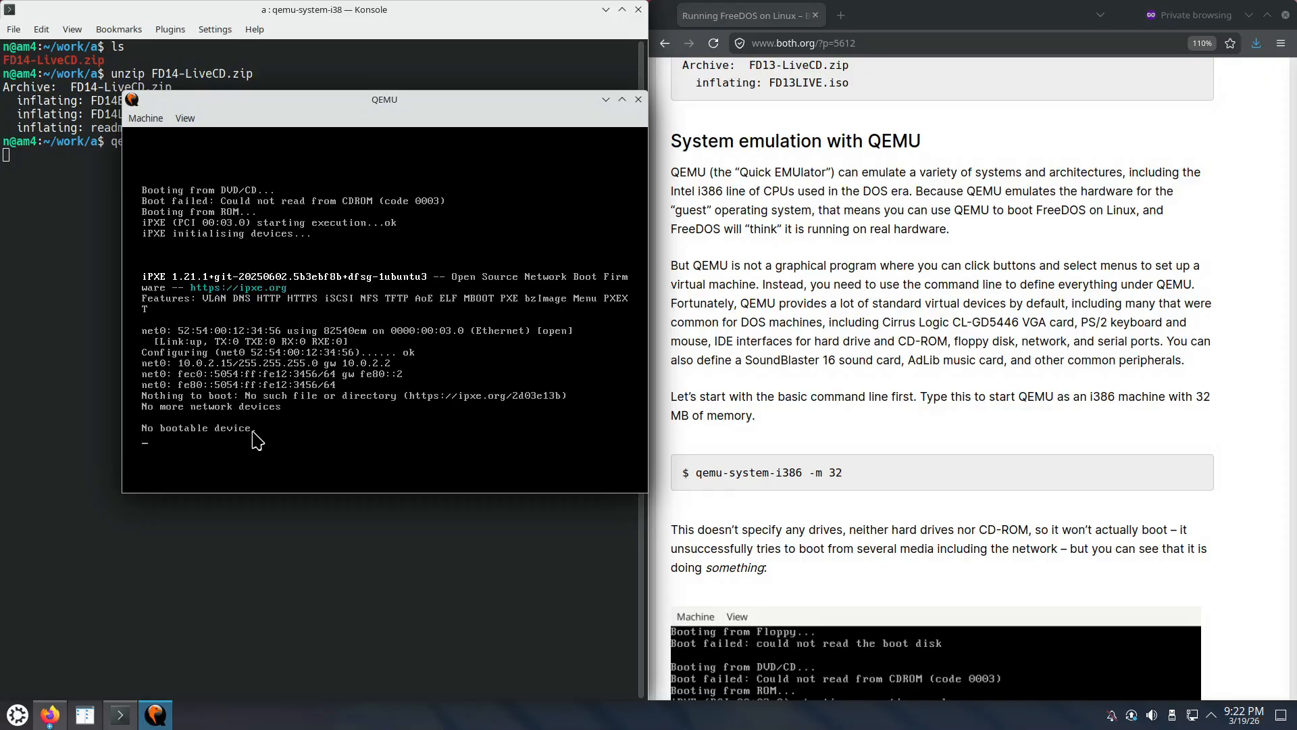
{"action": "left_click", "coordinate": [637, 98]}
Step: Following the article's Booting FreeDOS in QEMU section, start the virtual machine with "qemu-system-i386 -m 32 -cdrom FD14LIVE.iso"
{"action": "scroll", "coordinate": [703, 420], "scroll_direction": "down", "scroll_amount": 10}
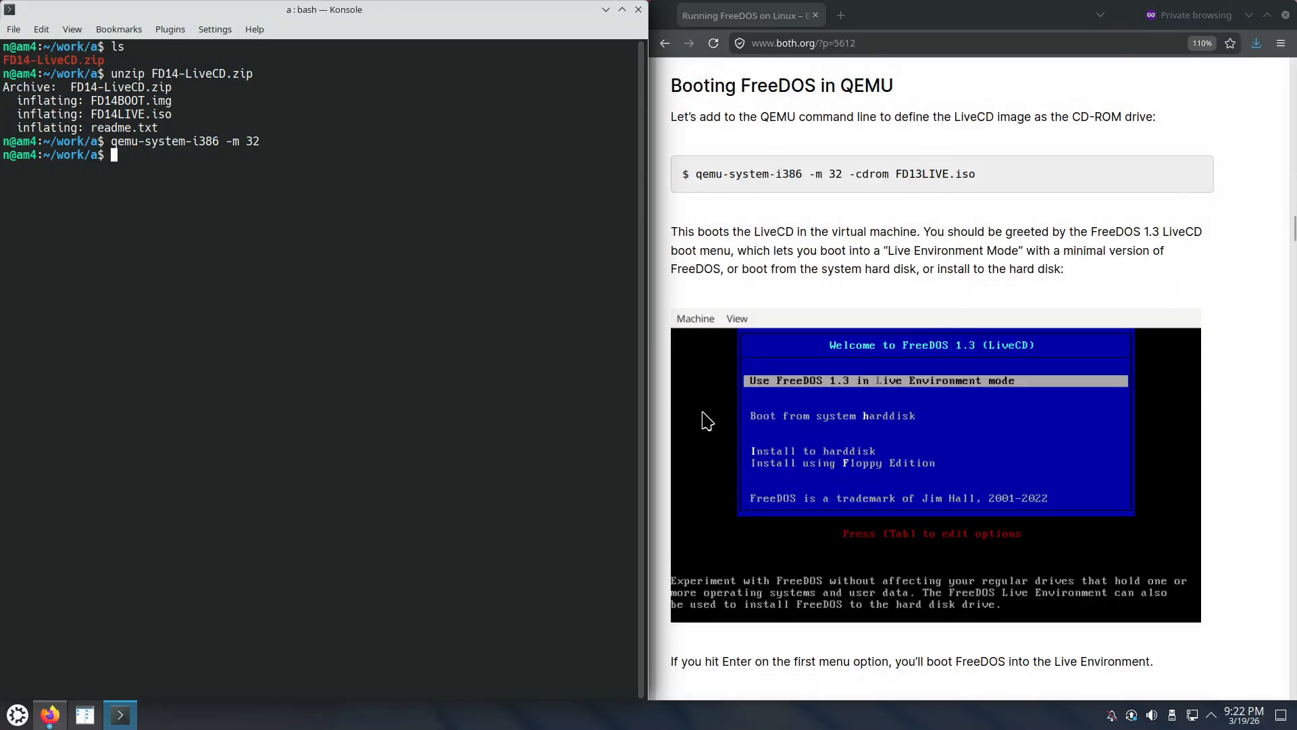
{"action": "key", "text": "Up"}
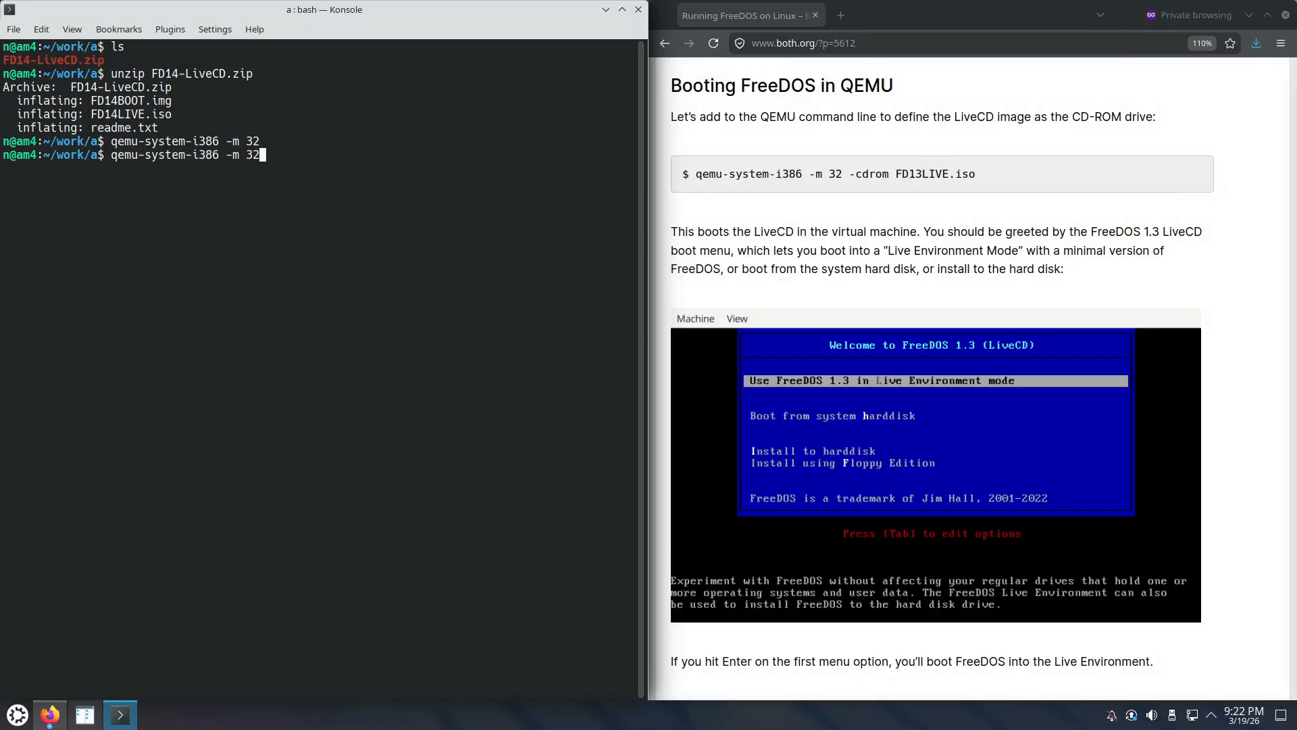
{"action": "type", "text": "-cdrom FD14L"}
{"action": "key", "text": "Tab"}
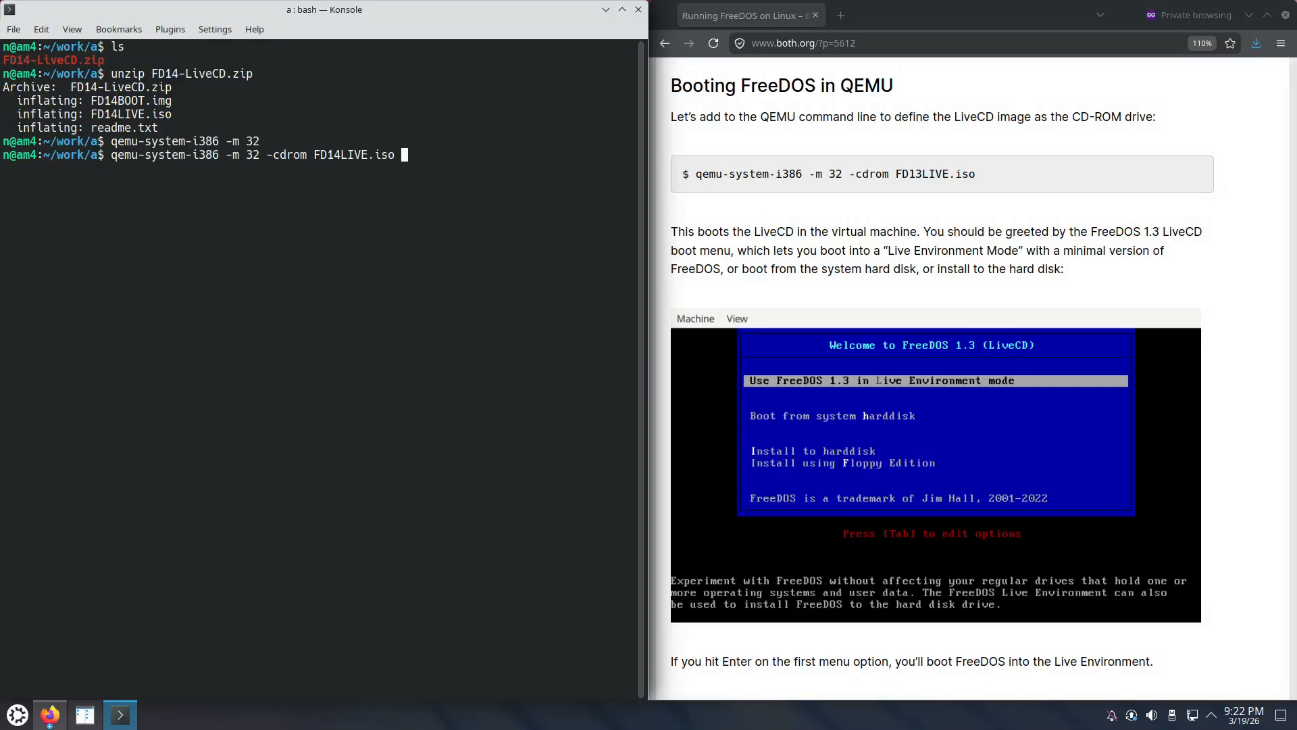
{"action": "key", "text": "Return"}
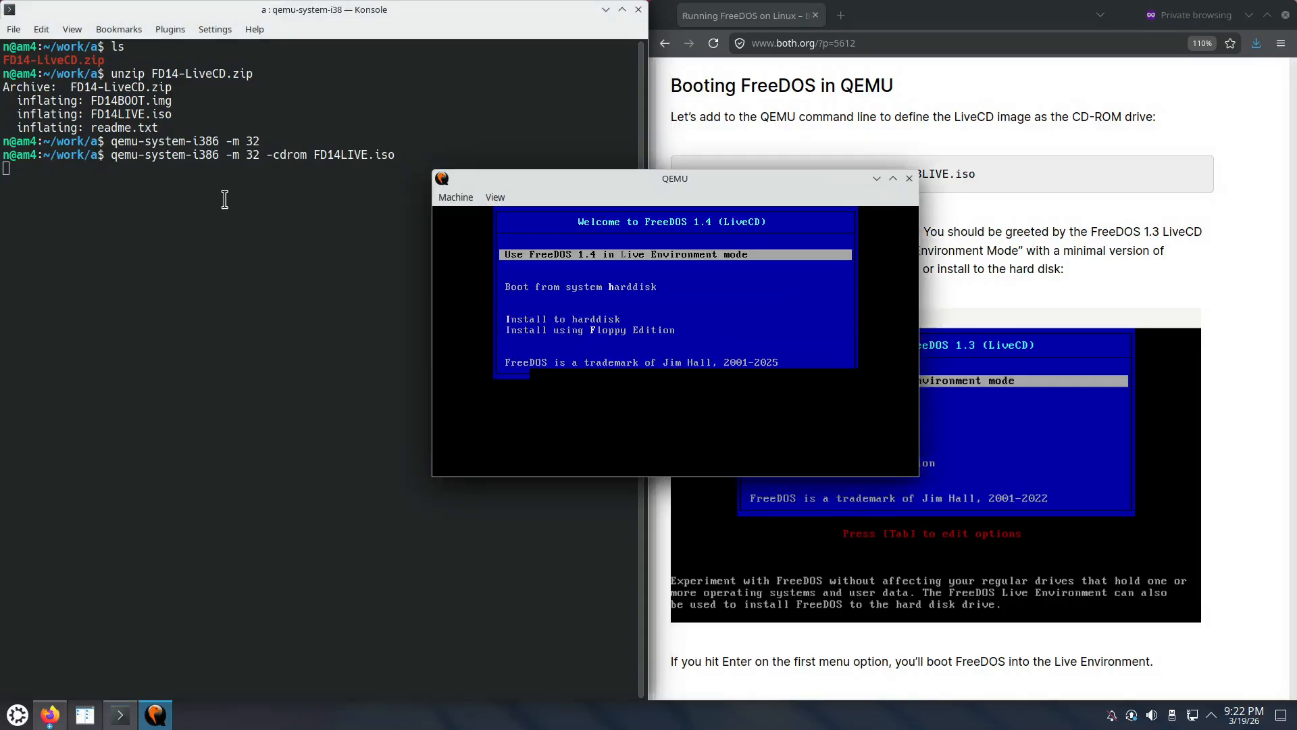
Step: Place the QEMU window over the terminal and boot FreeDOS 1.4 in Live Environment mode
{"action": "left_click_drag", "start_coordinate": [635, 173], "coordinate": [319, 208]}
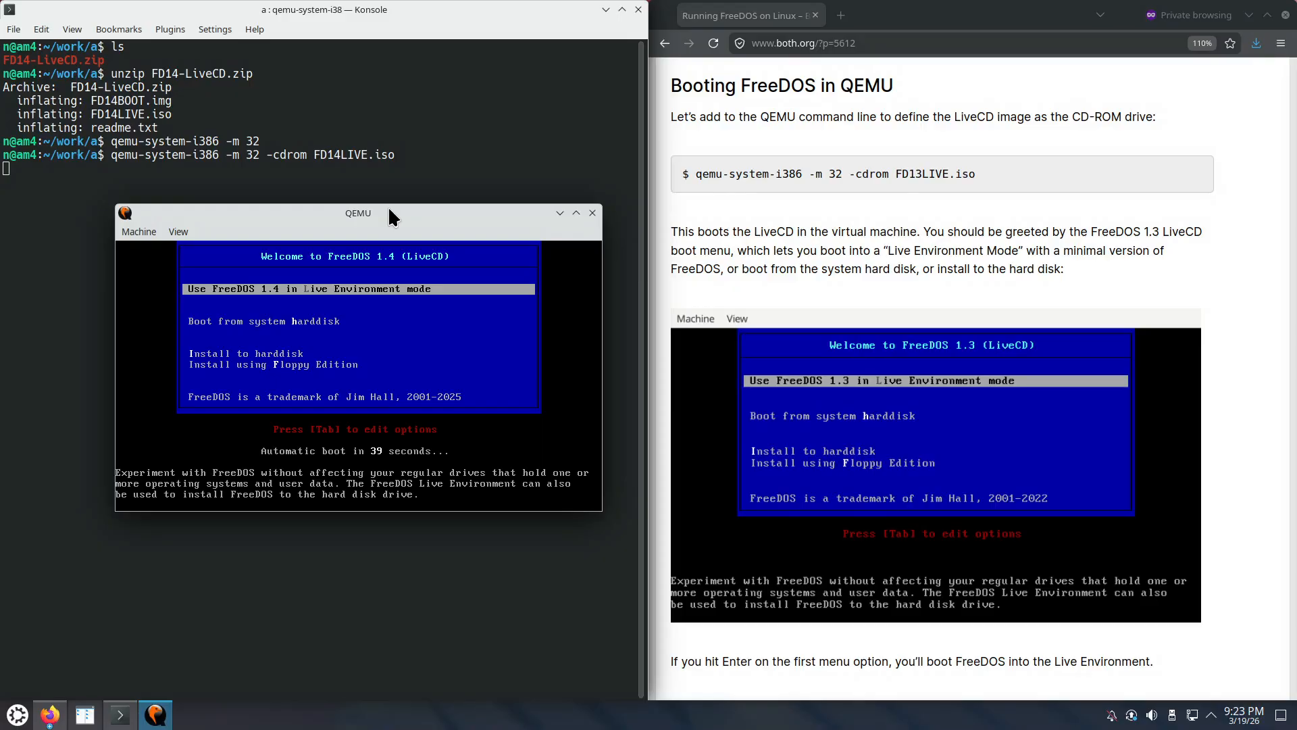
{"action": "key", "text": "Return"}
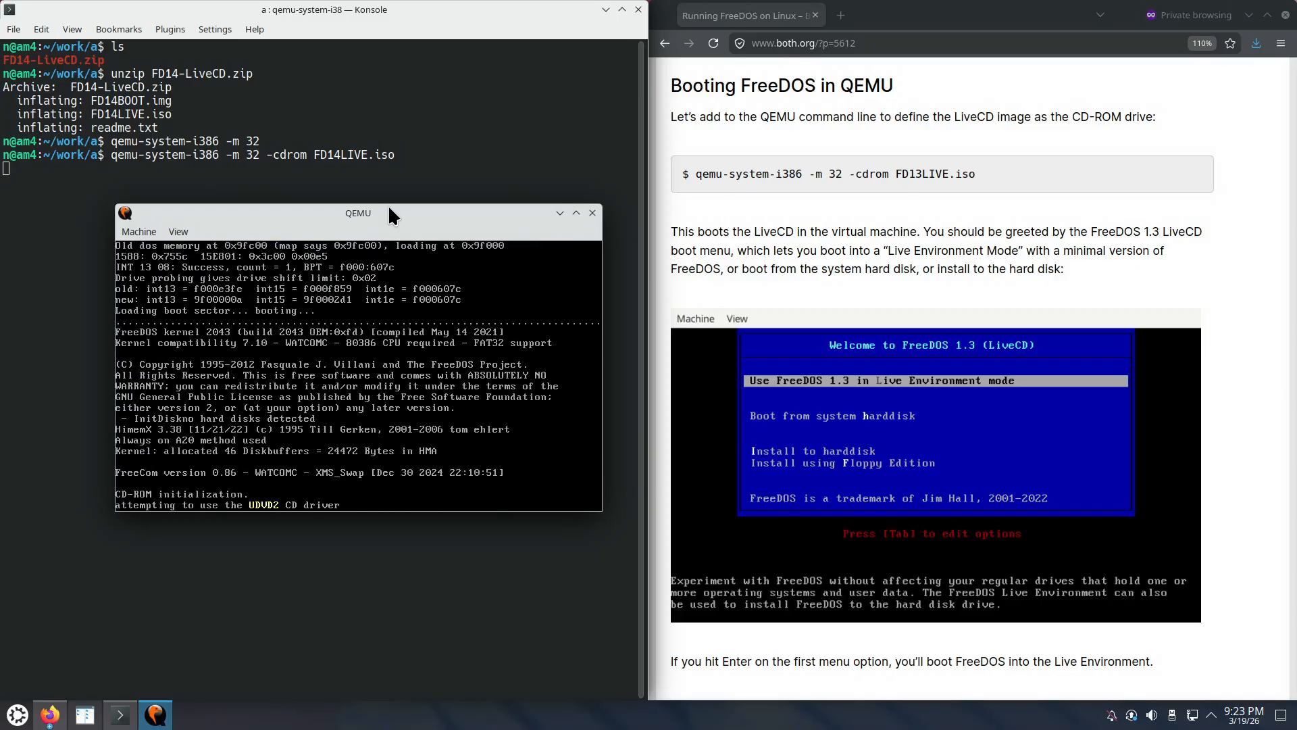
{"action": "left_click_drag", "start_coordinate": [389, 211], "coordinate": [331, 96]}
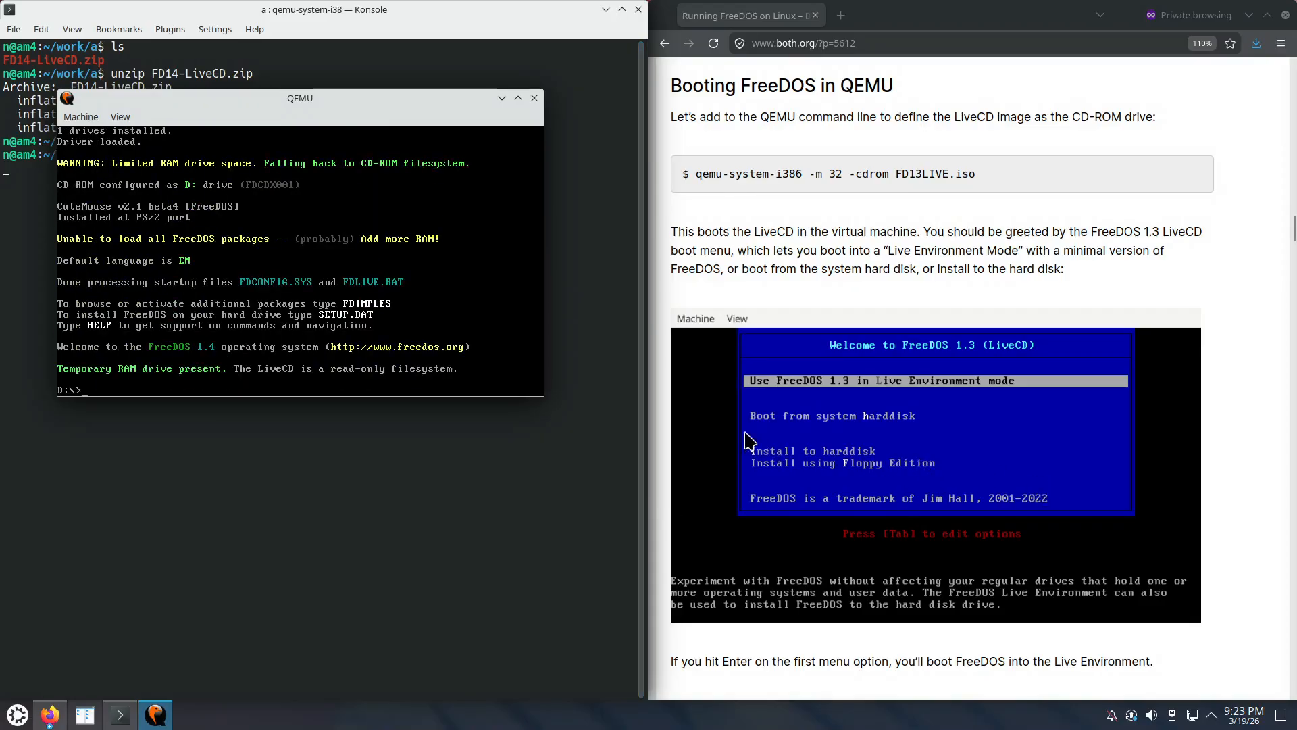
Step: List the contents of drive D: with dir at the FreeDOS prompt and switch to drive C:
{"action": "left_click", "coordinate": [291, 391]}
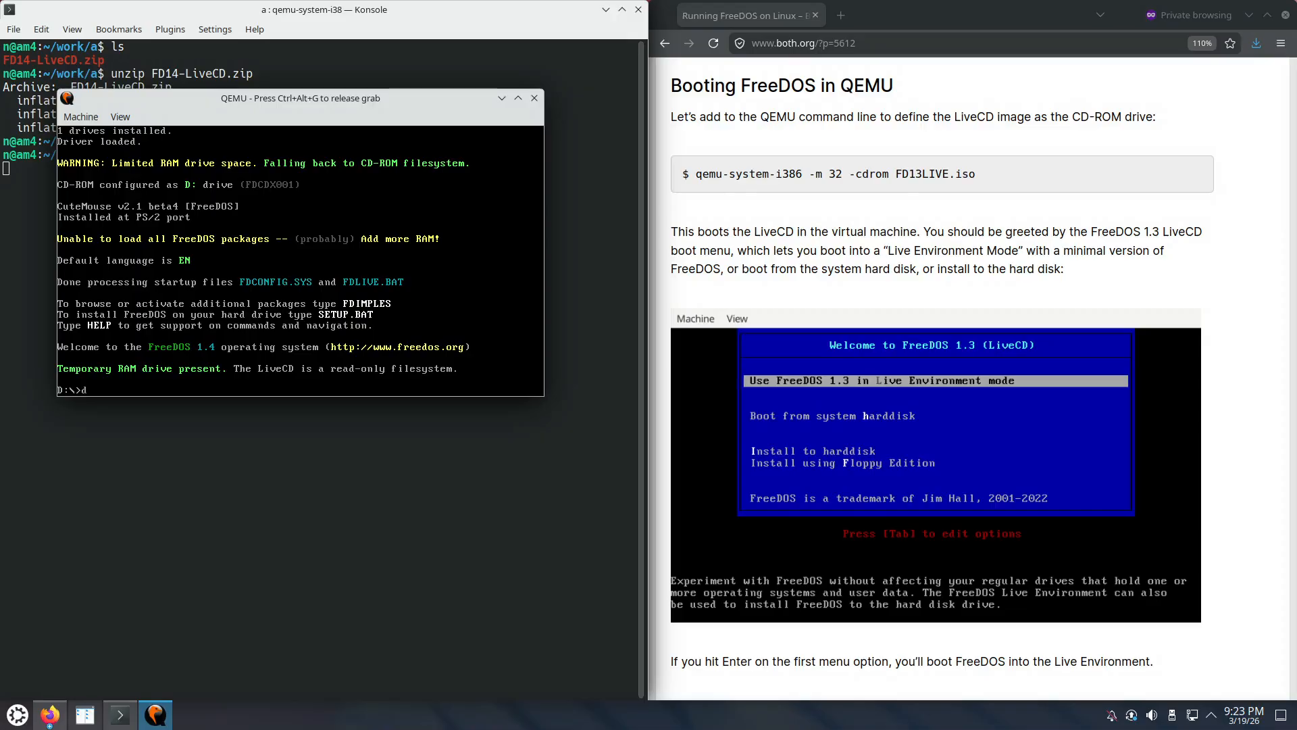
{"action": "key", "text": "Return"}
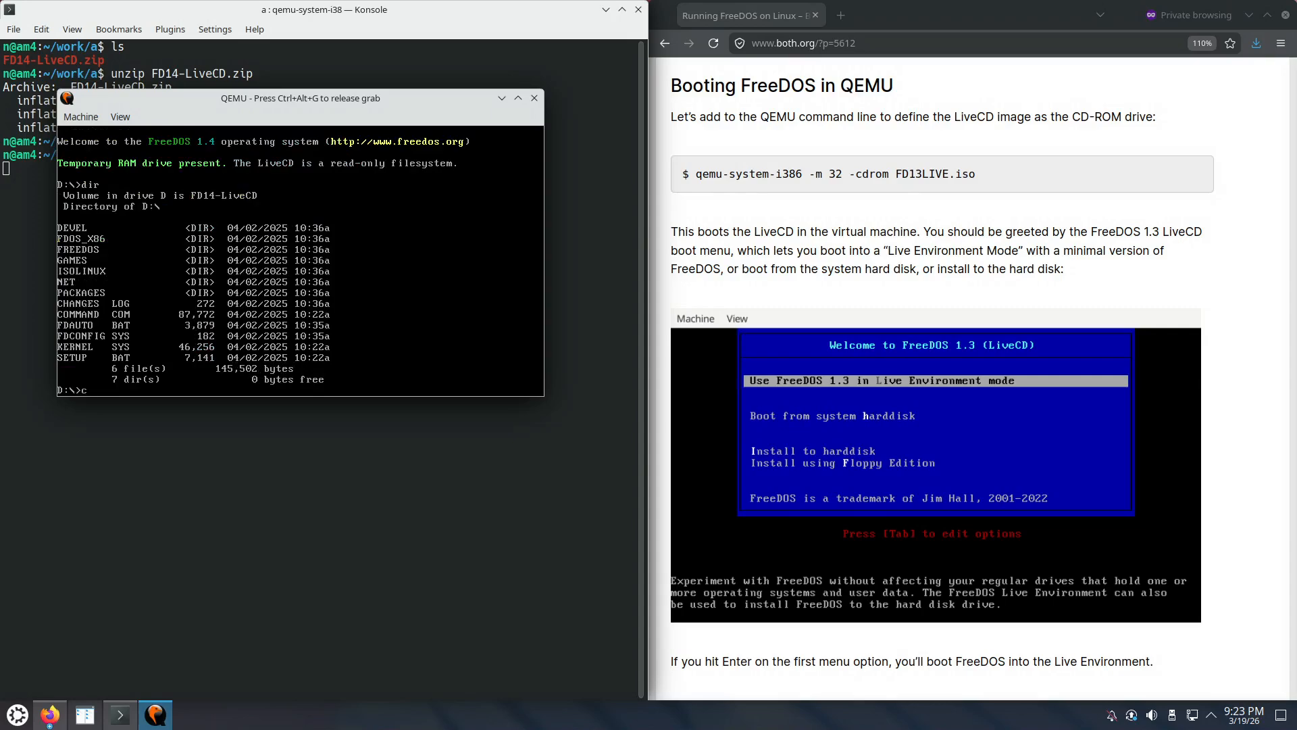
{"action": "type", "text": "c:"}
{"action": "key", "text": "Return"}
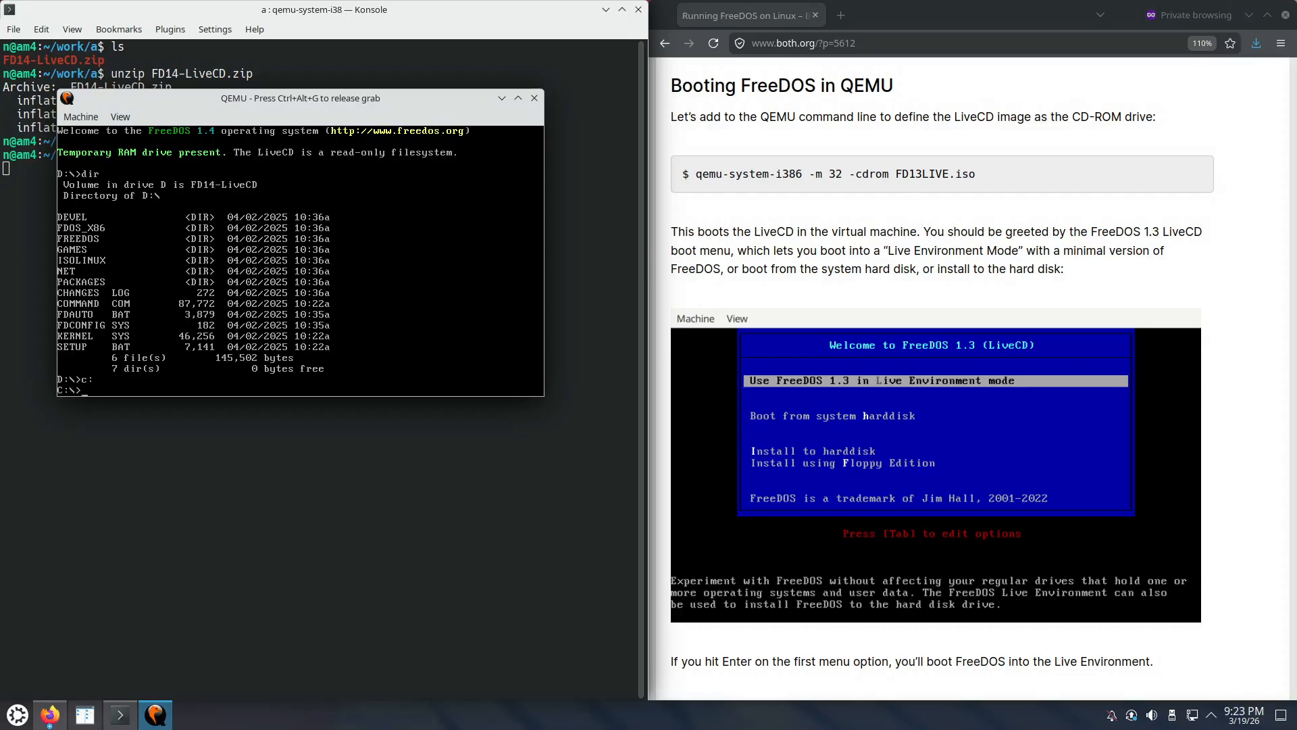
Step: Highlight "32 MB" in the article's note about FreeDOS memory and quit the running virtual machine
{"action": "key", "text": "Return"}
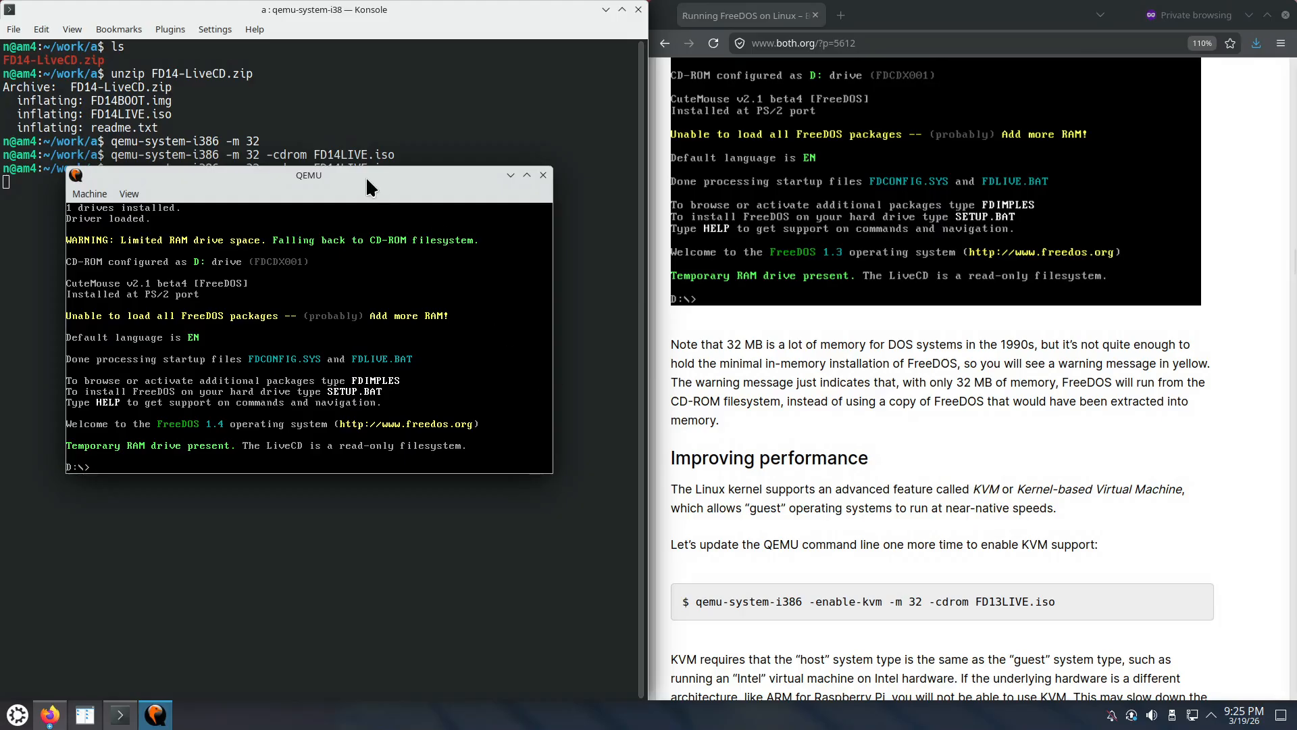
{"action": "left_click", "coordinate": [343, 252]}
{"action": "key", "text": "ctrl+alt+g"}
{"action": "left_click_drag", "start_coordinate": [727, 343], "coordinate": [764, 343]}
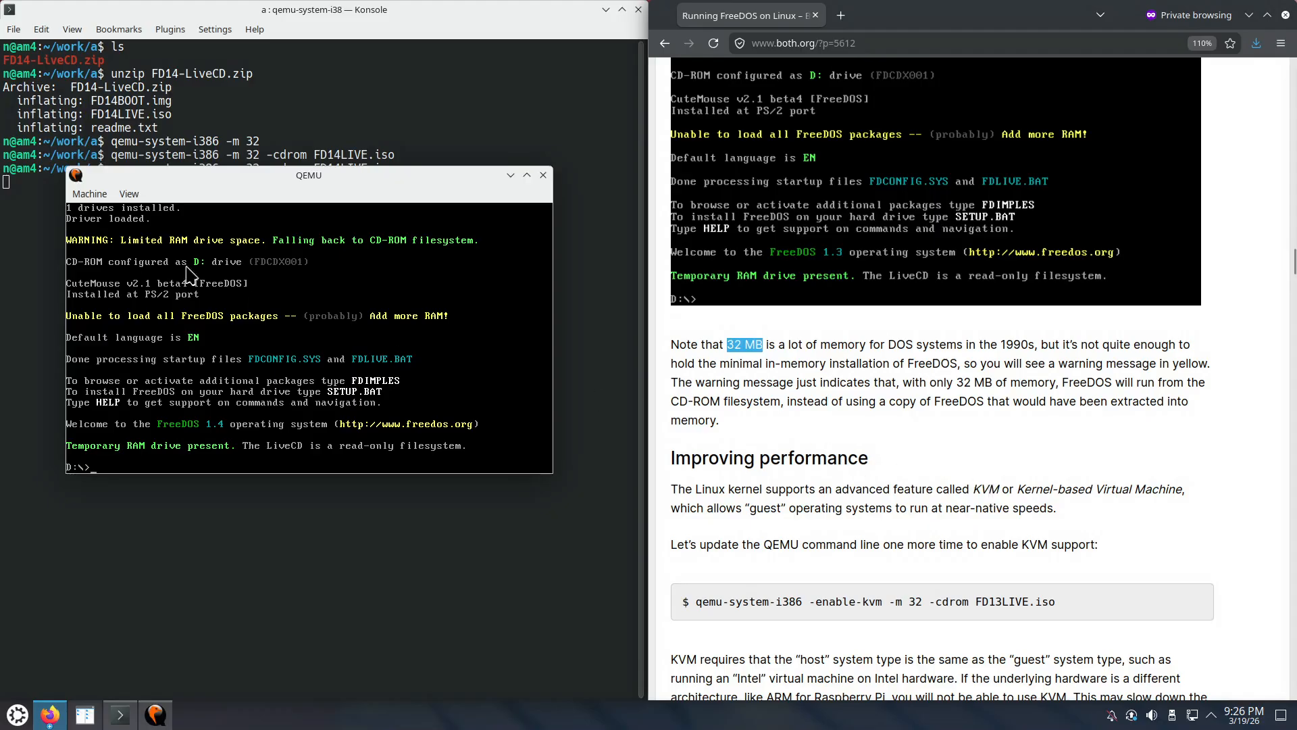
{"action": "left_click", "coordinate": [319, 175]}
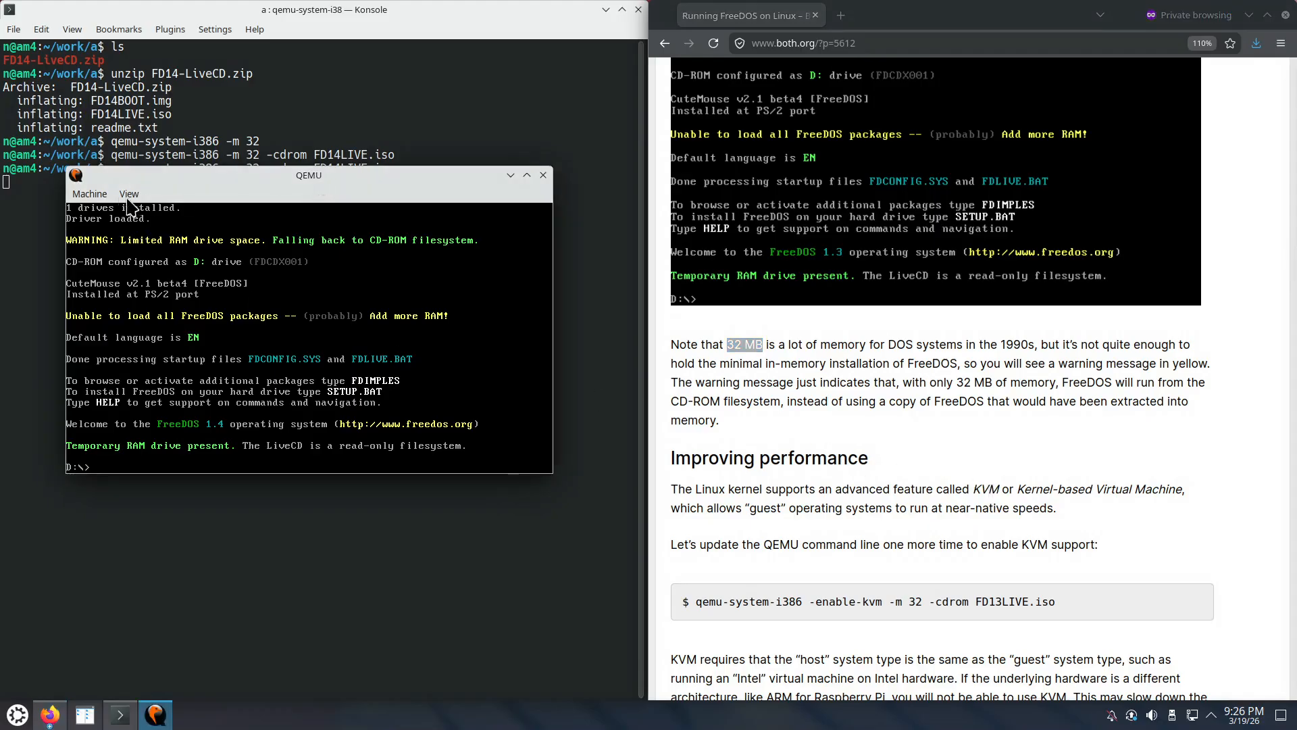
{"action": "left_click", "coordinate": [89, 194]}
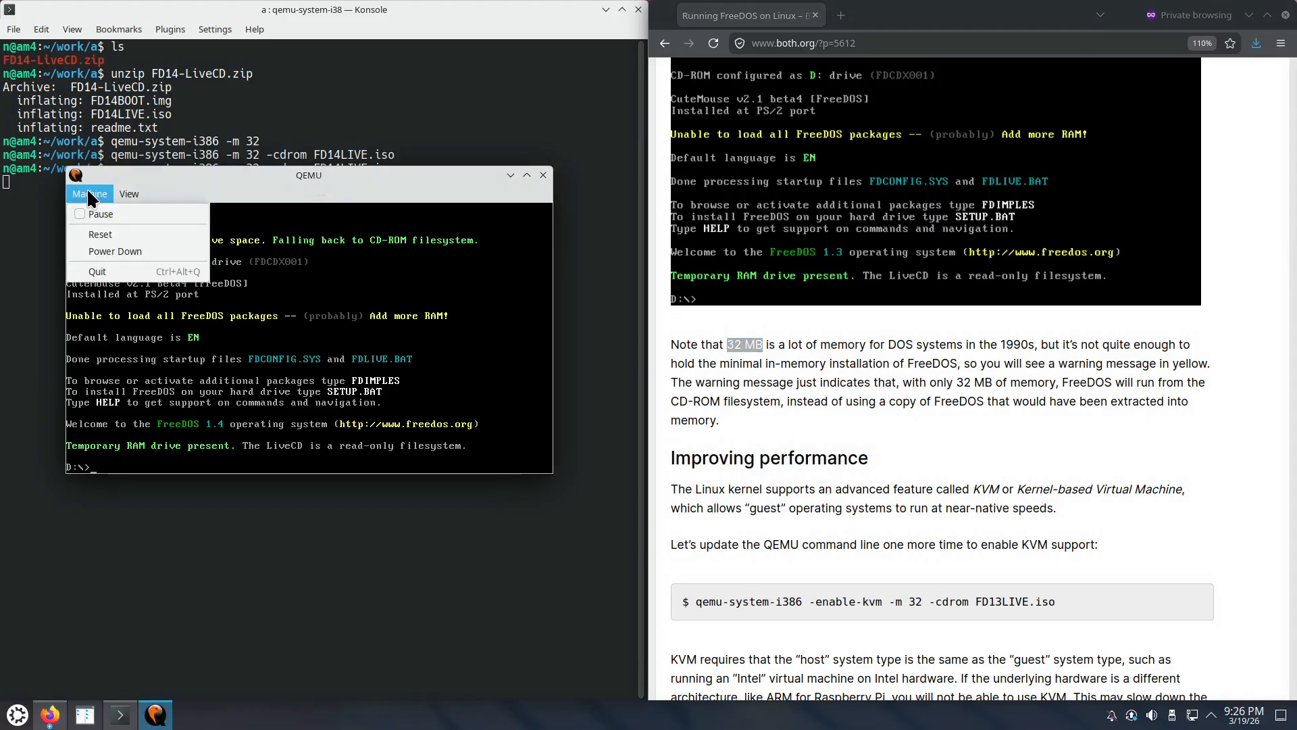
{"action": "left_click", "coordinate": [97, 272]}
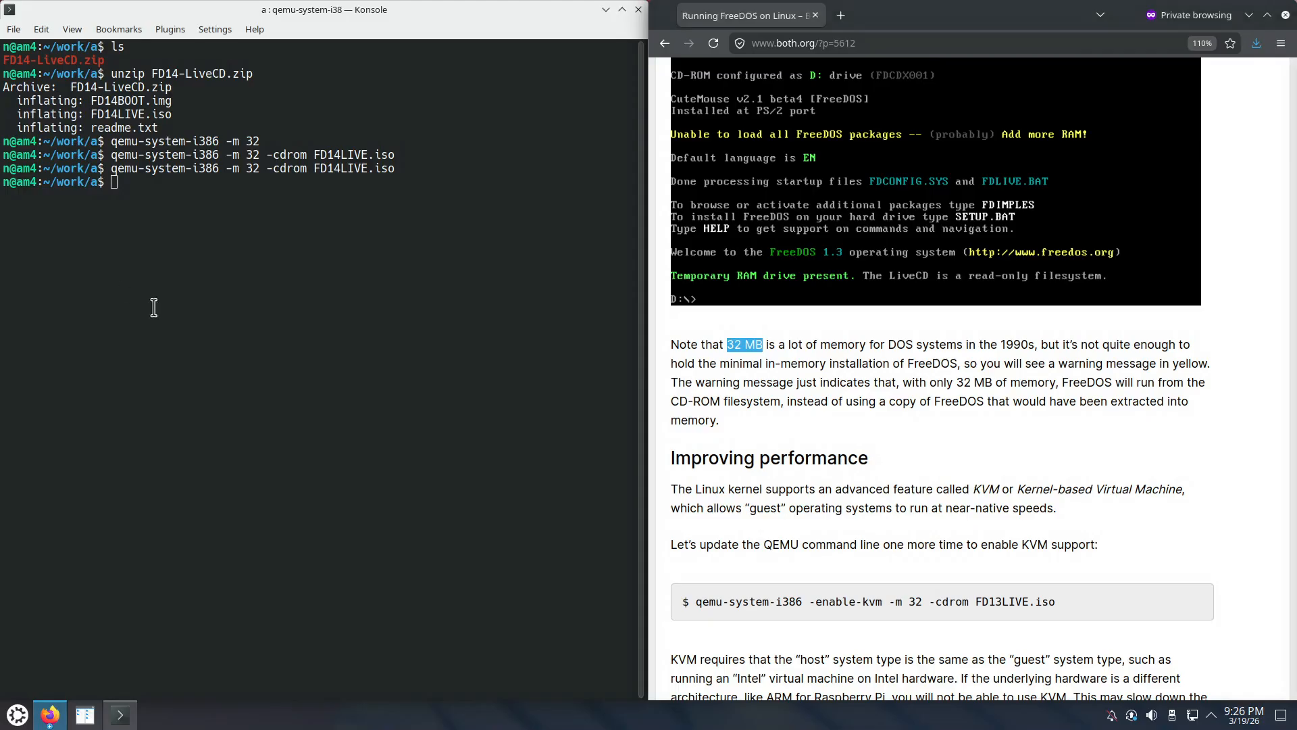
Step: Following the article's Improving performance section, start the virtual machine with "qemu-system-i386 -enable-kvm -m 32 -cdrom FD14LIVE.iso"
{"action": "scroll", "coordinate": [1001, 548], "scroll_direction": "down", "scroll_amount": 2}
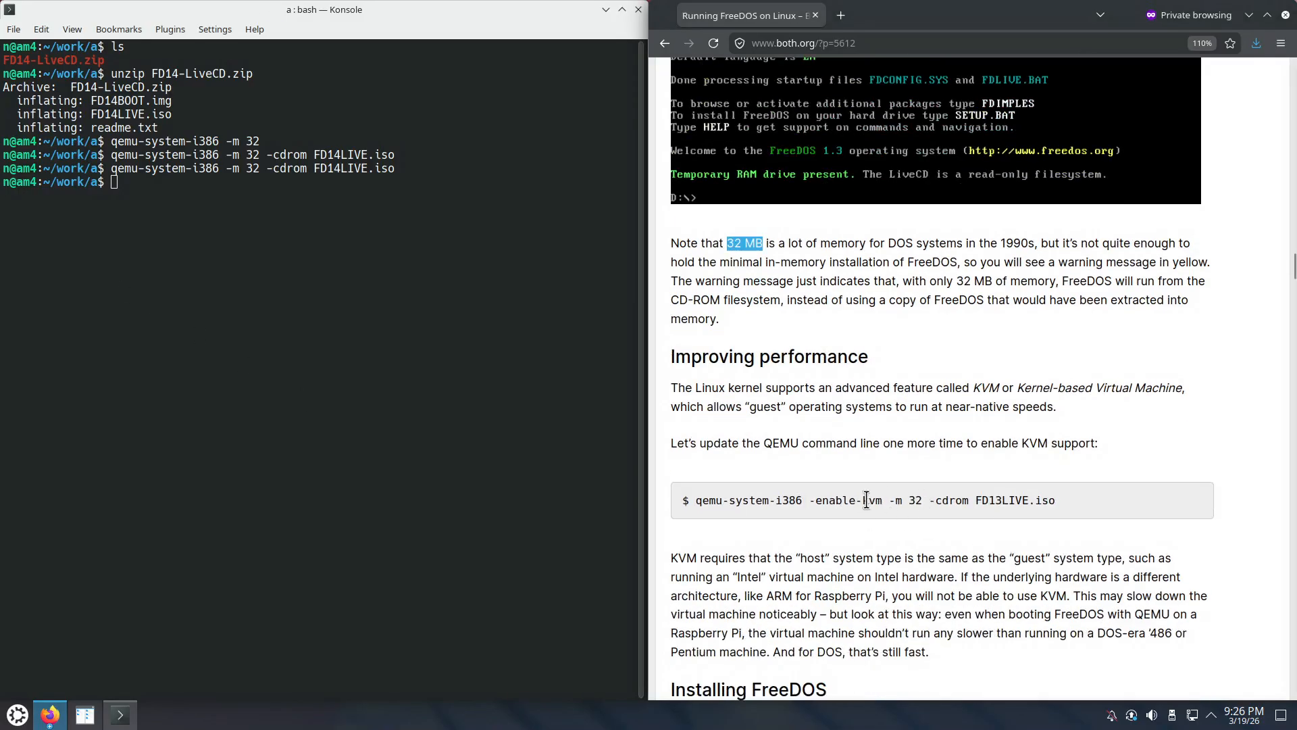
{"action": "left_click_drag", "start_coordinate": [810, 500], "coordinate": [882, 503]}
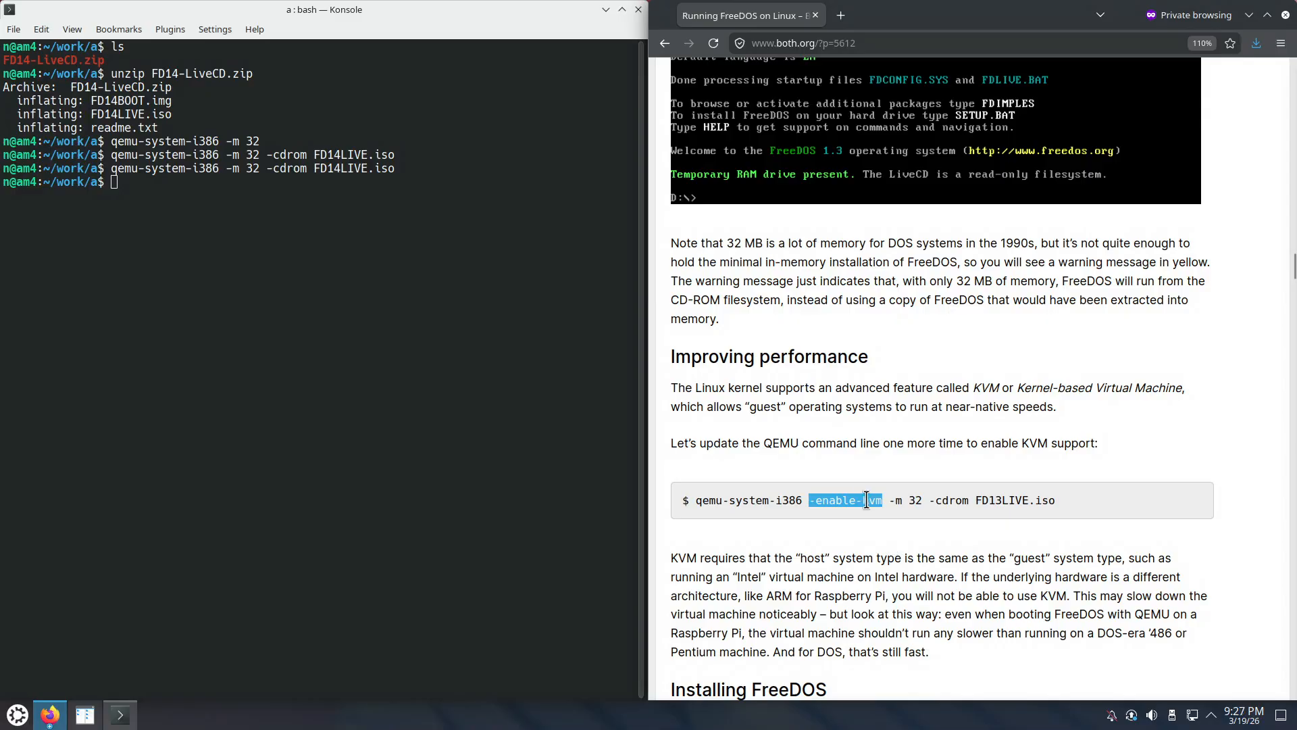
{"action": "left_click", "coordinate": [234, 195]}
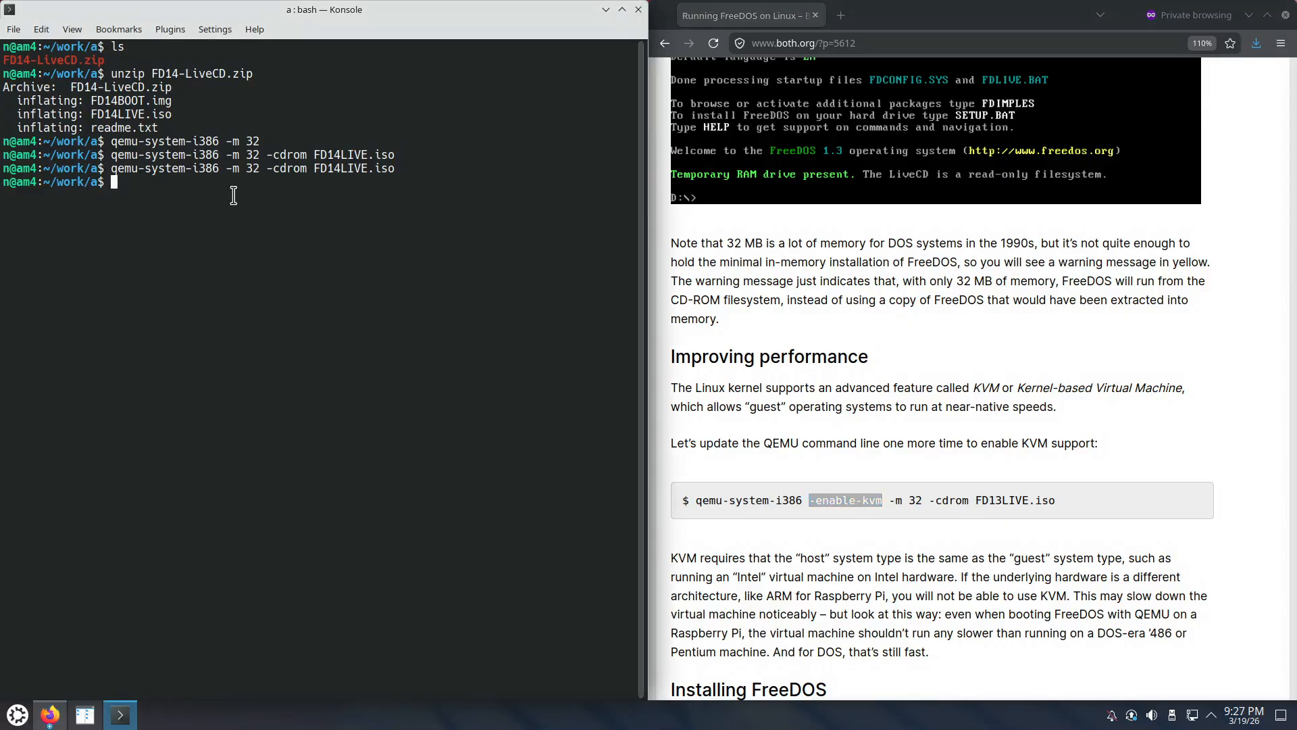
{"action": "key", "text": "Up"}
{"action": "key", "text": "ctrl+Left"}
{"action": "key", "text": "ctrl+Left"}
{"action": "key", "text": "ctrl+Left"}
{"action": "key", "text": "ctrl+Left"}
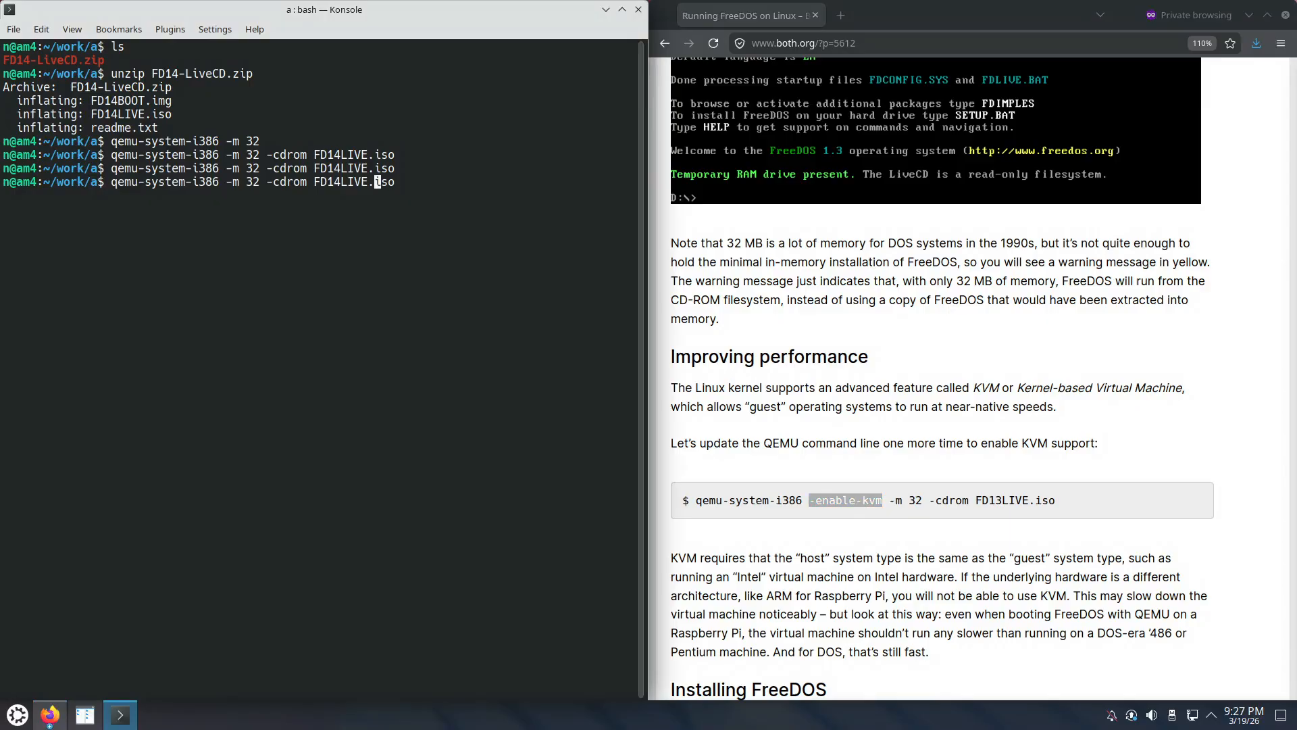
{"action": "key", "text": "ctrl+Left"}
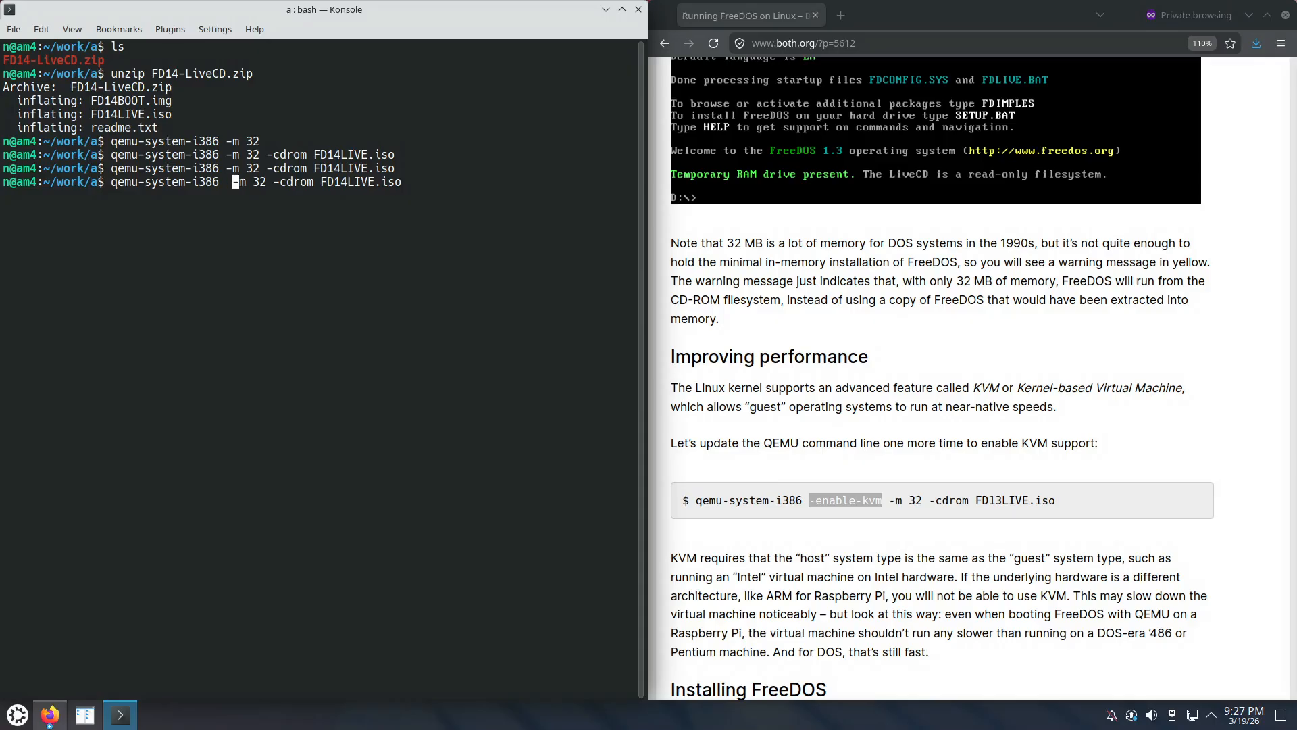
{"action": "key", "text": "Left"}
{"action": "type", "text": "-nable"}
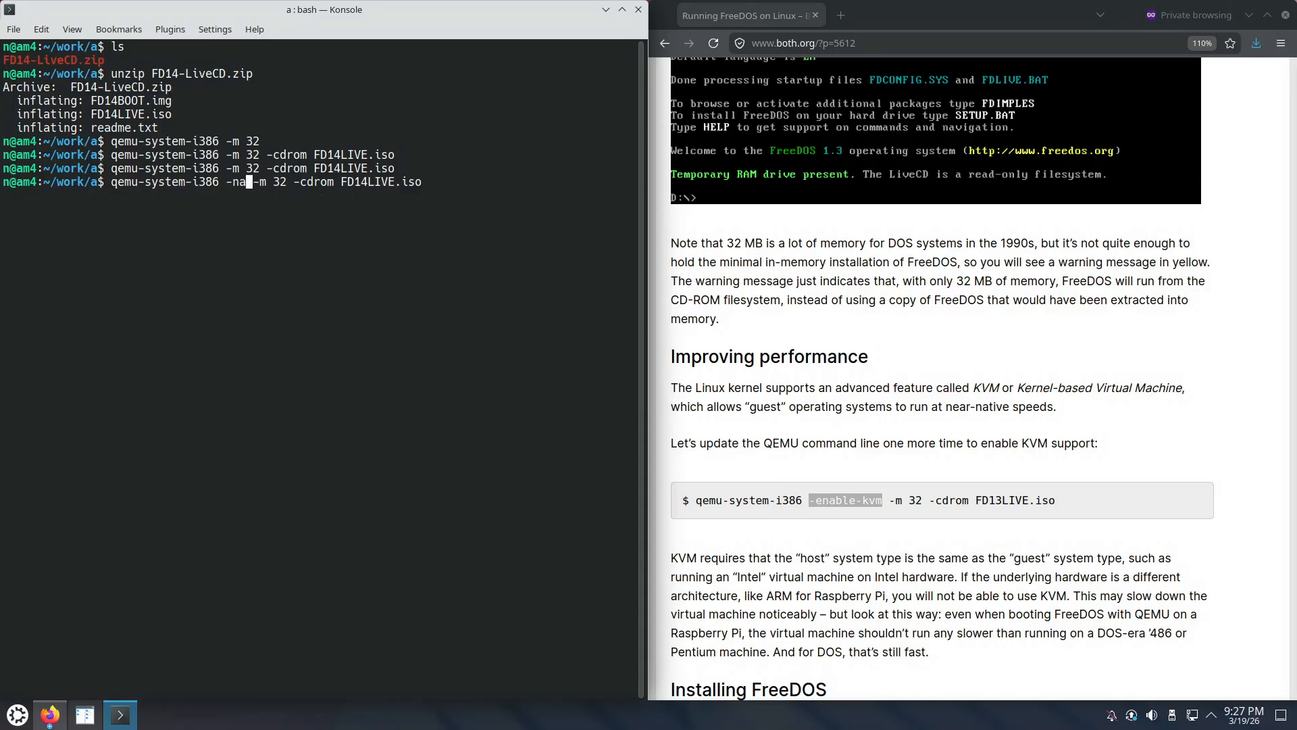
{"action": "key", "text": "BackSpace"}
{"action": "key", "text": "BackSpace"}
{"action": "key", "text": "BackSpace"}
{"action": "key", "text": "BackSpace"}
{"action": "key", "text": "BackSpace"}
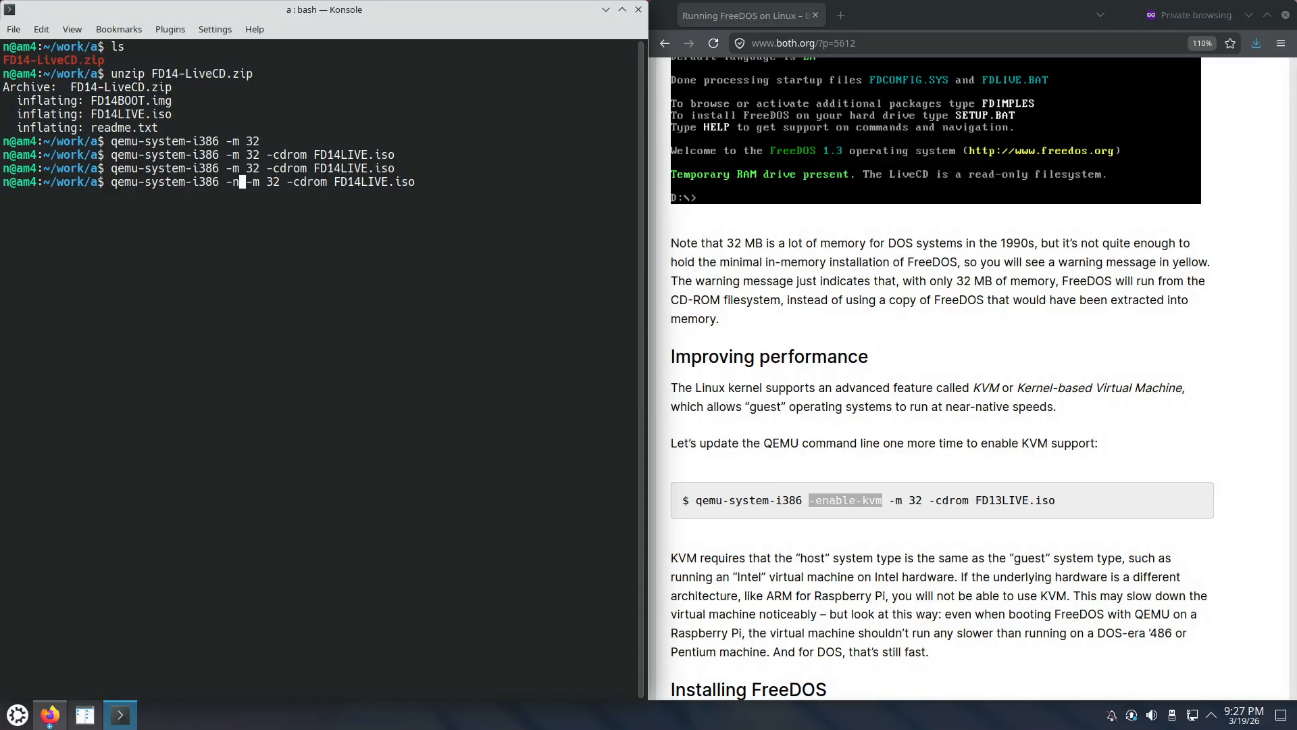
{"action": "type", "text": "enable-kv"}
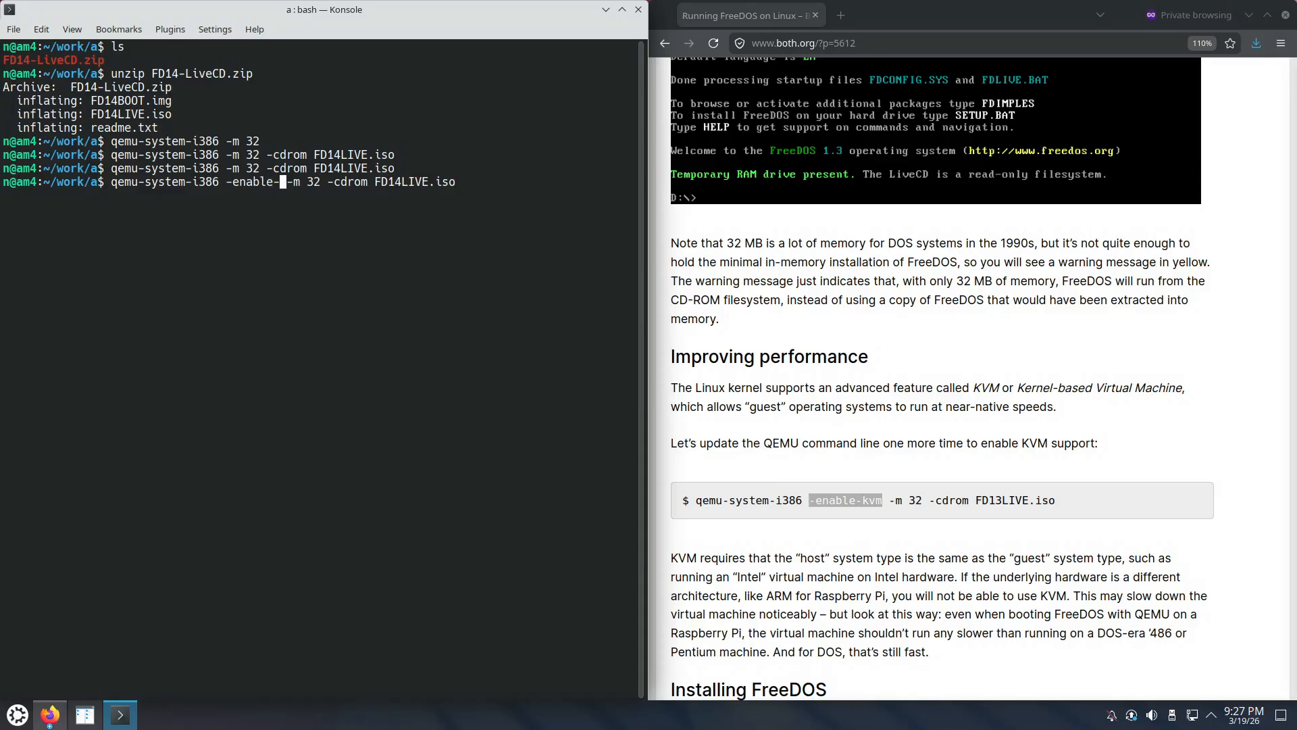
{"action": "type", "text": "m"}
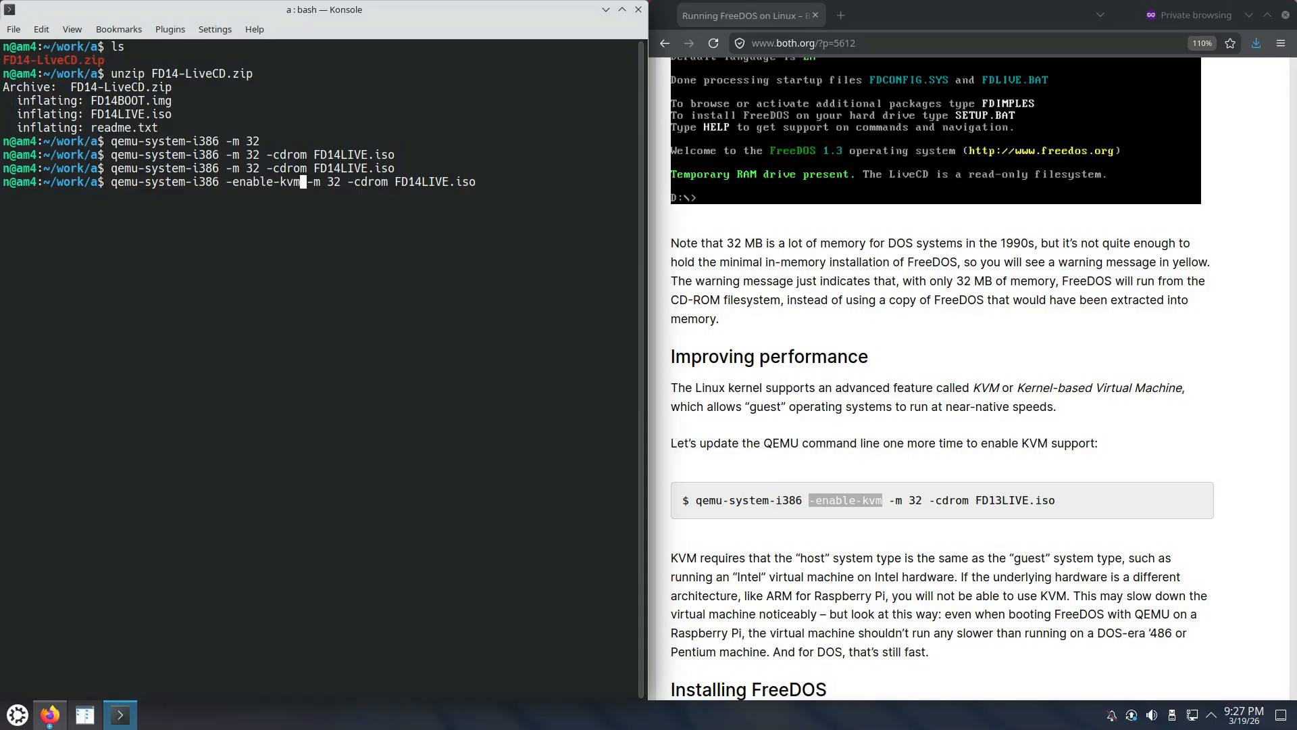
{"action": "key", "text": "Return"}
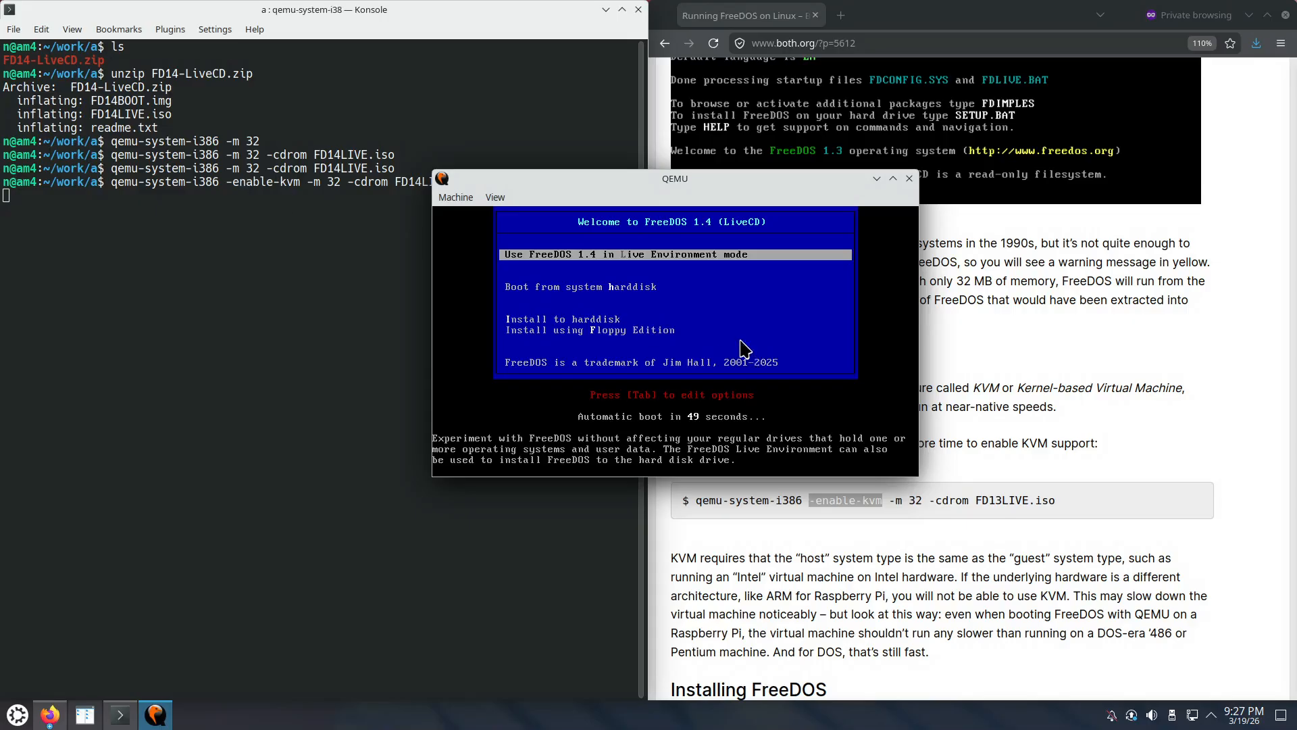
Step: Boot FreeDOS 1.4 in Live Environment mode and release the pointer from the virtual machine
{"action": "left_click", "coordinate": [748, 350]}
{"action": "key", "text": "Return"}
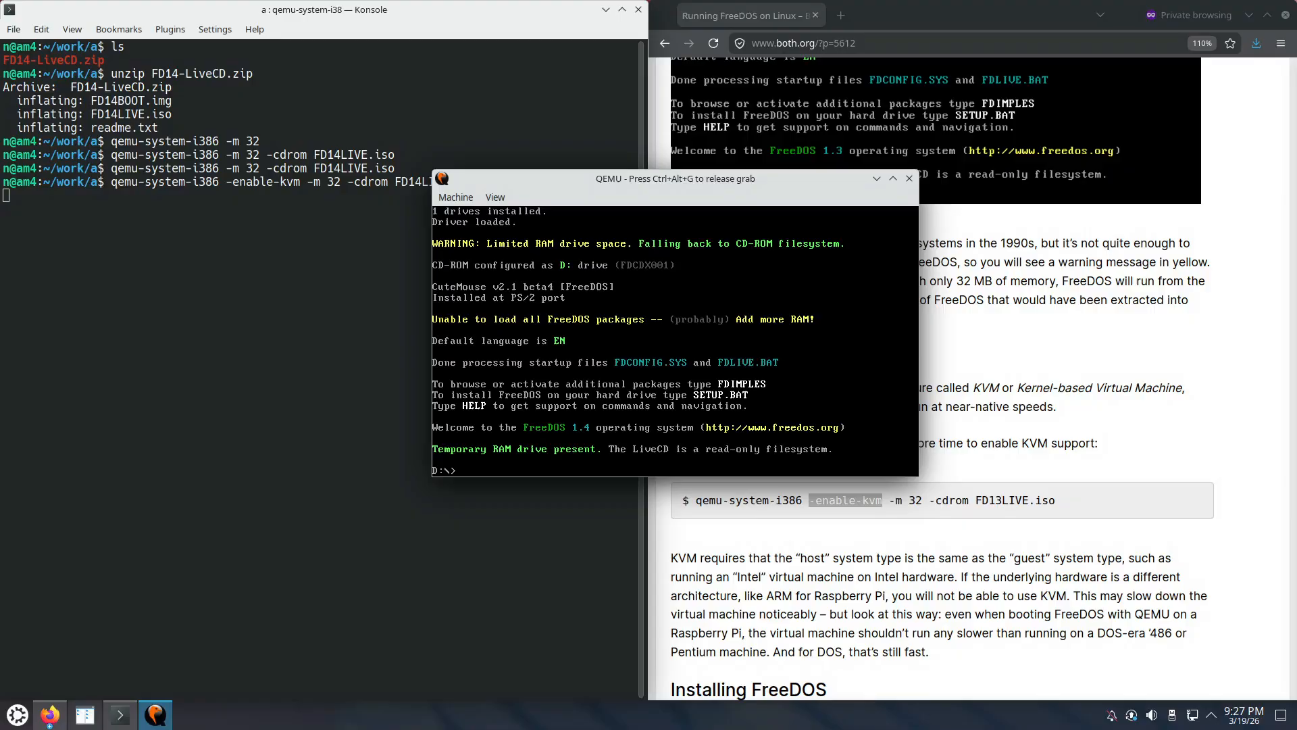
{"action": "key", "text": "ctrl+alt+g"}
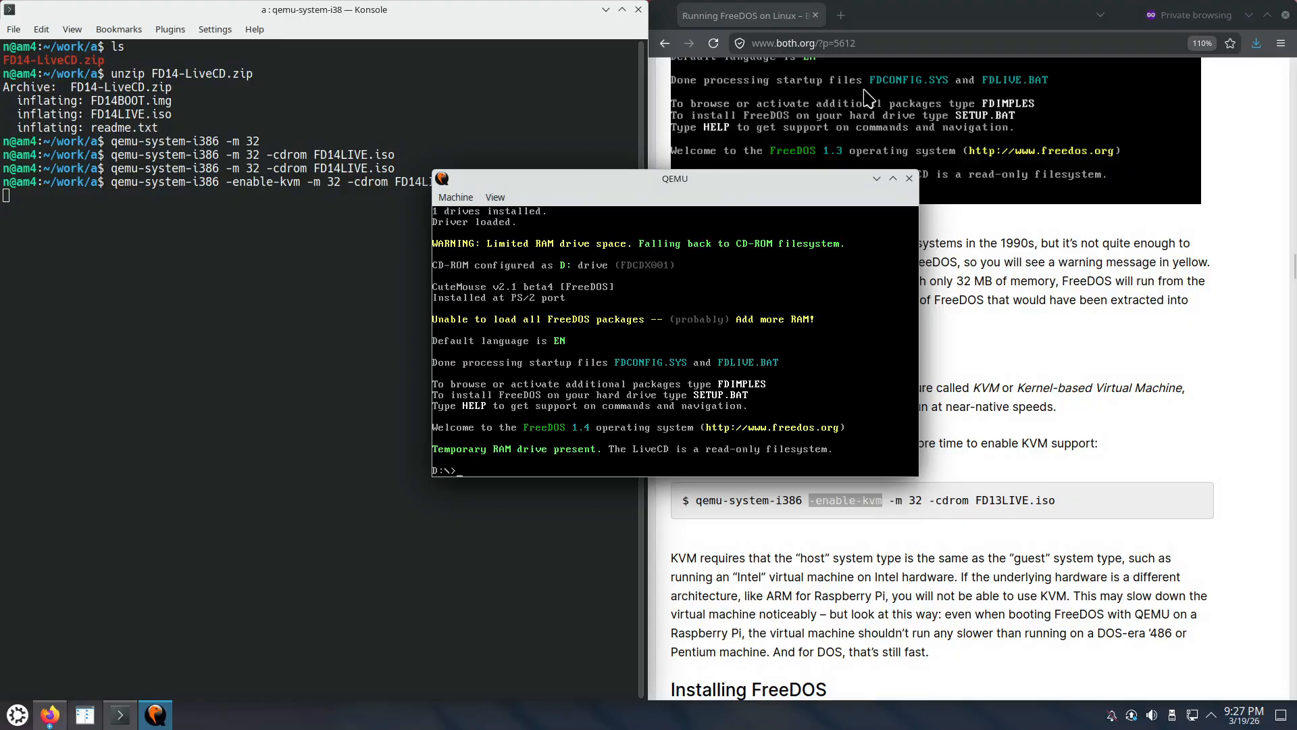
Step: Move the QEMU window over the terminal and quit the KVM-enabled virtual machine
{"action": "left_click_drag", "start_coordinate": [689, 174], "coordinate": [450, 138]}
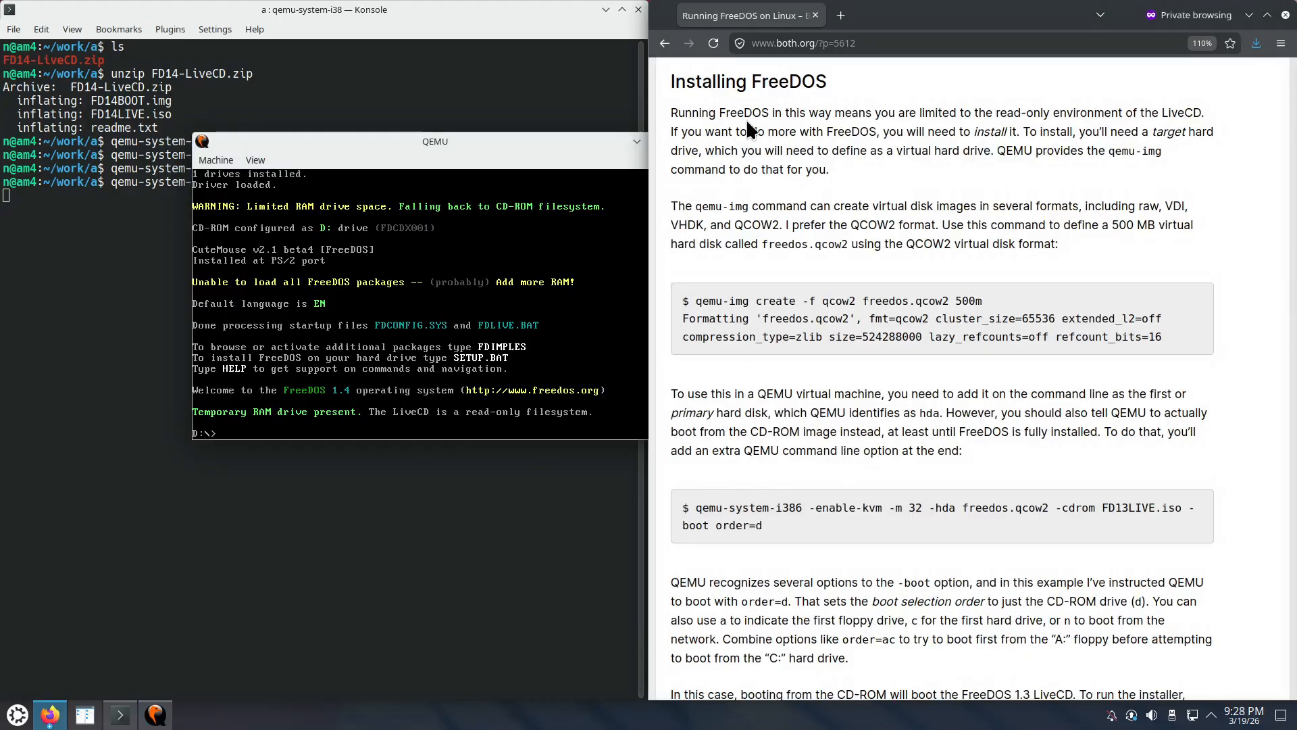
{"action": "left_click_drag", "start_coordinate": [561, 144], "coordinate": [491, 148]}
{"action": "left_click", "coordinate": [146, 164]}
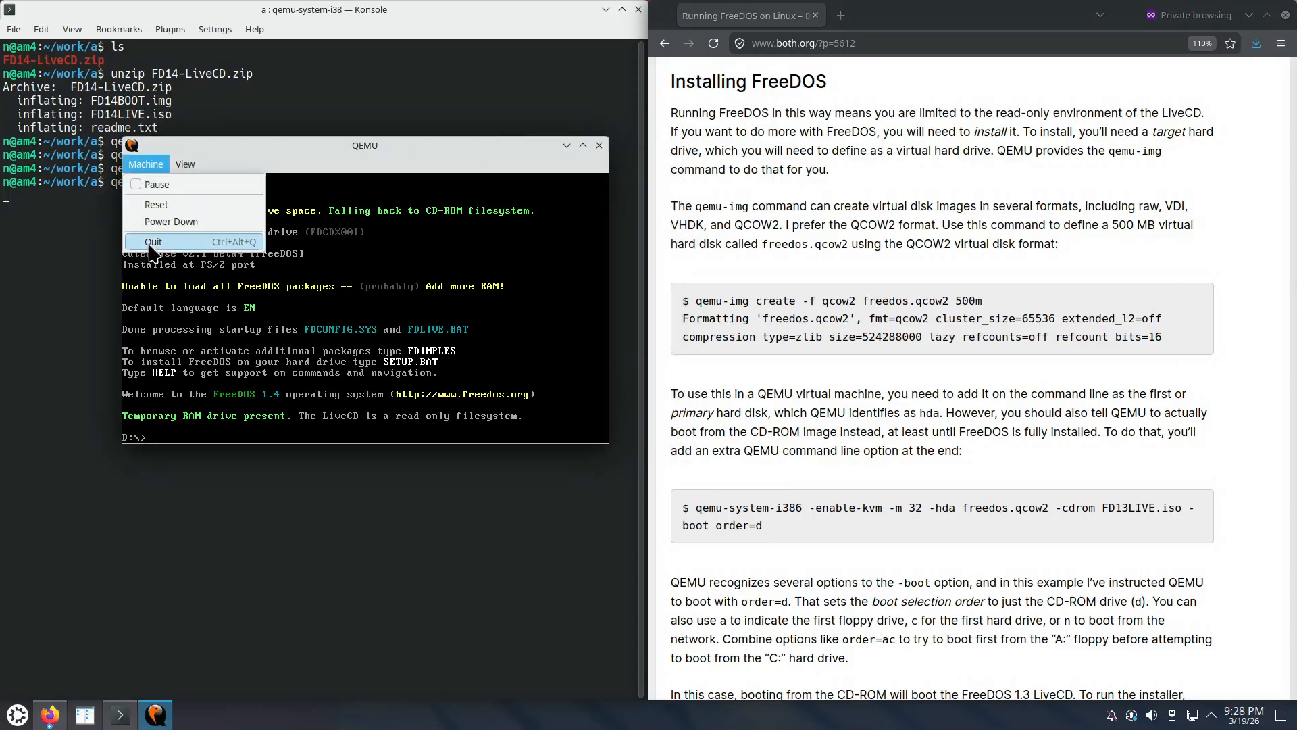
{"action": "left_click", "coordinate": [153, 241]}
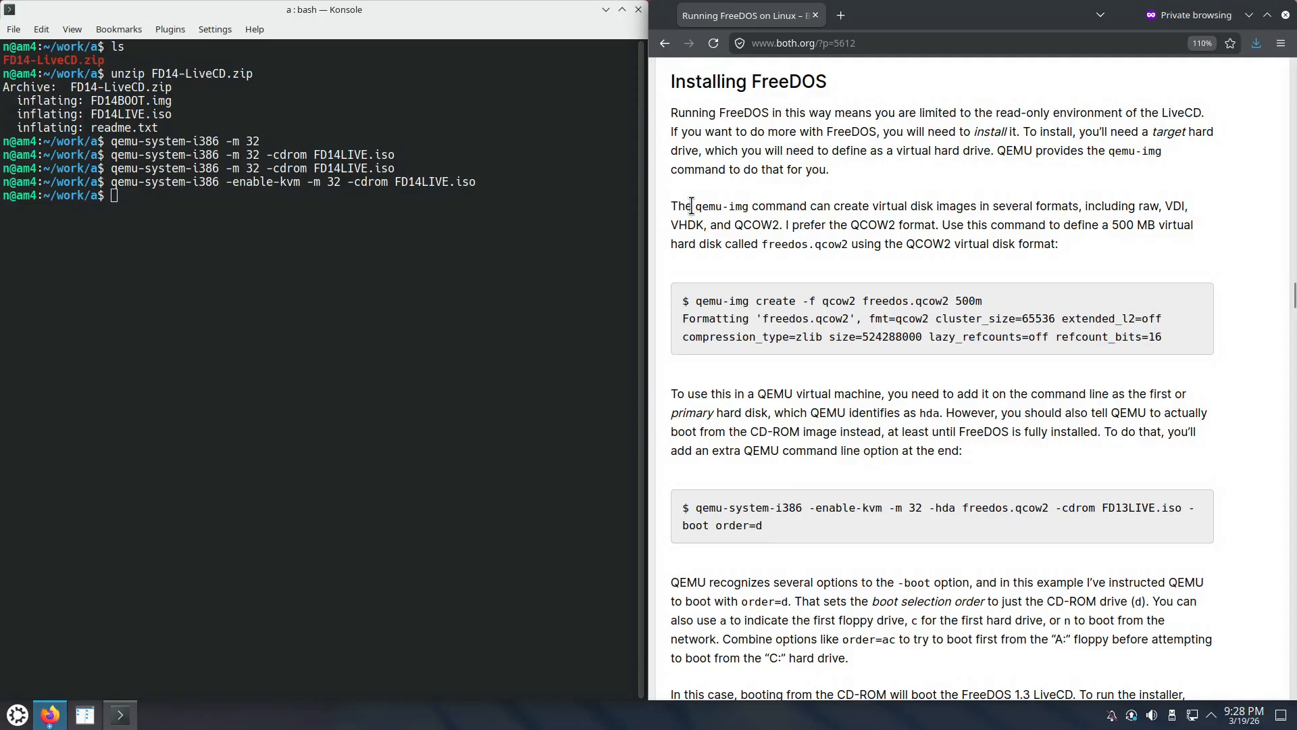
Step: Create the virtual hard disk by copying "qemu-img create -f qcow2 freedos.qcow2 500m" from the article and running it in the terminal
{"action": "left_click_drag", "start_coordinate": [694, 206], "coordinate": [744, 208]}
{"action": "left_click_drag", "start_coordinate": [694, 299], "coordinate": [954, 309]}
{"action": "right_click", "coordinate": [935, 302]}
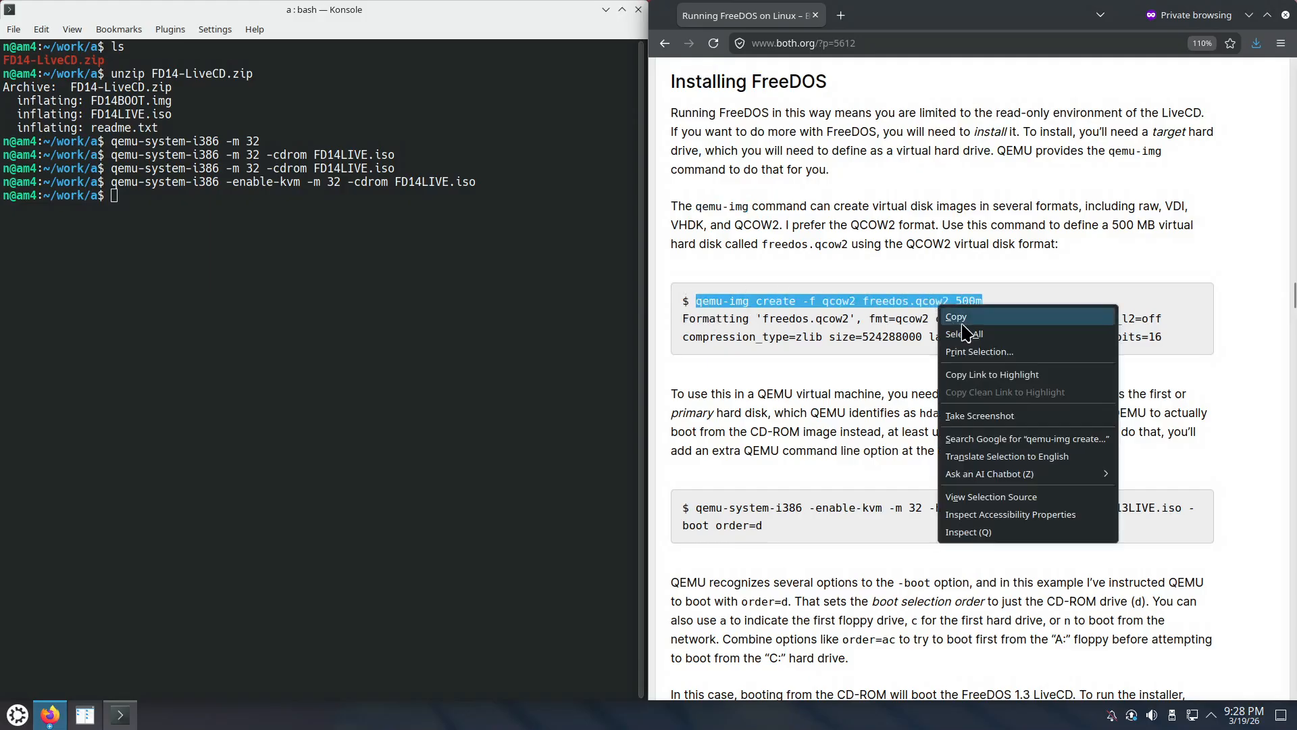
{"action": "left_click", "coordinate": [961, 311]}
{"action": "right_click", "coordinate": [192, 220]}
{"action": "left_click", "coordinate": [232, 240]}
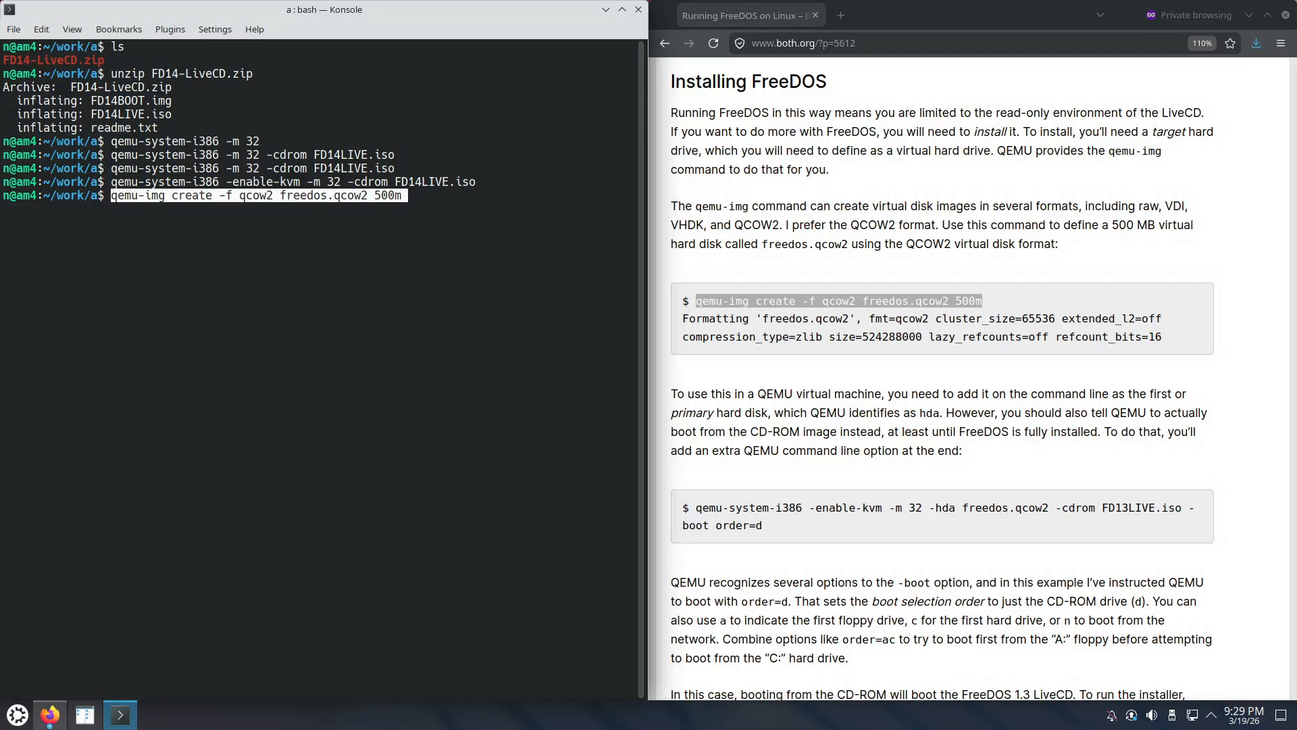
{"action": "key", "text": "Right"}
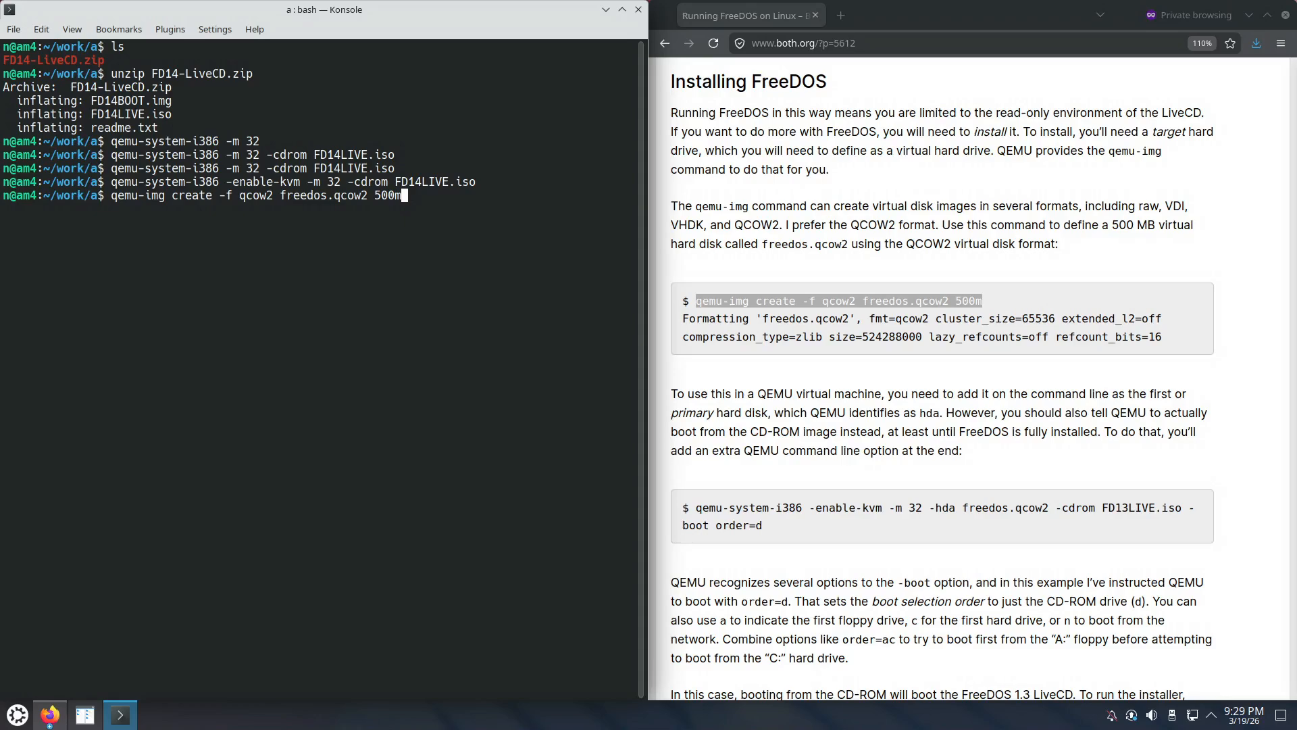
{"action": "key", "text": "Return"}
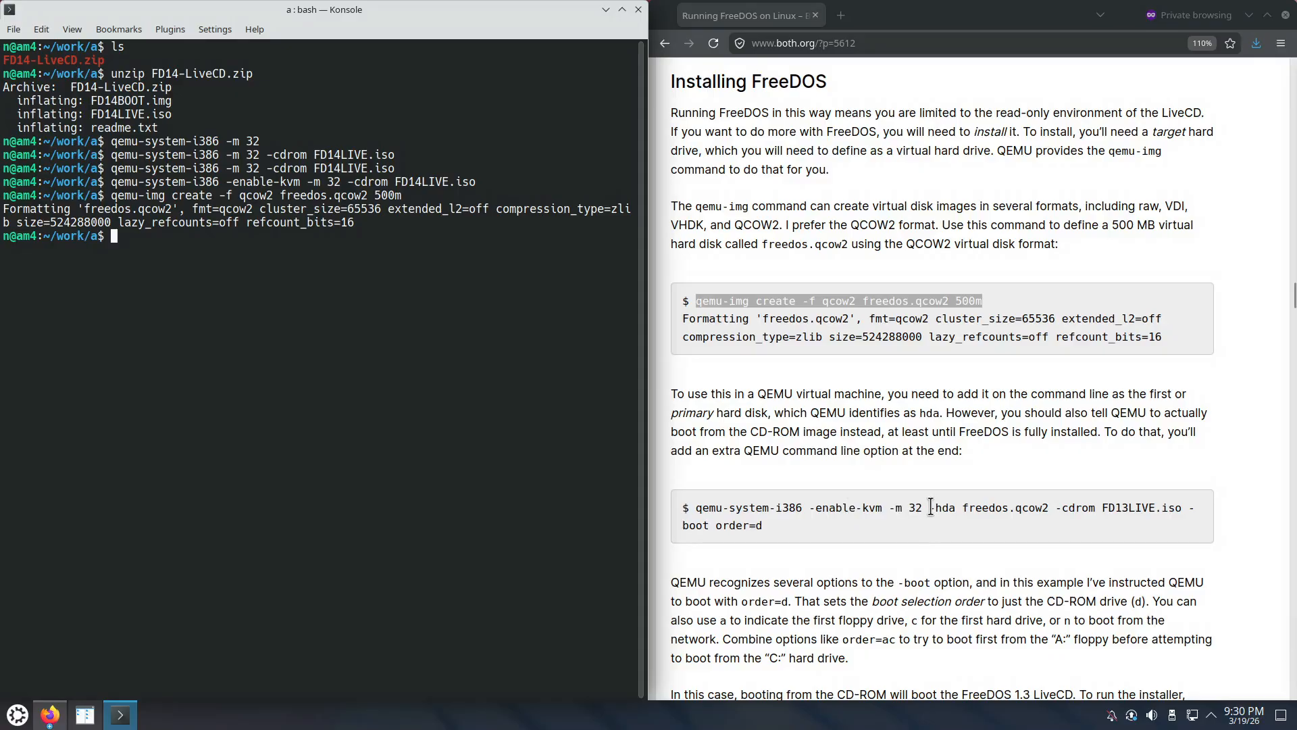
Step: Recall the KVM-enabled QEMU command in the terminal and append "-hda freedos.qcow2" from the article
{"action": "left_click_drag", "start_coordinate": [930, 508], "coordinate": [1048, 508]}
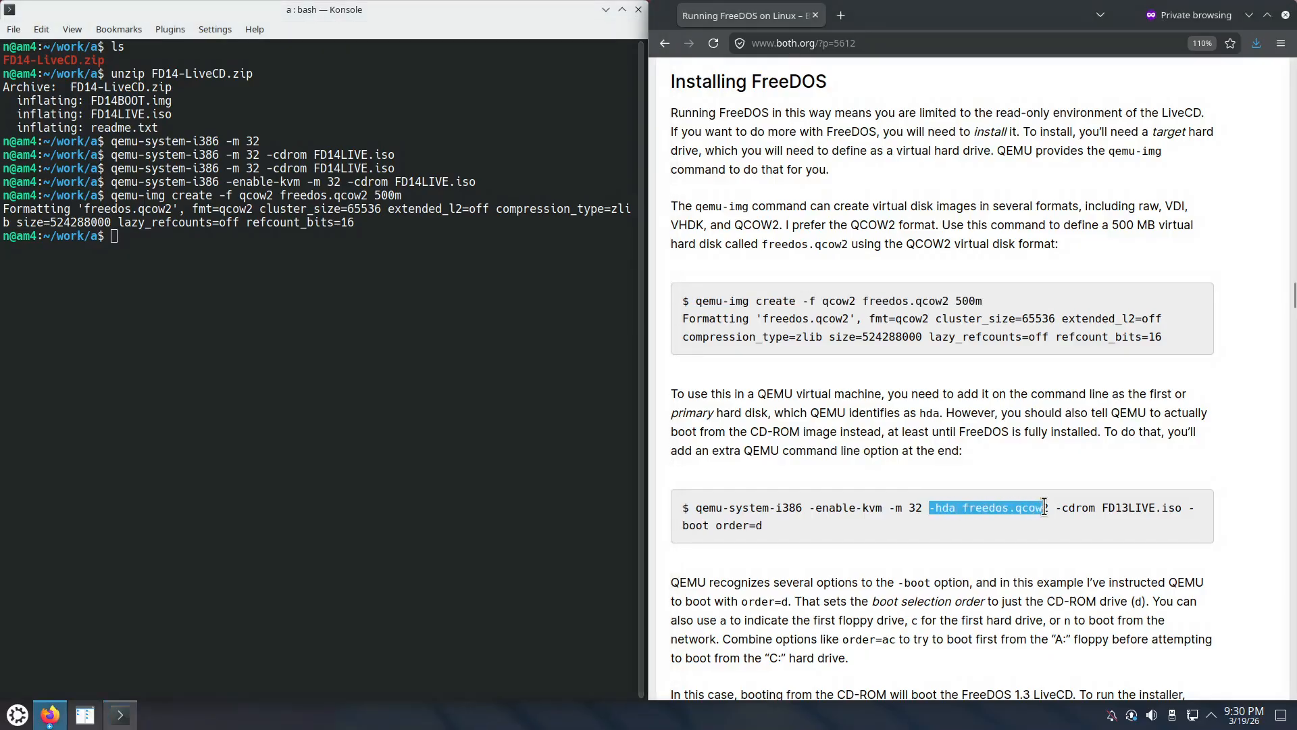
{"action": "key", "text": "alt+Tab"}
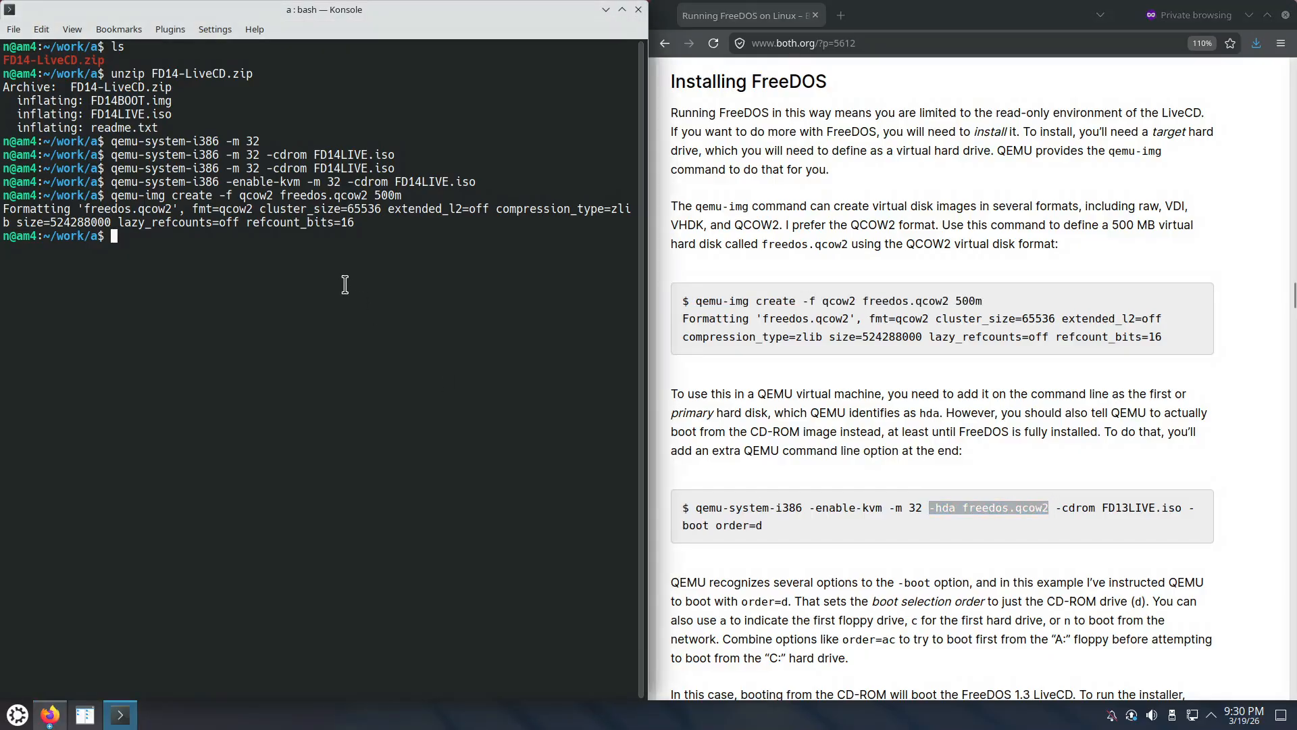
{"action": "key", "text": "Up"}
{"action": "key", "text": "Up"}
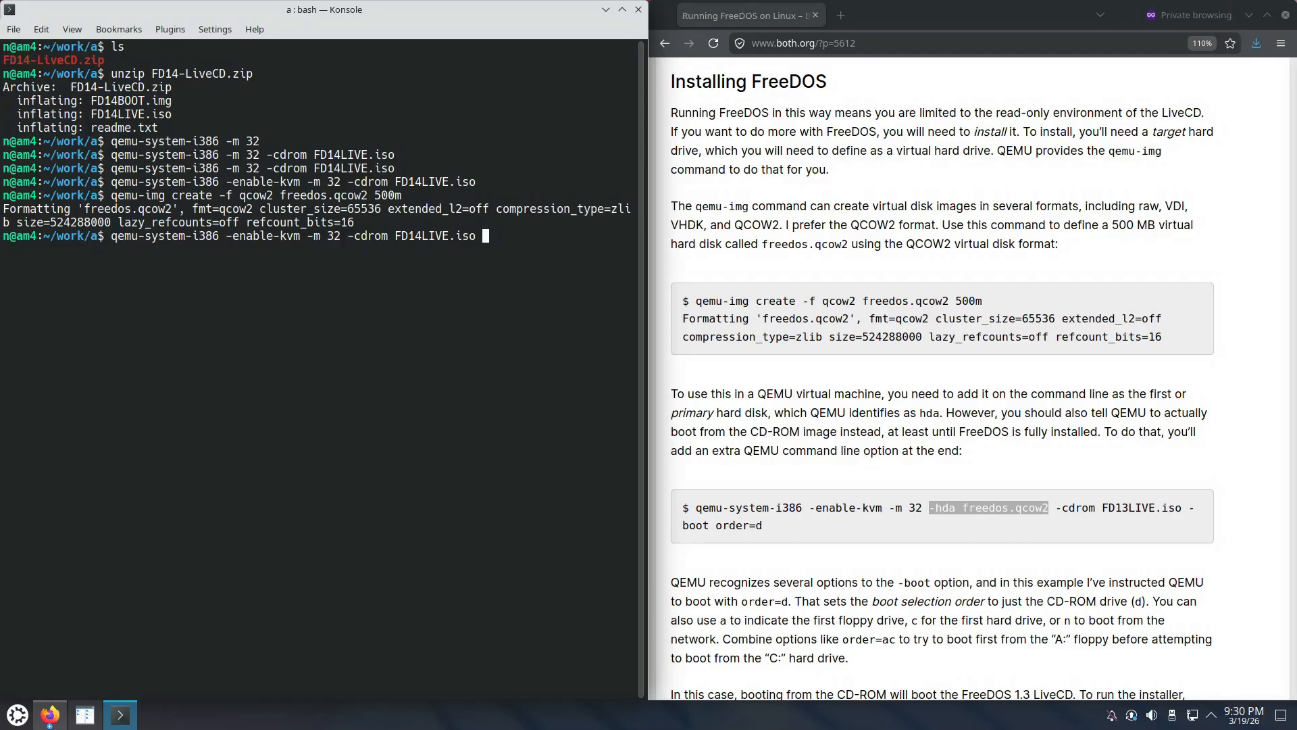
{"action": "right_click", "coordinate": [521, 251]}
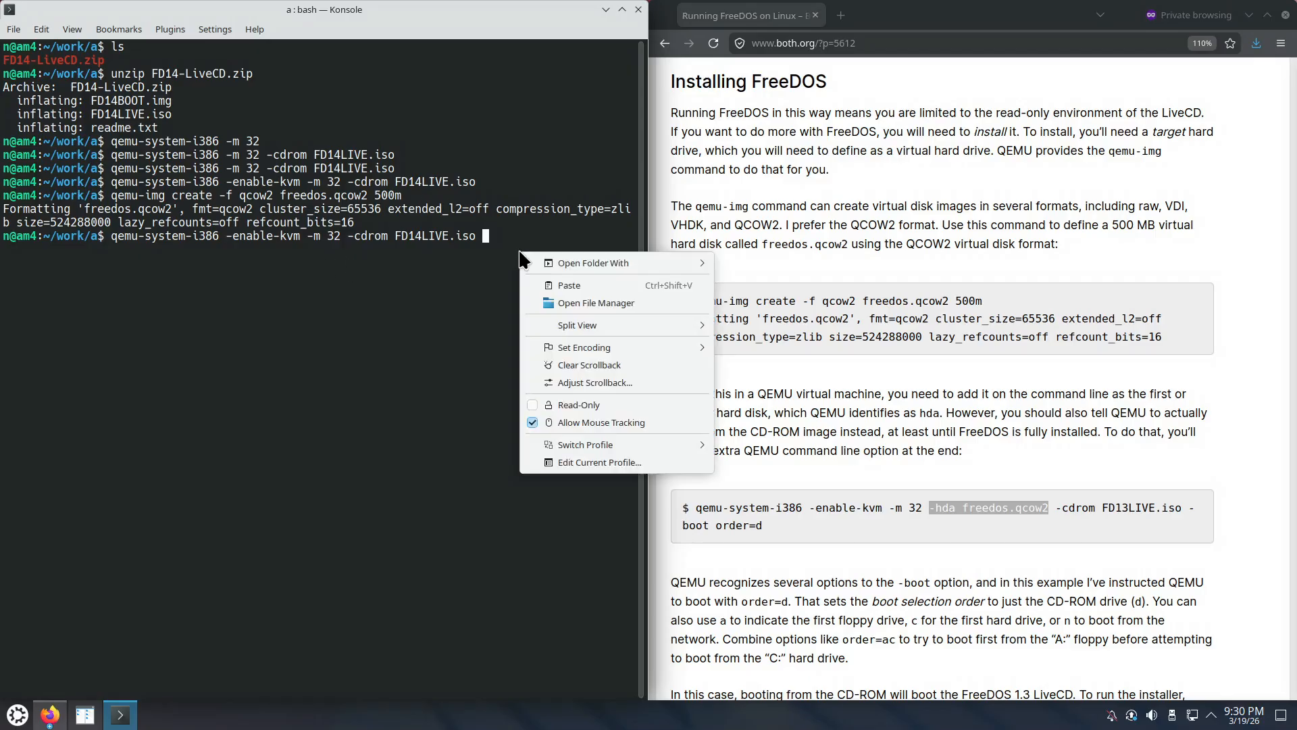
{"action": "left_click", "coordinate": [466, 320]}
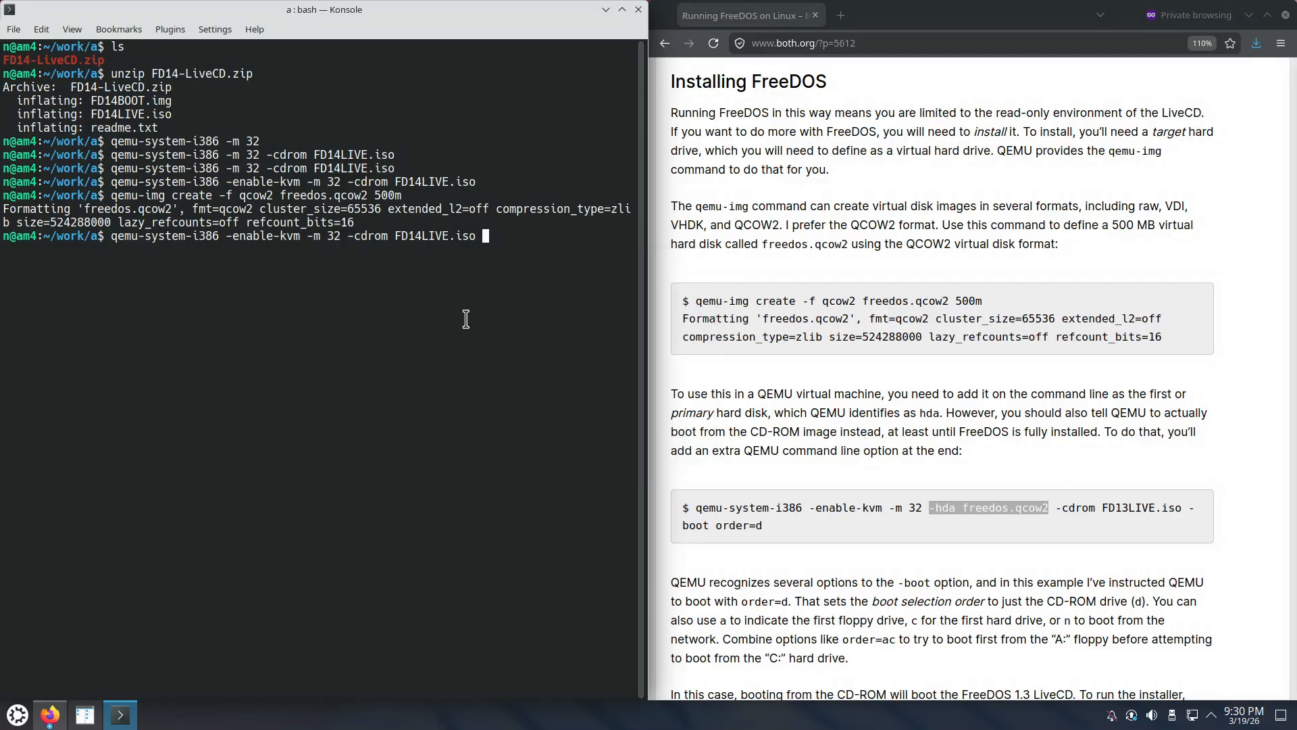
{"action": "middle_click", "coordinate": [503, 275]}
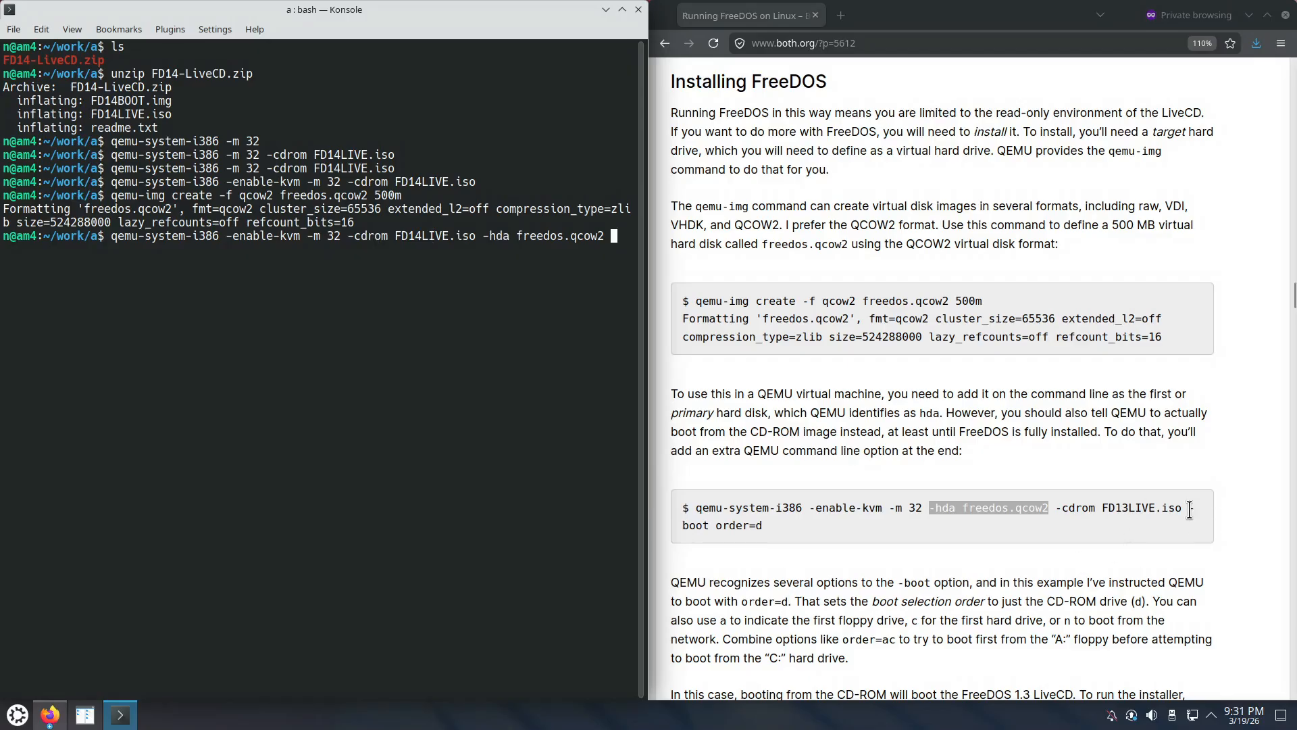
Step: Copy "-boot order=d" from the article and append it to the QEMU command in the terminal
{"action": "left_click_drag", "start_coordinate": [1191, 514], "coordinate": [1037, 529]}
{"action": "right_click", "coordinate": [751, 520]}
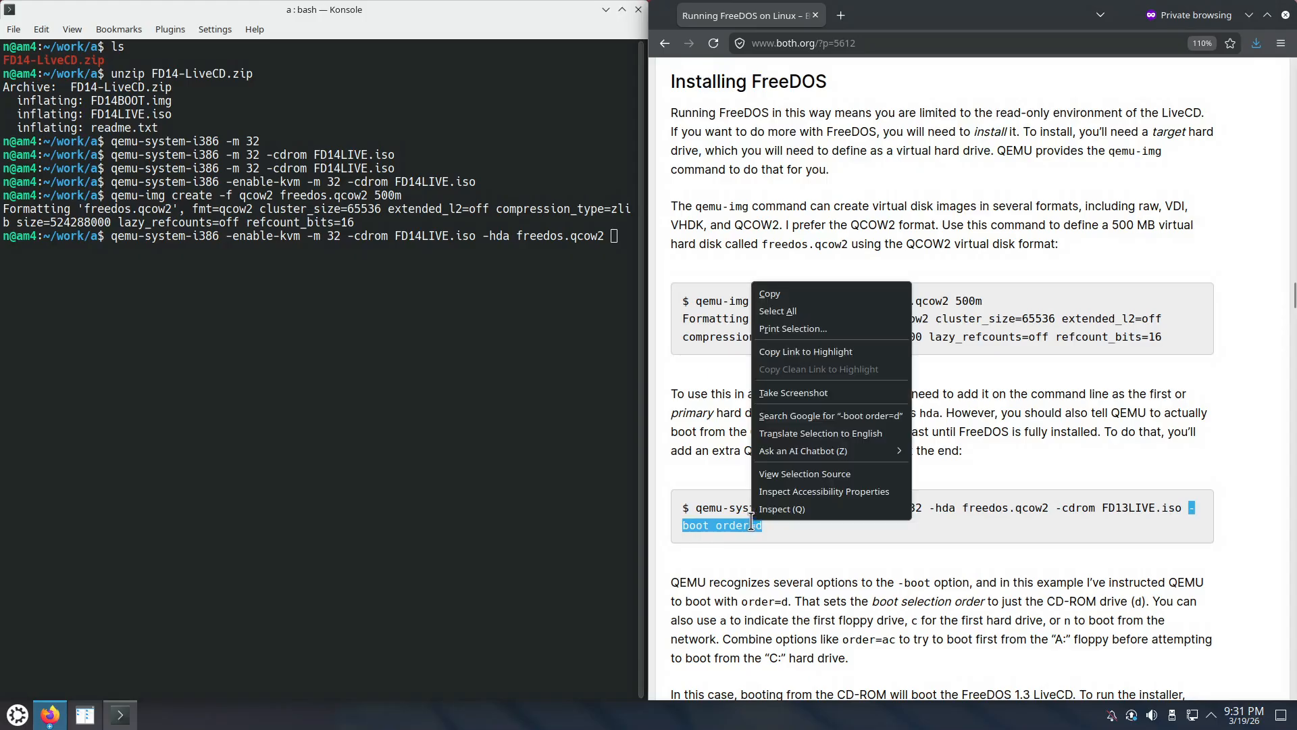
{"action": "left_click", "coordinate": [801, 297]}
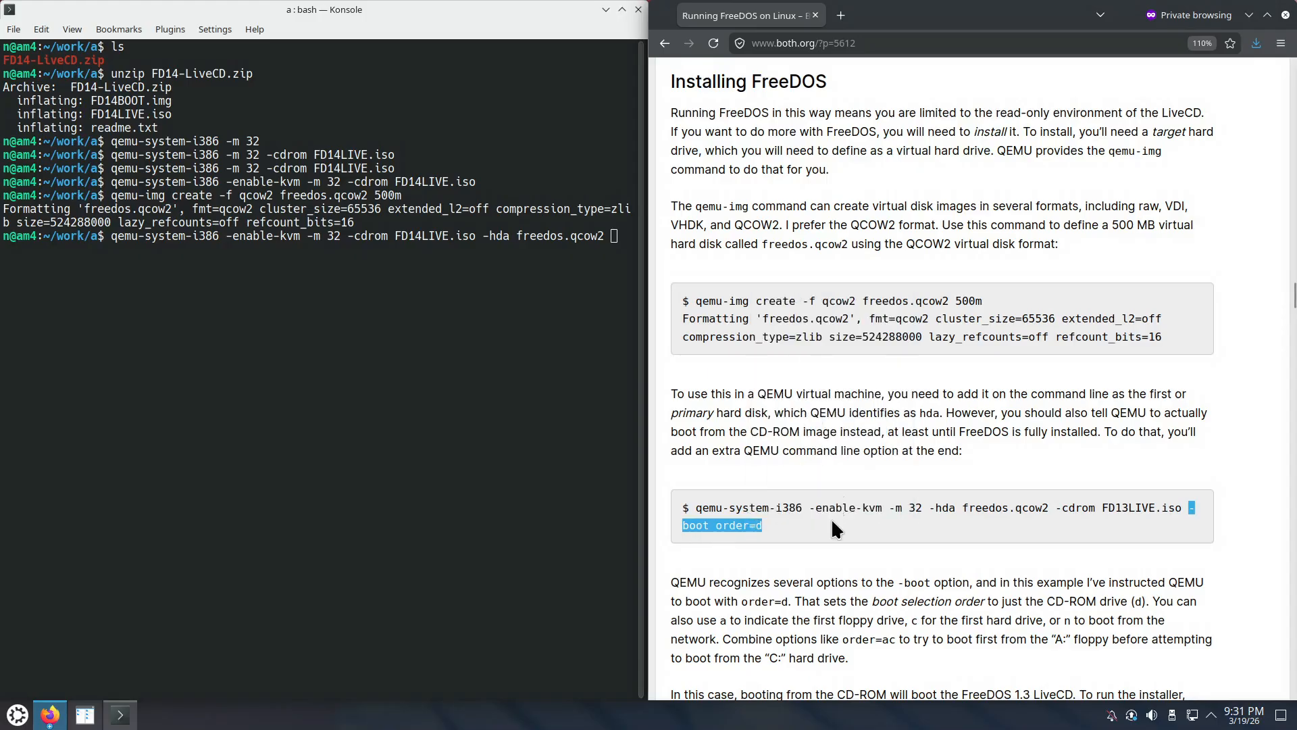
{"action": "left_click", "coordinate": [829, 523]}
{"action": "left_click", "coordinate": [575, 322]}
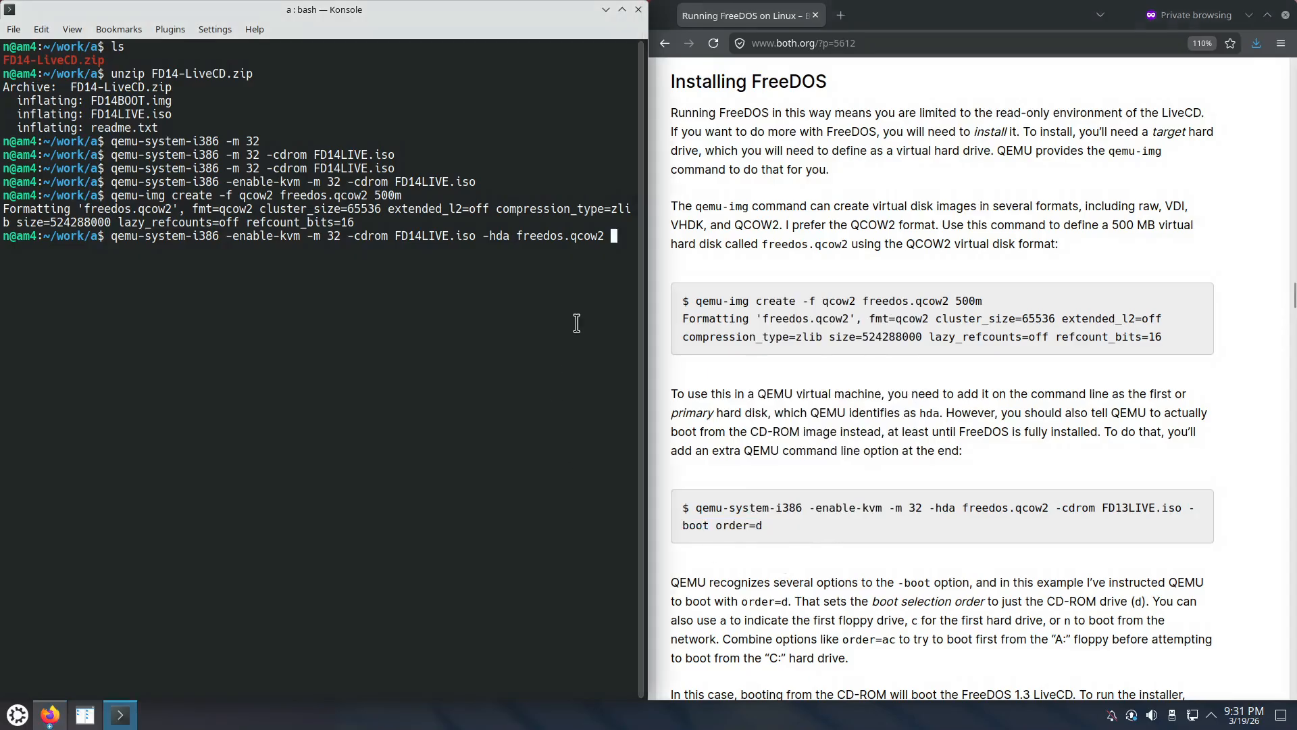
{"action": "right_click", "coordinate": [597, 304]}
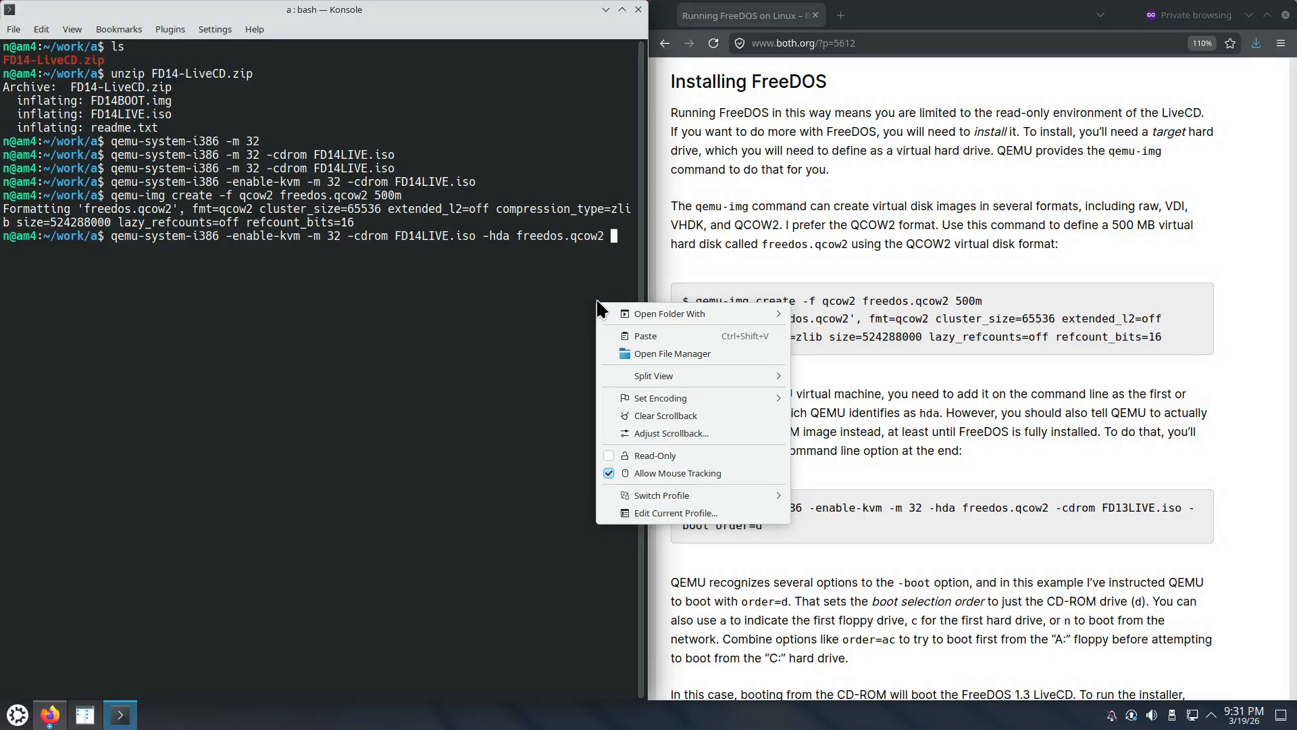
{"action": "left_click", "coordinate": [633, 335]}
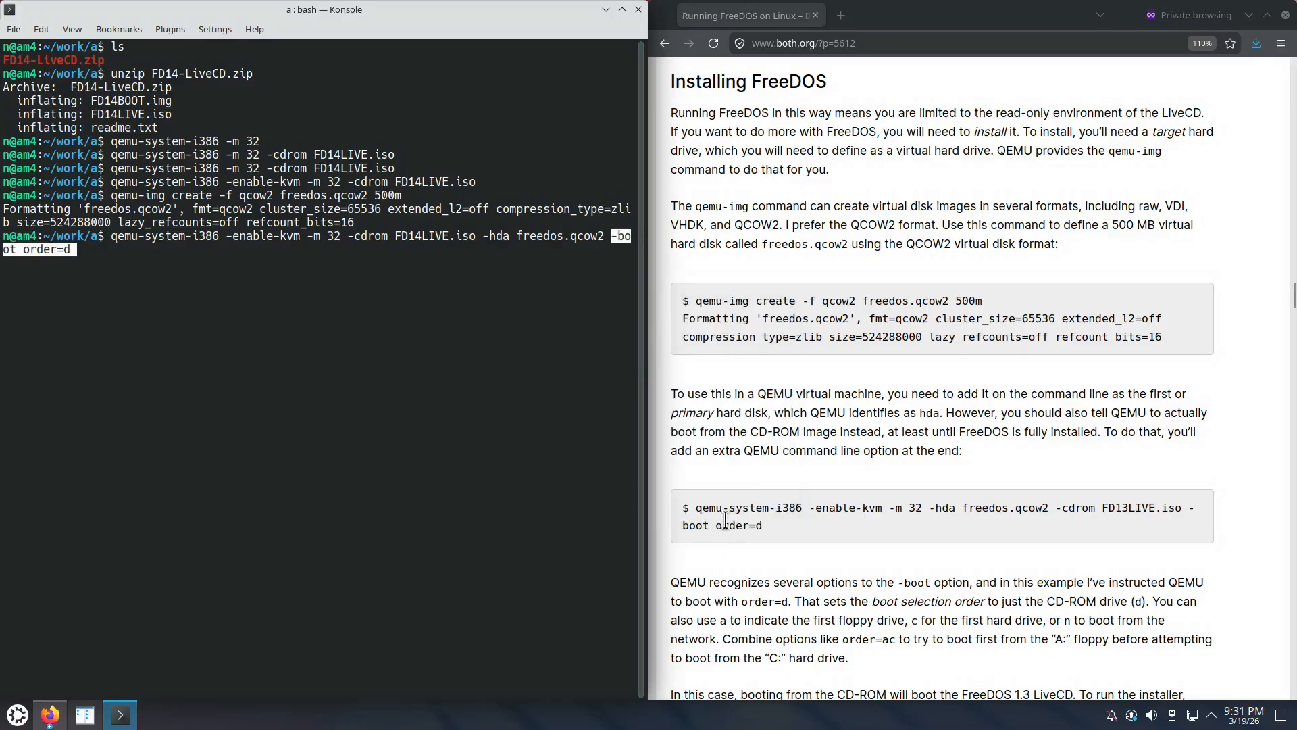
Step: Run the QEMU command with the freedos.qcow2 disk and CD-ROM boot order, and move the QEMU window over the terminal
{"action": "left_click_drag", "start_coordinate": [709, 525], "coordinate": [725, 522]}
{"action": "left_click", "coordinate": [362, 285]}
{"action": "key", "text": "Return"}
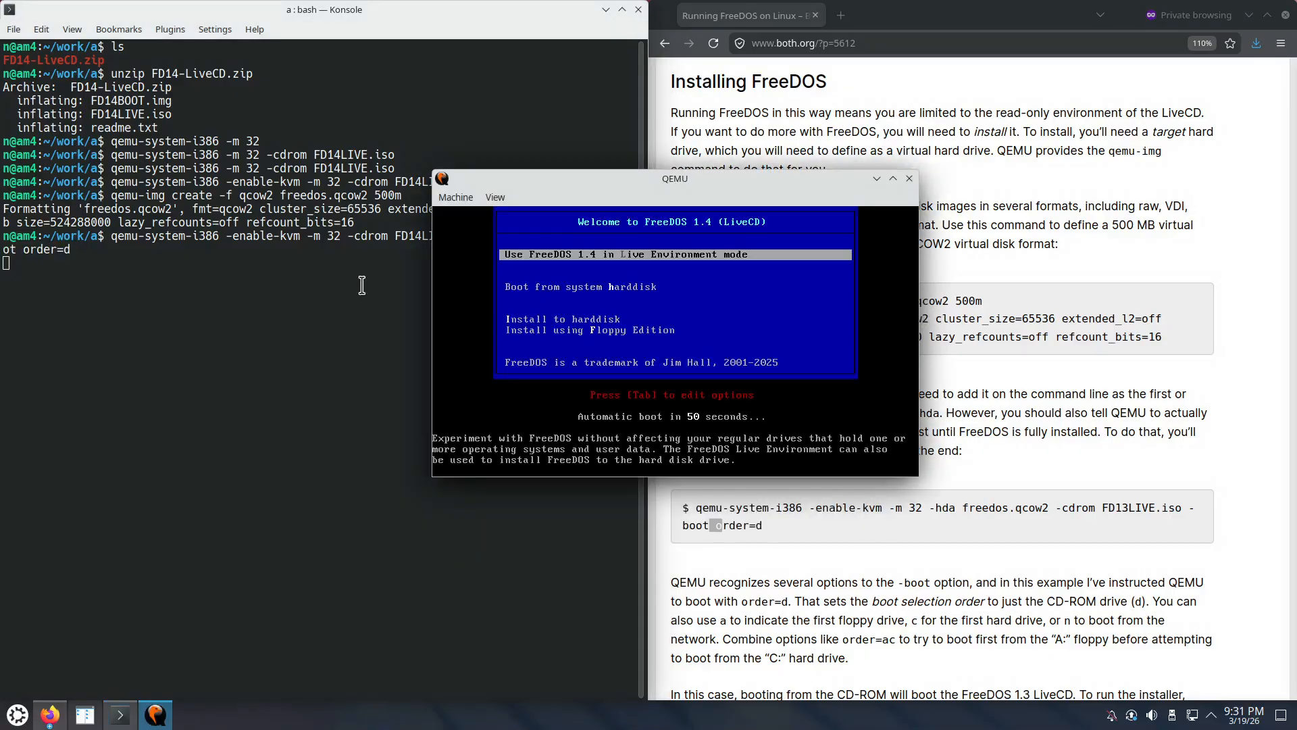
{"action": "left_click_drag", "start_coordinate": [631, 177], "coordinate": [367, 299]}
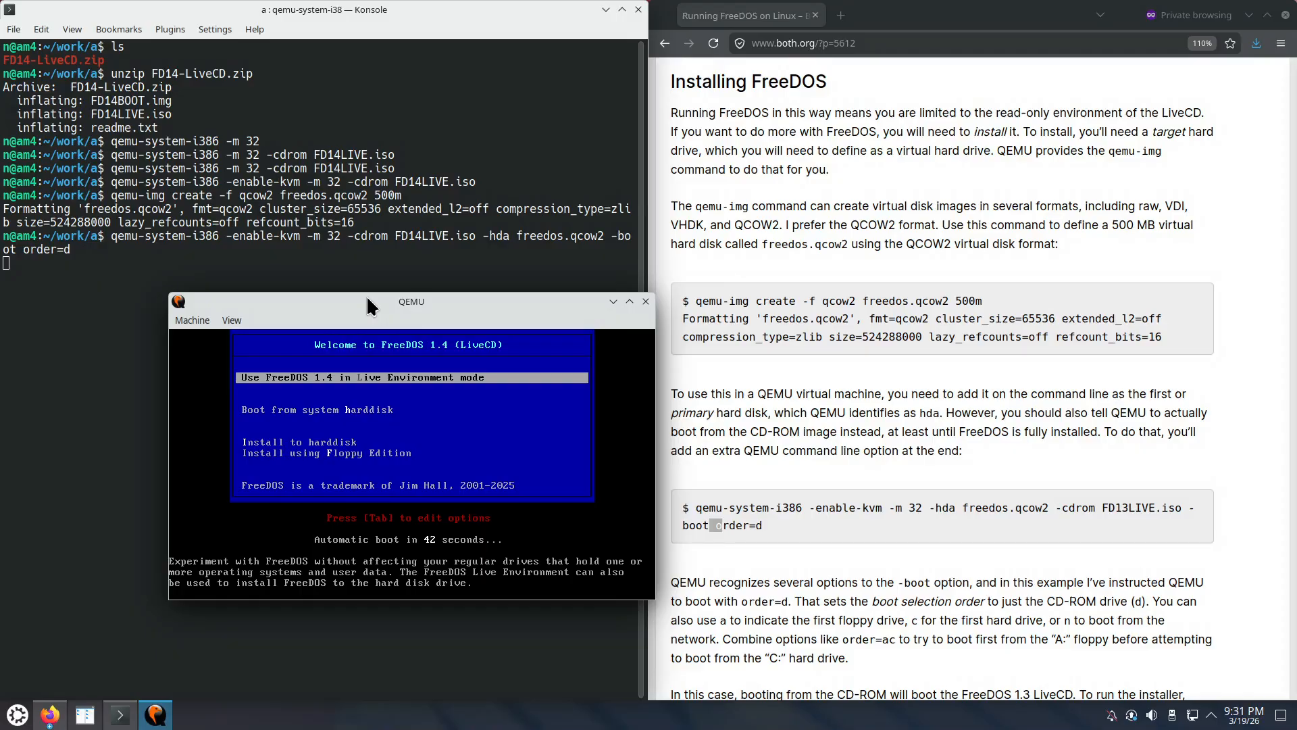
Step: Boot FreeDOS 1.4 in Live Environment mode and quit the virtual machine
{"action": "key", "text": "Return"}
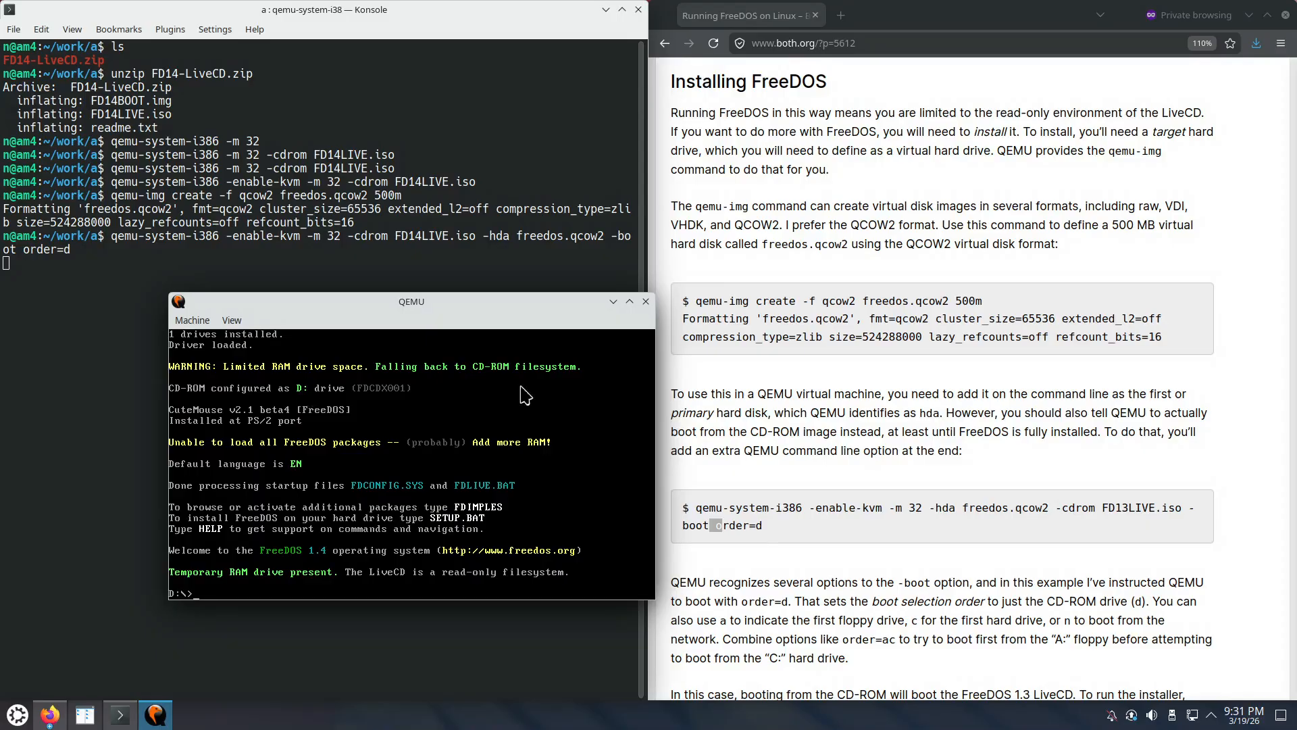
{"action": "scroll", "coordinate": [972, 525], "scroll_direction": "down", "scroll_amount": 8}
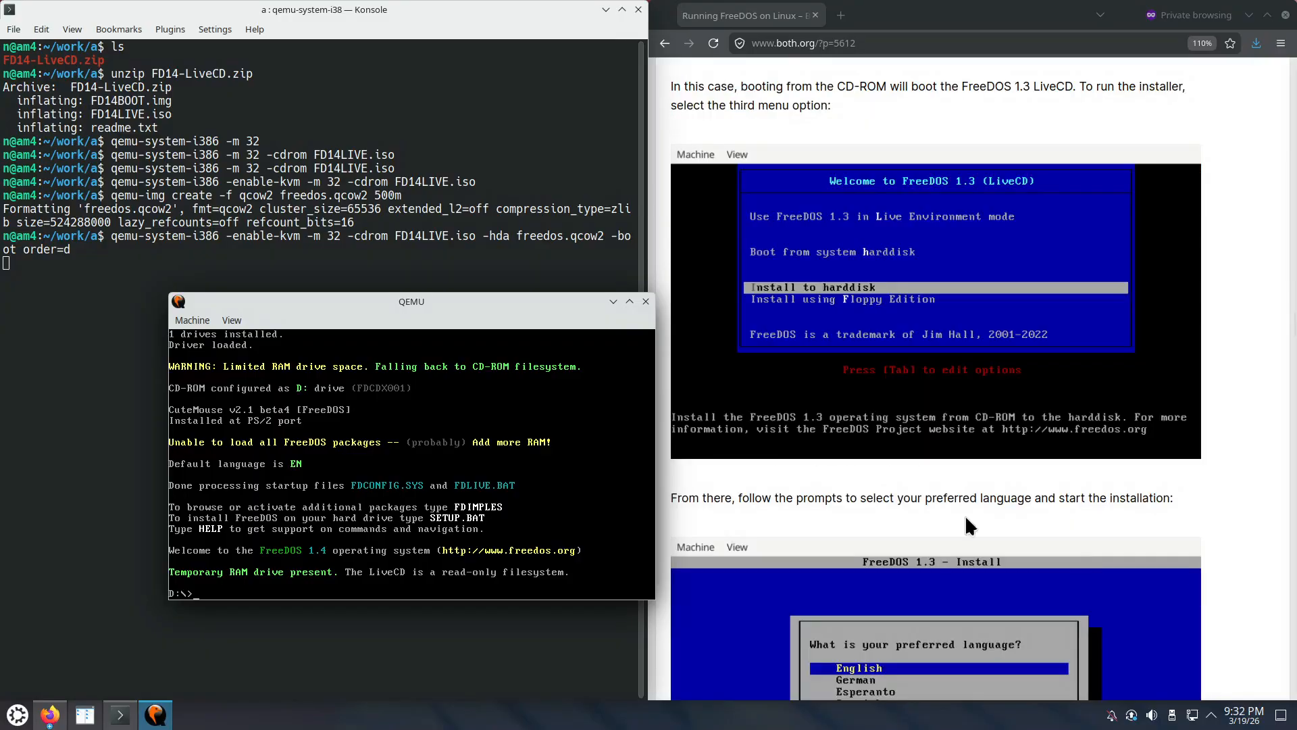
{"action": "left_click", "coordinate": [189, 322]}
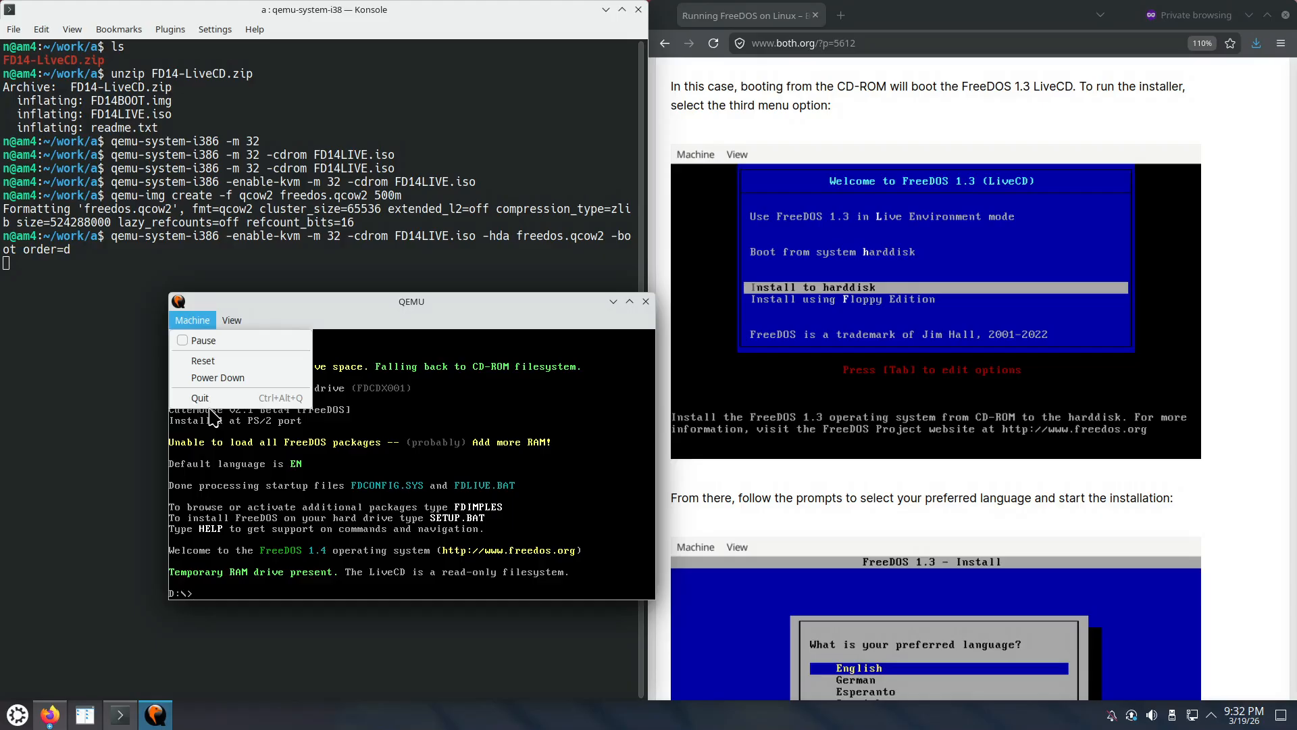
{"action": "left_click", "coordinate": [214, 404]}
Step: Rerun the last QEMU command in the terminal and boot the LiveCD with the "Install to harddisk" option
{"action": "key", "text": "Up"}
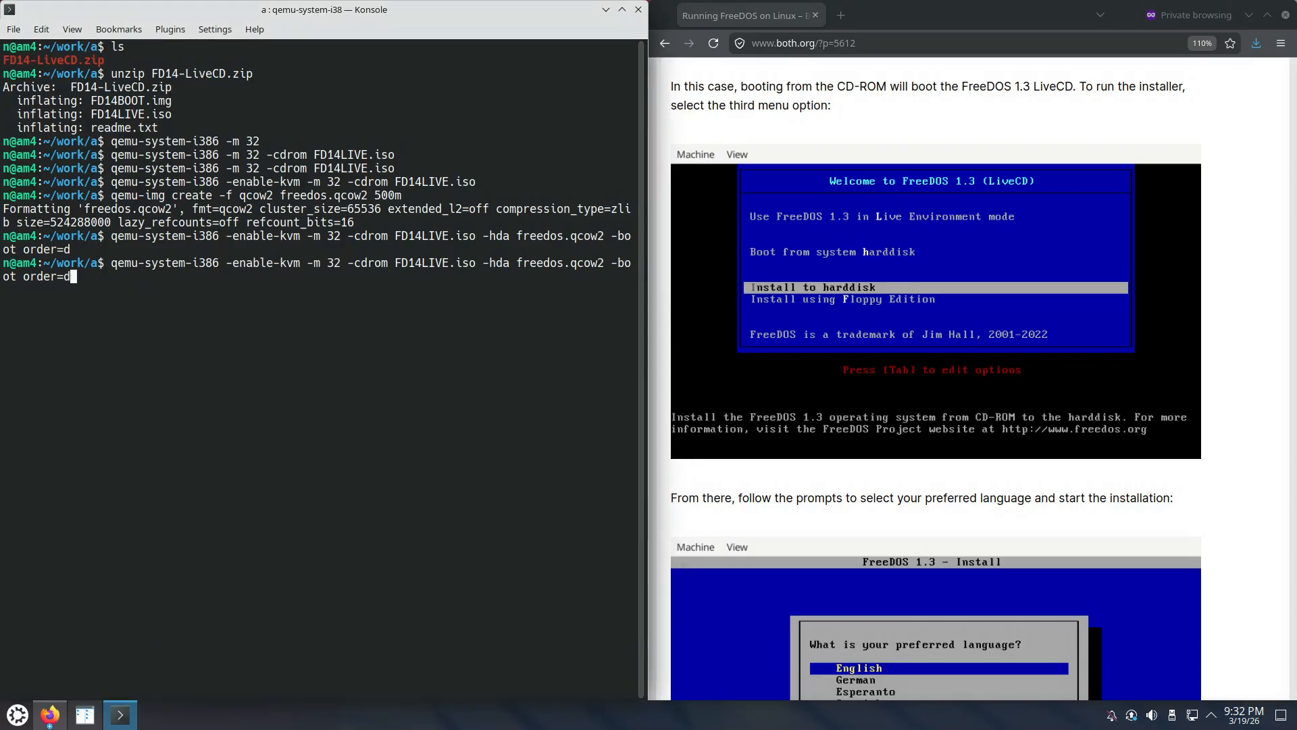
{"action": "key", "text": "Return"}
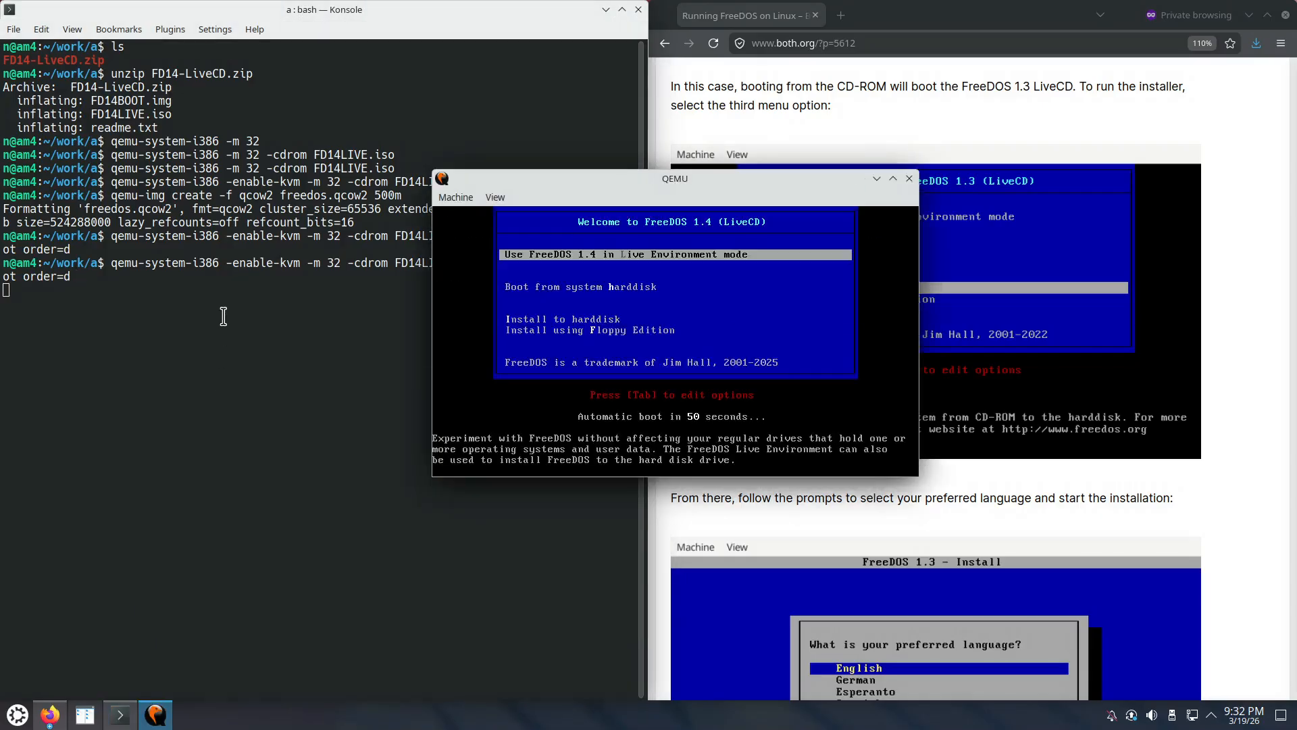
{"action": "left_click_drag", "start_coordinate": [626, 174], "coordinate": [274, 212]}
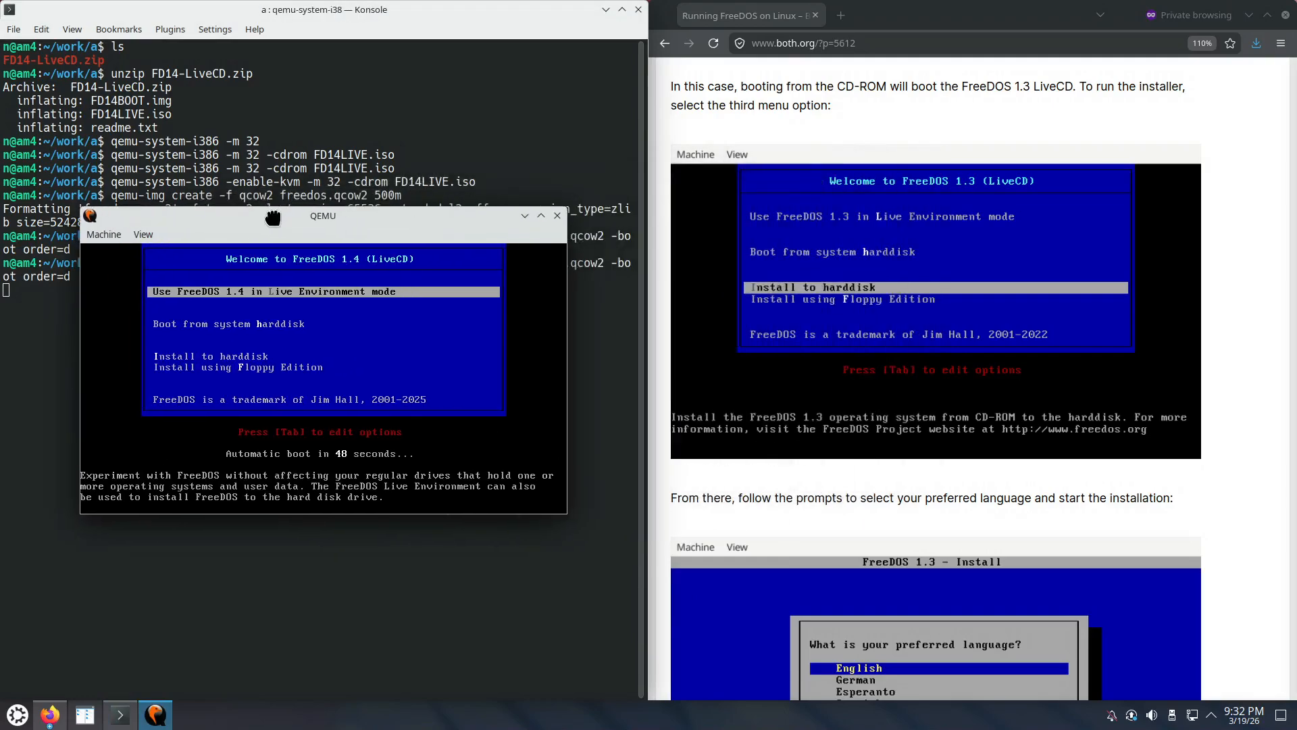
{"action": "key", "text": "Down"}
{"action": "key", "text": "Down"}
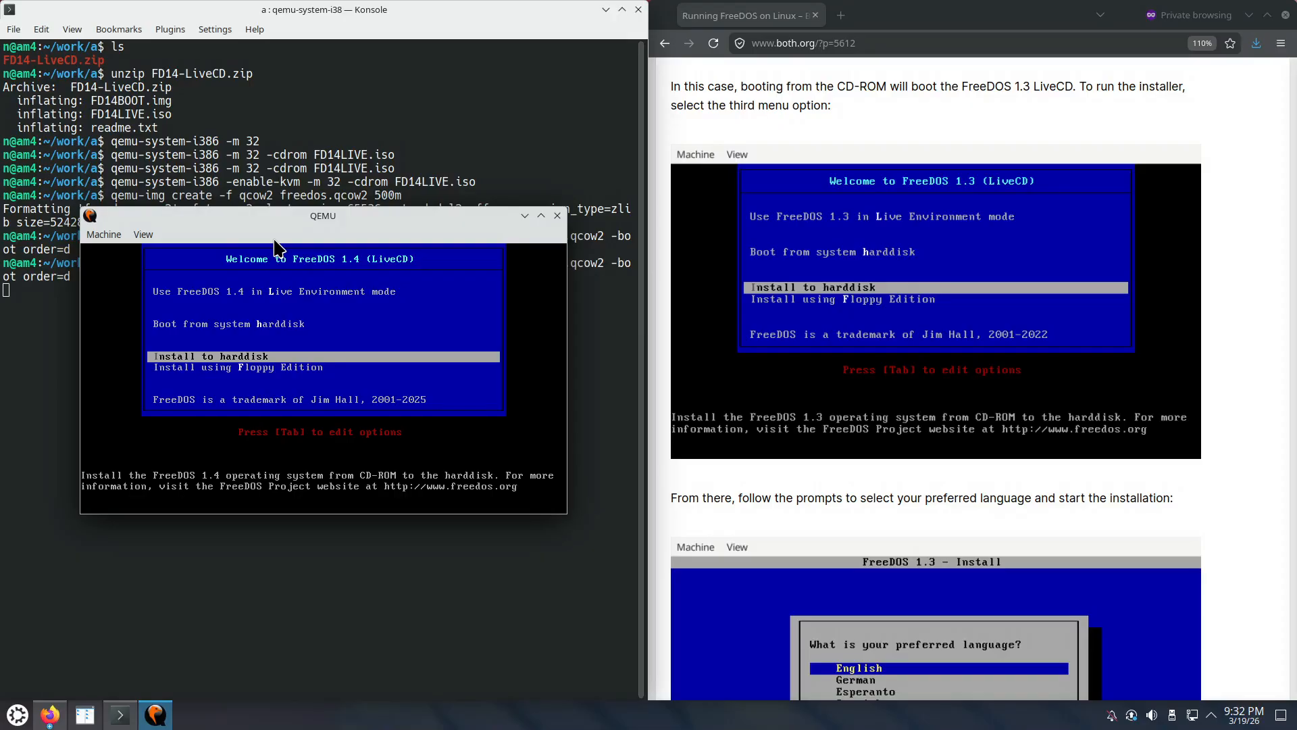
{"action": "key", "text": "Return"}
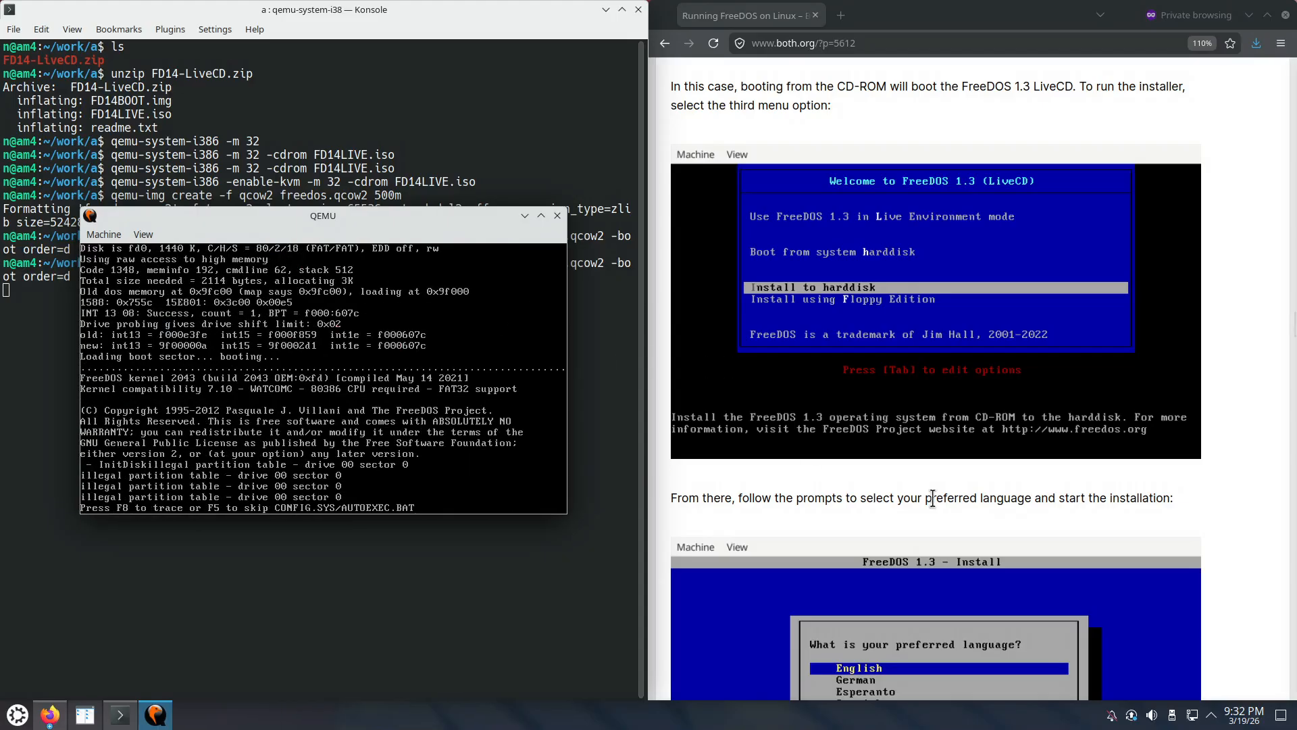
Step: Choose English as the preferred language and continue with the FreeDOS 1.4 installation, following the article
{"action": "scroll", "coordinate": [981, 500], "scroll_direction": "down", "scroll_amount": 3}
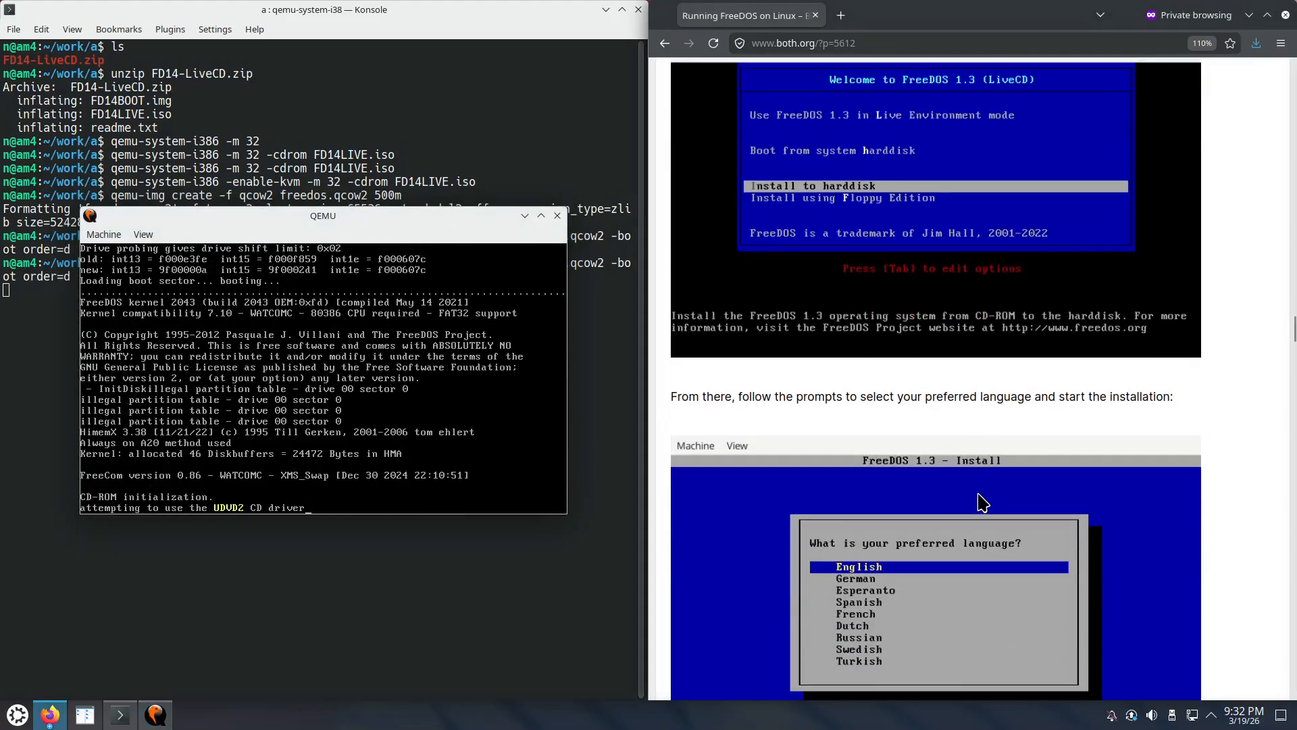
{"action": "scroll", "coordinate": [981, 504], "scroll_direction": "down", "scroll_amount": 3}
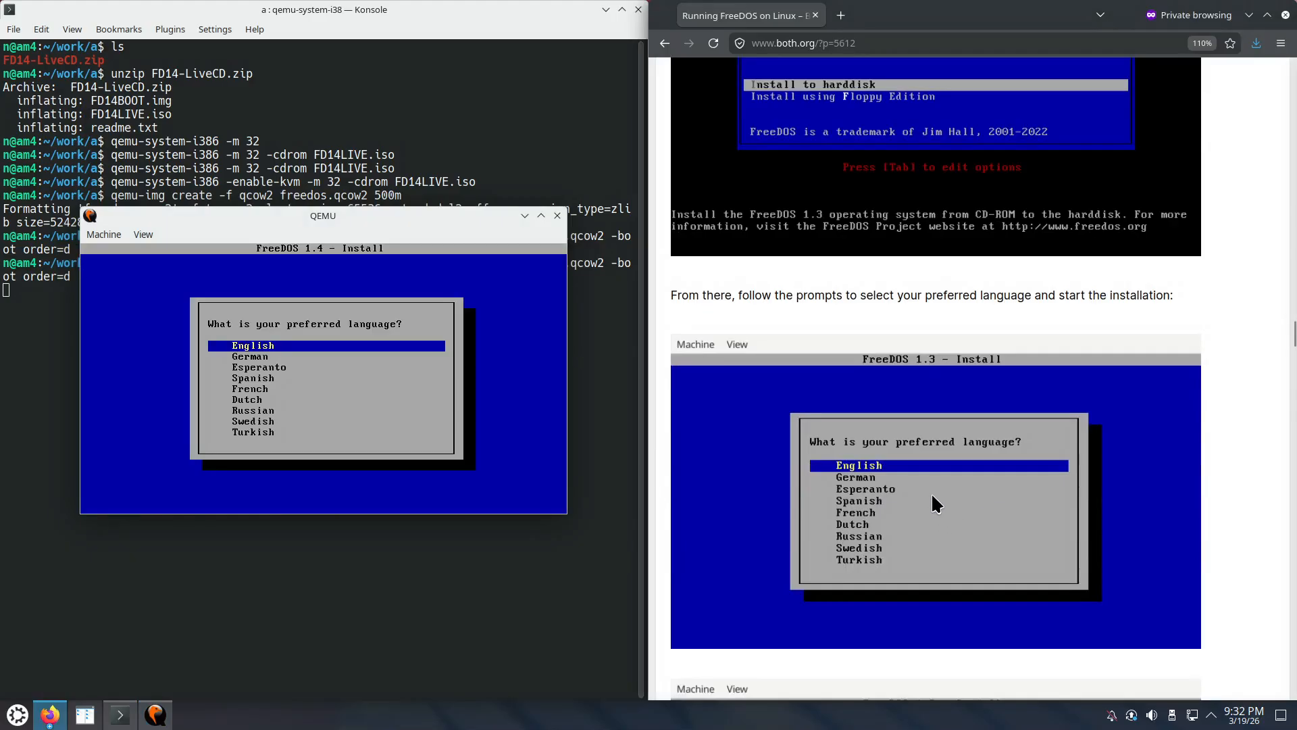
{"action": "scroll", "coordinate": [931, 493], "scroll_direction": "down", "scroll_amount": 9}
{"action": "scroll", "coordinate": [932, 492], "scroll_direction": "down", "scroll_amount": 3}
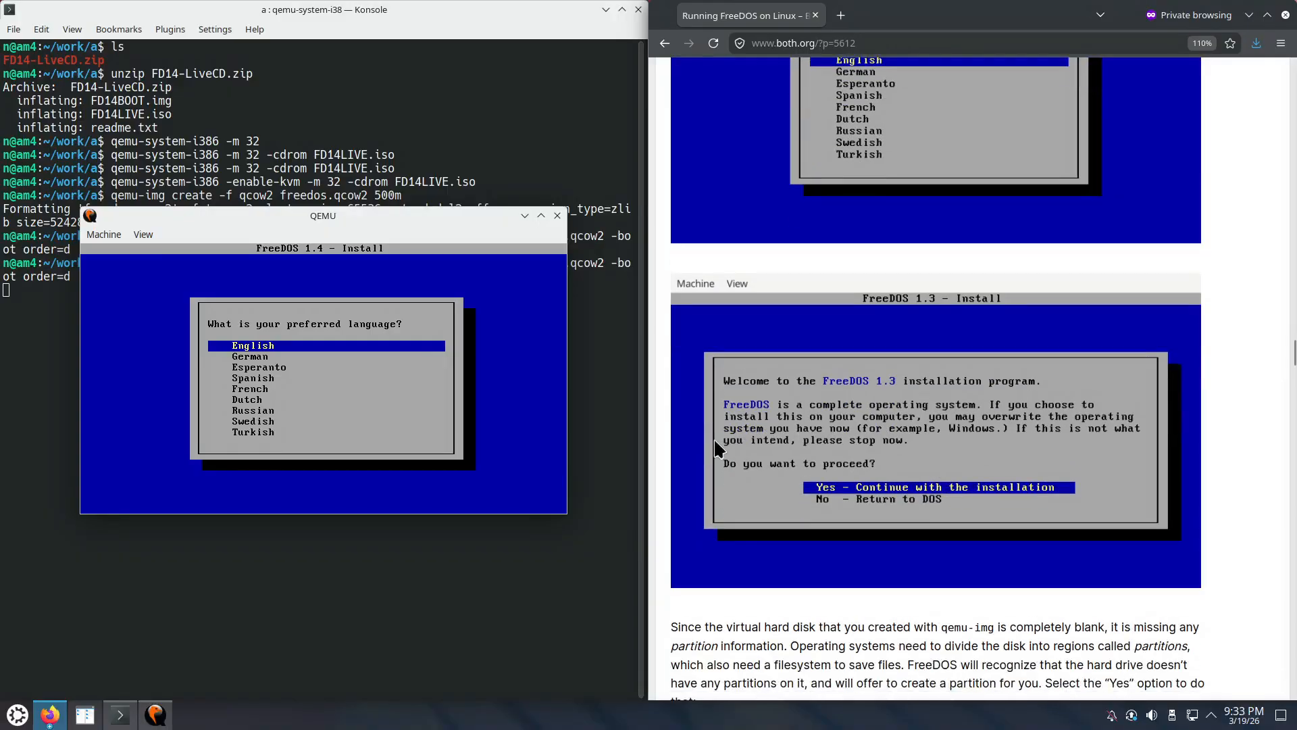
{"action": "left_click", "coordinate": [385, 217]}
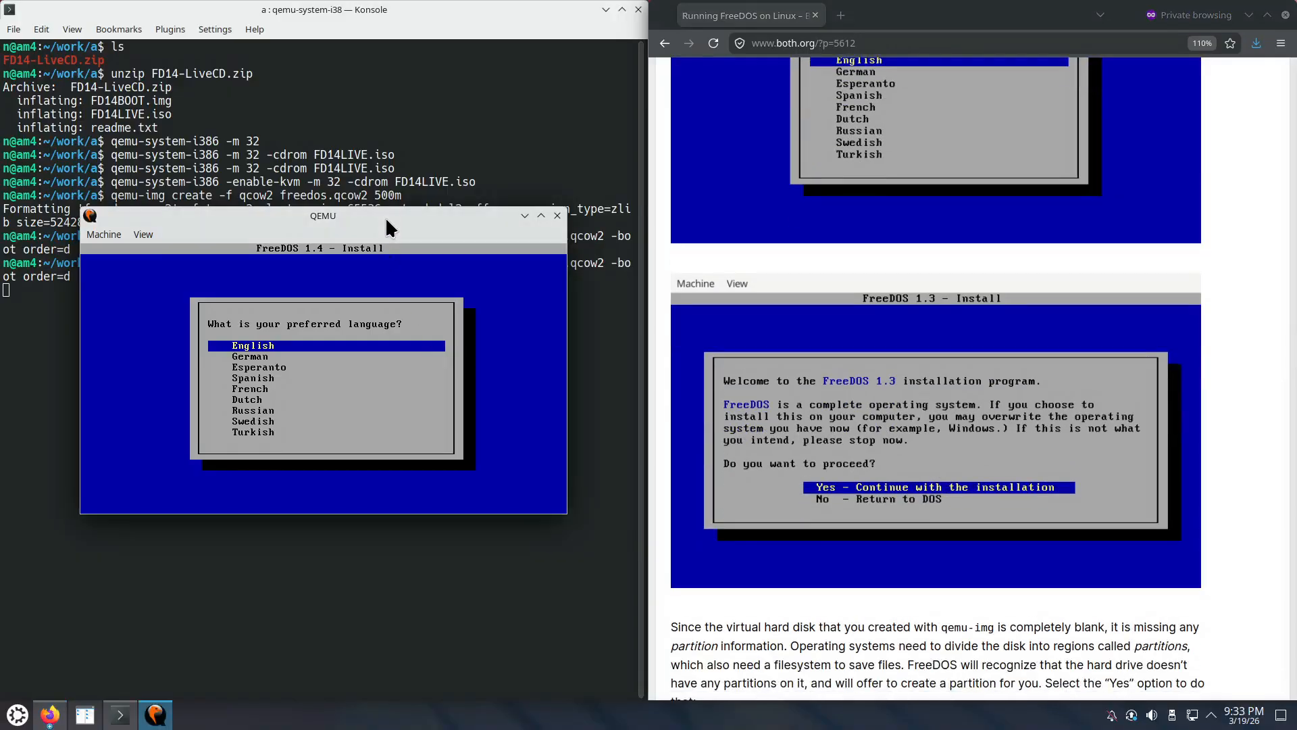
{"action": "key", "text": "Return"}
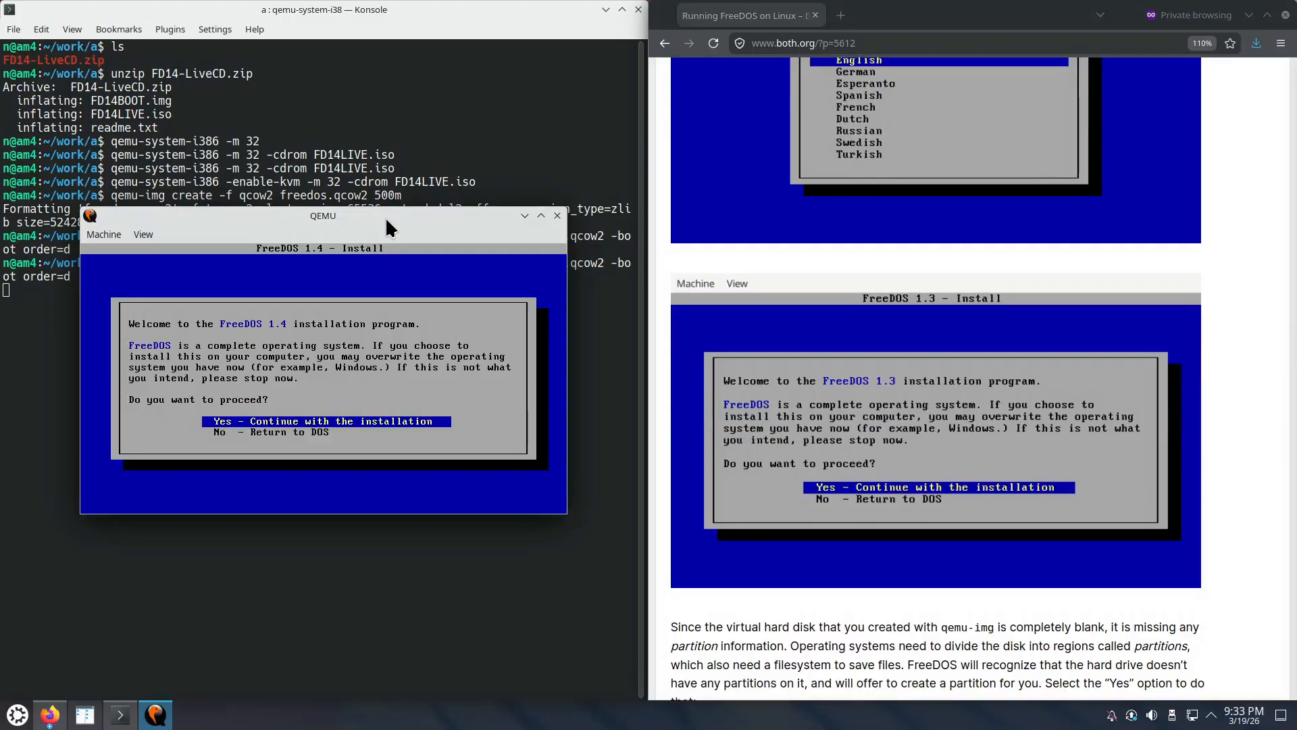
{"action": "key", "text": "Return"}
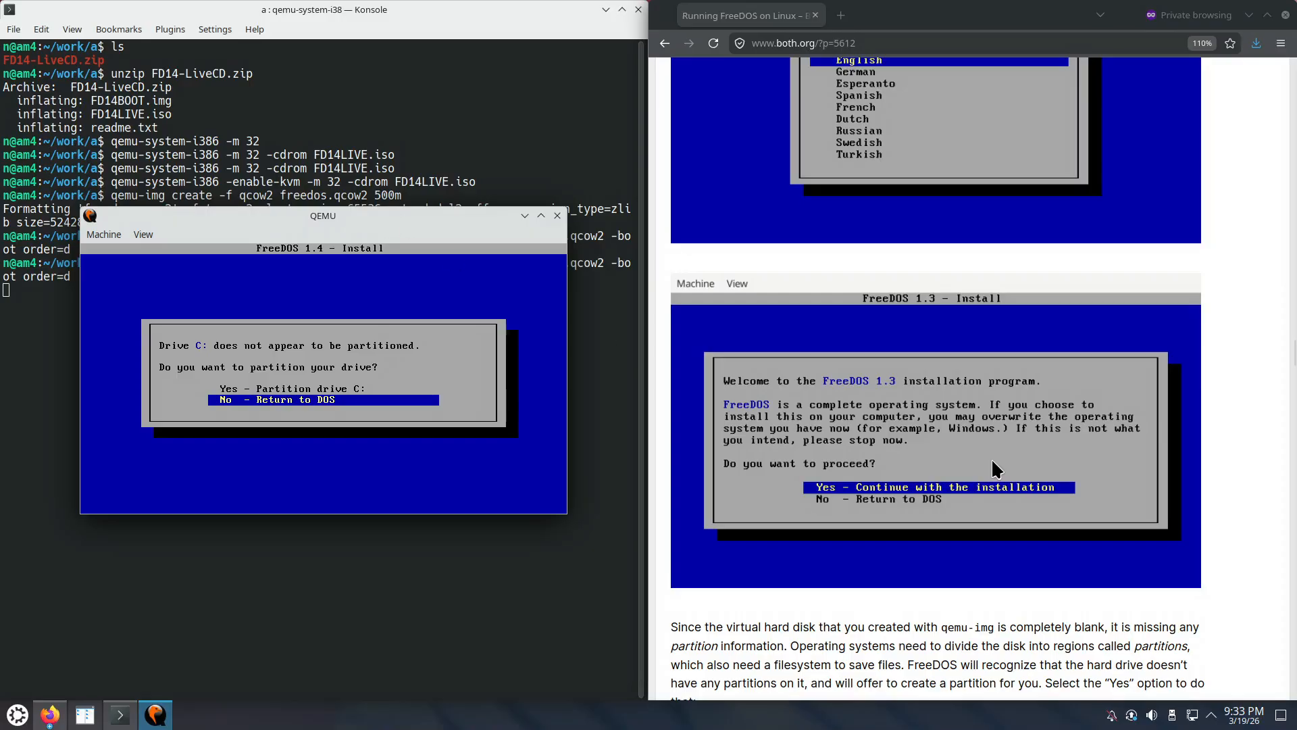
Step: Have the installer partition drive C: and reboot the virtual machine to apply the new partitioning
{"action": "scroll", "coordinate": [991, 457], "scroll_direction": "down", "scroll_amount": 9}
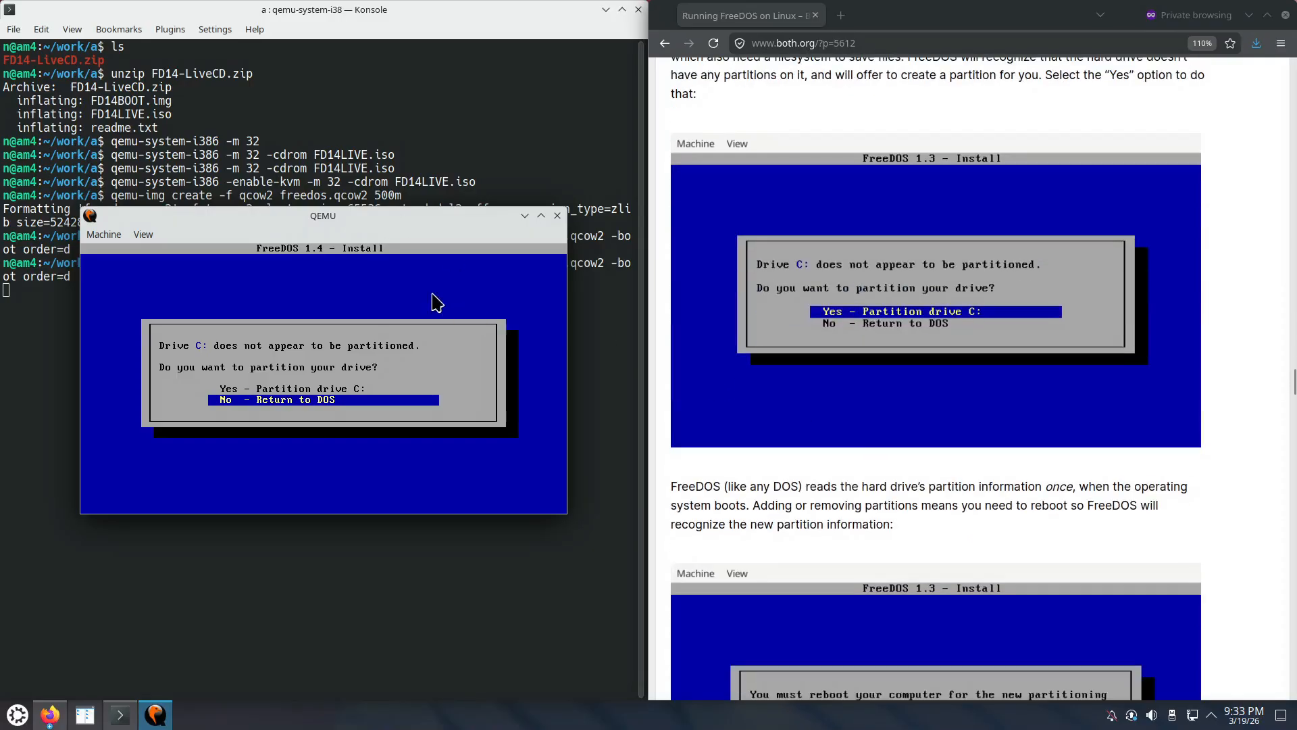
{"action": "key", "text": "Up"}
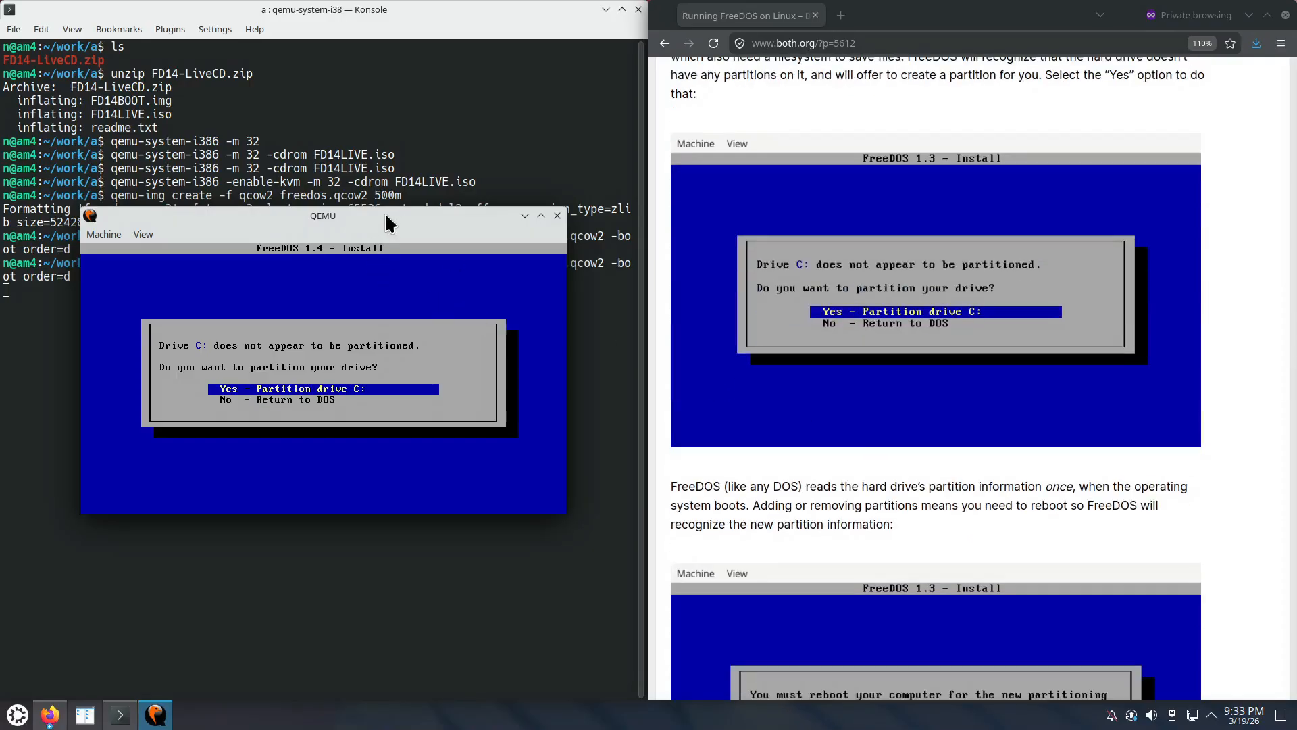
{"action": "key", "text": "Return"}
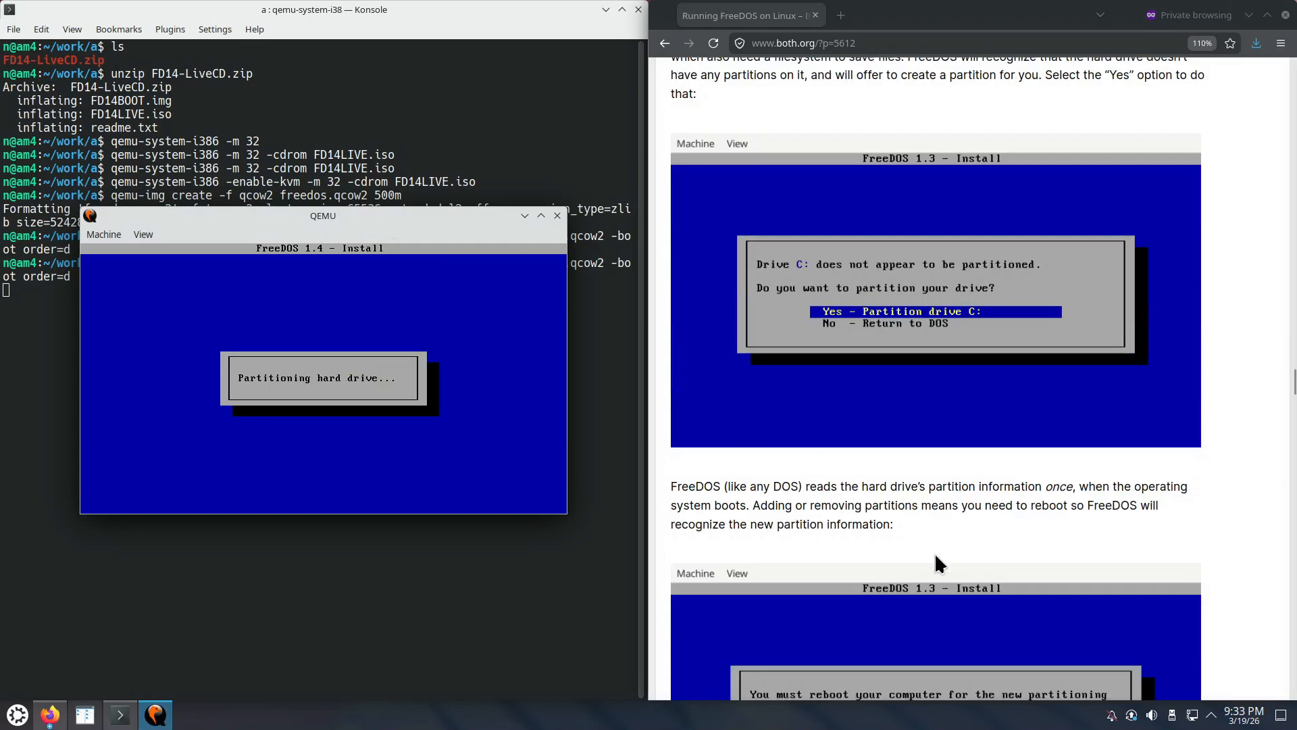
{"action": "scroll", "coordinate": [936, 551], "scroll_direction": "down", "scroll_amount": 2}
{"action": "scroll", "coordinate": [935, 550], "scroll_direction": "down", "scroll_amount": 3}
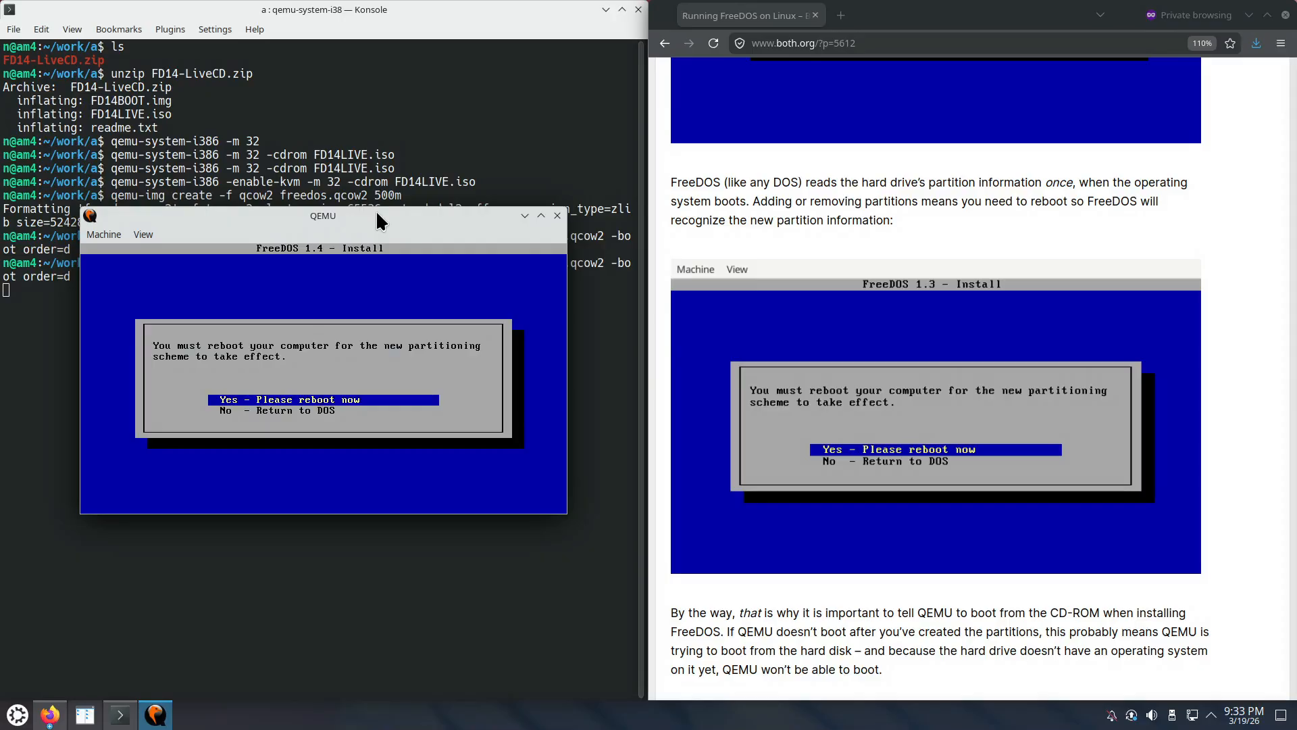
{"action": "key", "text": "Return"}
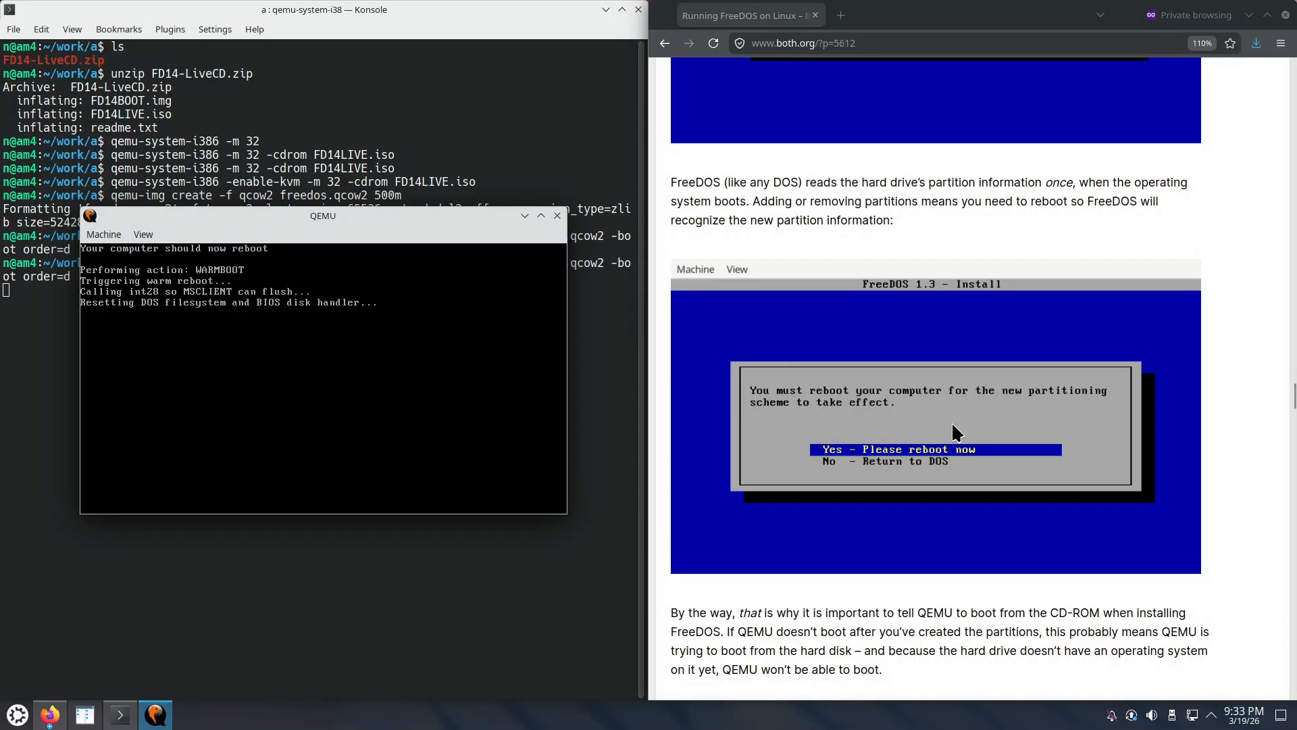
Step: Read the article's paragraphs on rebooting and highlight the sentence about the install program picking up where it left off
{"action": "left_click", "coordinate": [973, 416]}
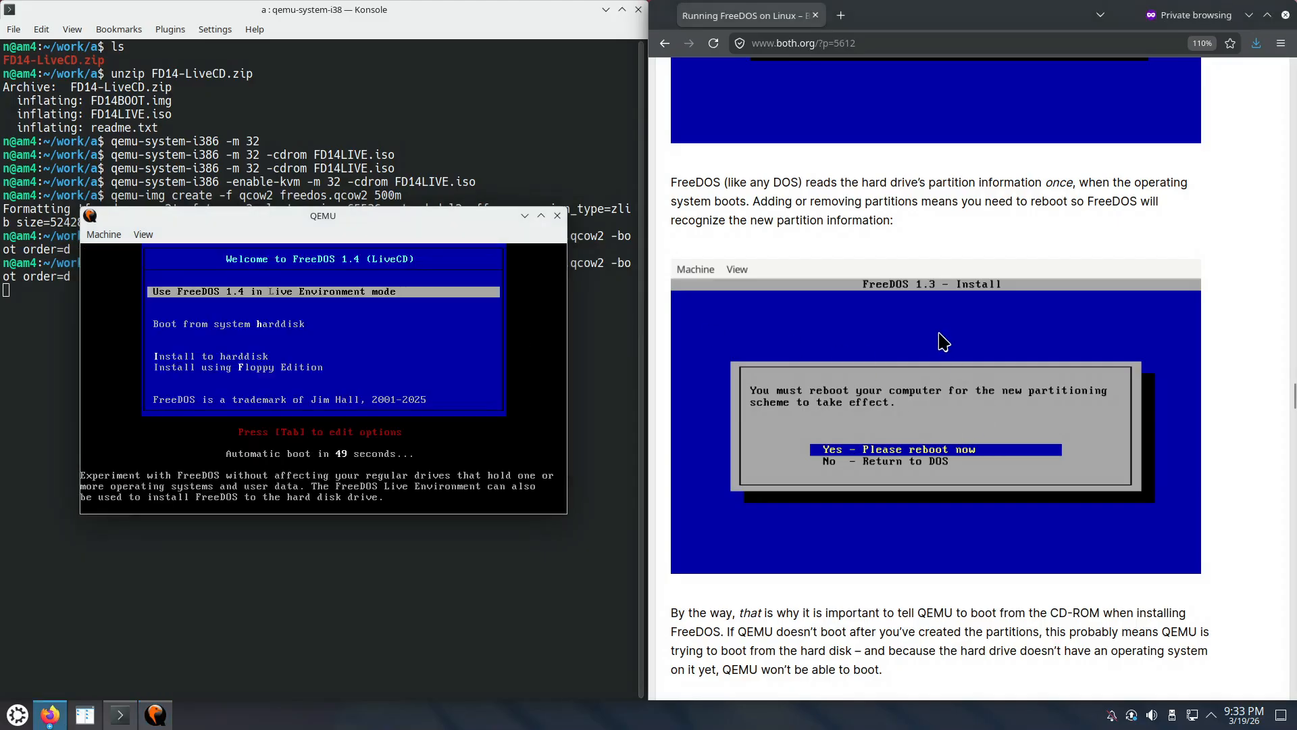
{"action": "scroll", "coordinate": [939, 333], "scroll_direction": "down", "scroll_amount": 5}
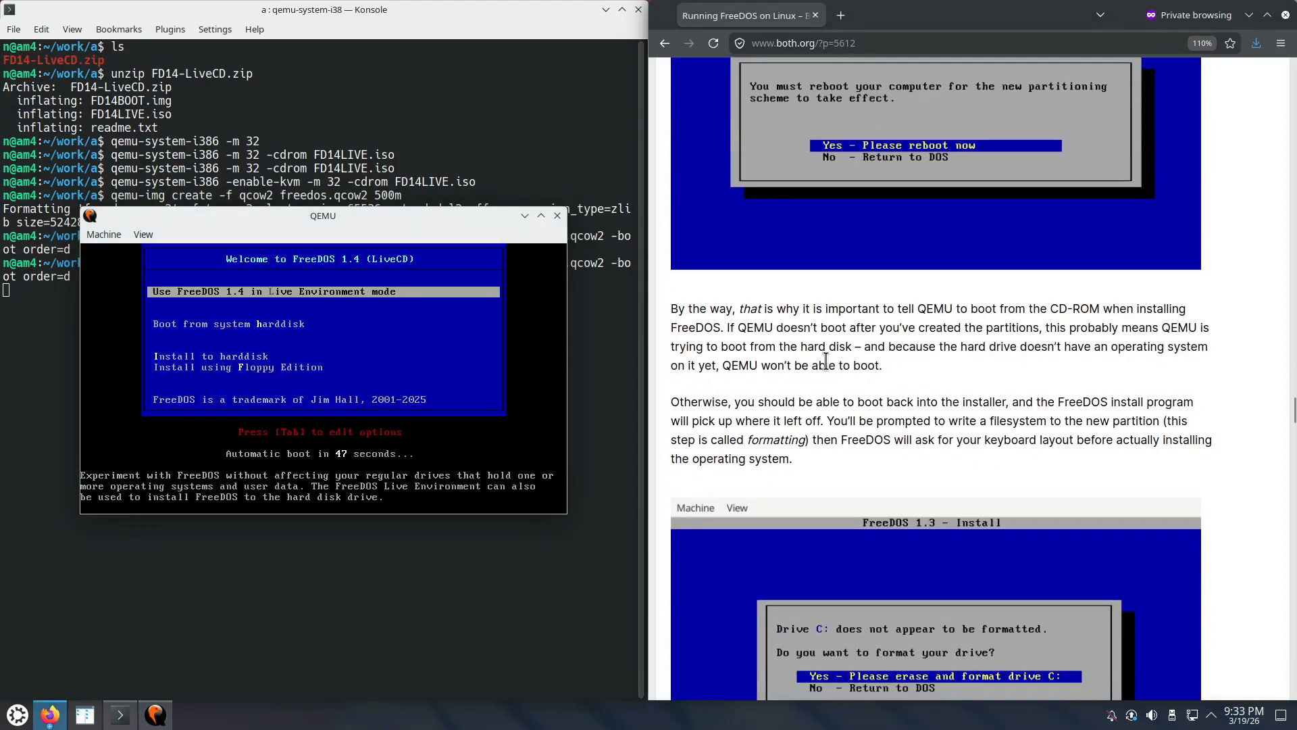
{"action": "scroll", "coordinate": [840, 472], "scroll_direction": "down", "scroll_amount": 2}
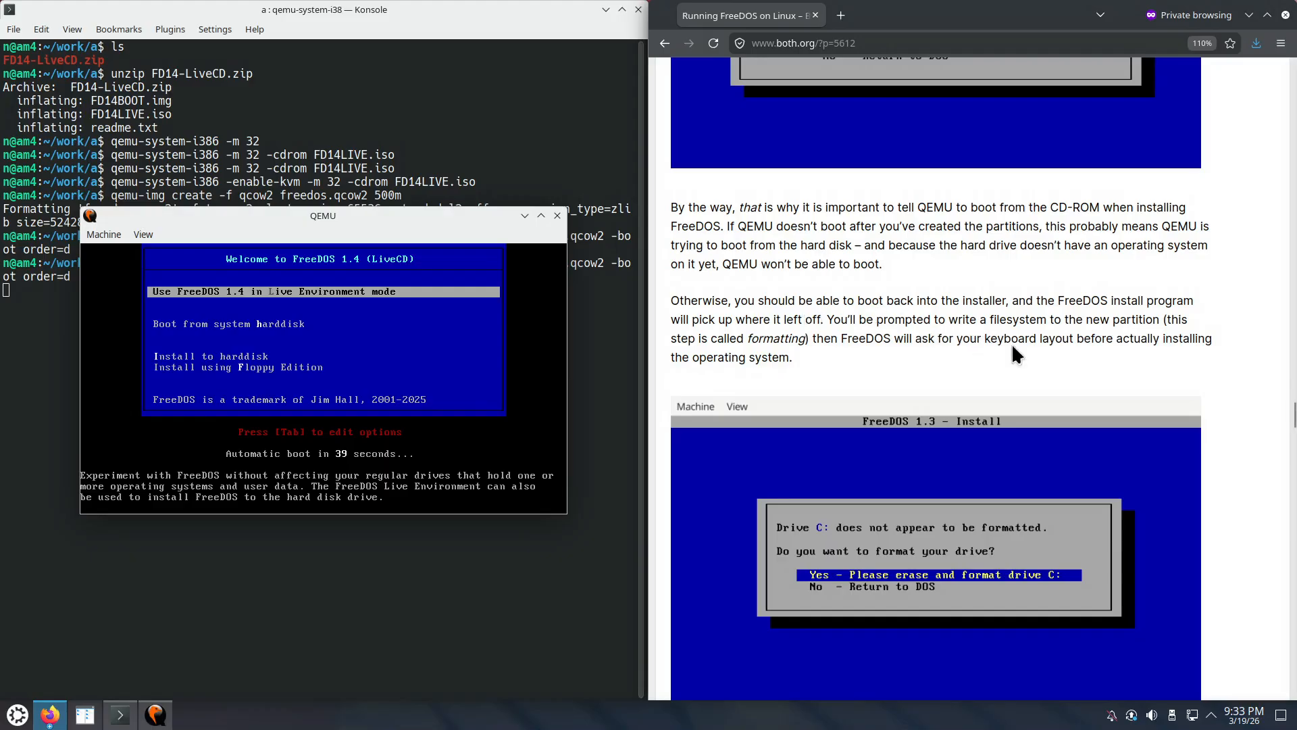
{"action": "left_click_drag", "start_coordinate": [672, 301], "coordinate": [823, 319]}
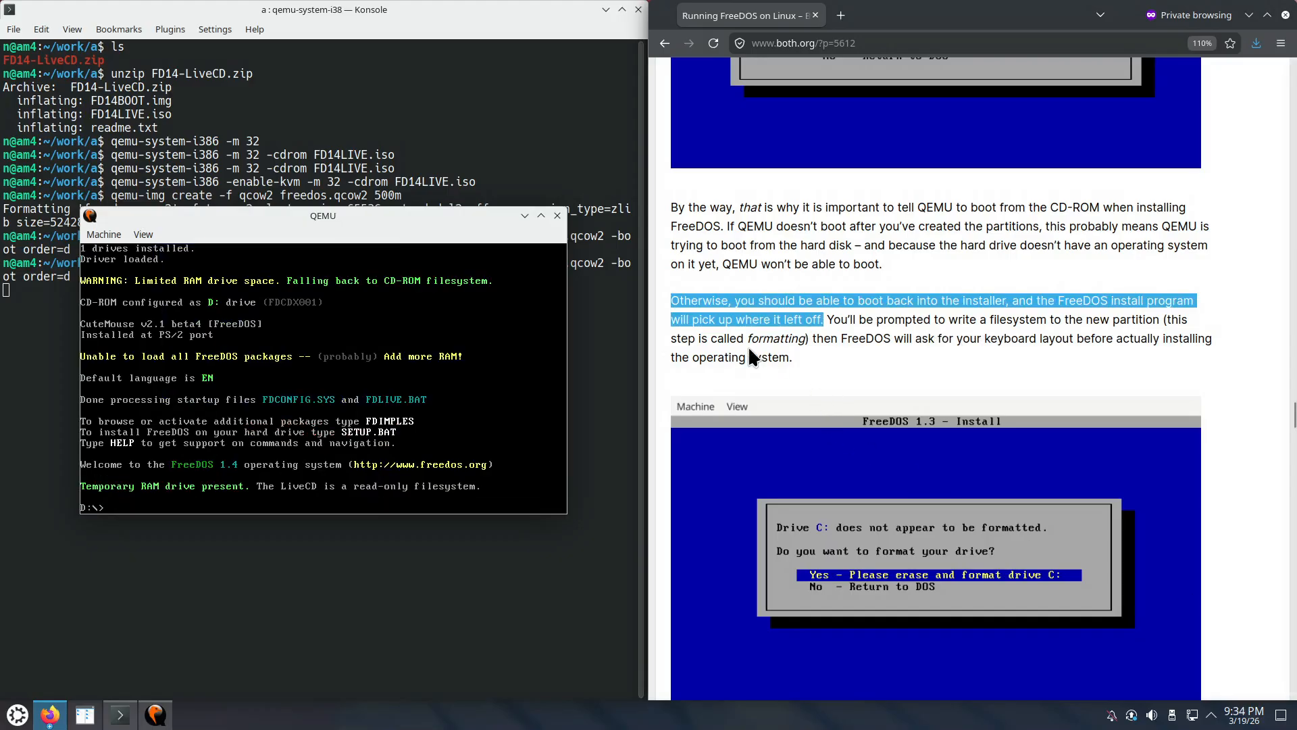
Step: Reset the virtual machine and boot the LiveCD with the "Install to harddisk" option again
{"action": "left_click", "coordinate": [107, 237]}
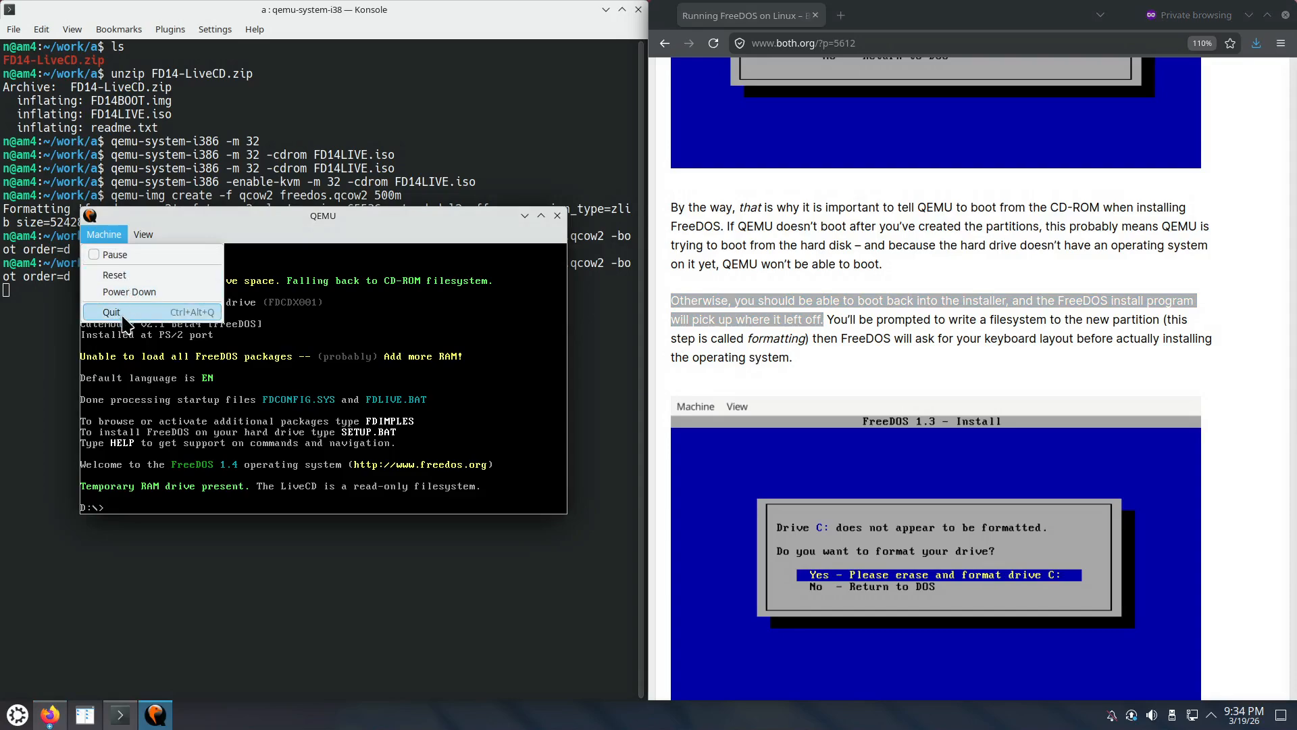
{"action": "left_click", "coordinate": [128, 277]}
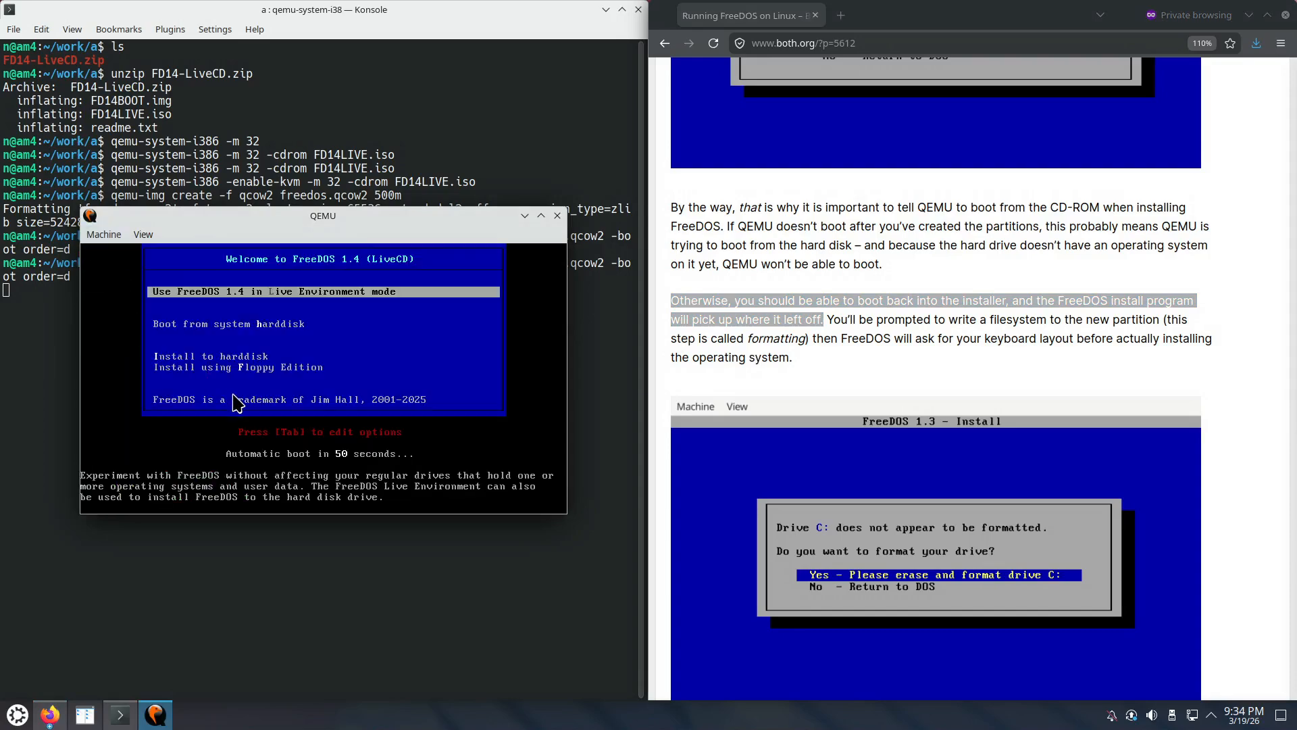
{"action": "key", "text": "Down"}
{"action": "key", "text": "Down"}
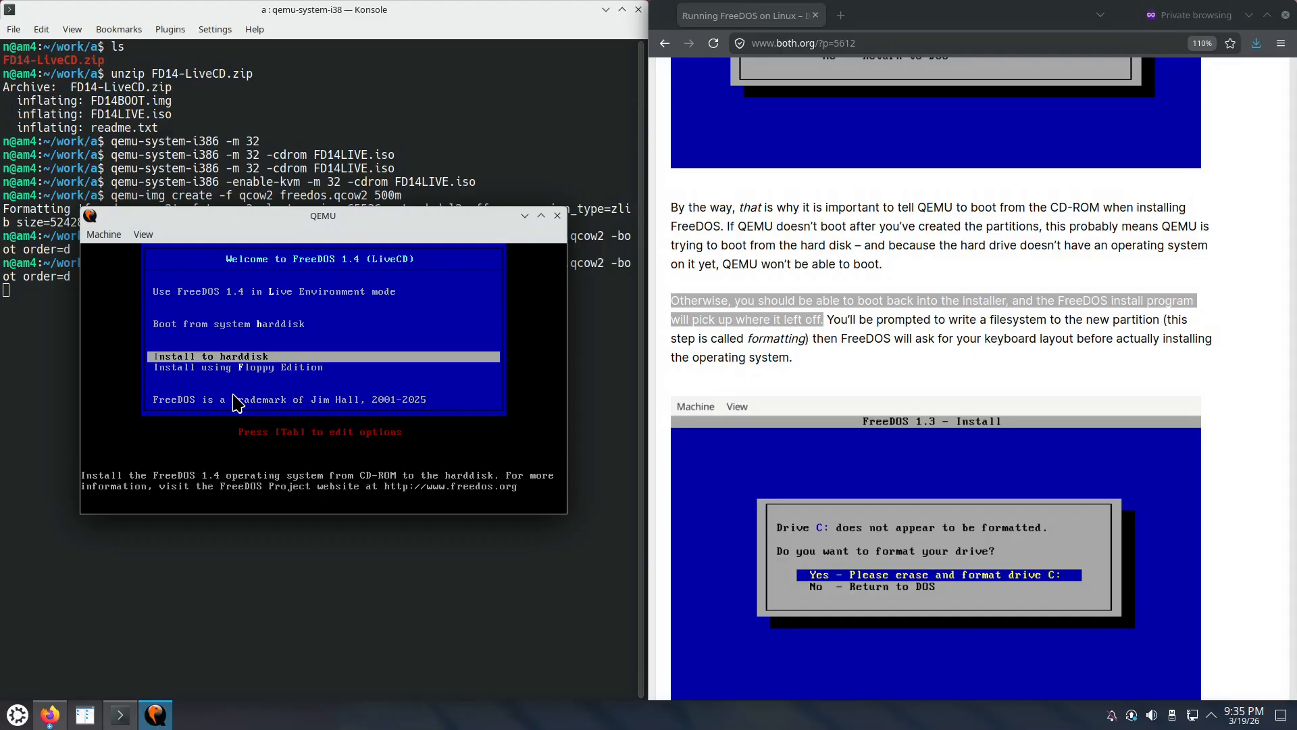
{"action": "key", "text": "Return"}
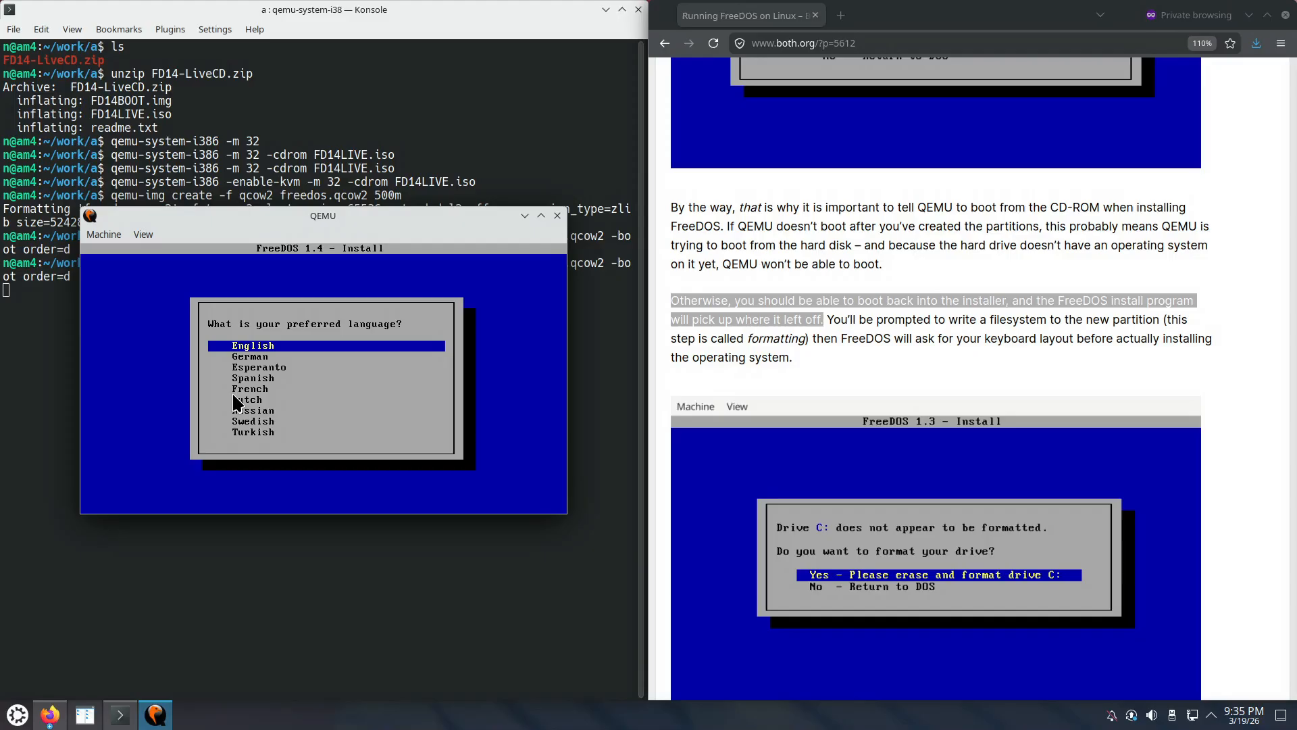
Step: Continue the installation in English and have the installer erase and format drive C:
{"action": "key", "text": "Return"}
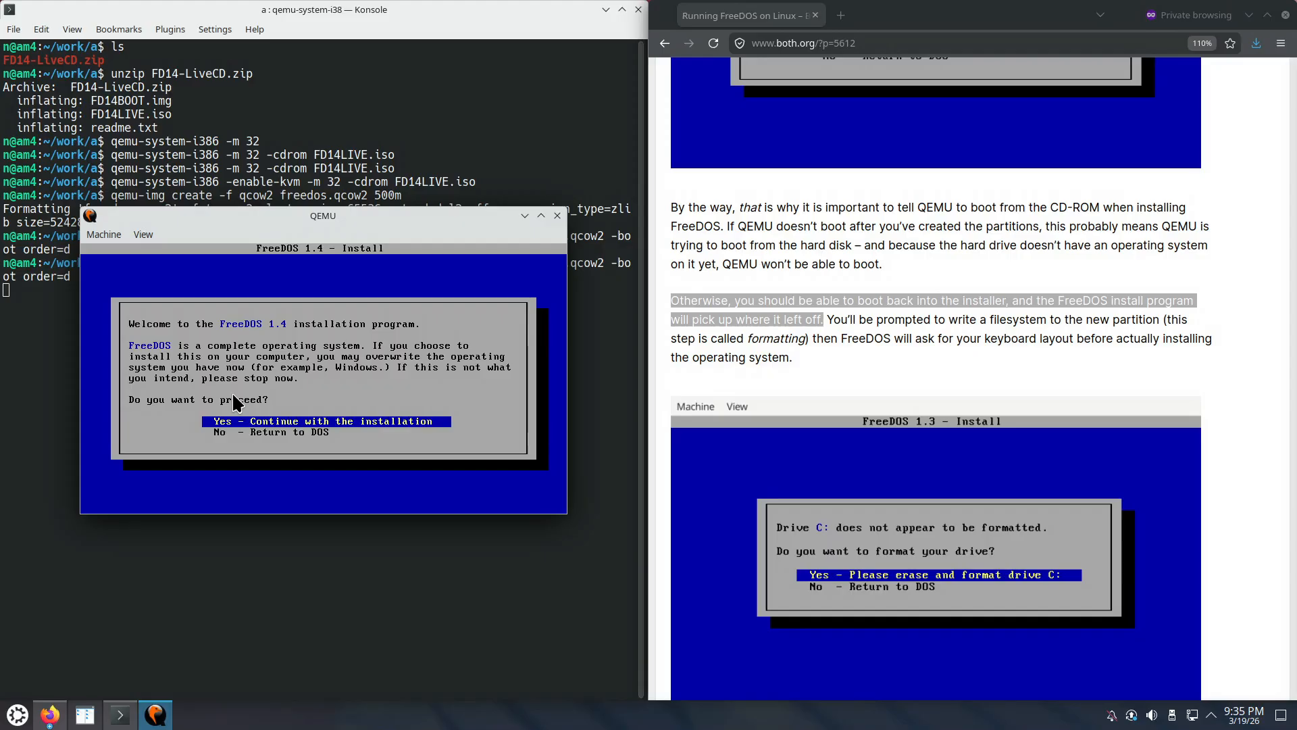
{"action": "key", "text": "Return"}
{"action": "key", "text": "Down"}
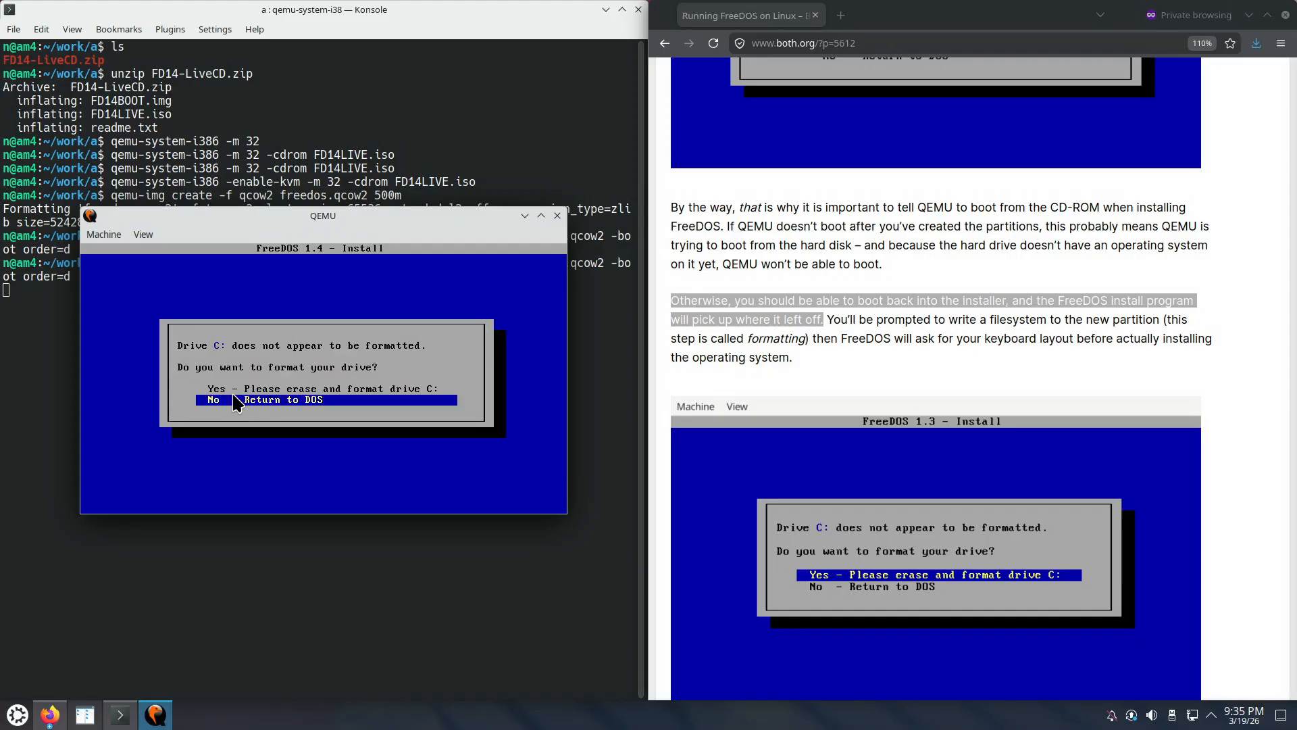
{"action": "key", "text": "Up"}
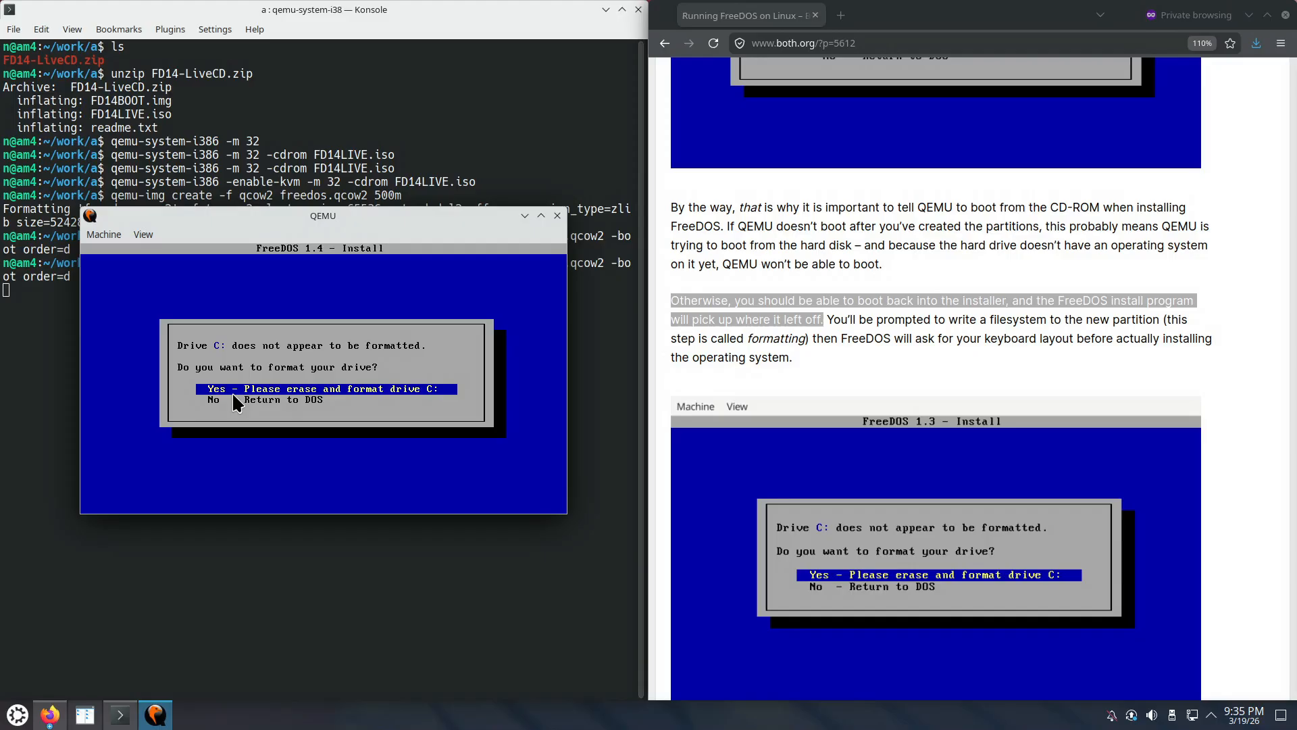
{"action": "key", "text": "Return"}
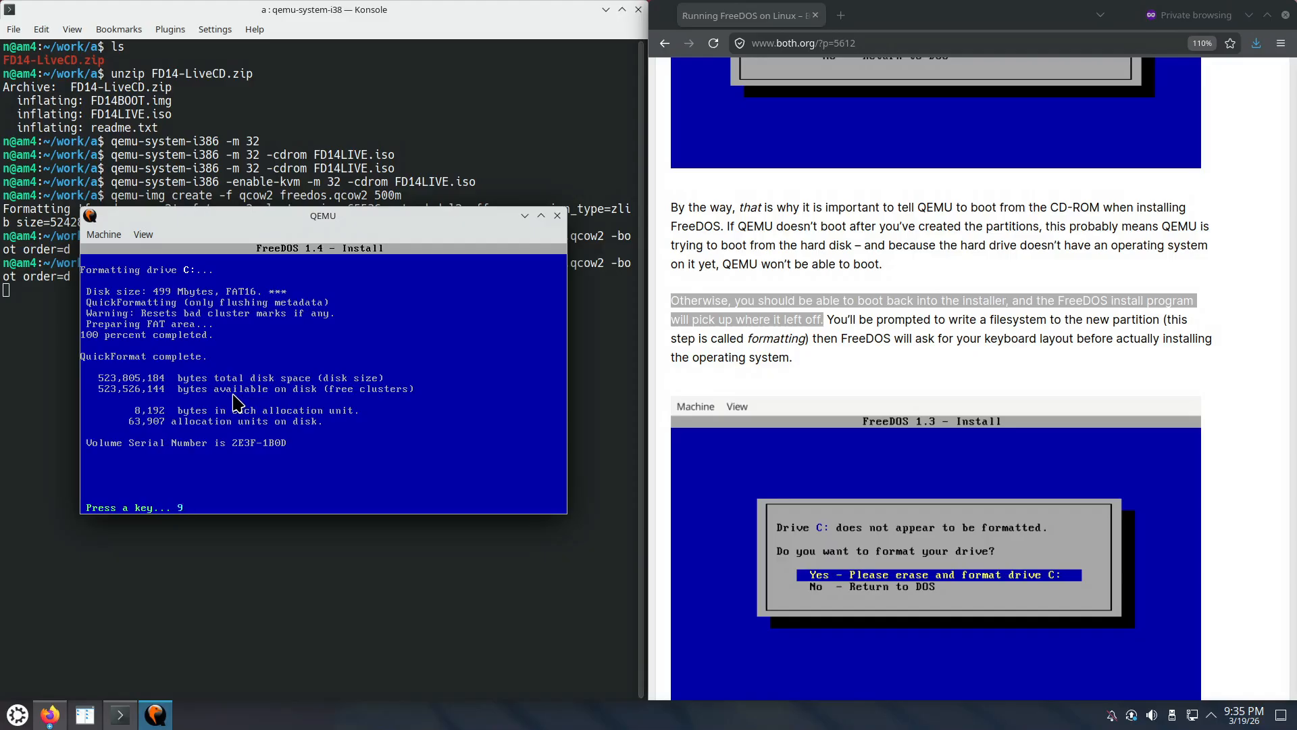
{"action": "key", "text": "Return"}
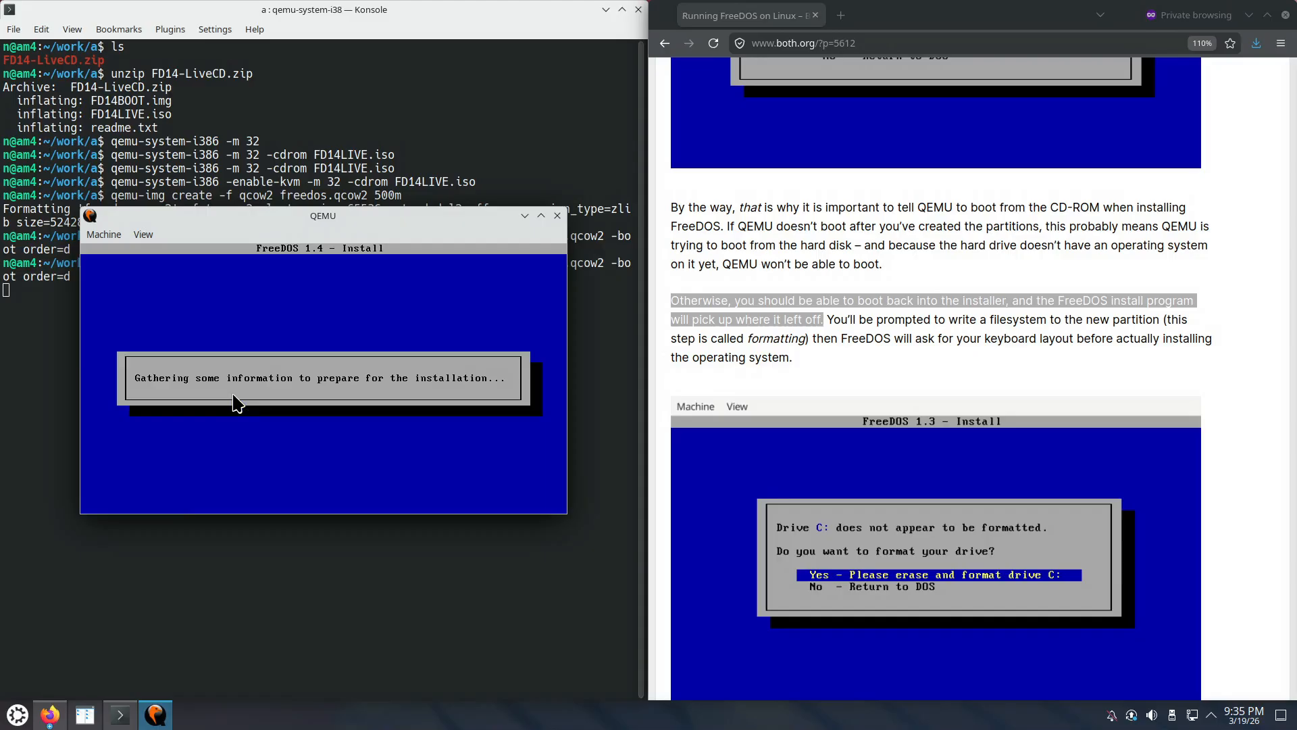
Step: Accept US English (Default) as the keyboard layout in the FreeDOS installer
{"action": "scroll", "coordinate": [956, 374], "scroll_direction": "down", "scroll_amount": 6}
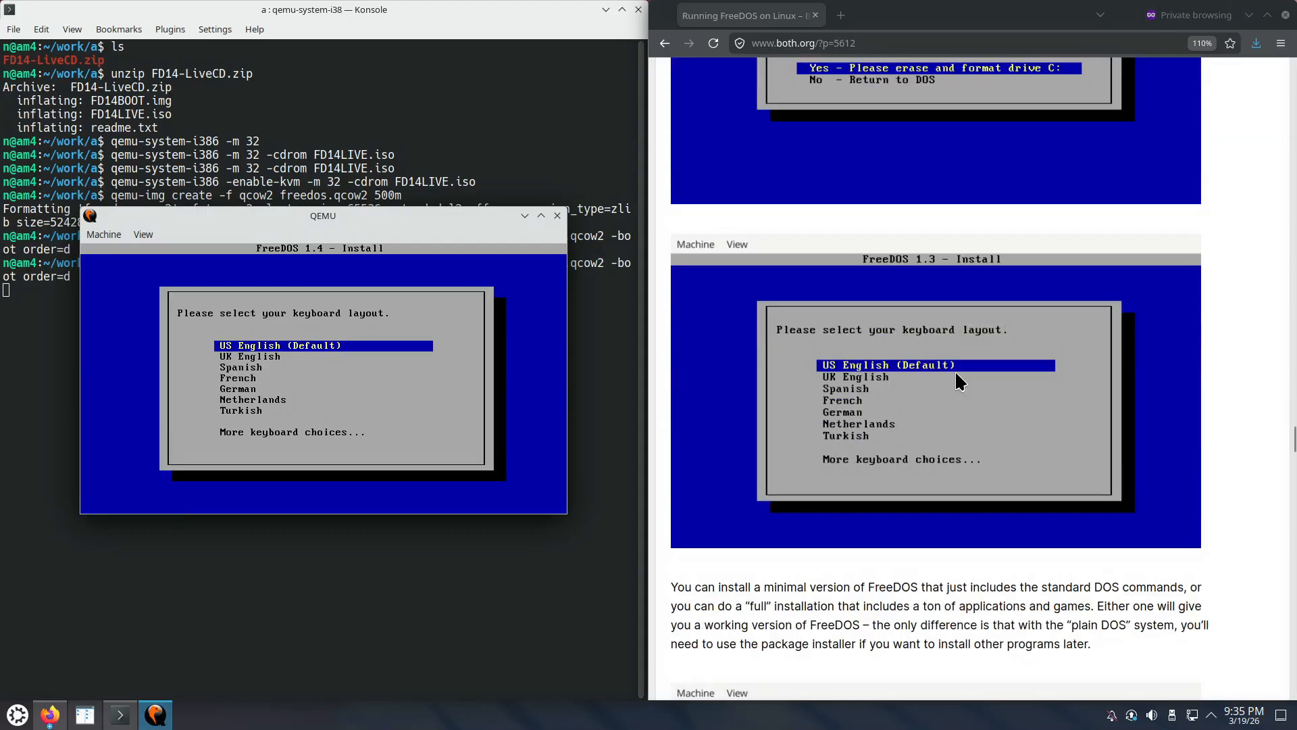
{"action": "scroll", "coordinate": [955, 371], "scroll_direction": "down", "scroll_amount": 1}
{"action": "left_click", "coordinate": [550, 388]}
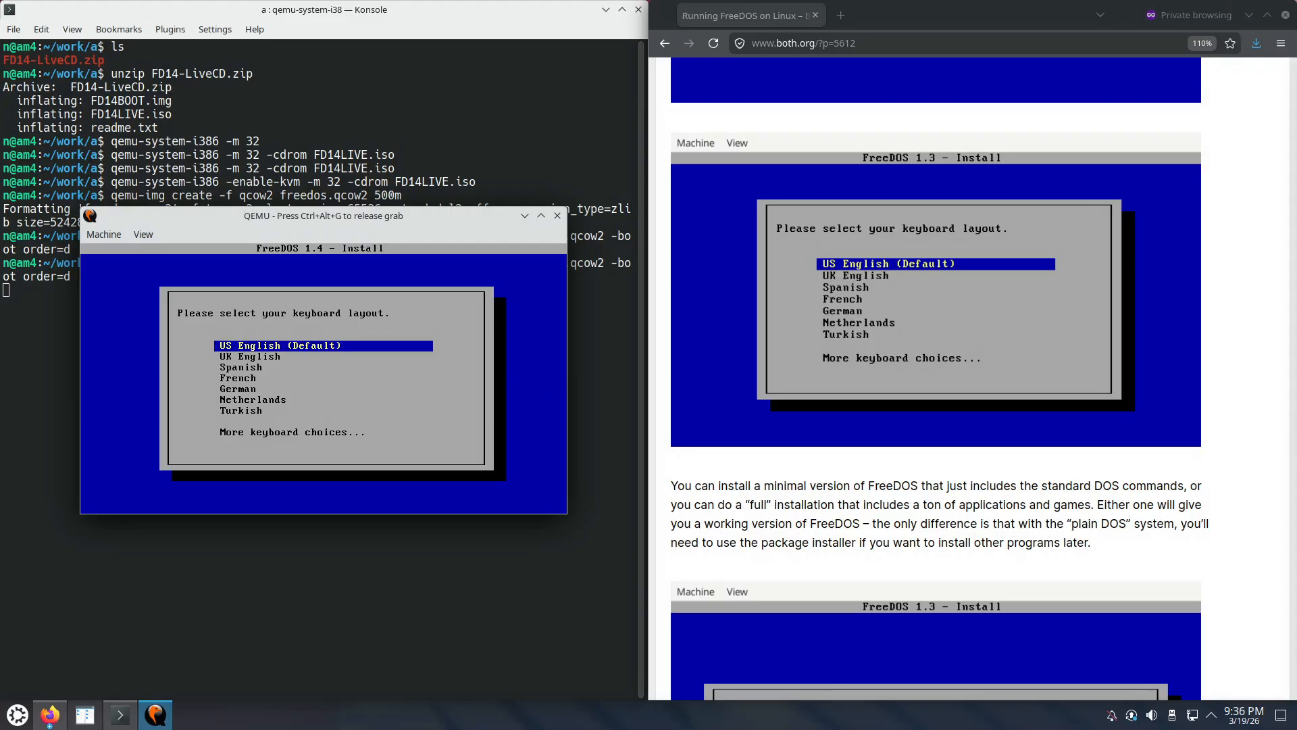
{"action": "key", "text": "Return"}
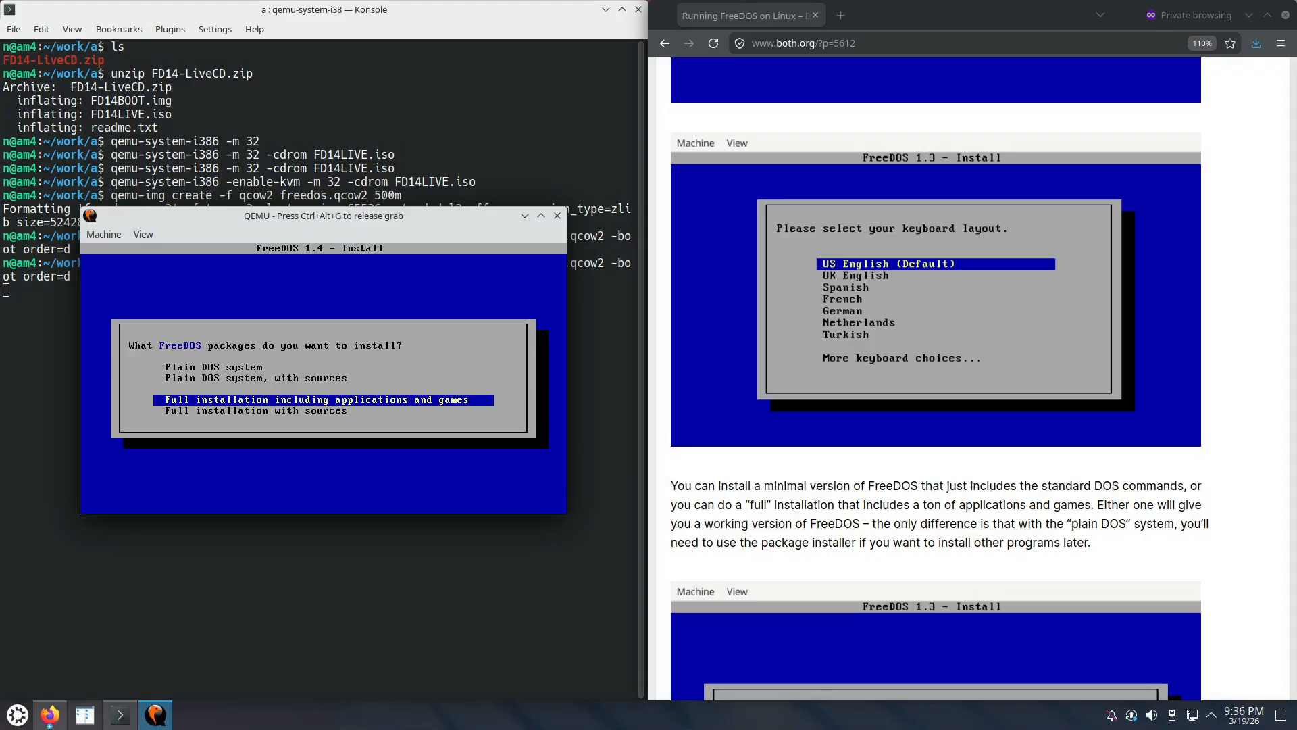
Step: Check the article's section on package choices and choose "Full installation including applications and games" in the installer
{"action": "key", "text": "ctrl+alt+g"}
{"action": "left_click", "coordinate": [1024, 490]}
{"action": "scroll", "coordinate": [1024, 494], "scroll_direction": "down", "scroll_amount": 6}
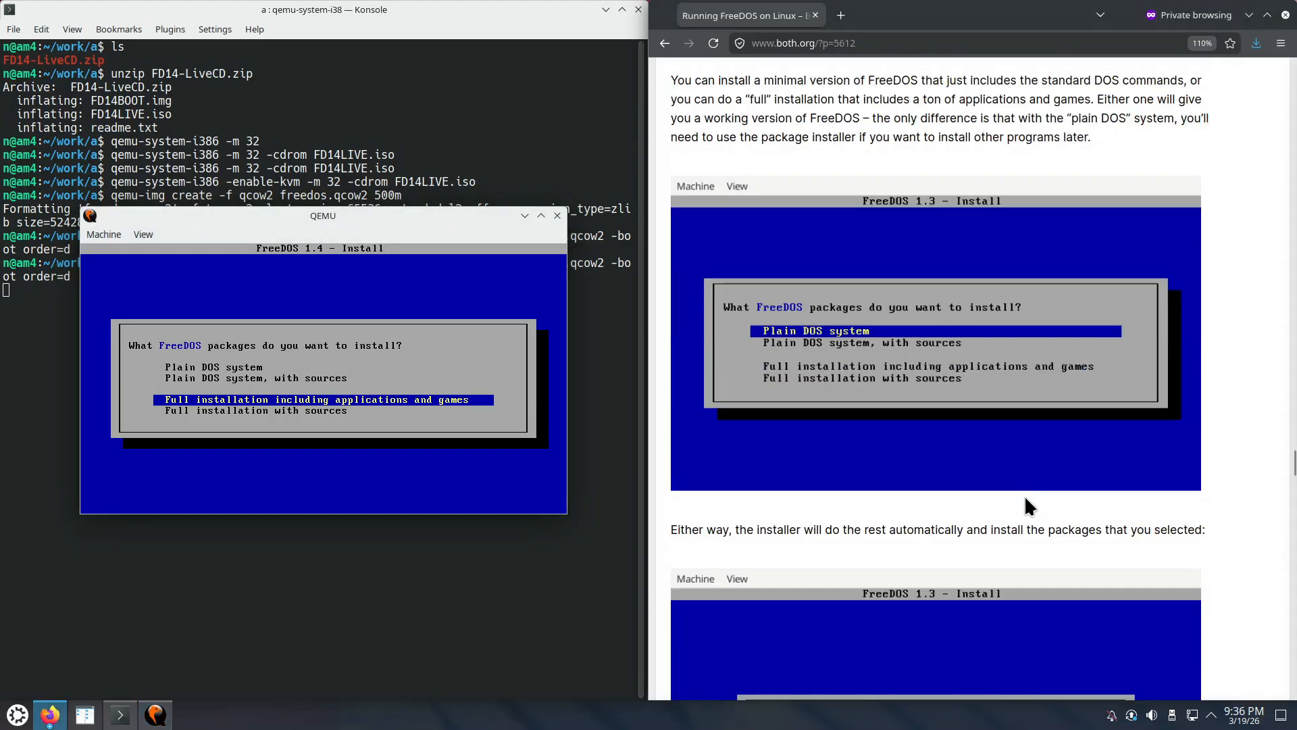
{"action": "scroll", "coordinate": [1026, 499], "scroll_direction": "down", "scroll_amount": 3}
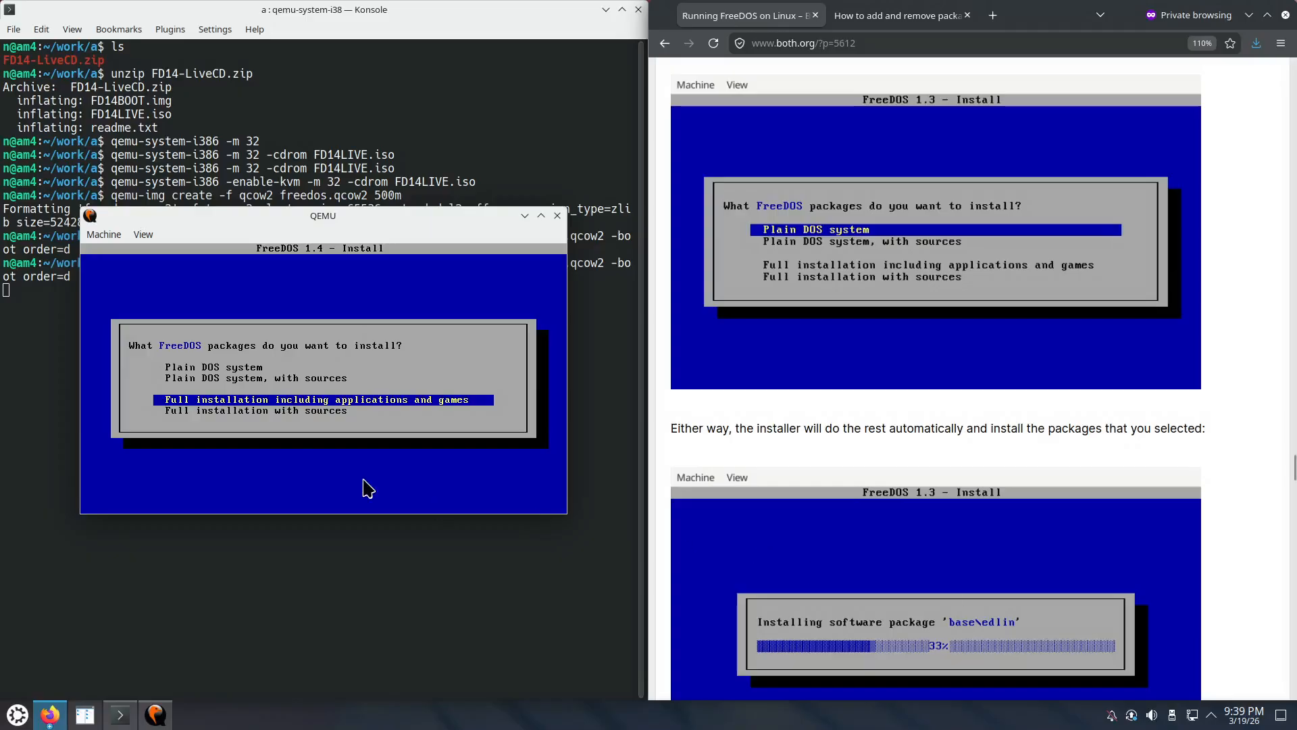
{"action": "left_click", "coordinate": [313, 447]}
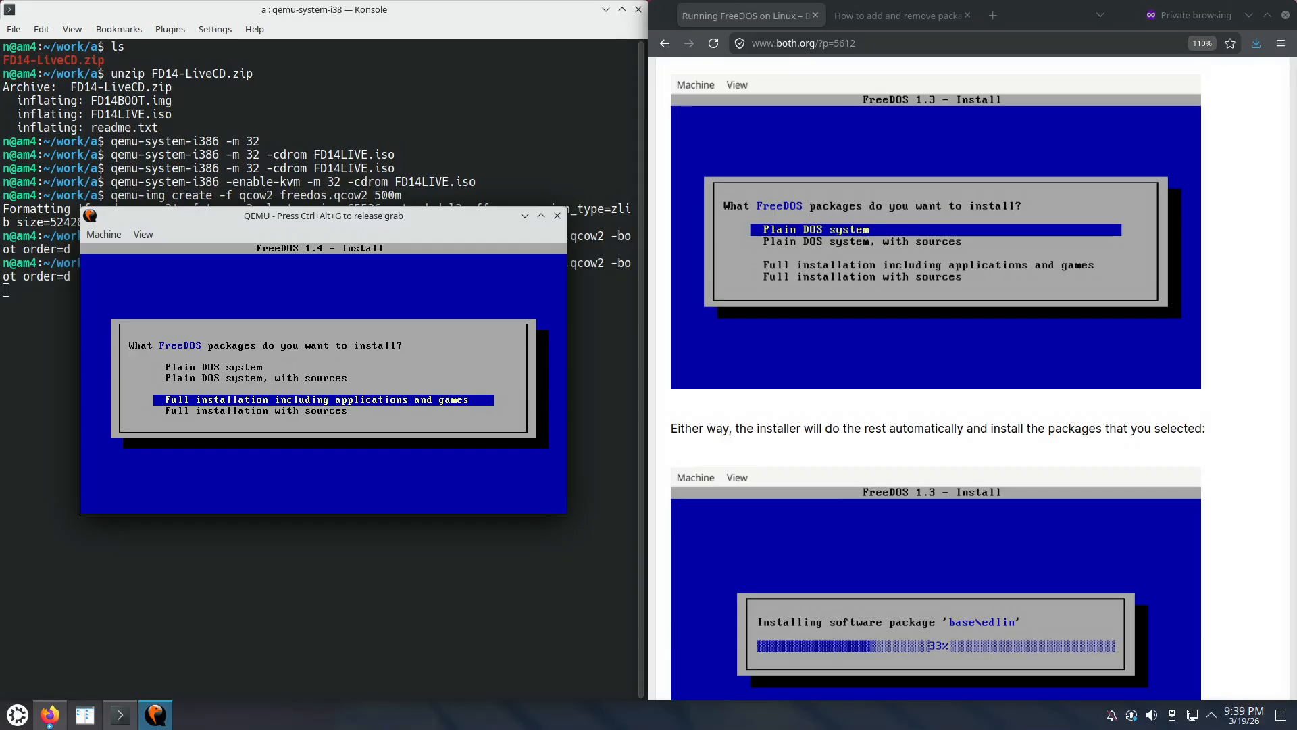
{"action": "key", "text": "Return"}
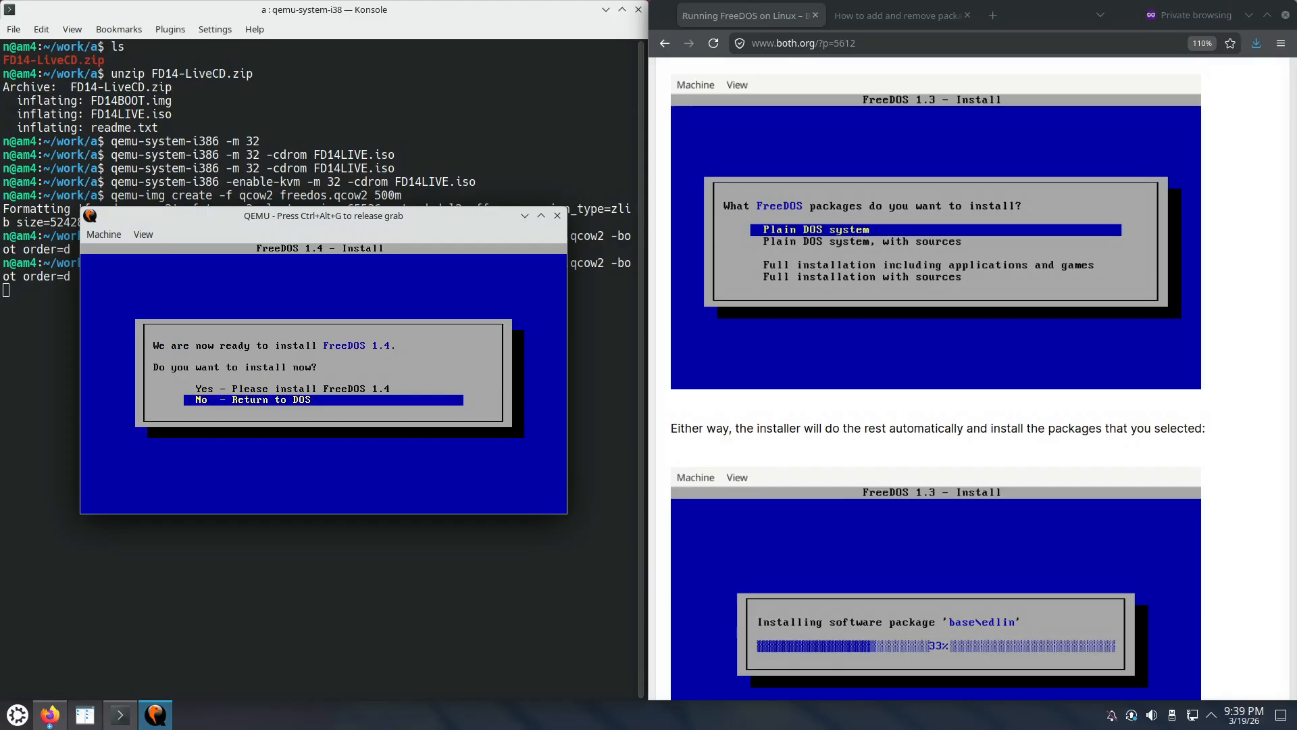
Step: Confirm installing FreeDOS 1.4 with the "Yes - Please install FreeDOS 1.4" option and release the input grab
{"action": "key", "text": "Up"}
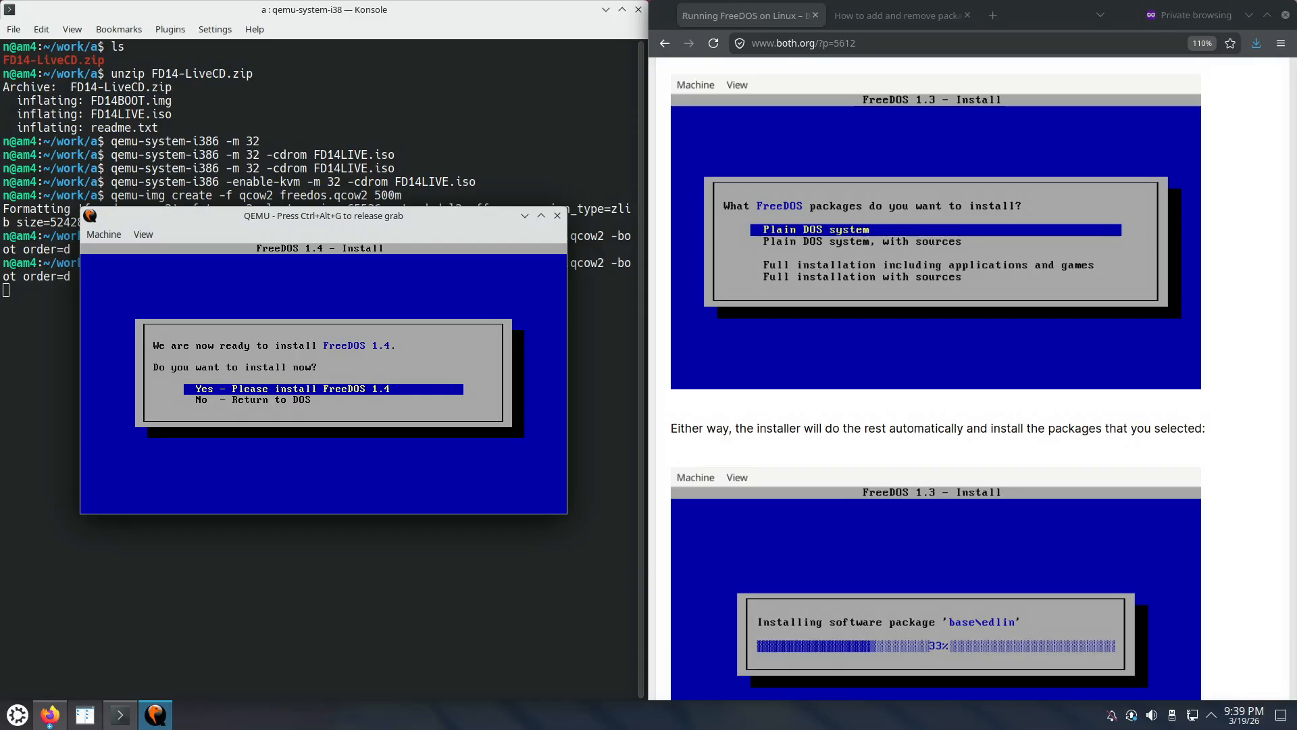
{"action": "key", "text": "Return"}
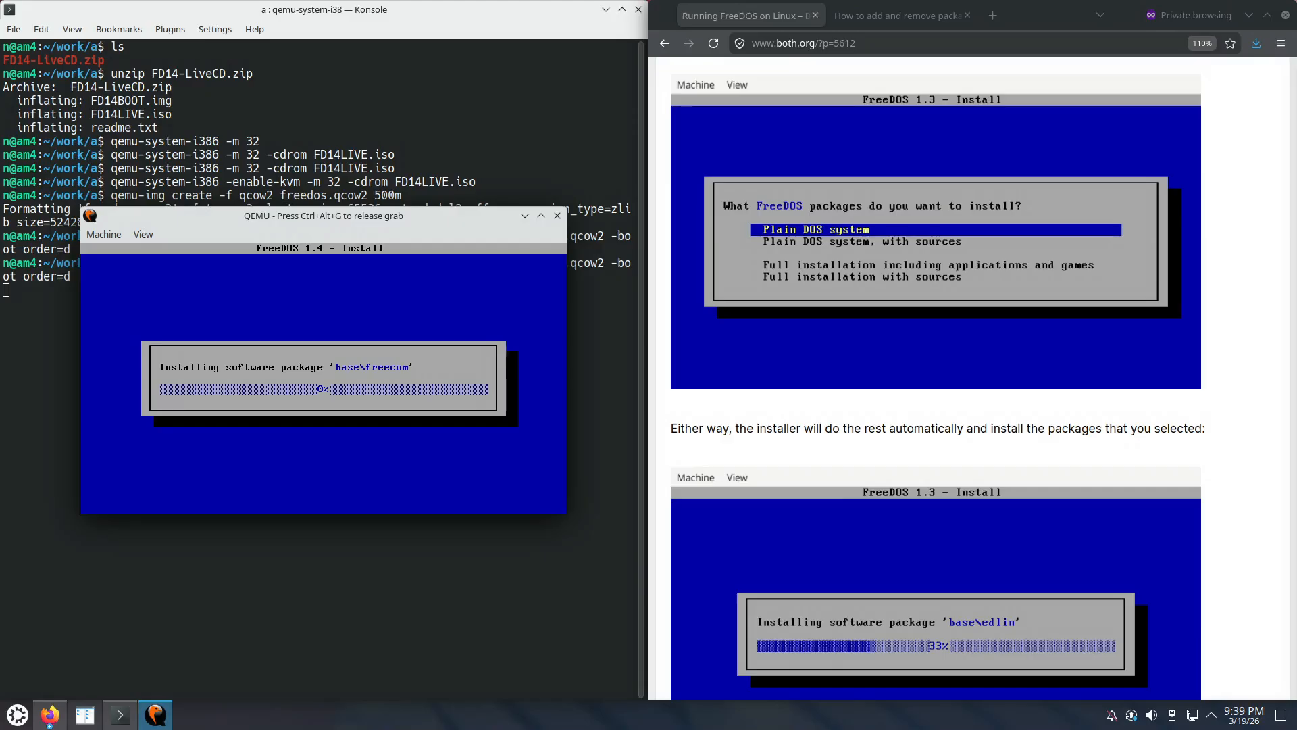
{"action": "key", "text": "ctrl+alt+g"}
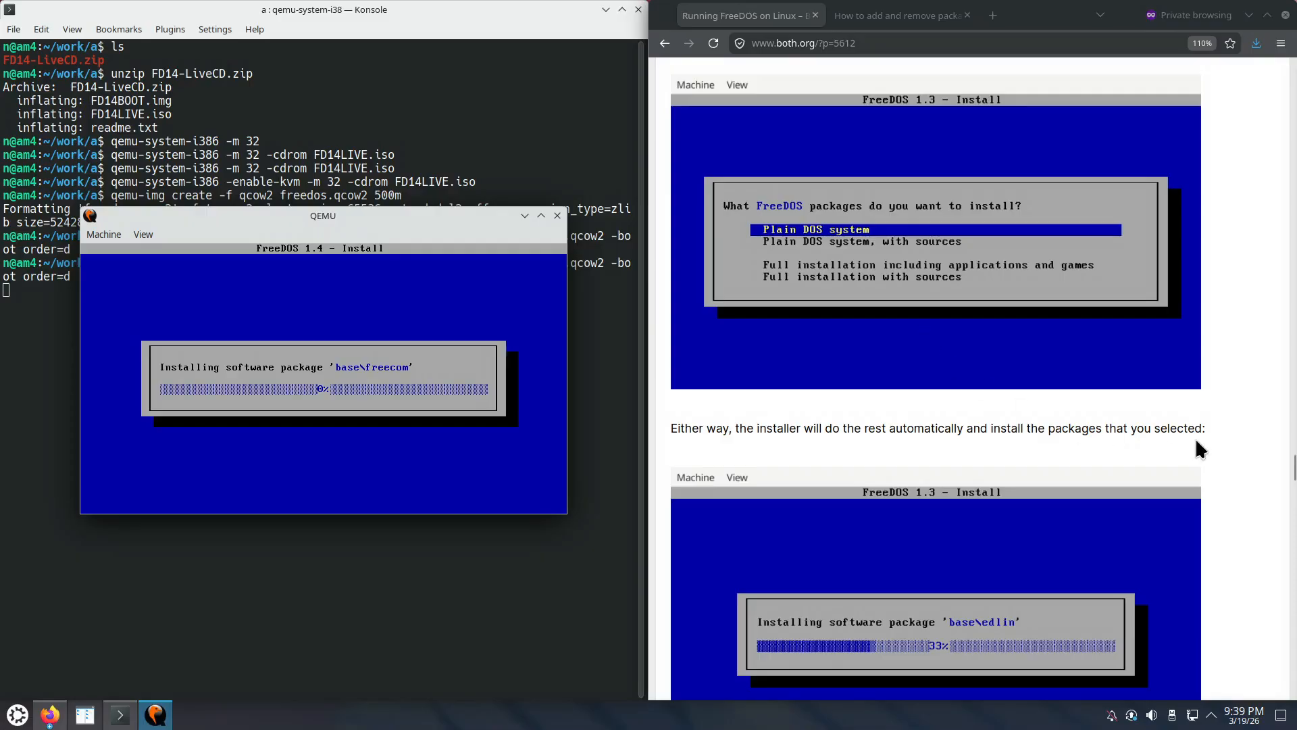
Step: Reposition the virtual machine window and read the article's advice on finishing the installation, highlighting the paragraph and its shutdown command
{"action": "scroll", "coordinate": [1179, 435], "scroll_direction": "down", "scroll_amount": 3}
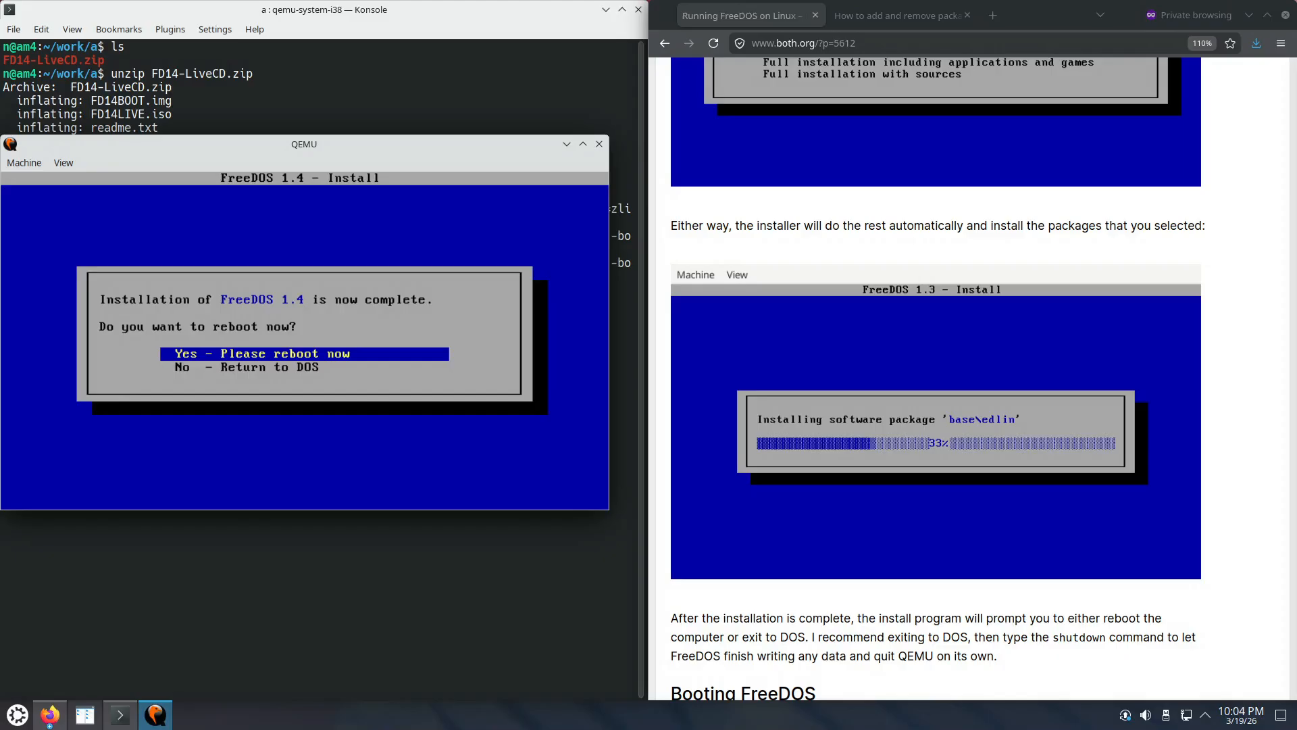
{"action": "left_click_drag", "start_coordinate": [400, 142], "coordinate": [415, 192]}
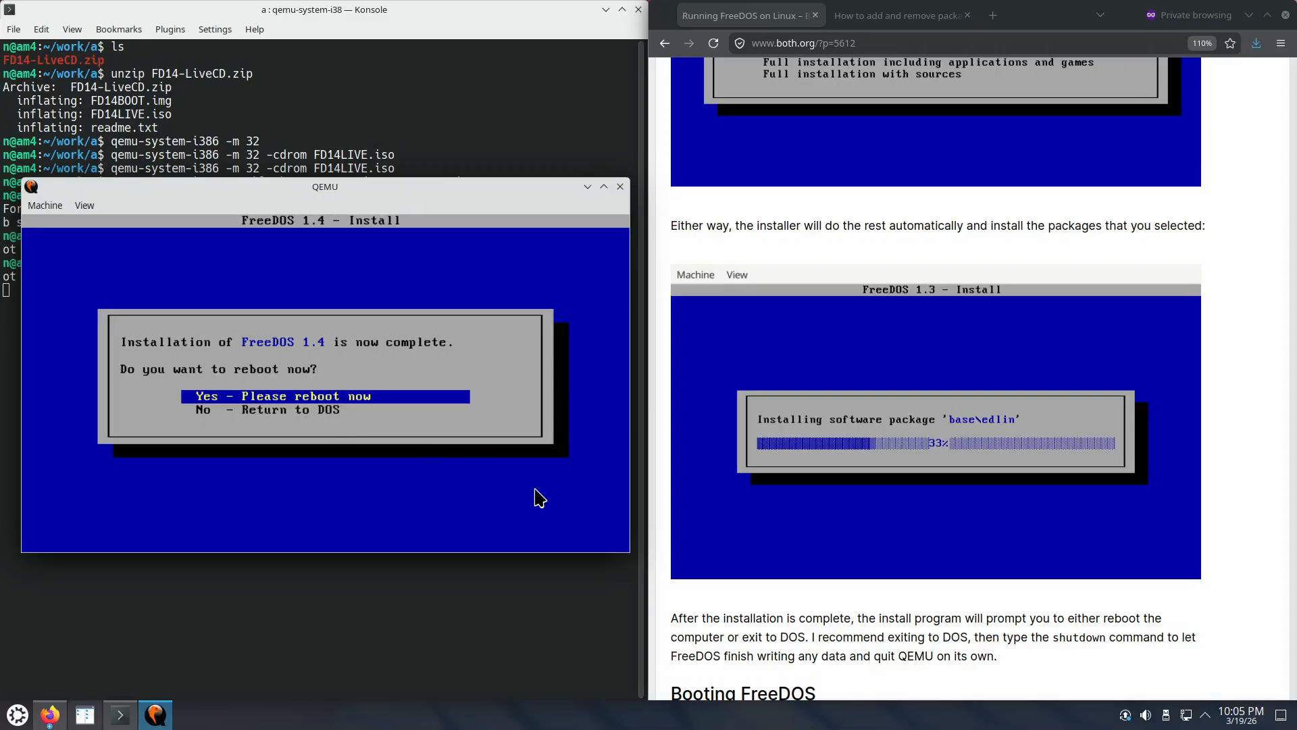
{"action": "scroll", "coordinate": [899, 612], "scroll_direction": "down", "scroll_amount": 3}
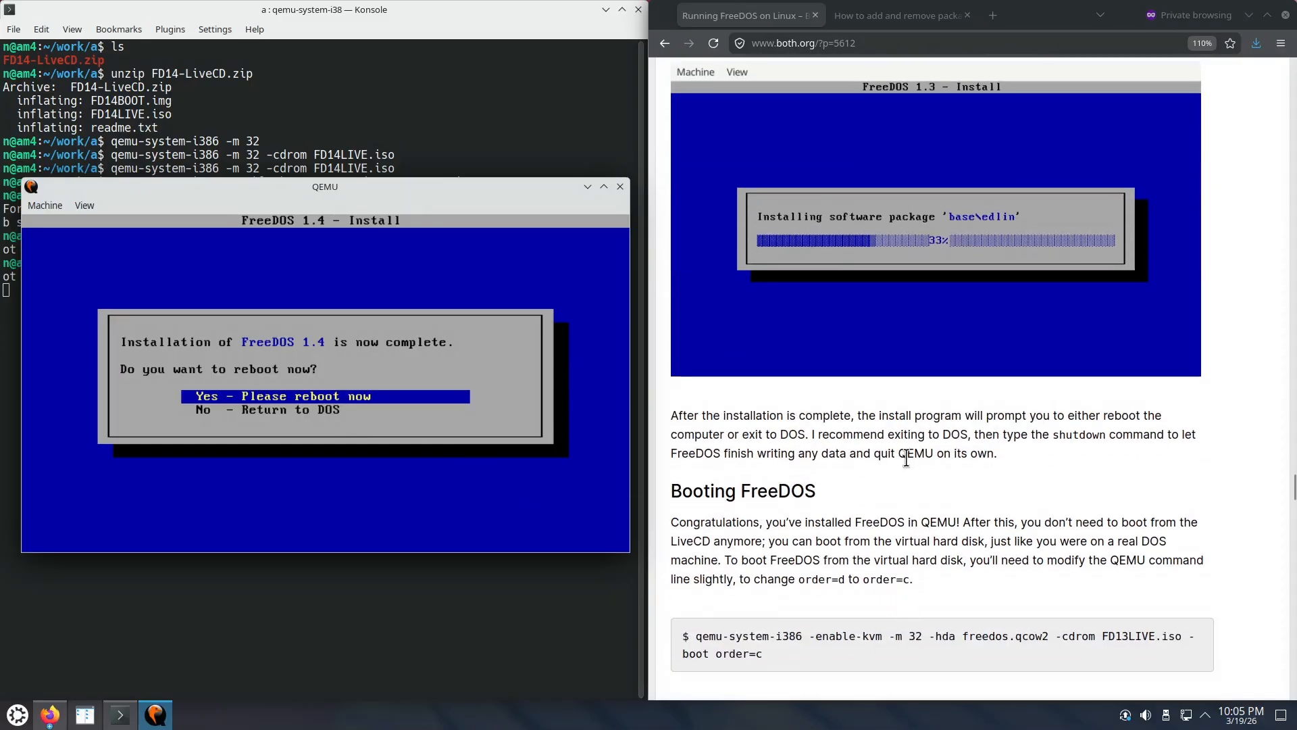
{"action": "left_click_drag", "start_coordinate": [777, 415], "coordinate": [1000, 454]}
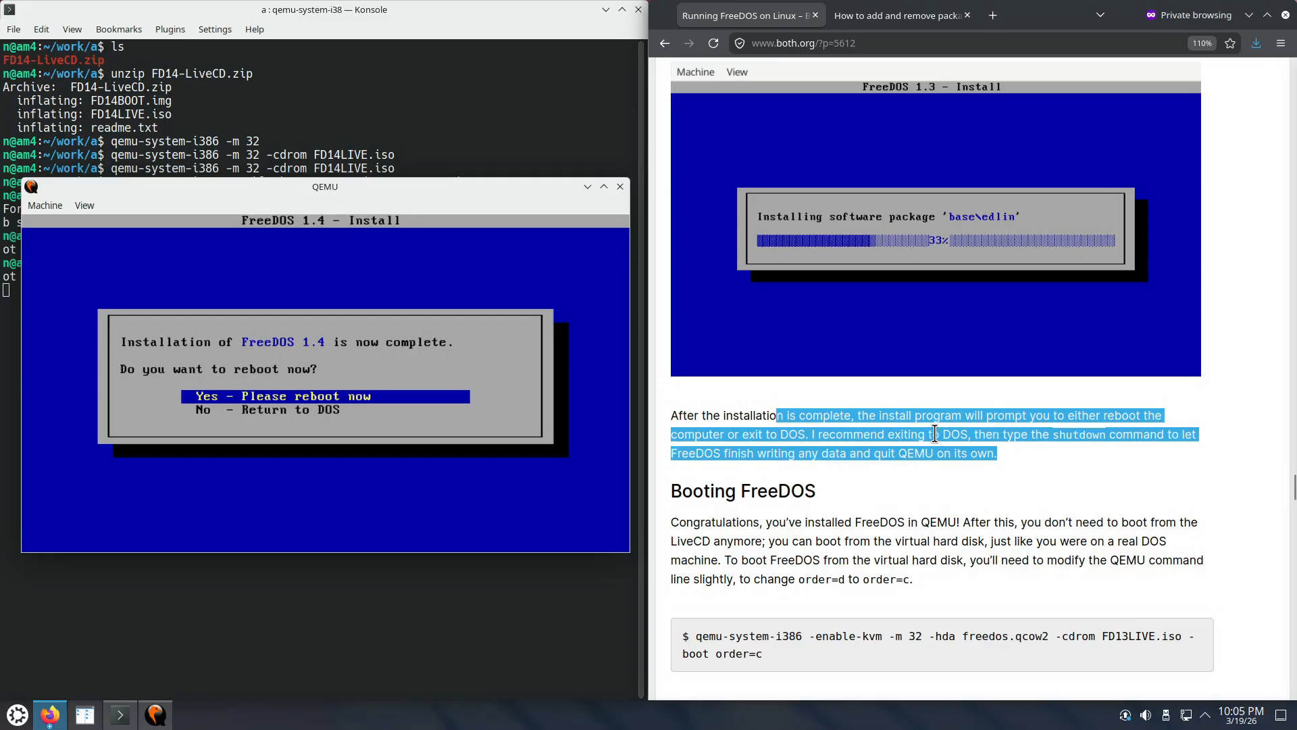
{"action": "double_click", "coordinate": [1081, 434]}
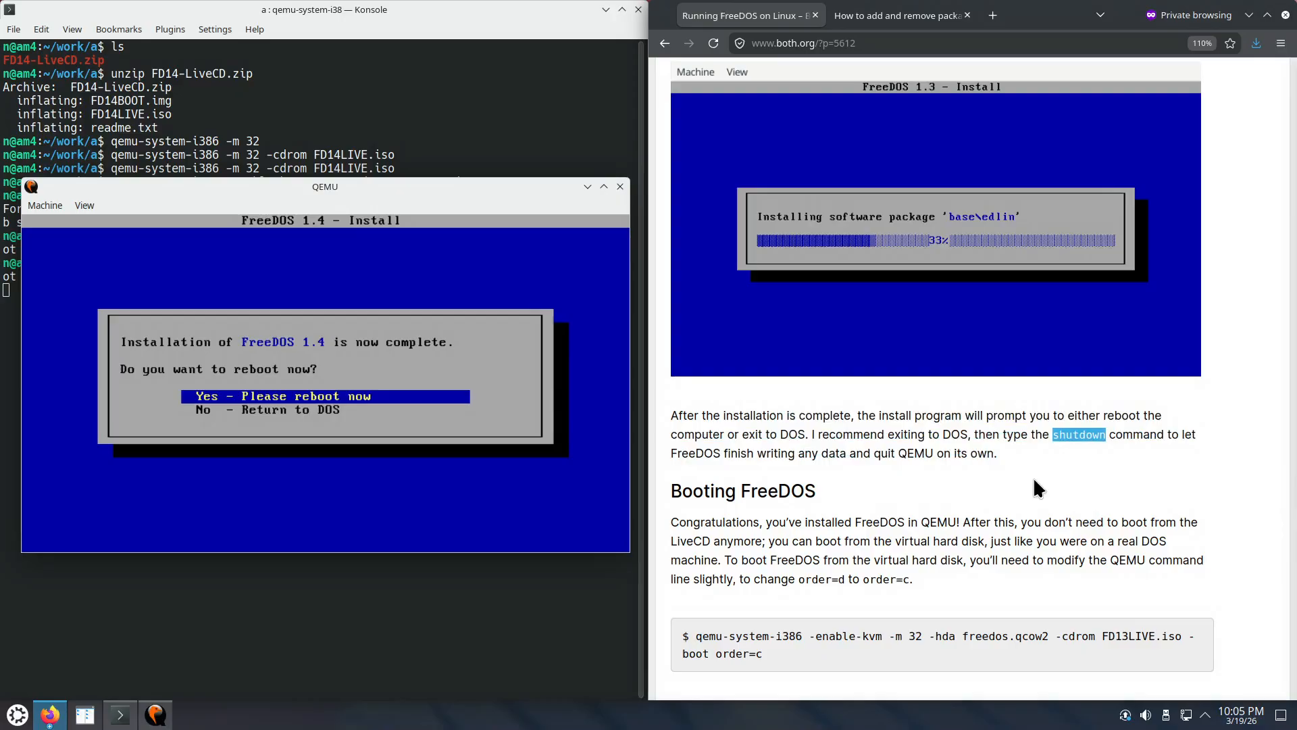
Step: Decline the reboot by returning to DOS, and power off the virtual machine with the shutdown command
{"action": "left_click", "coordinate": [399, 347]}
{"action": "key", "text": "Down"}
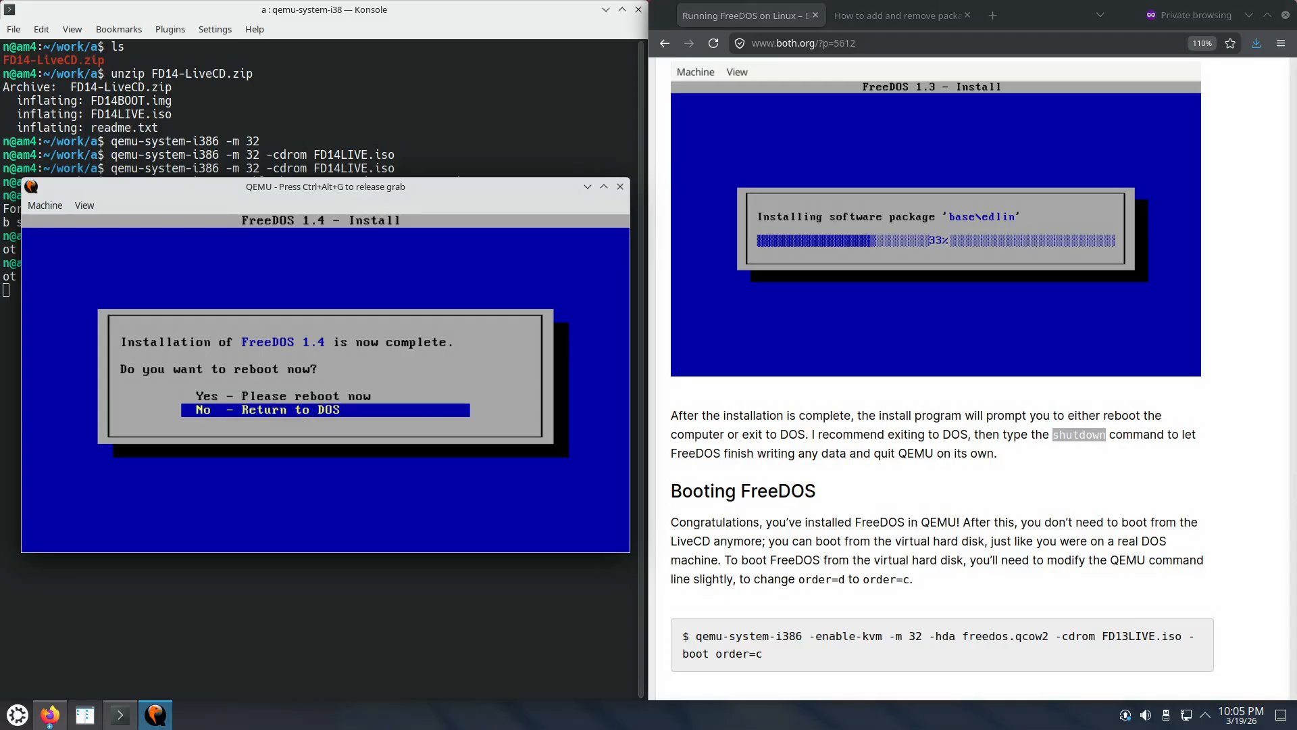
{"action": "key", "text": "Return"}
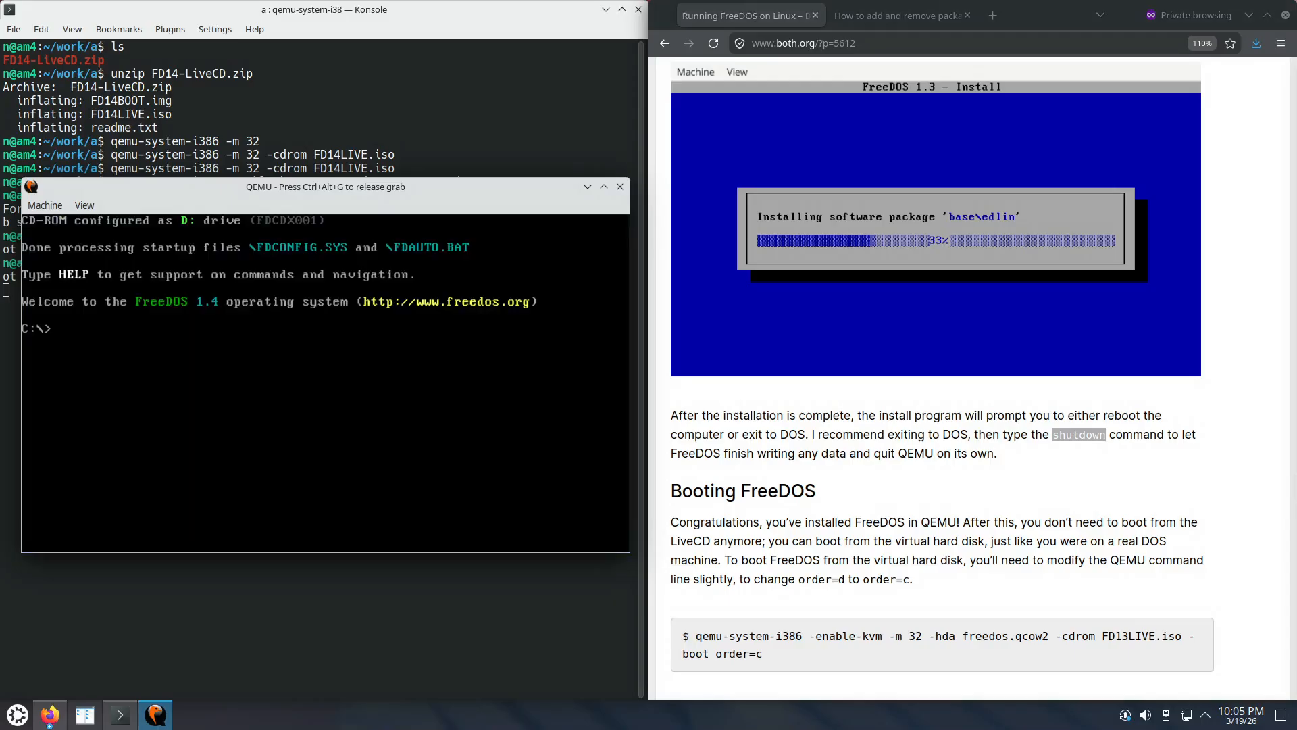
{"action": "type", "text": "shutdown"}
{"action": "key", "text": "Return"}
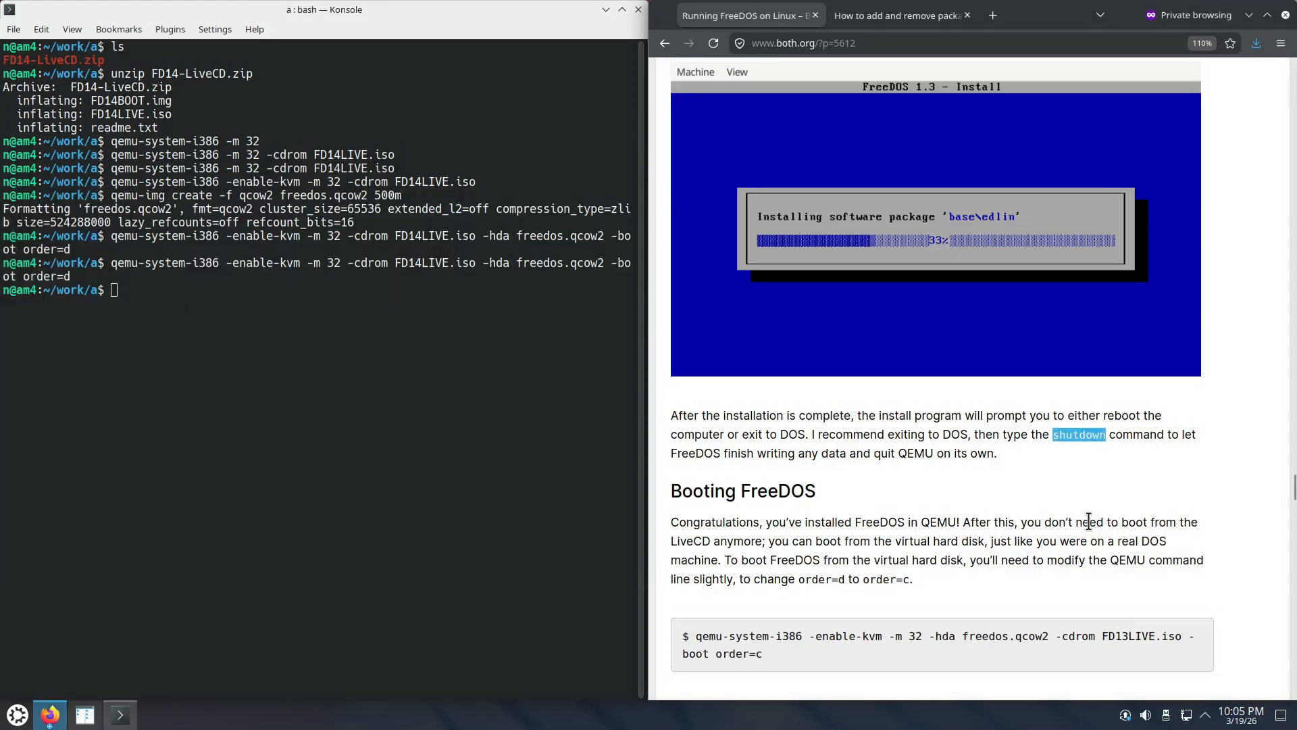
Step: Recall the previous QEMU launch command in the terminal and change its boot order to c
{"action": "scroll", "coordinate": [1088, 522], "scroll_direction": "down", "scroll_amount": 3}
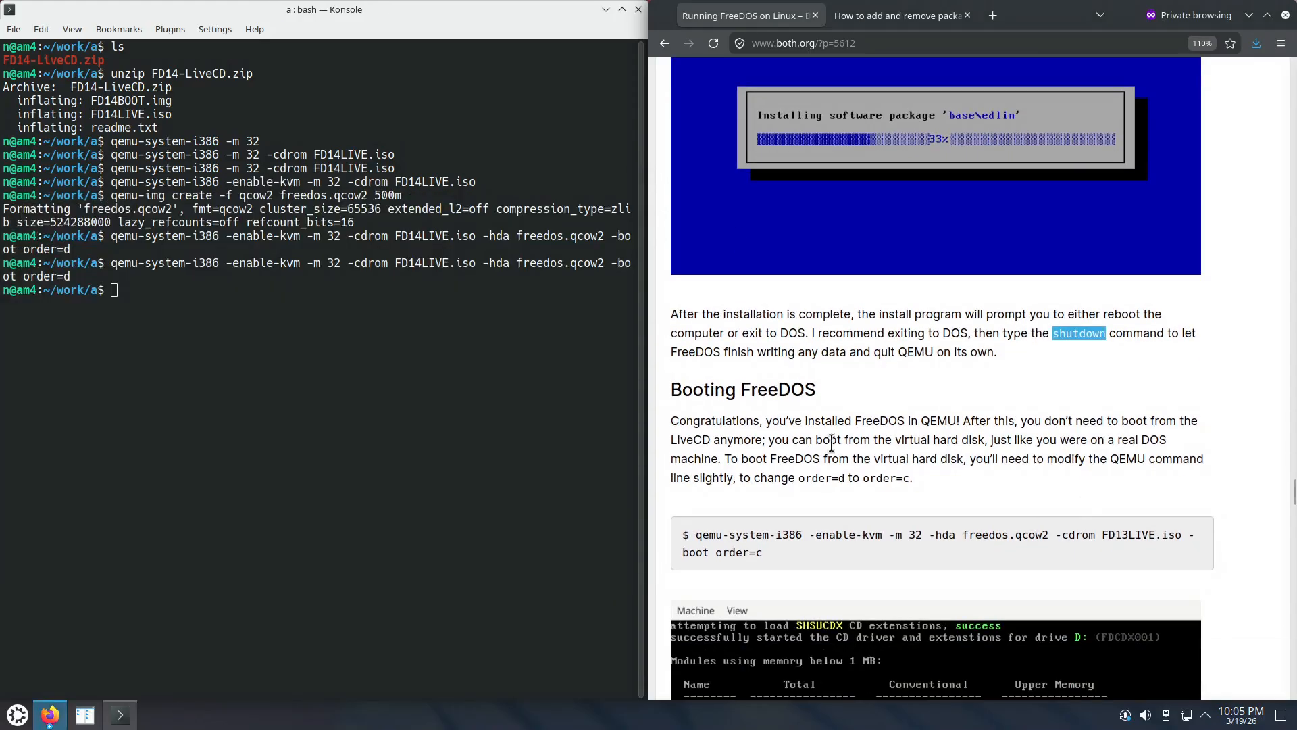
{"action": "left_click", "coordinate": [377, 318]}
{"action": "key", "text": "Up"}
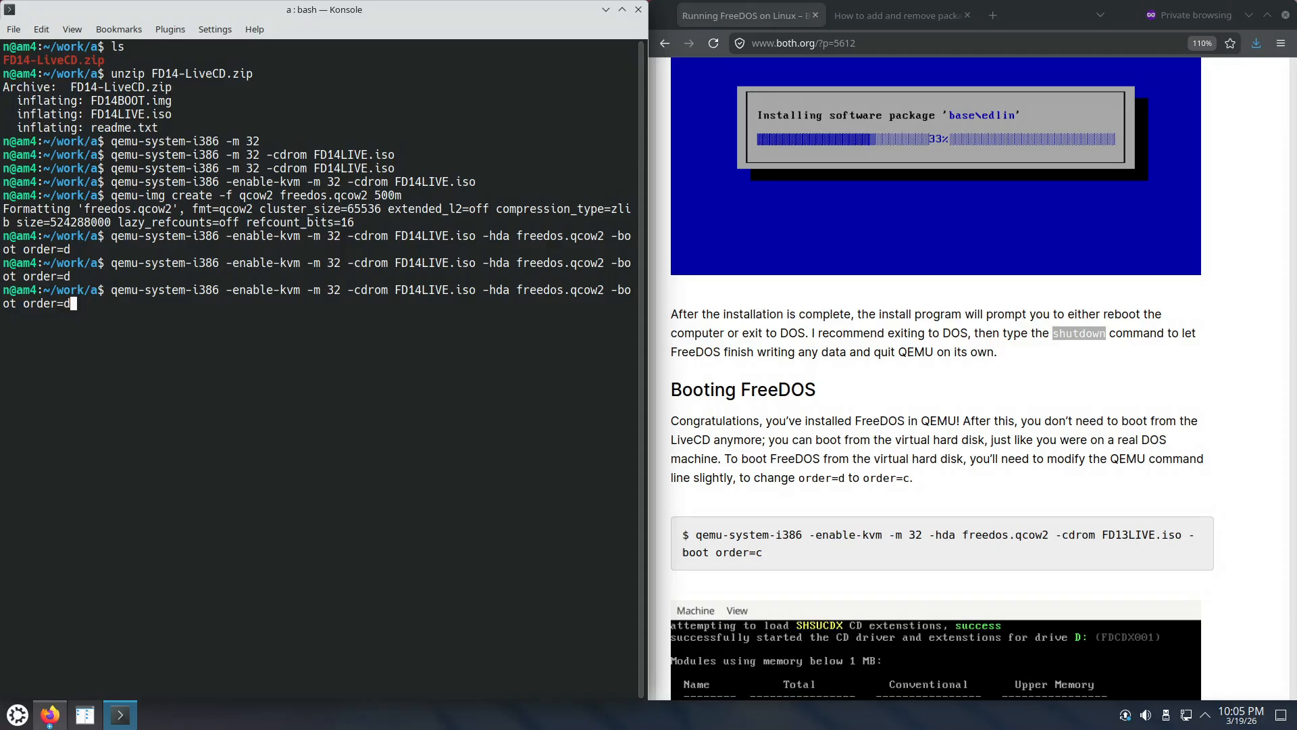
{"action": "key", "text": "BackSpace"}
{"action": "type", "text": "c"}
Step: Read the note on omitting the boot options, remove -boot order=c from the command, launch the virtual machine and place its window over the terminal
{"action": "scroll", "coordinate": [1052, 552], "scroll_direction": "down", "scroll_amount": 5}
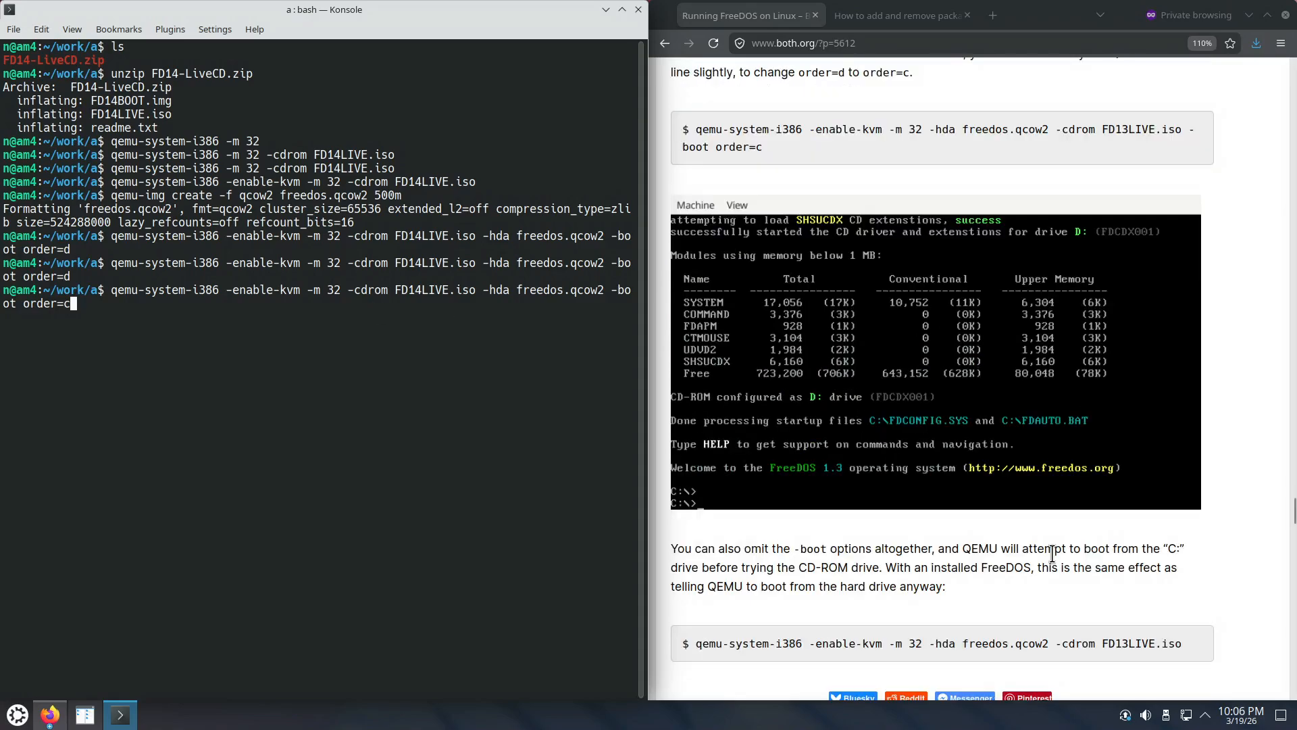
{"action": "scroll", "coordinate": [1171, 555], "scroll_direction": "down", "scroll_amount": 1}
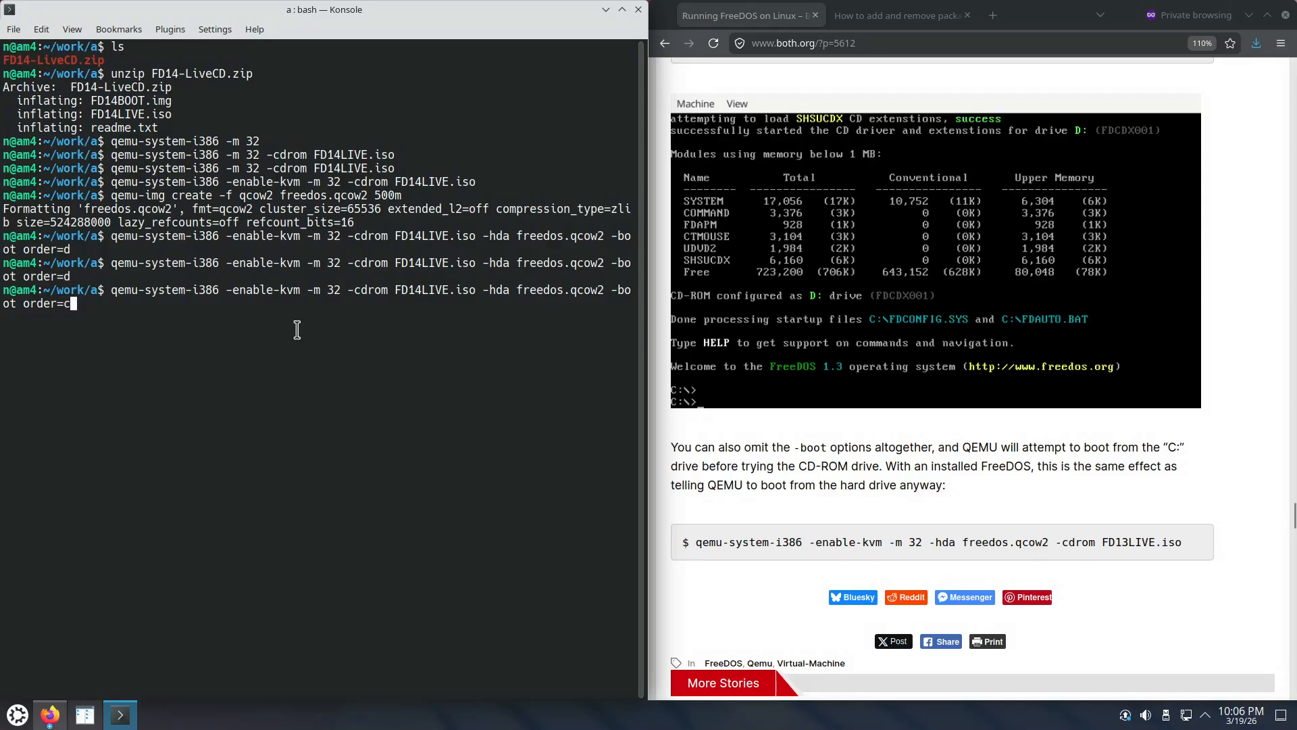
{"action": "key", "text": "BackSpace"}
{"action": "key", "text": "BackSpace"}
{"action": "key", "text": "BackSpace"}
{"action": "key", "text": "BackSpace"}
{"action": "key", "text": "BackSpace"}
{"action": "key", "text": "BackSpace"}
{"action": "key", "text": "BackSpace"}
{"action": "key", "text": "BackSpace"}
{"action": "key", "text": "BackSpace"}
{"action": "key", "text": "BackSpace"}
{"action": "key", "text": "BackSpace"}
{"action": "key", "text": "BackSpace"}
{"action": "key", "text": "BackSpace"}
{"action": "key", "text": "BackSpace"}
{"action": "key", "text": "Return"}
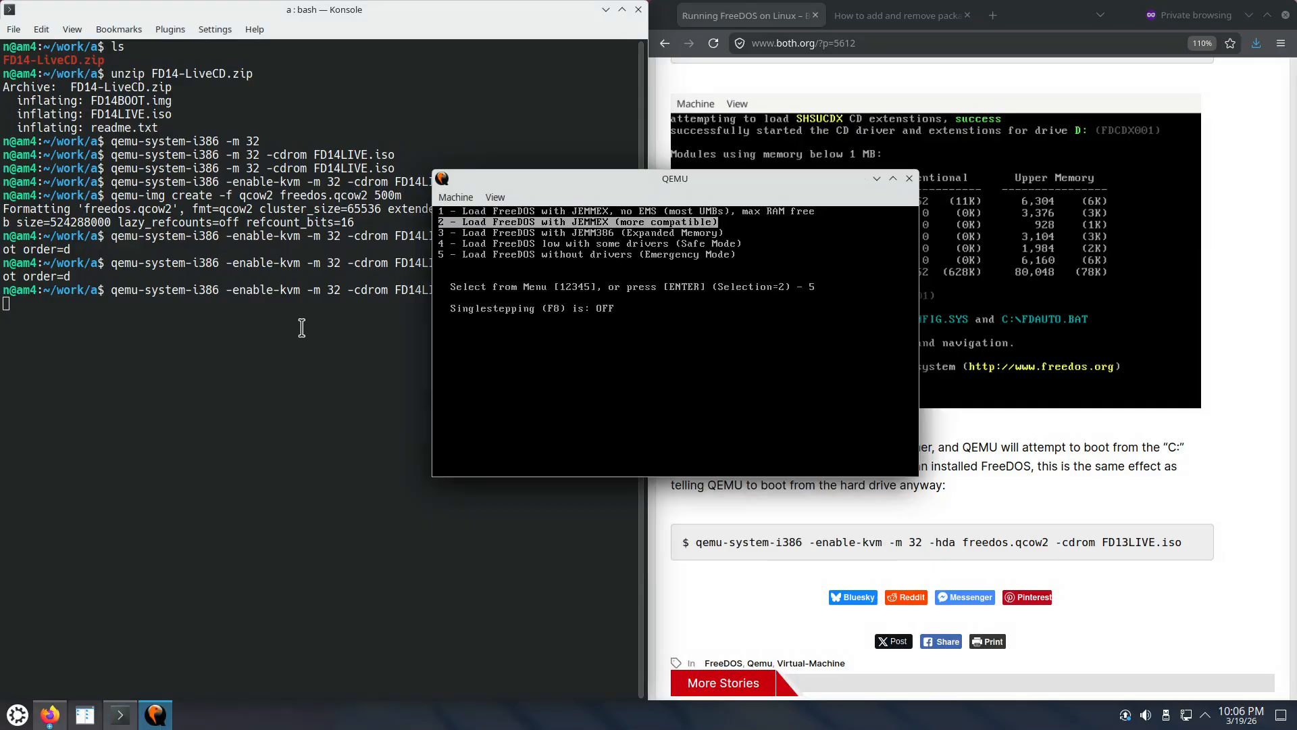
{"action": "left_click_drag", "start_coordinate": [622, 188], "coordinate": [304, 232]}
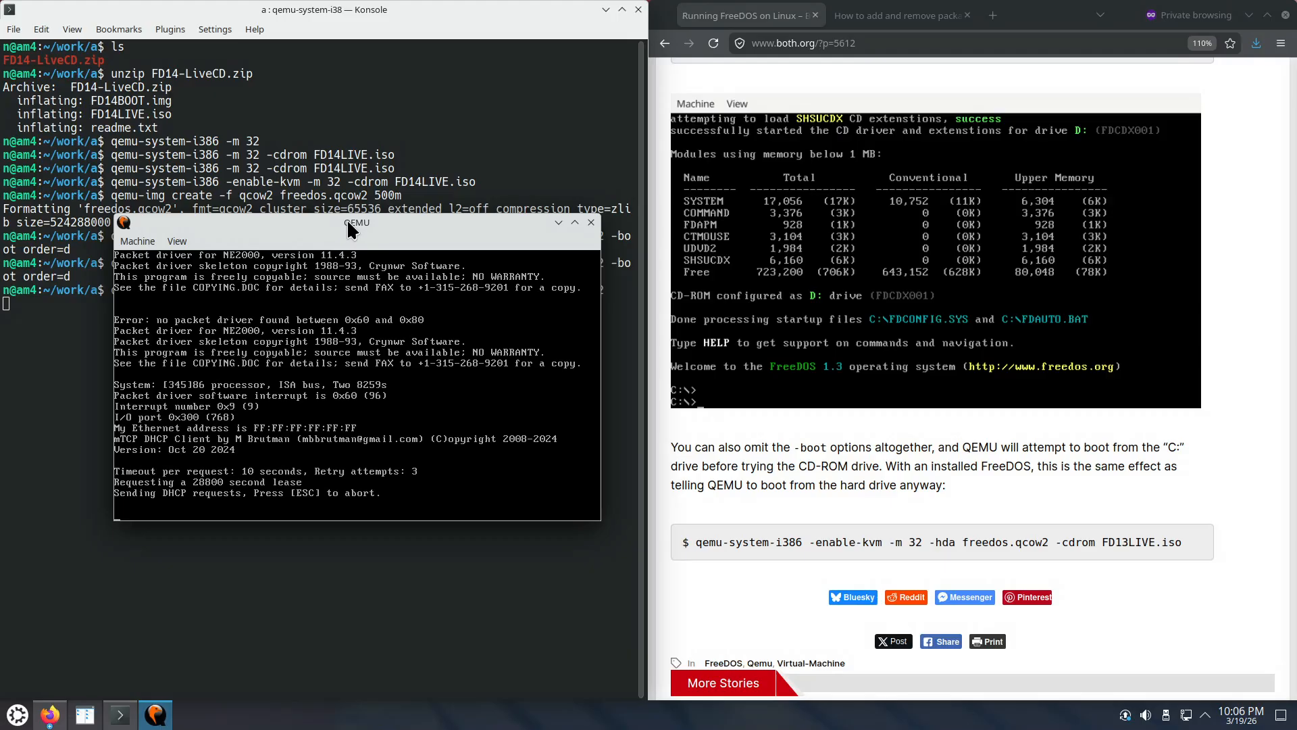
{"action": "left_click_drag", "start_coordinate": [348, 223], "coordinate": [335, 81]}
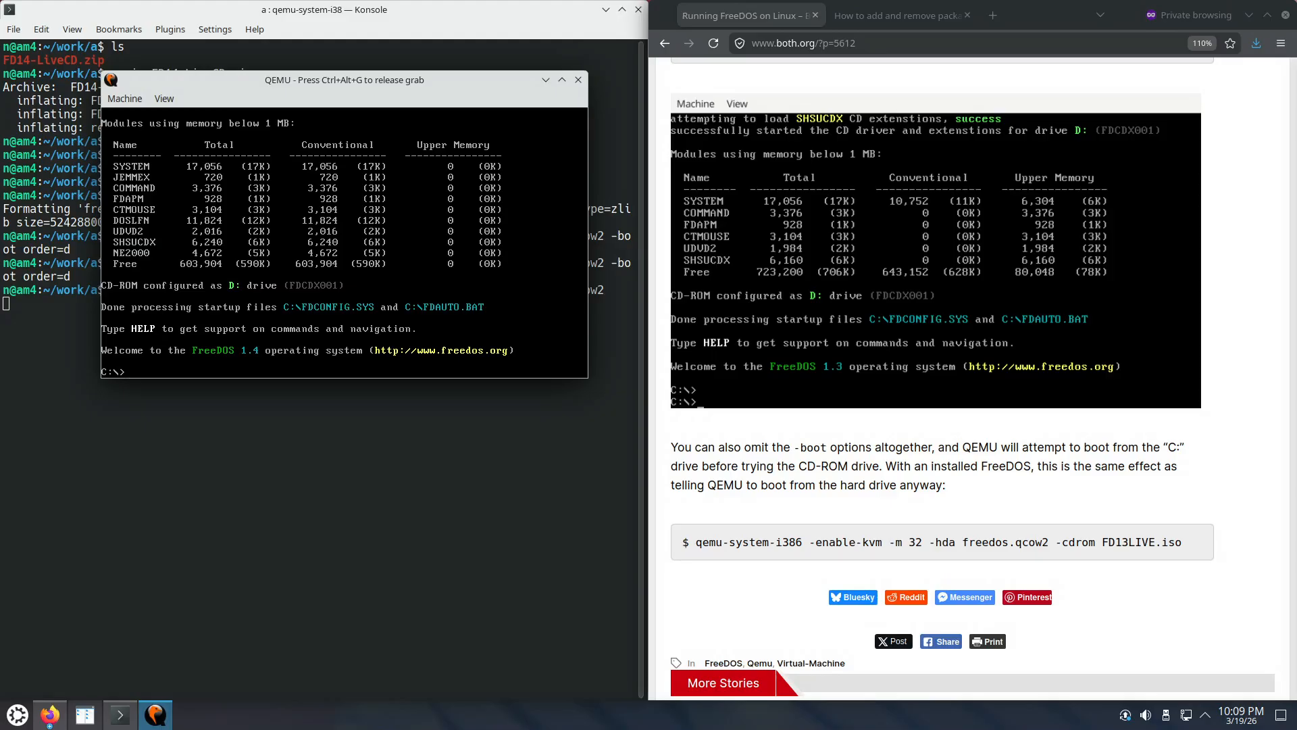
Step: Run which without arguments at the FreeDOS prompt, and run which which to locate the command's executable
{"action": "type", "text": "which"}
{"action": "key", "text": "Return"}
{"action": "key", "text": "Up"}
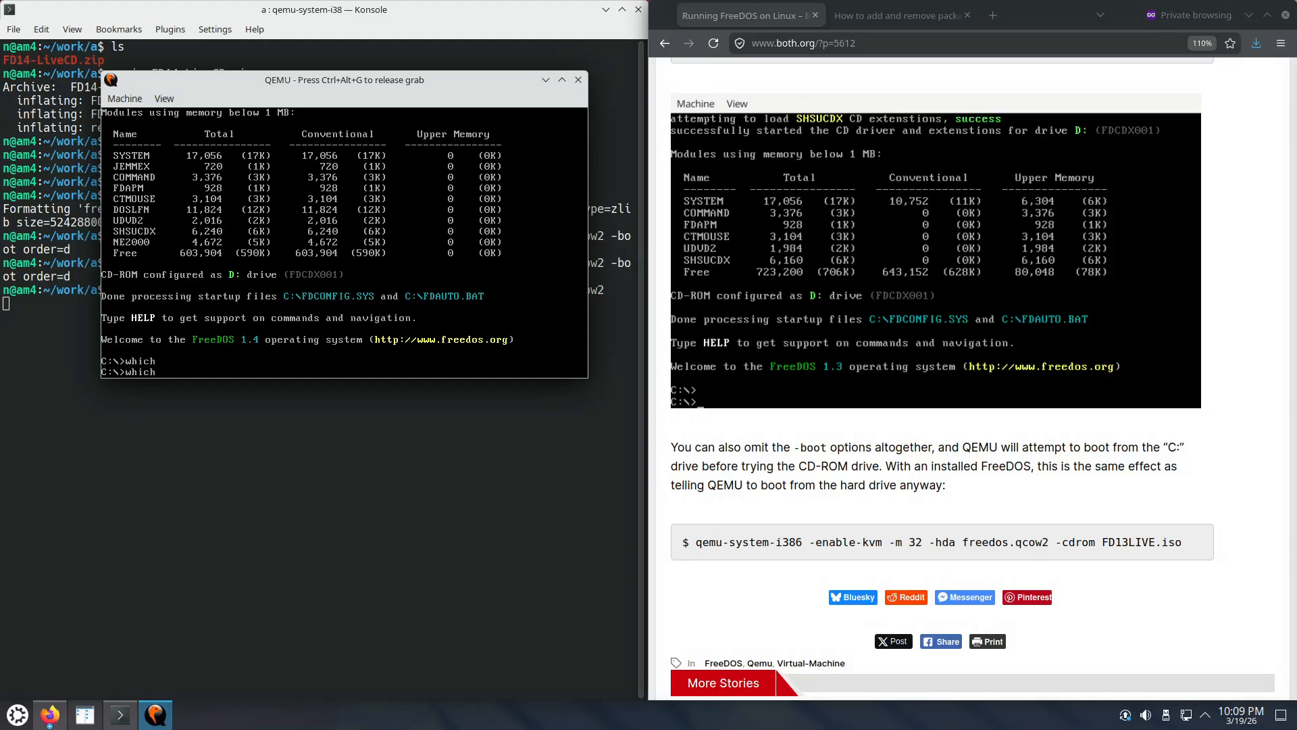
{"action": "type", "text": "which"}
{"action": "key", "text": "Return"}
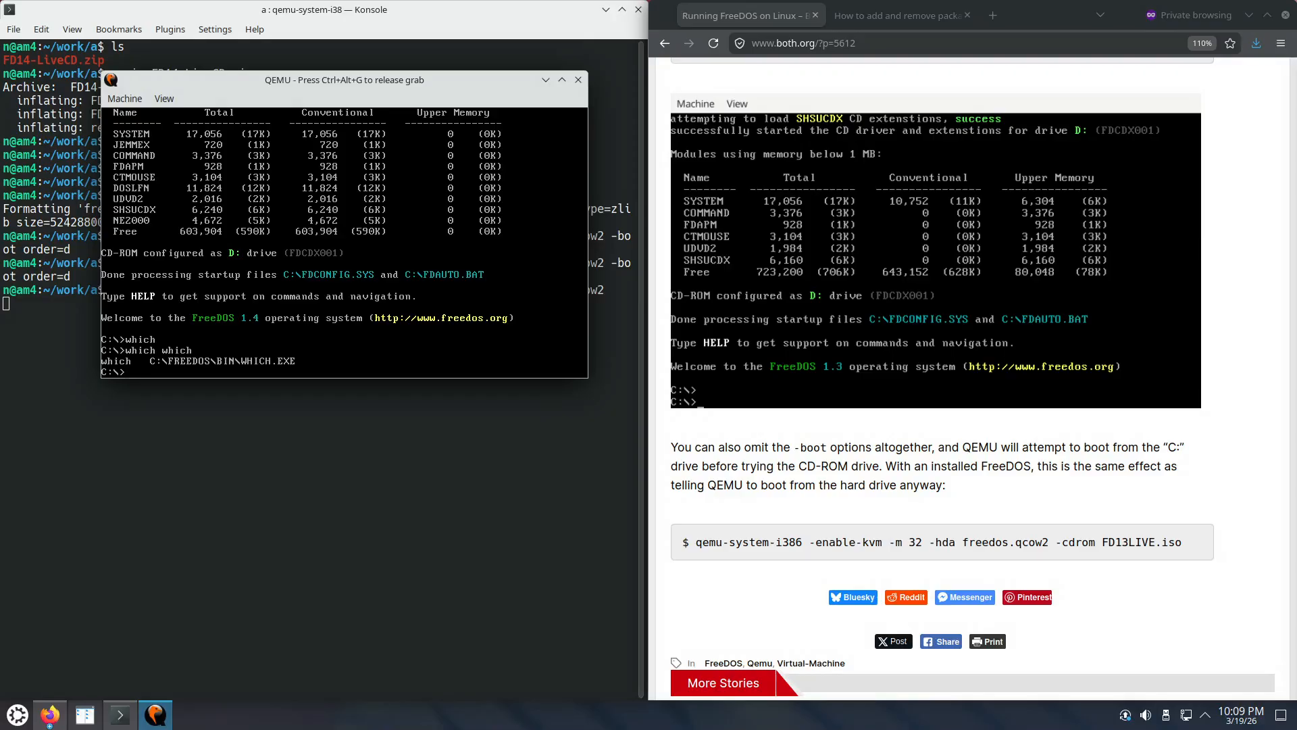
Step: List the FreeDOS environment variables with the set command
{"action": "type", "text": "ec"}
{"action": "key", "text": "BackSpace"}
{"action": "key", "text": "BackSpace"}
{"action": "type", "text": "set"}
{"action": "key", "text": "Return"}
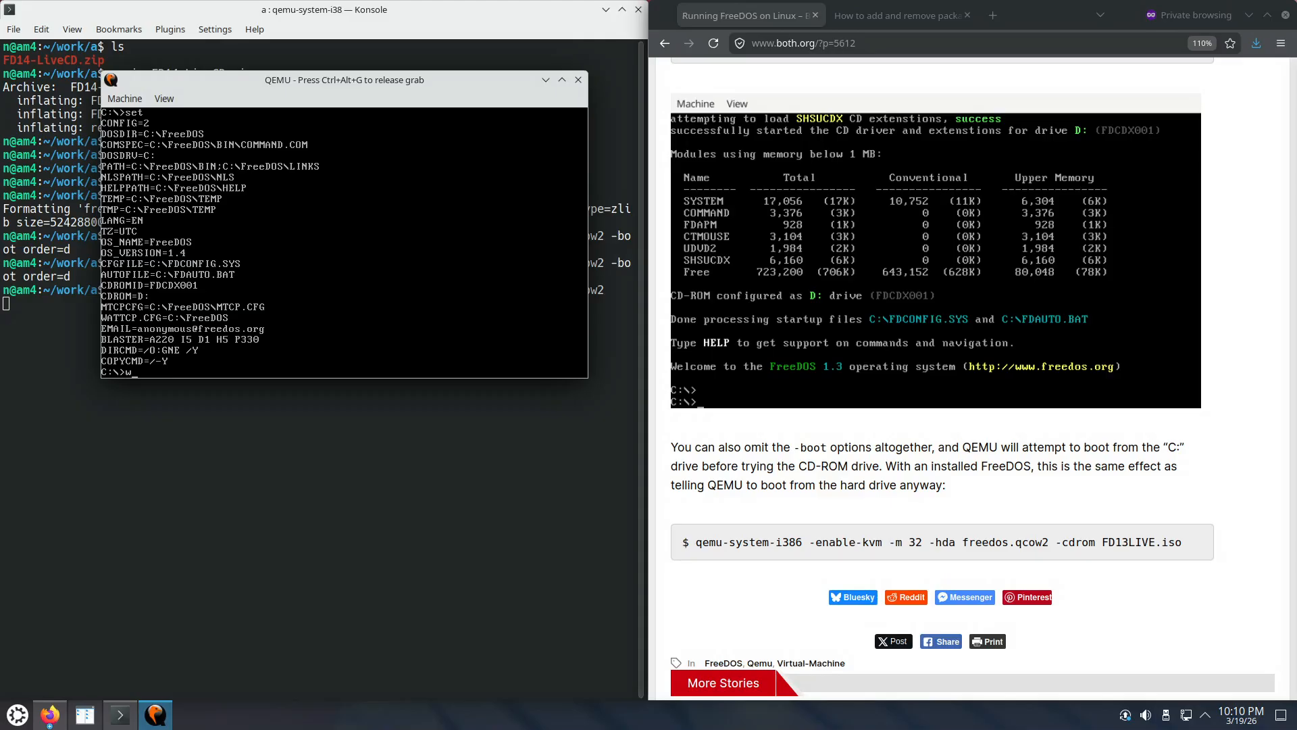
Step: Locate the ping program with which and test the network connection by pinging google.com
{"action": "type", "text": "hich ping"}
{"action": "key", "text": "Return"}
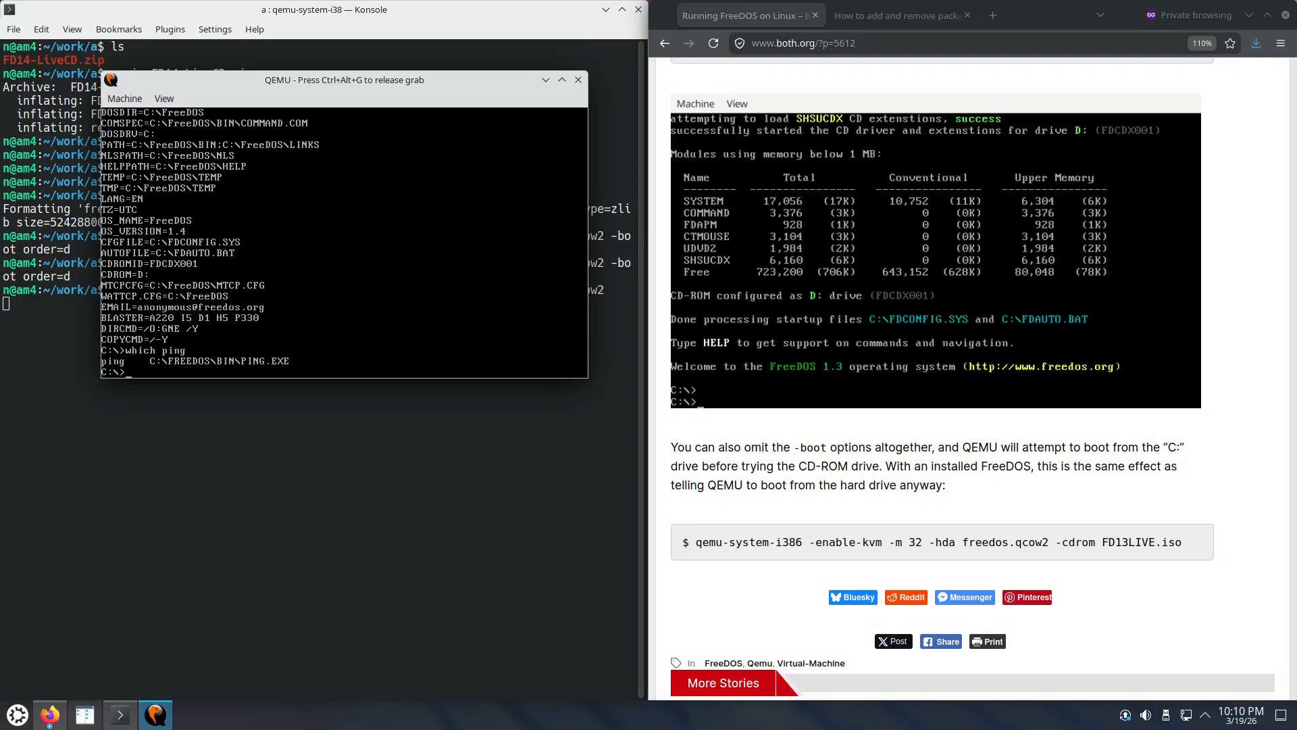
{"action": "type", "text": "ping google.com"}
{"action": "key", "text": "Return"}
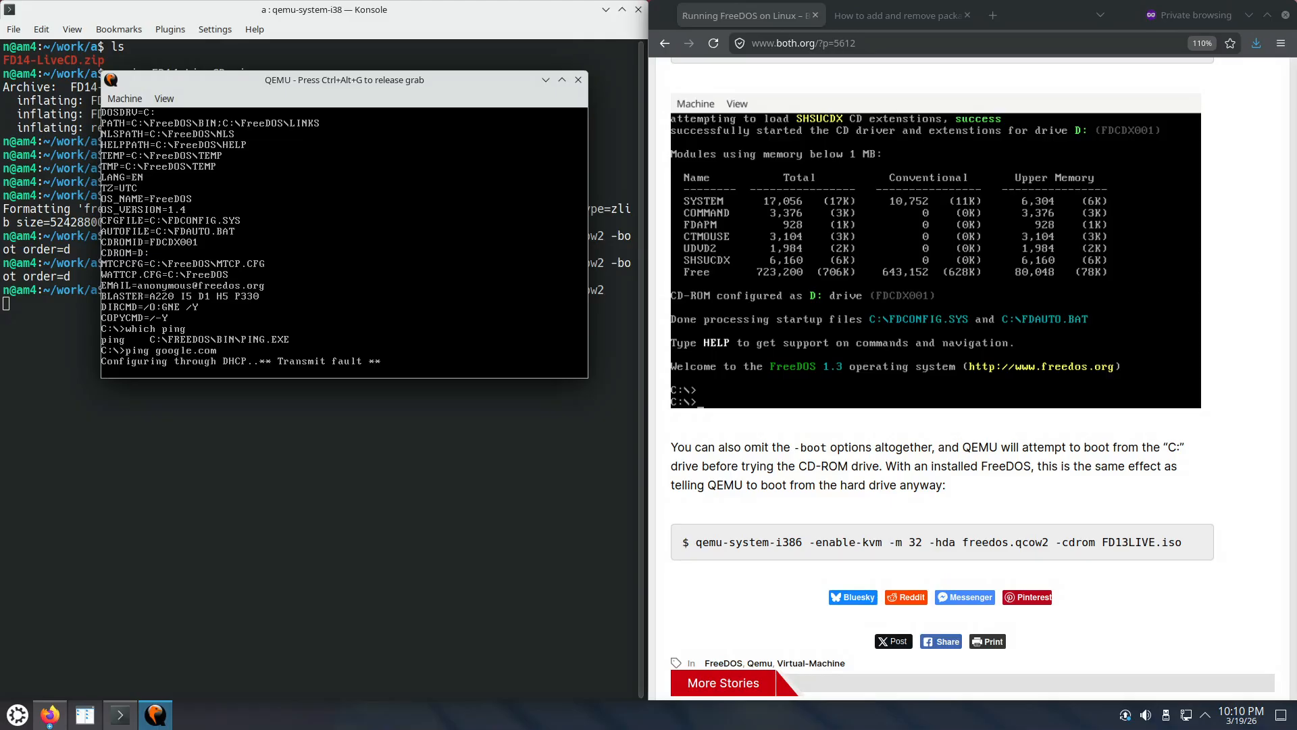
Step: Release the input grab and read the QEMU wiki's networking documentation on network backends and the SLIRP user networking diagram
{"action": "key", "text": "ctrl+alt+g"}
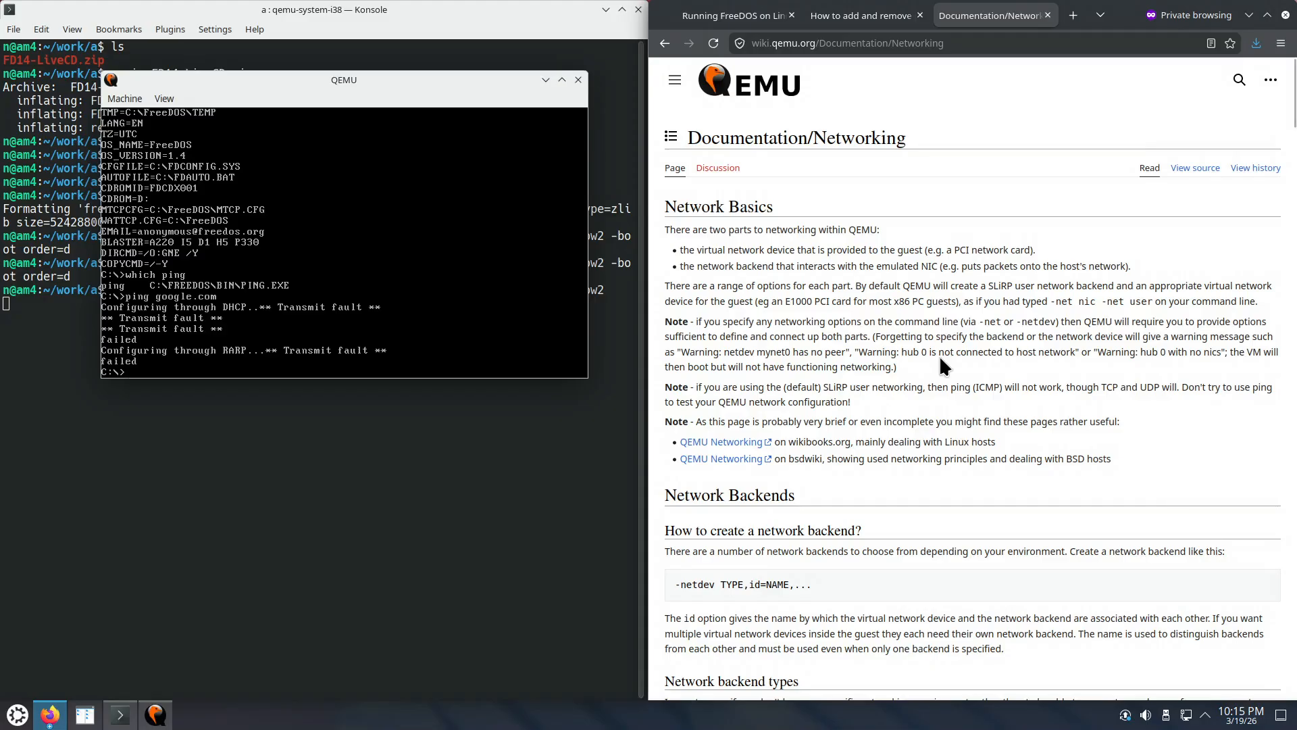
{"action": "scroll", "coordinate": [867, 256], "scroll_direction": "down", "scroll_amount": 3}
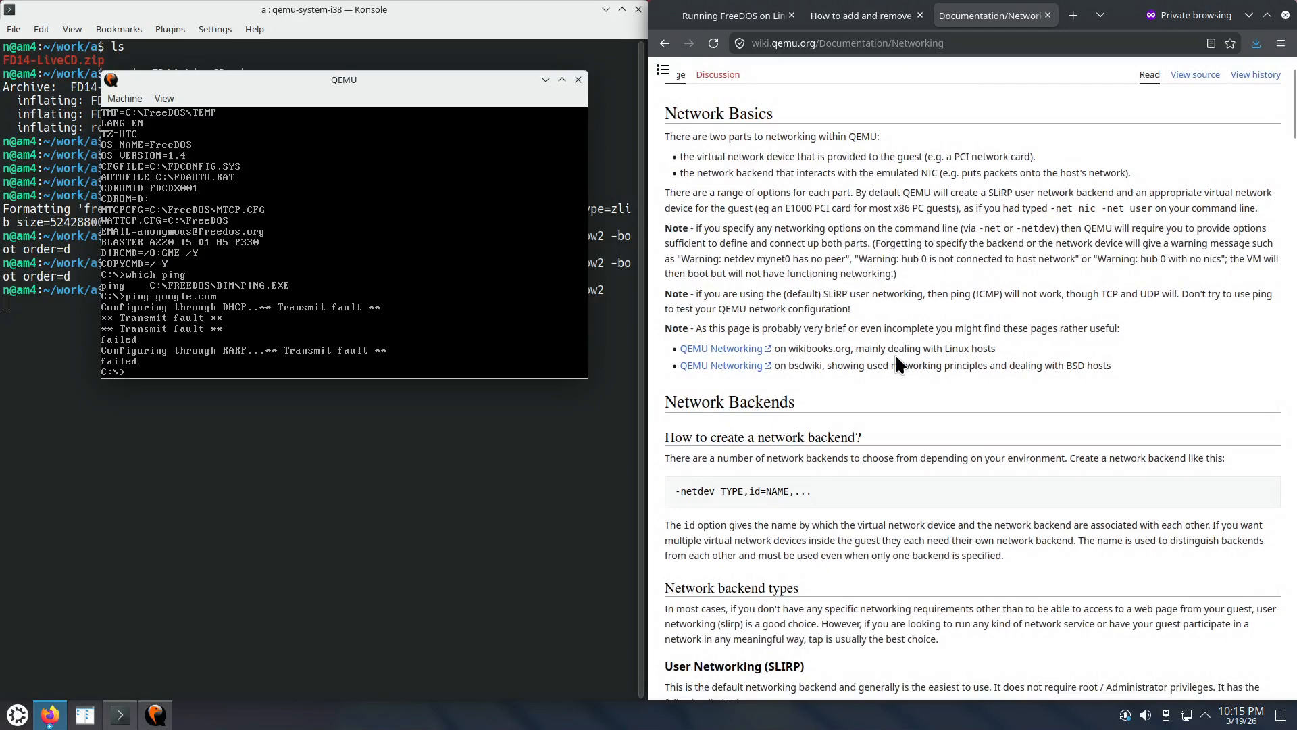
{"action": "scroll", "coordinate": [898, 365], "scroll_direction": "down", "scroll_amount": 4}
{"action": "scroll", "coordinate": [898, 365], "scroll_direction": "down", "scroll_amount": 2}
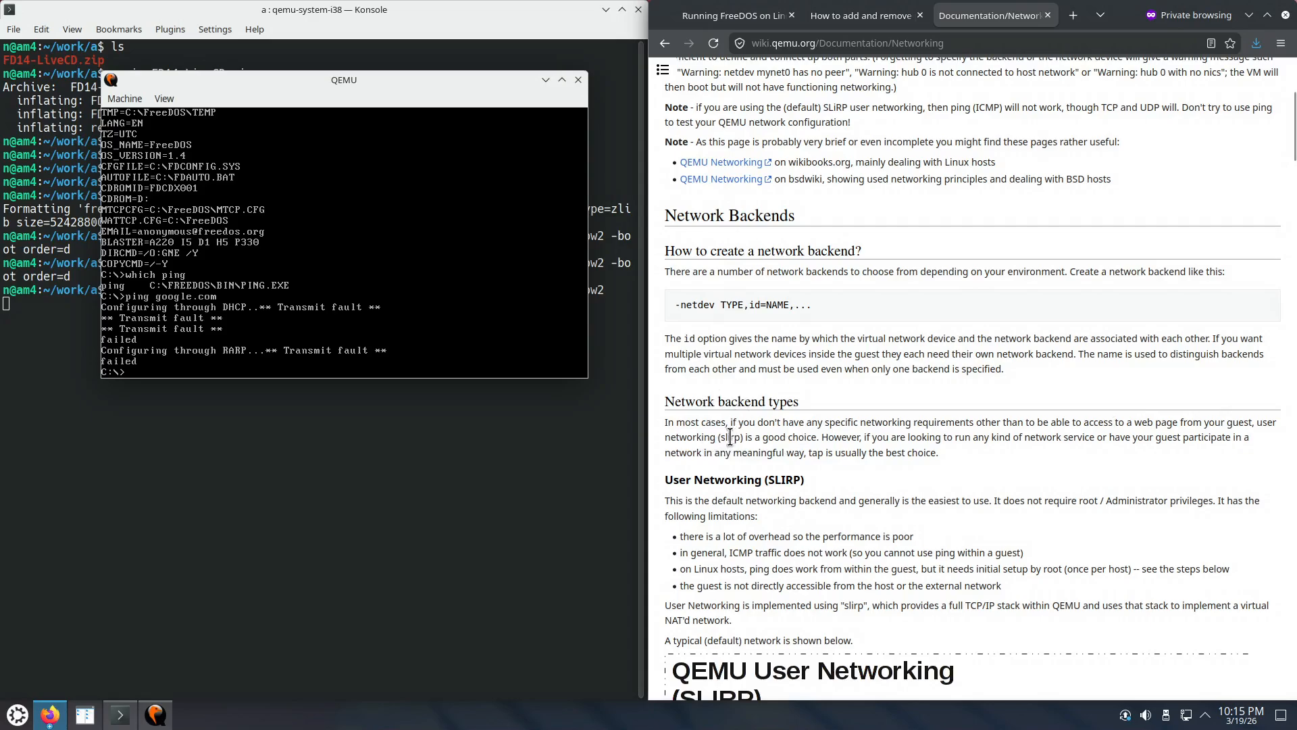
{"action": "scroll", "coordinate": [741, 487], "scroll_direction": "down", "scroll_amount": 3}
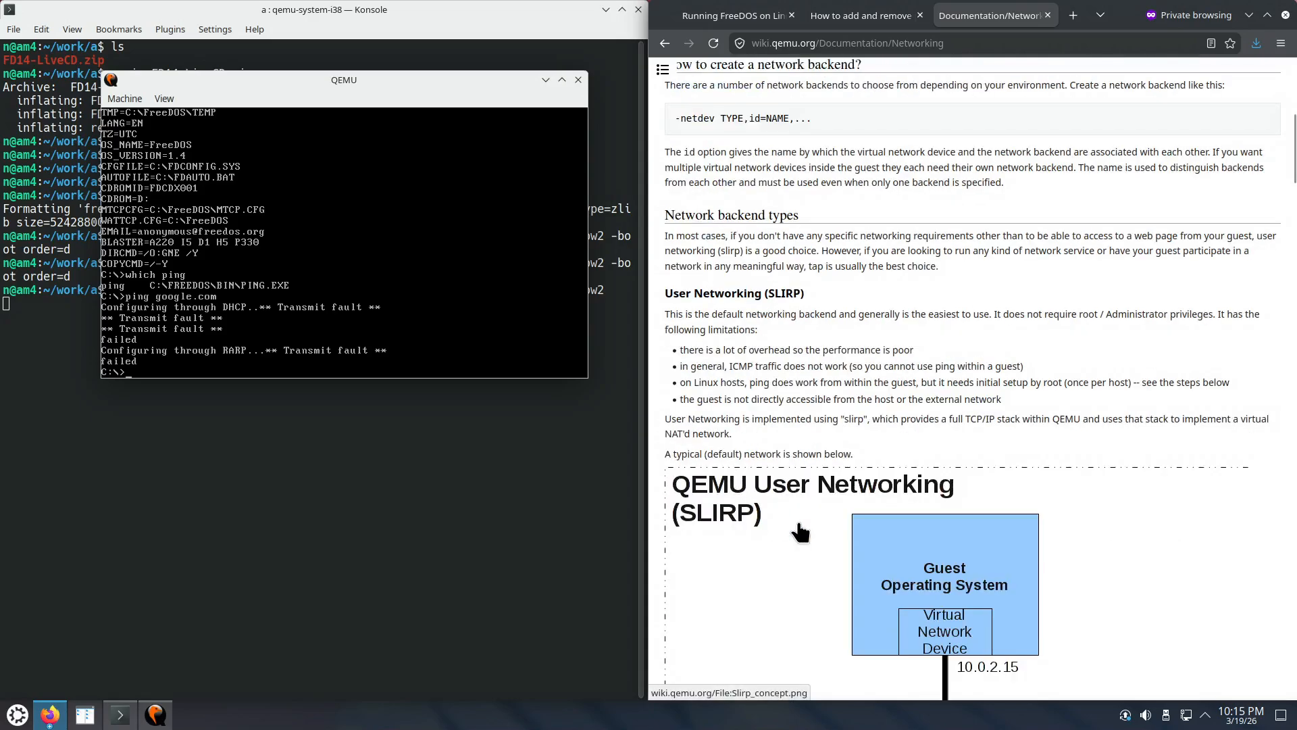
{"action": "scroll", "coordinate": [801, 532], "scroll_direction": "down", "scroll_amount": 3}
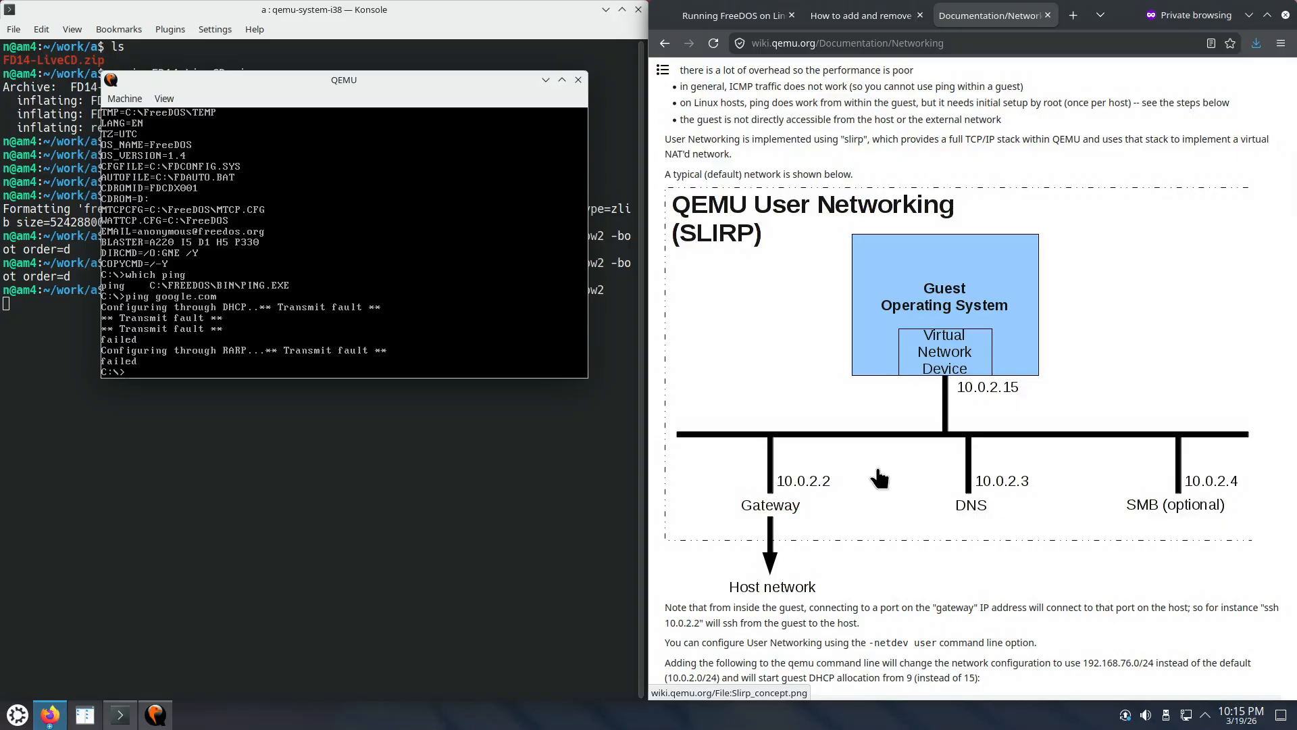
Step: Compare the terminal's -nic option with the QEMU wiki's -netdev and -nic examples, highlighting the parts of the -netdev example up to virtio-net-pci
{"action": "scroll", "coordinate": [878, 476], "scroll_direction": "down", "scroll_amount": 2}
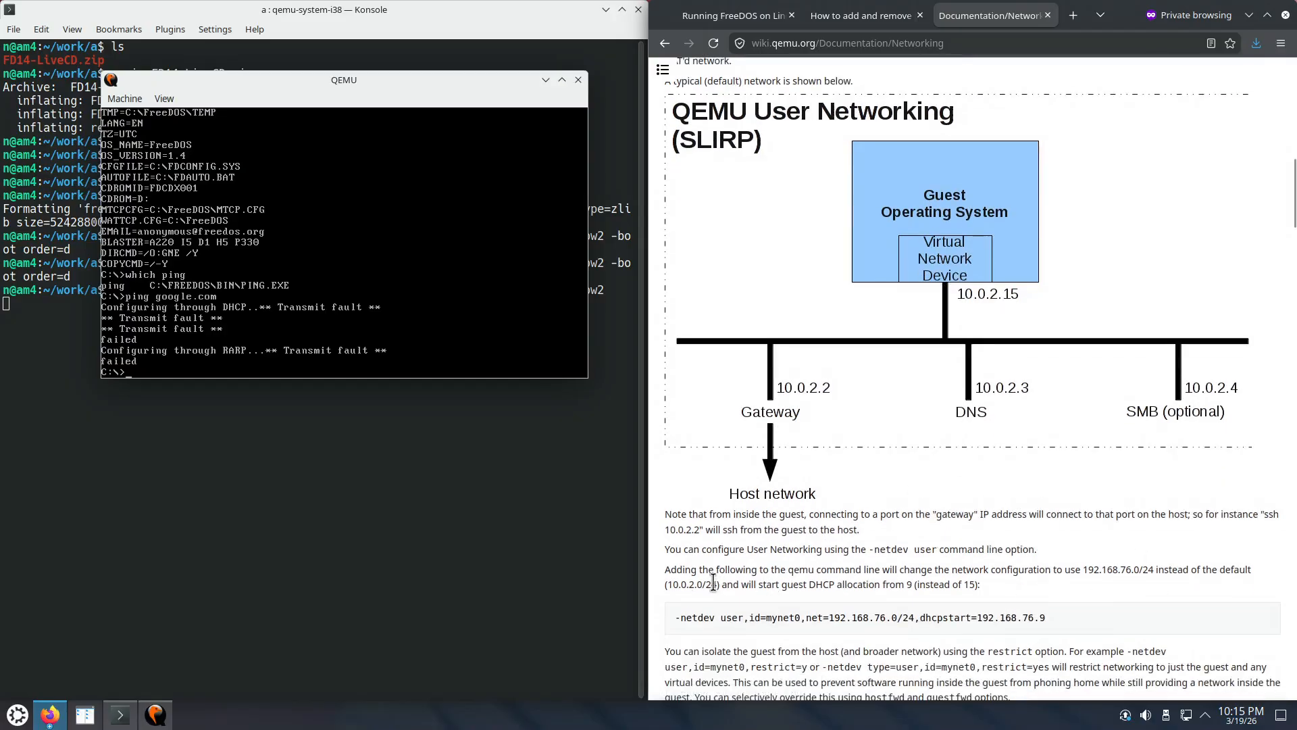
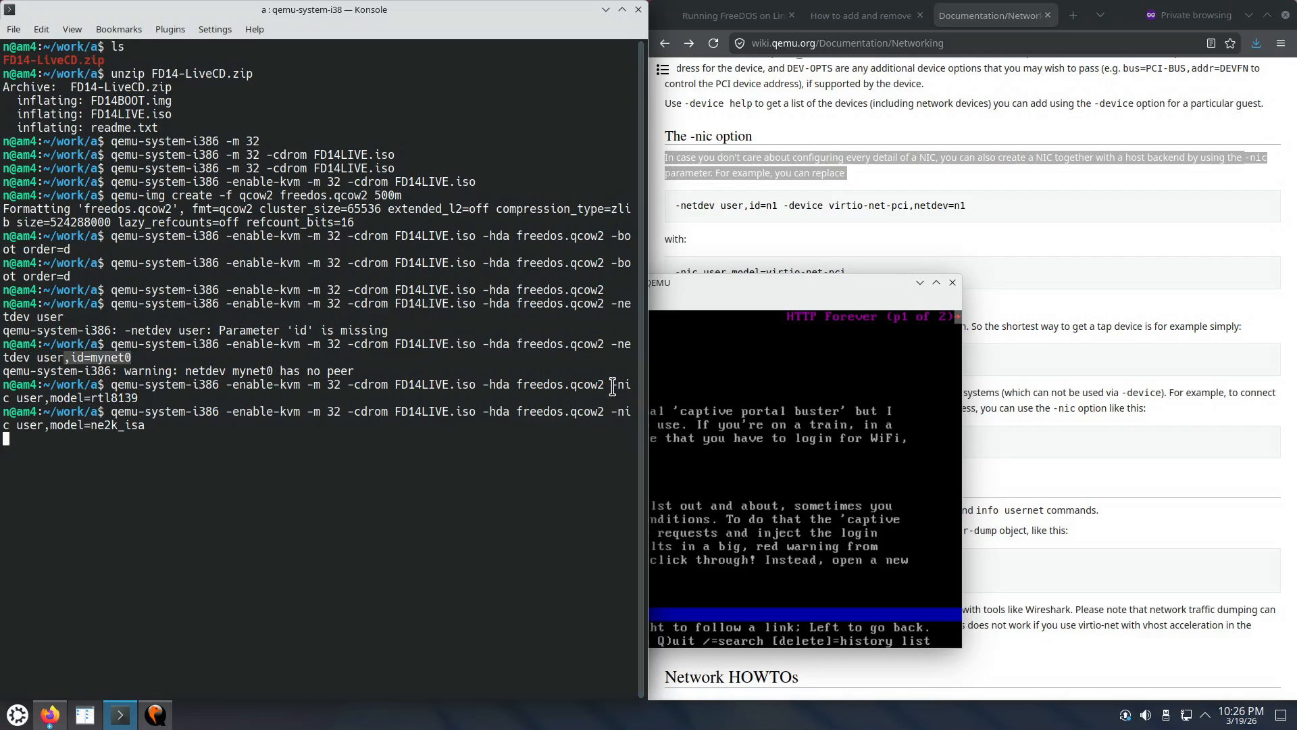
{"action": "left_click_drag", "start_coordinate": [611, 385], "coordinate": [182, 397]}
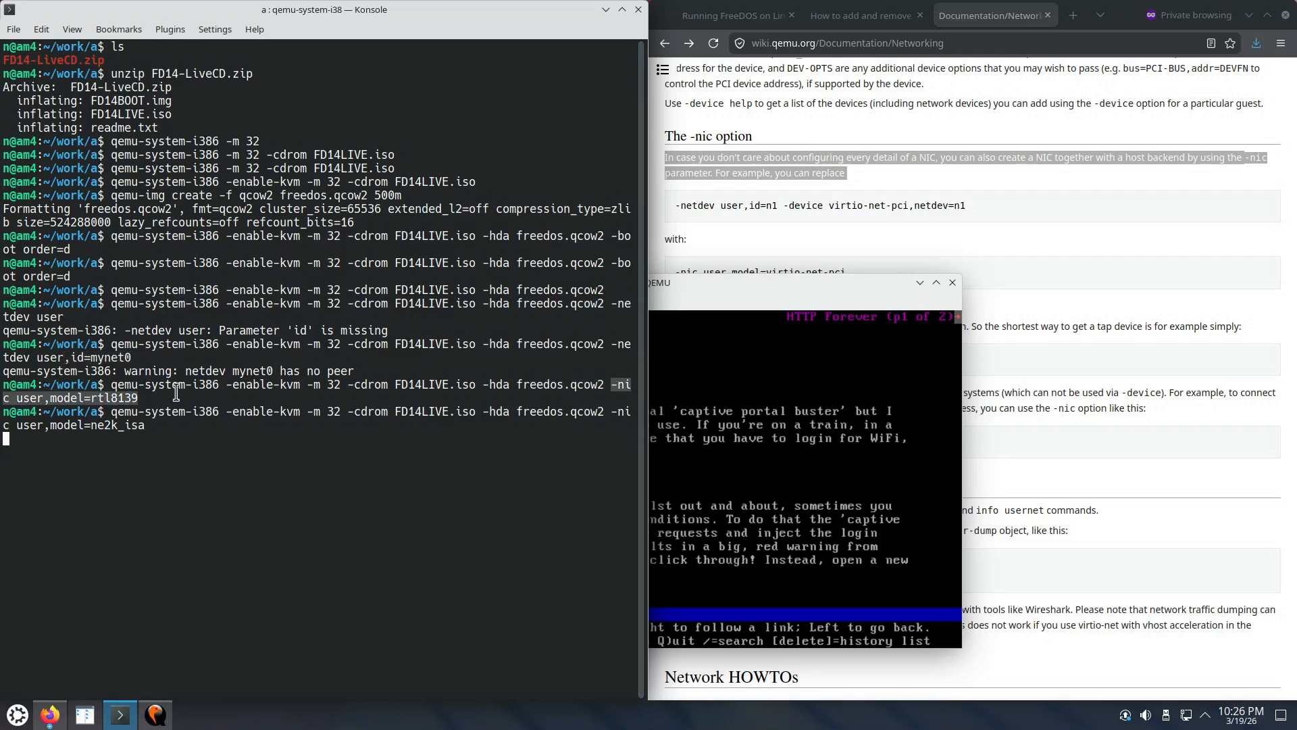
{"action": "left_click", "coordinate": [1102, 283]}
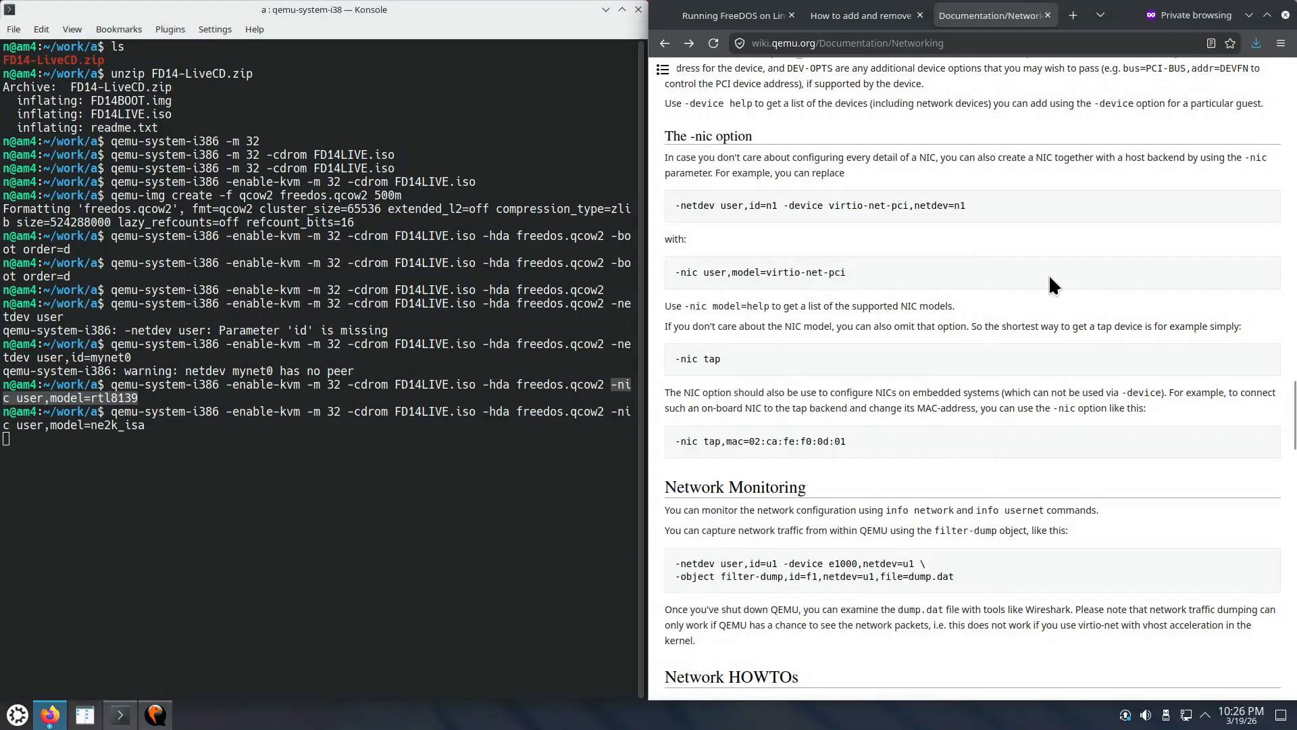
{"action": "scroll", "coordinate": [1053, 284], "scroll_direction": "up", "scroll_amount": 4}
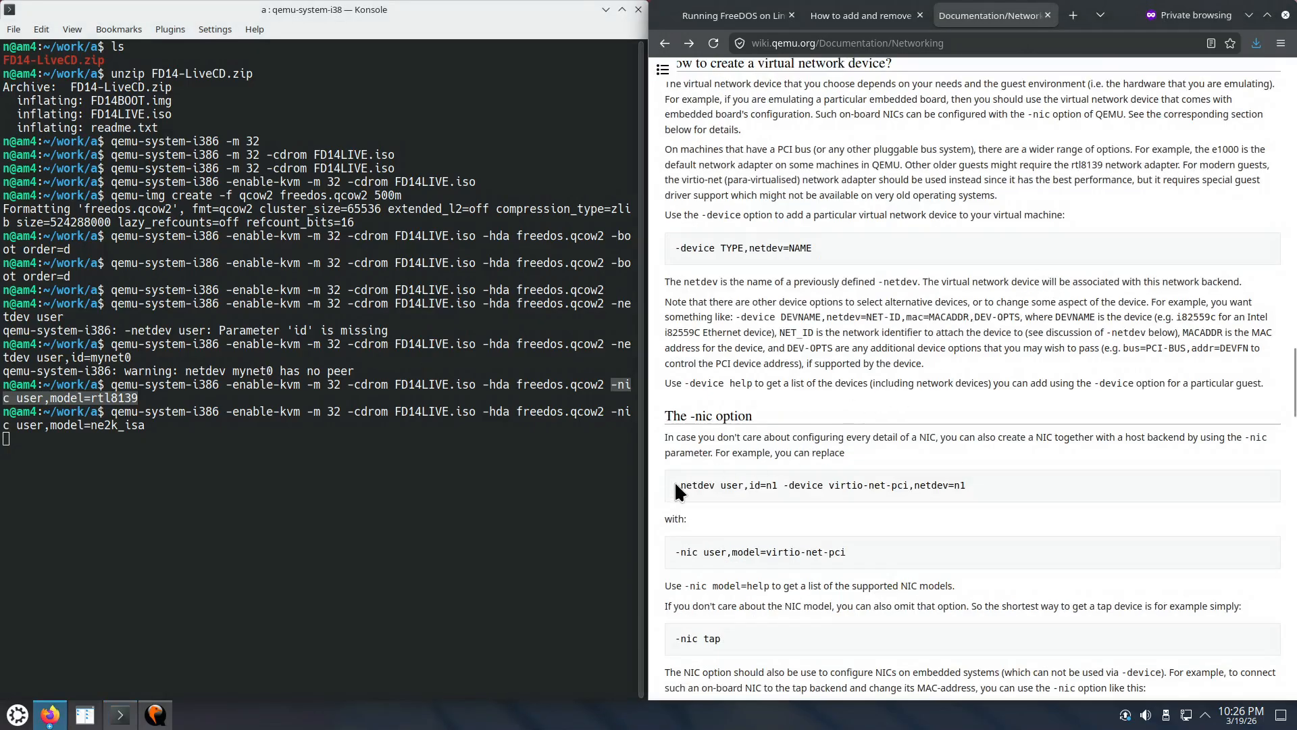
{"action": "left_click_drag", "start_coordinate": [681, 485], "coordinate": [778, 486]}
{"action": "double_click", "coordinate": [733, 486]}
{"action": "left_click", "coordinate": [810, 507]}
{"action": "double_click", "coordinate": [771, 485]}
{"action": "left_click", "coordinate": [957, 483]}
{"action": "double_click", "coordinate": [806, 485]}
{"action": "left_click_drag", "start_coordinate": [829, 486], "coordinate": [907, 488]}
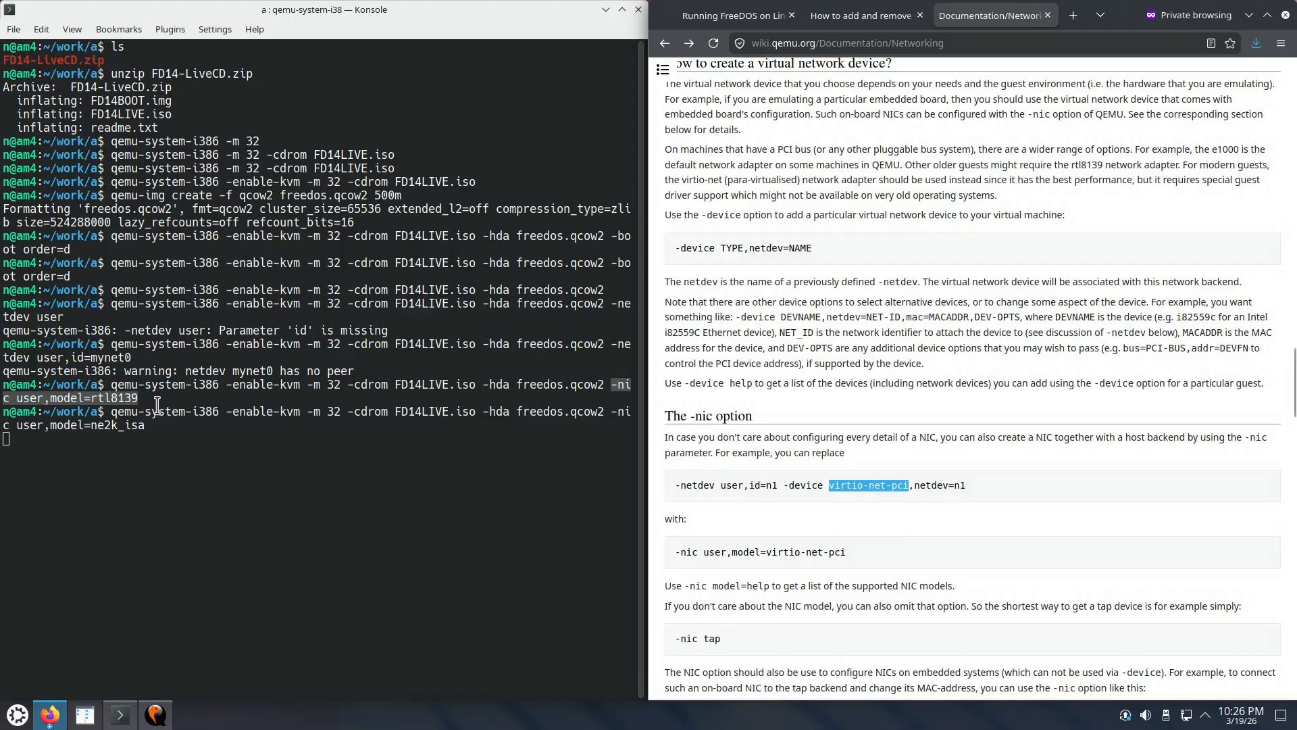
Step: Highlight the rtl8139 and ne2k_isa model names in the terminal's QEMU commands for comparison, and select the full ne2k_isa command
{"action": "left_click", "coordinate": [93, 392]}
{"action": "left_click_drag", "start_coordinate": [103, 397], "coordinate": [139, 398]}
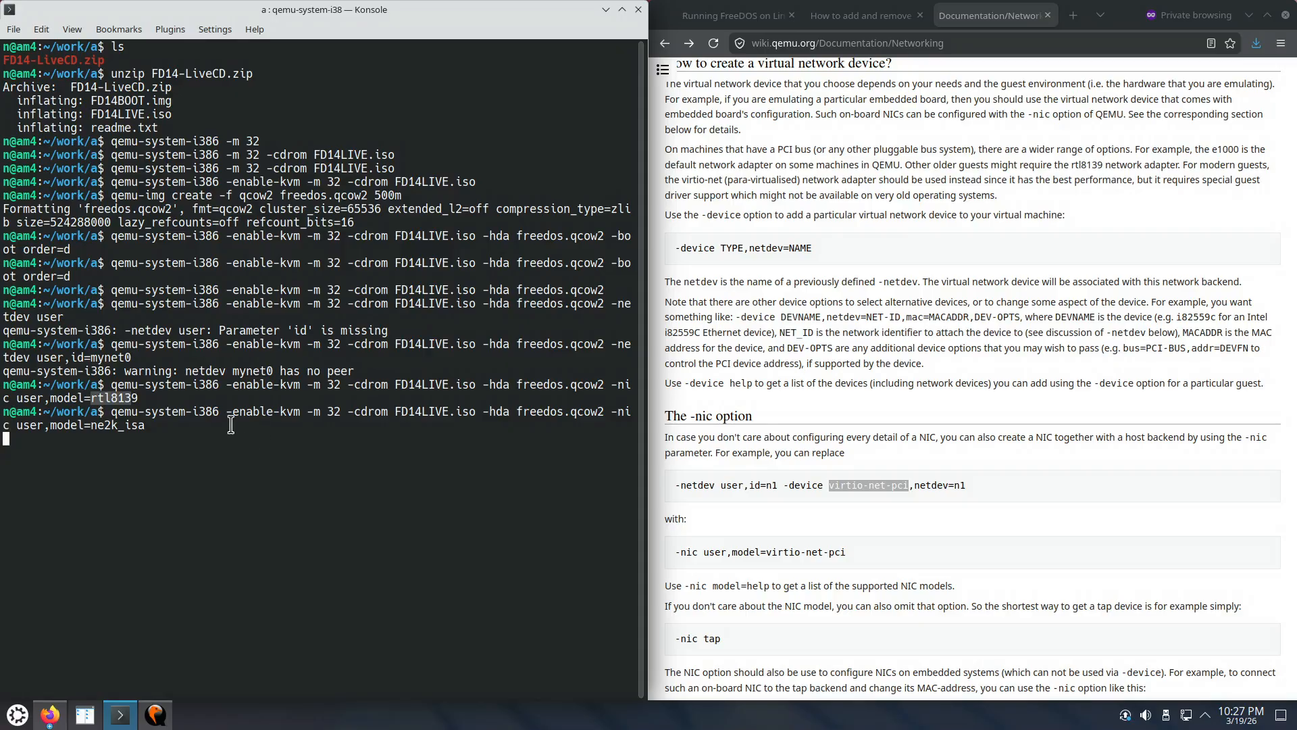
{"action": "left_click", "coordinate": [138, 398]}
{"action": "left_click_drag", "start_coordinate": [90, 397], "coordinate": [139, 398]}
{"action": "left_click", "coordinate": [92, 420]}
{"action": "left_click_drag", "start_coordinate": [91, 420], "coordinate": [145, 425]}
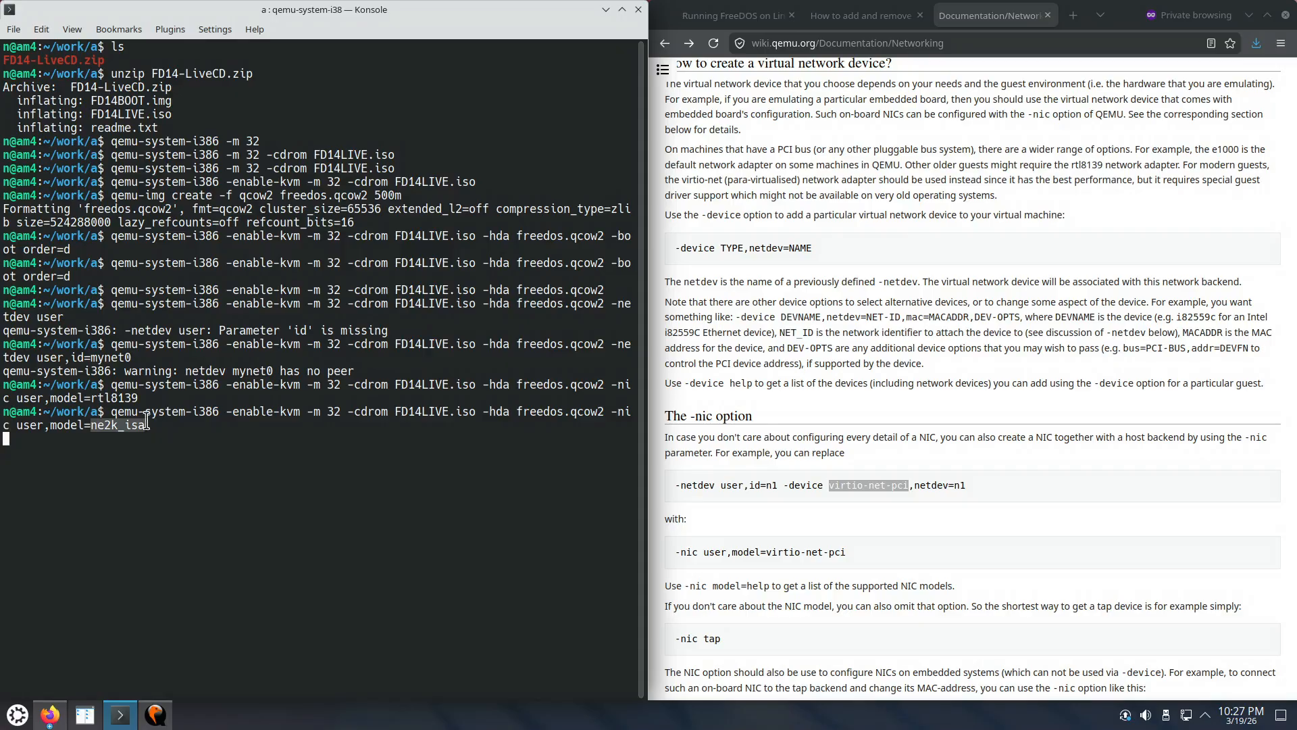
{"action": "left_click", "coordinate": [95, 397]}
{"action": "left_click_drag", "start_coordinate": [88, 397], "coordinate": [138, 398]}
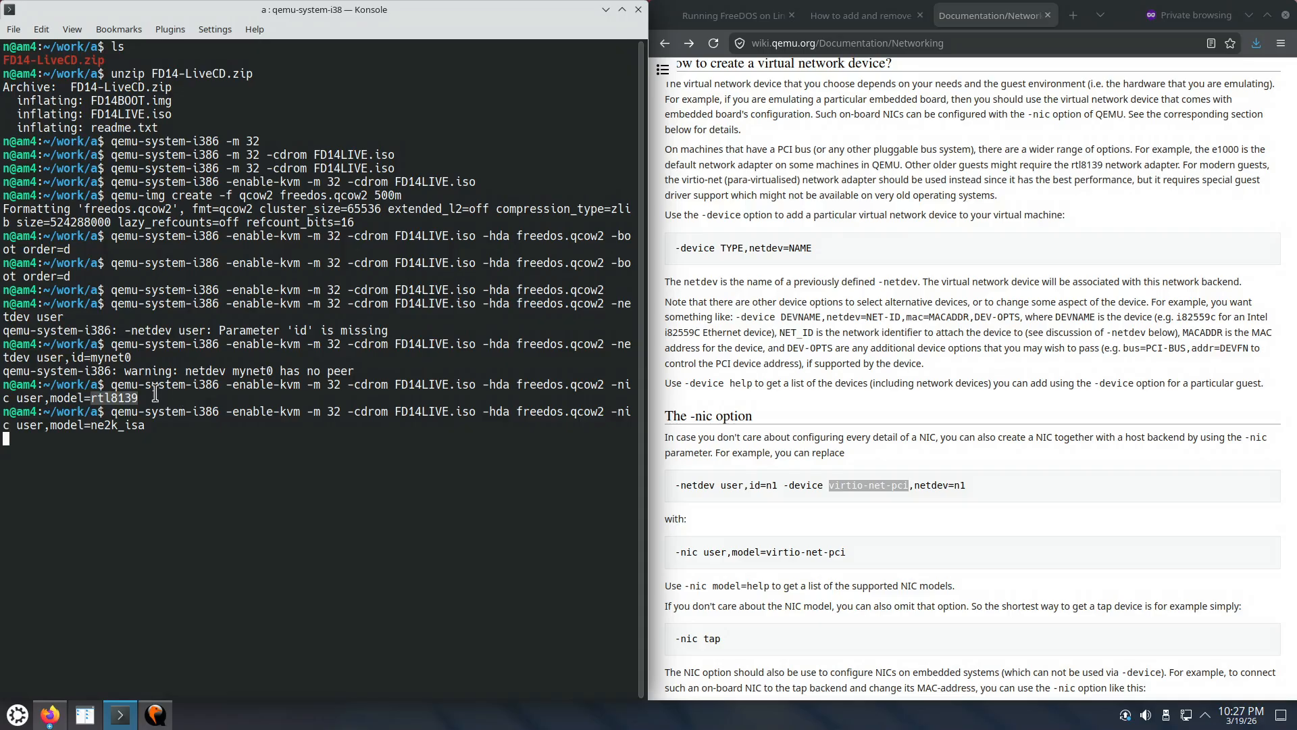
{"action": "left_click_drag", "start_coordinate": [92, 425], "coordinate": [145, 430]}
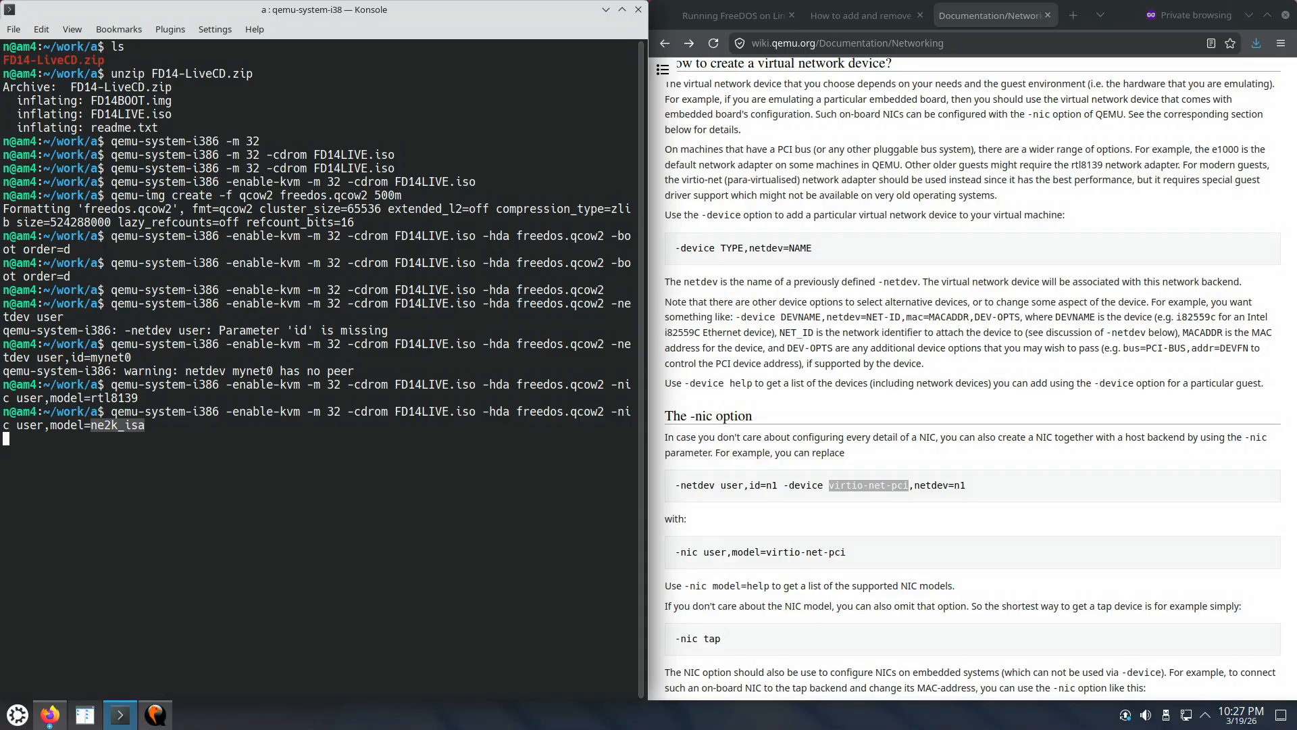
{"action": "left_click", "coordinate": [126, 416]}
{"action": "triple_click", "coordinate": [123, 420]}
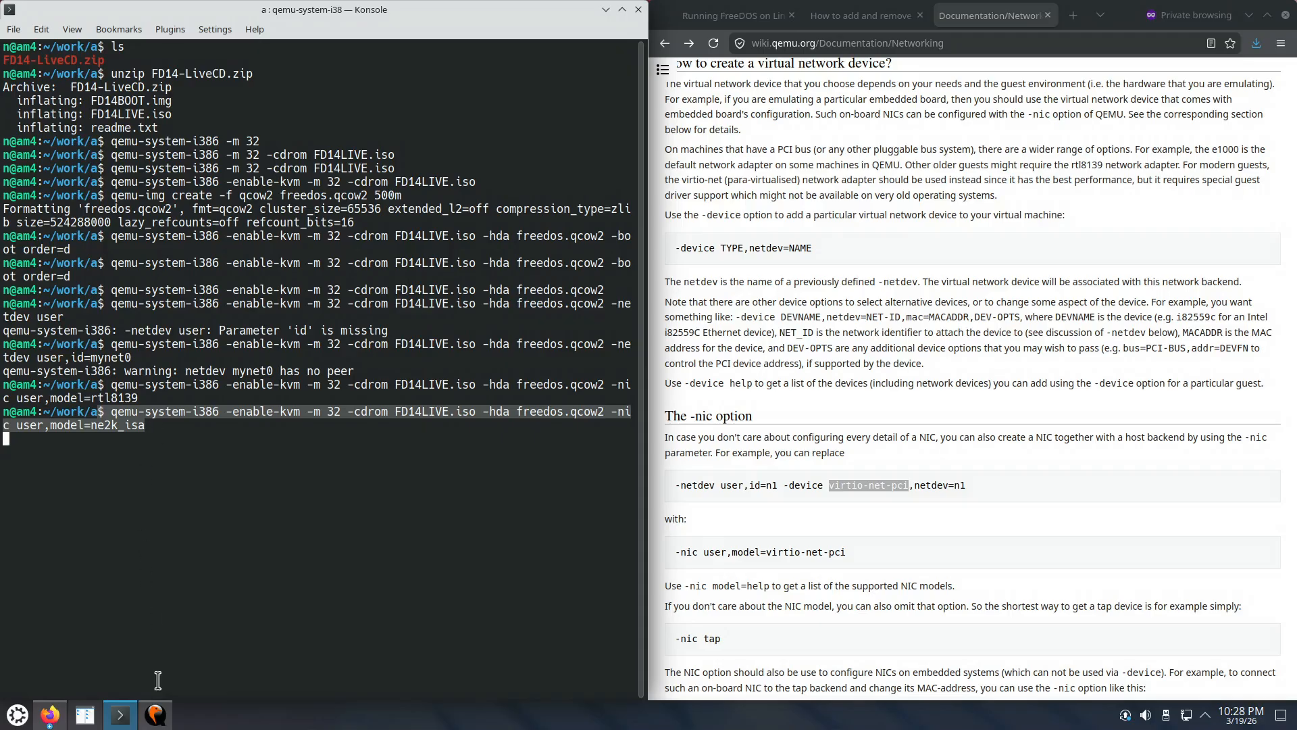
Step: Review the wiki's User Networking (SLIRP) limitations on ICMP traffic and ping from guests, highlighting the notes on Linux hosts and root setup
{"action": "scroll", "coordinate": [854, 433], "scroll_direction": "up", "scroll_amount": 5}
{"action": "scroll", "coordinate": [853, 429], "scroll_direction": "up", "scroll_amount": 5}
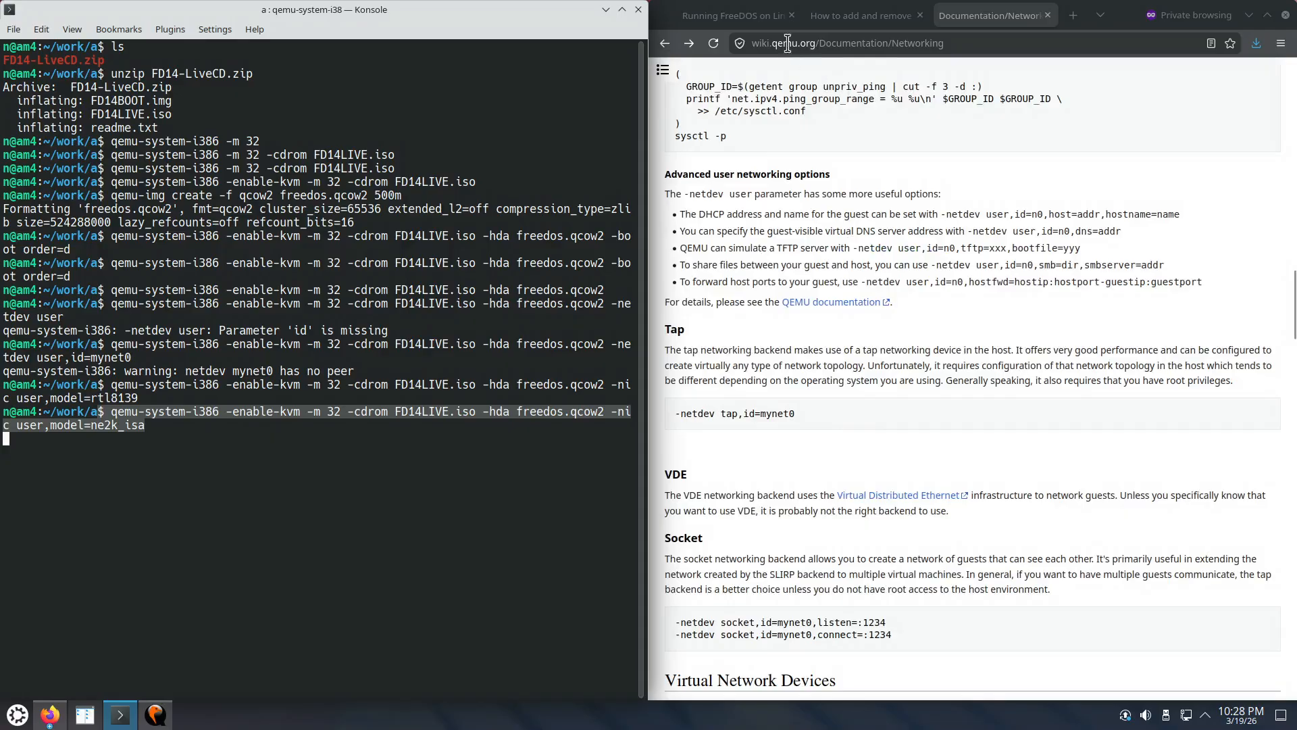
{"action": "scroll", "coordinate": [800, 339], "scroll_direction": "up", "scroll_amount": 5}
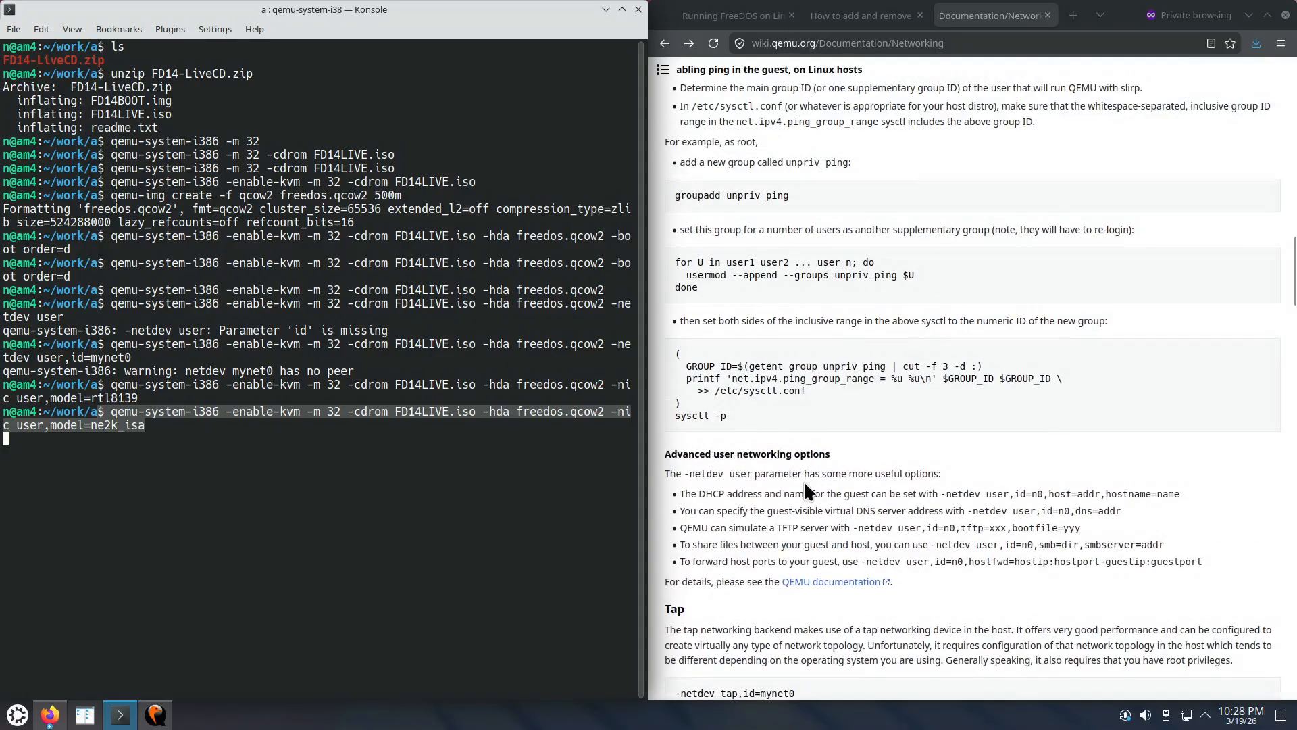
{"action": "scroll", "coordinate": [805, 480], "scroll_direction": "up", "scroll_amount": 8}
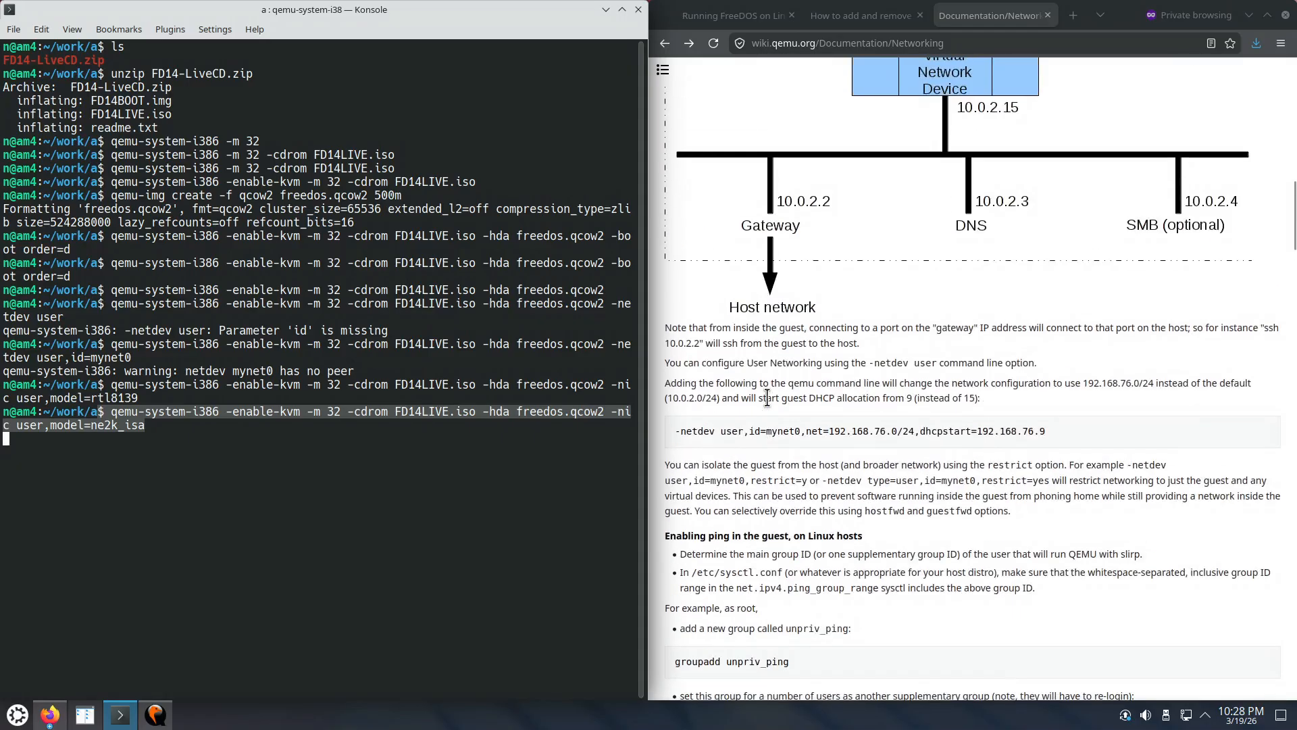
{"action": "scroll", "coordinate": [768, 397], "scroll_direction": "up", "scroll_amount": 6}
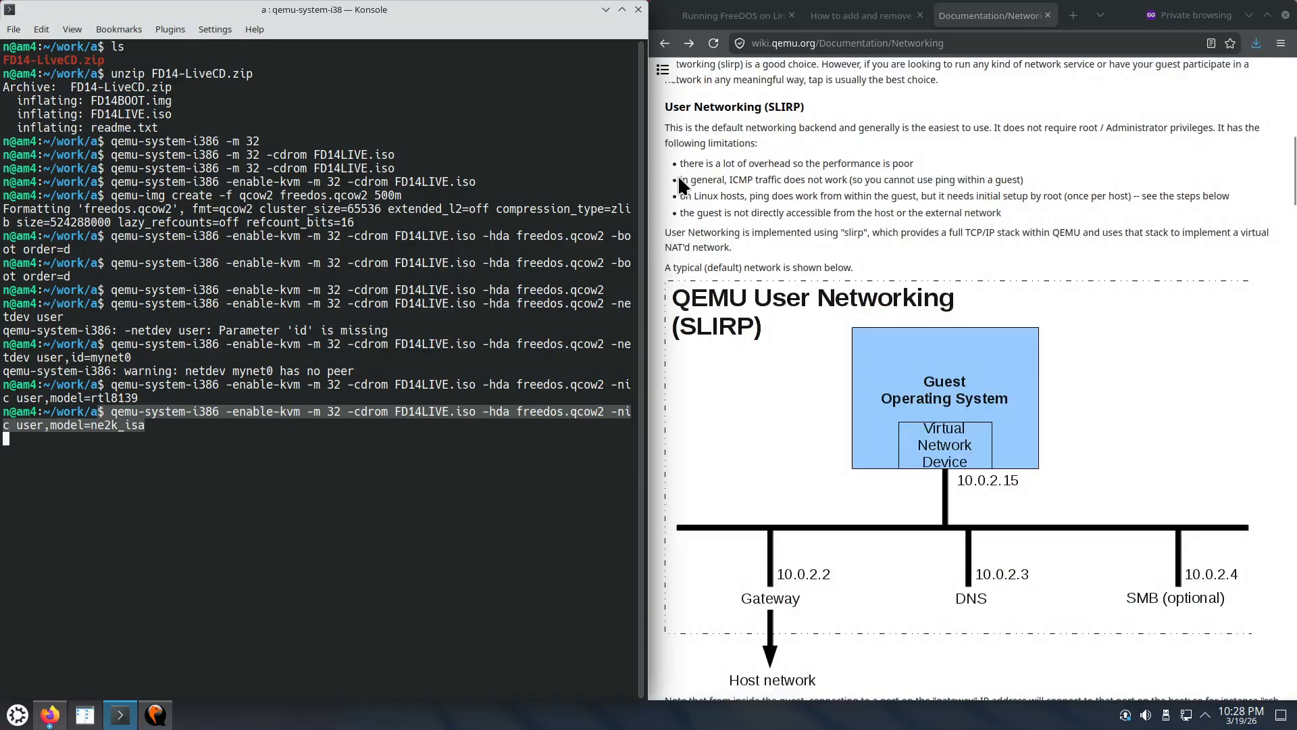
{"action": "left_click", "coordinate": [703, 178]}
{"action": "left_click_drag", "start_coordinate": [680, 180], "coordinate": [1038, 187]}
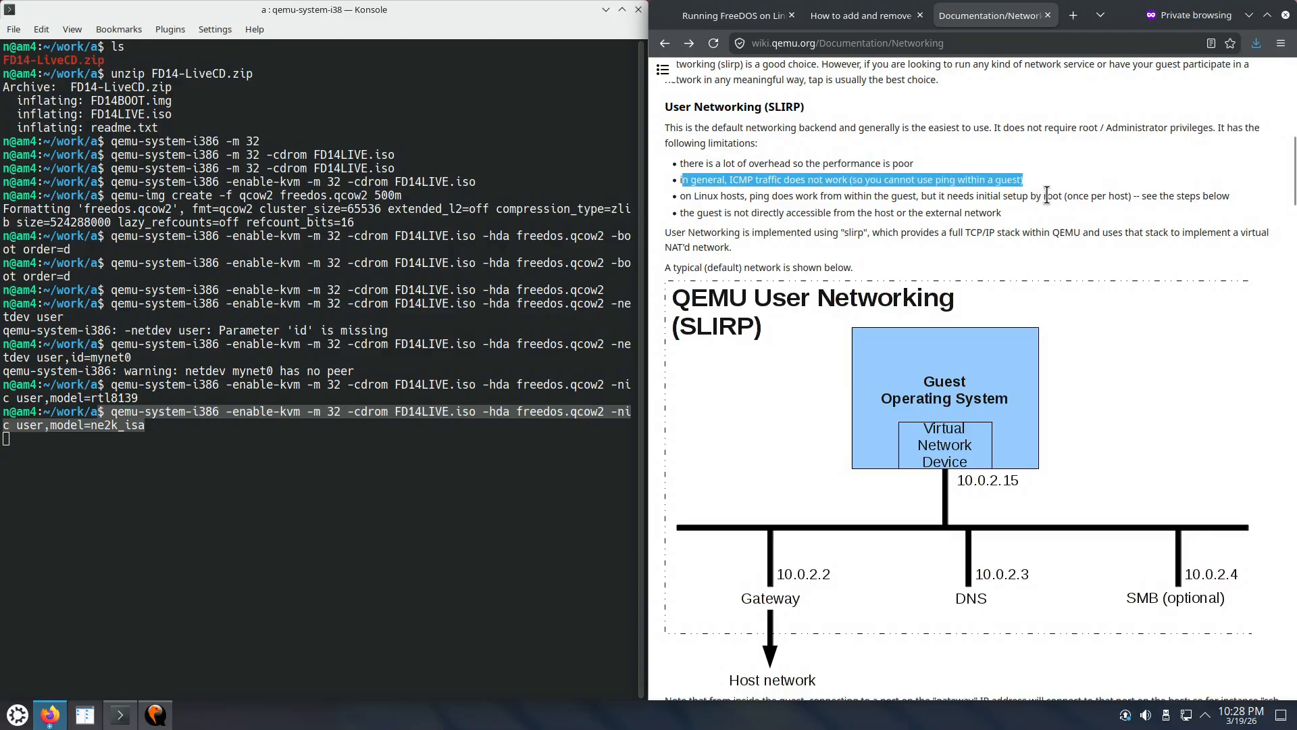
{"action": "double_click", "coordinate": [1007, 179]}
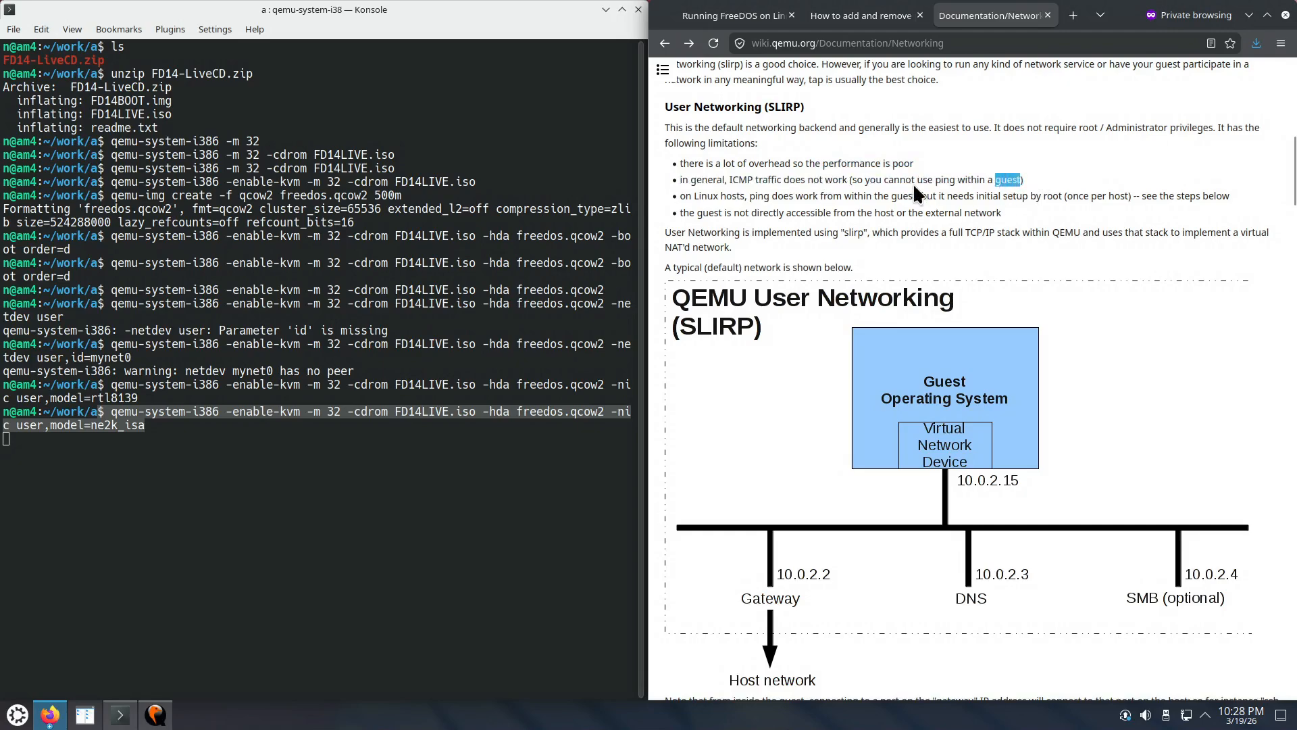
{"action": "double_click", "coordinate": [945, 180]}
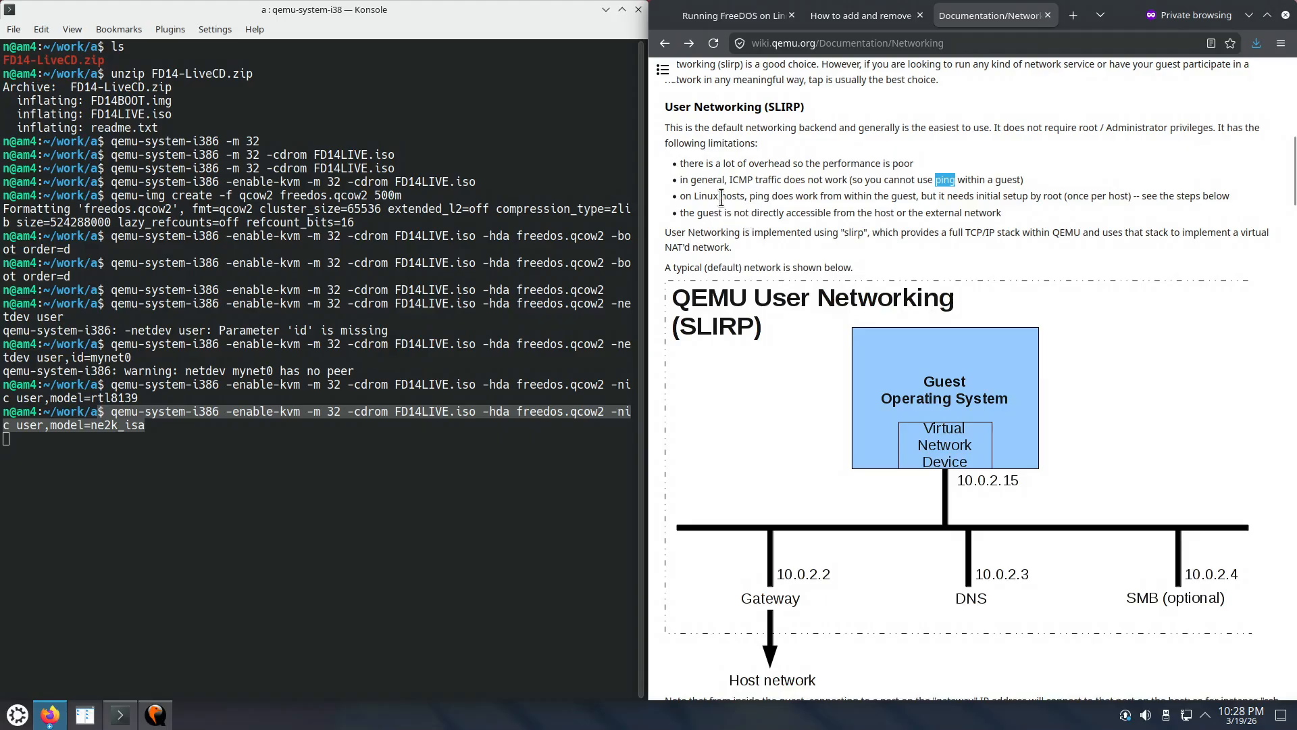
{"action": "left_click_drag", "start_coordinate": [698, 196], "coordinate": [743, 205]}
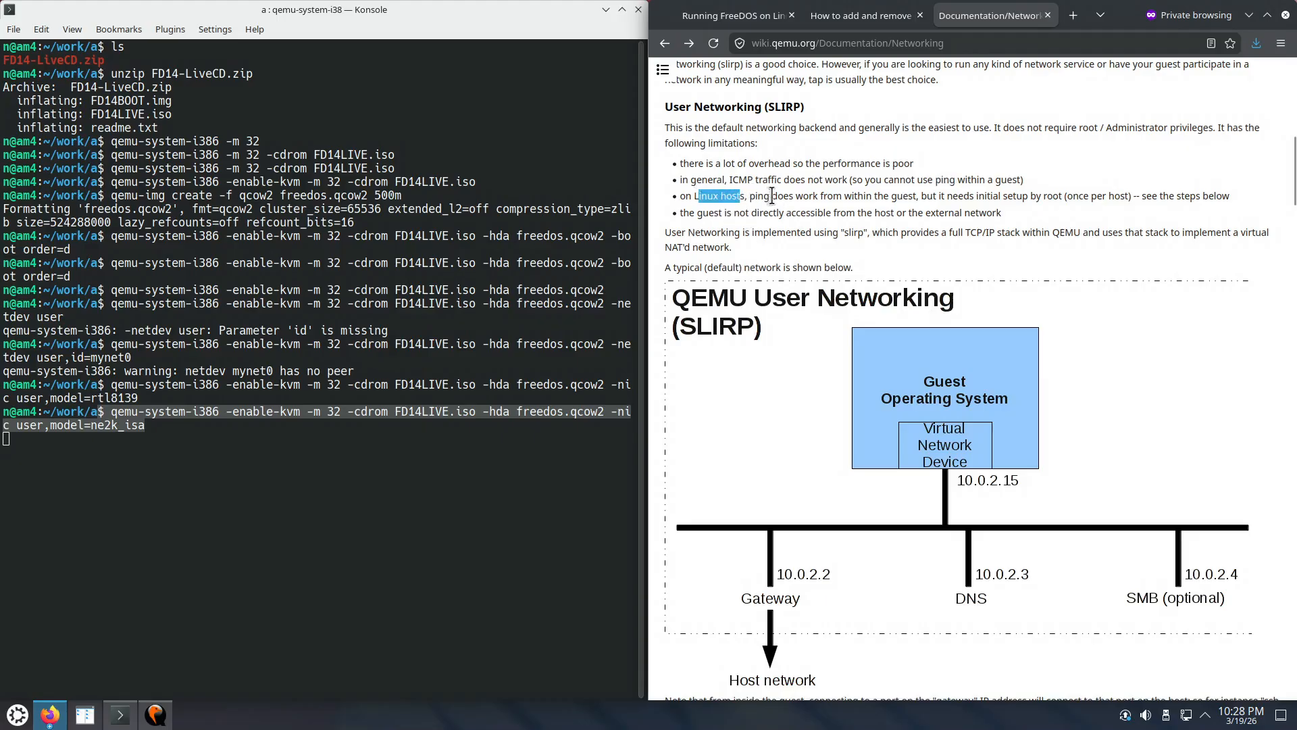
{"action": "left_click_drag", "start_coordinate": [758, 196], "coordinate": [915, 196]}
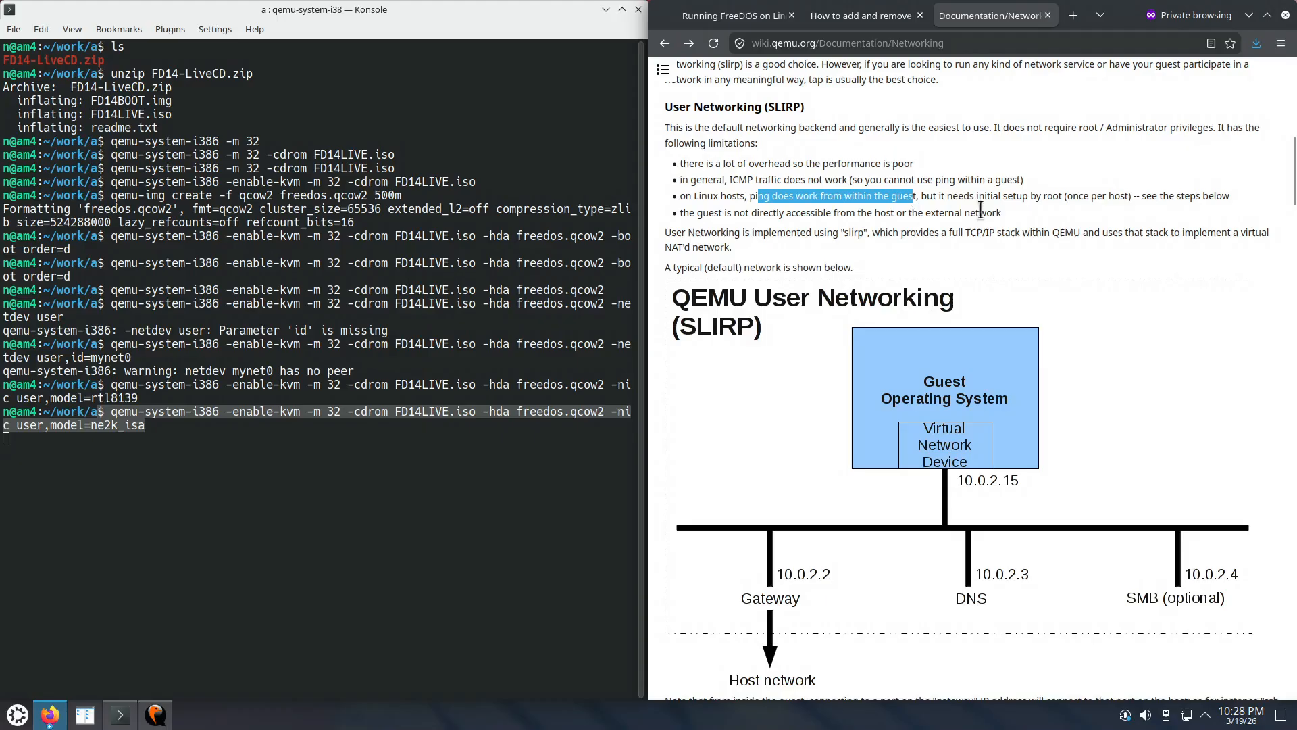
{"action": "double_click", "coordinate": [1049, 197]}
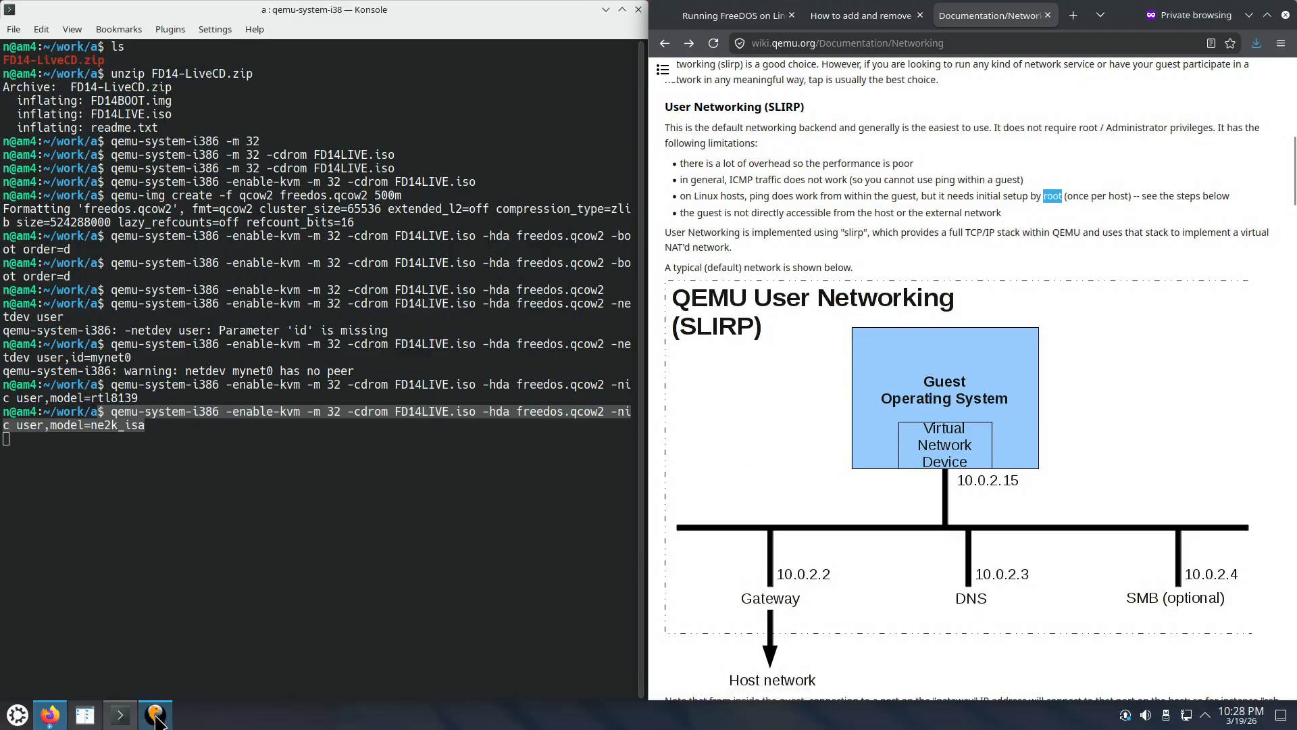
Step: Switch to the QEMU window and quit the Lynx browser running in FreeDOS, confirming the exit
{"action": "left_click", "coordinate": [155, 715]}
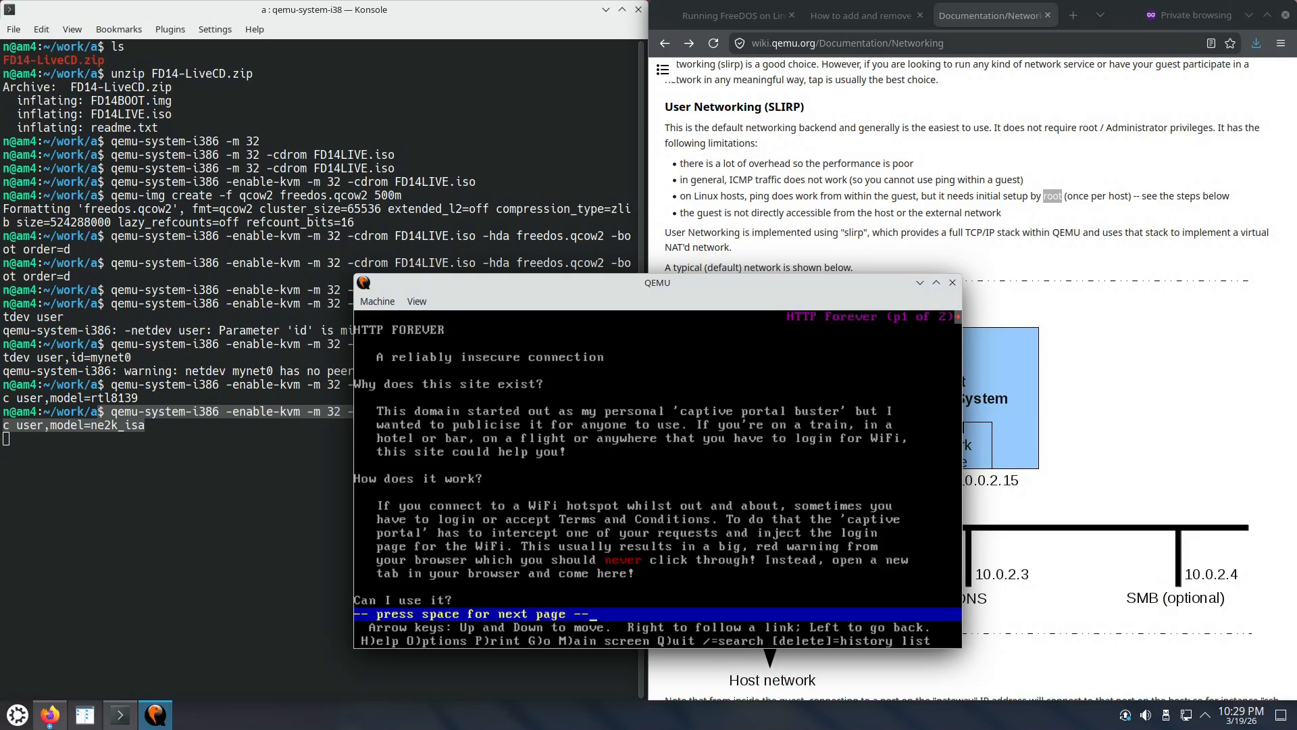
{"action": "left_click", "coordinate": [656, 524]}
{"action": "key", "text": "q"}
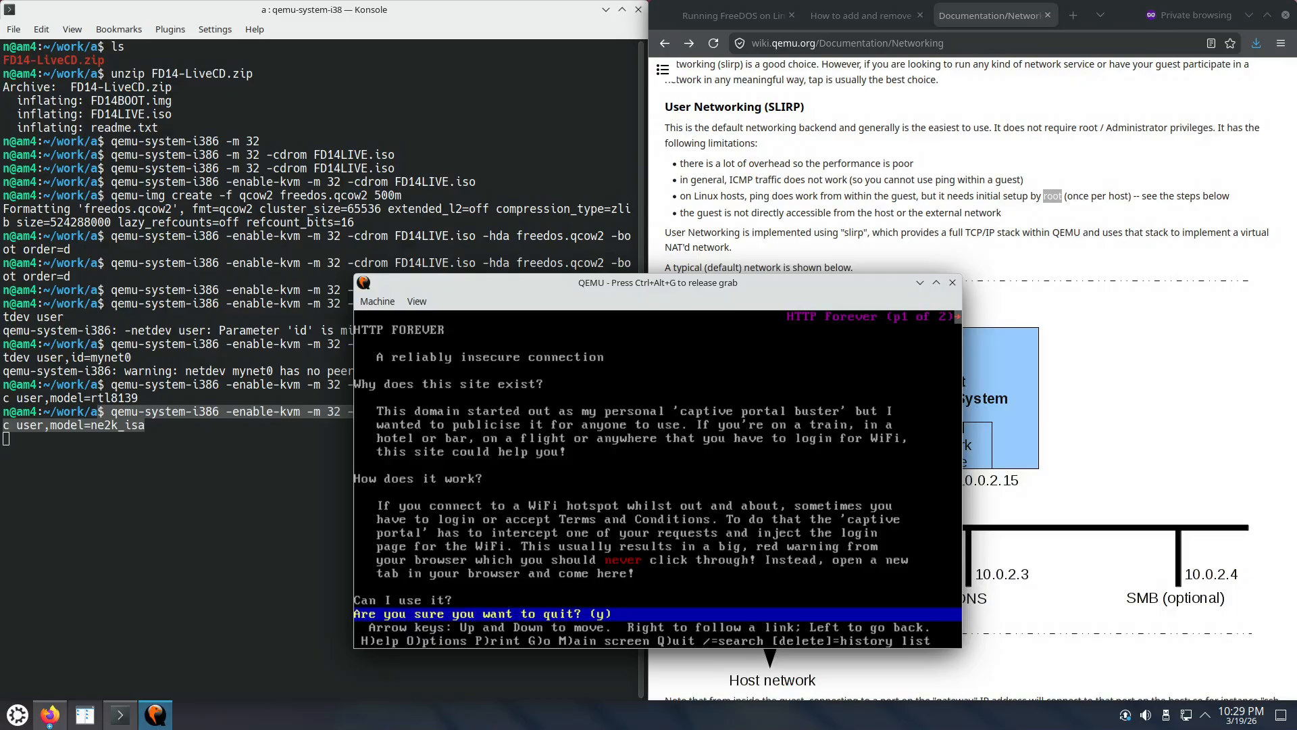
{"action": "type", "text": "ycd"}
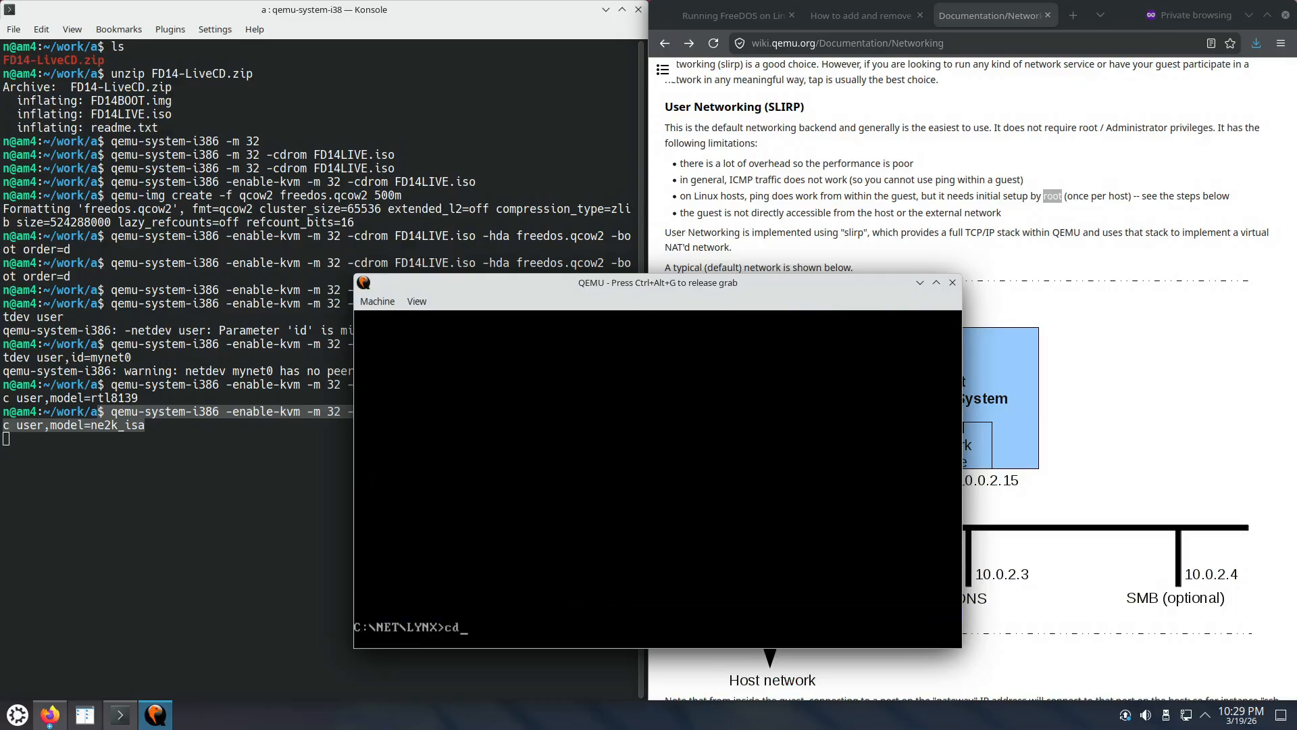
Step: Change to the root directory of drive C and clear the FreeDOS screen
{"action": "type", "text": " \\"}
{"action": "key", "text": "Return"}
{"action": "type", "text": "s"}
{"action": "key", "text": "Return"}
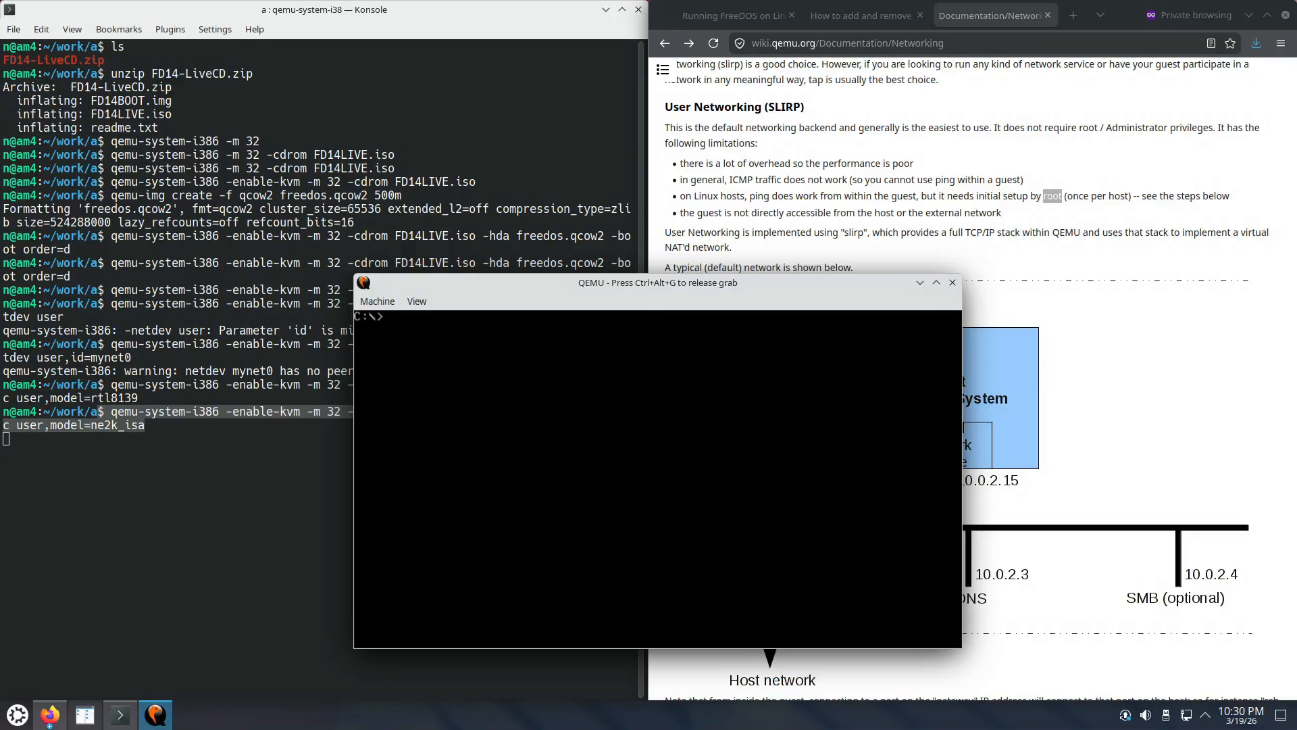
Step: List the environment variables with set to check the PATH, and look up lynx with the which command
{"action": "type", "text": "set"}
{"action": "key", "text": "Return"}
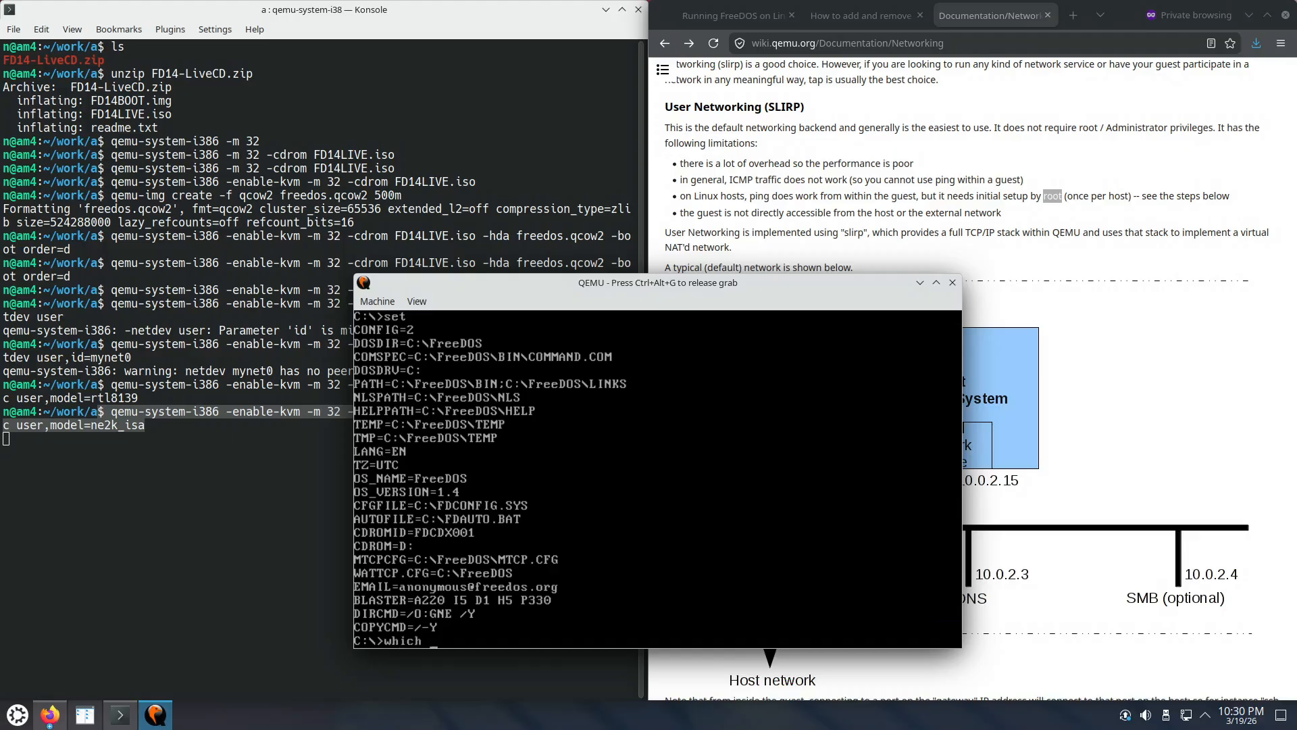
{"action": "type", "text": "lynx"}
{"action": "key", "text": "Return"}
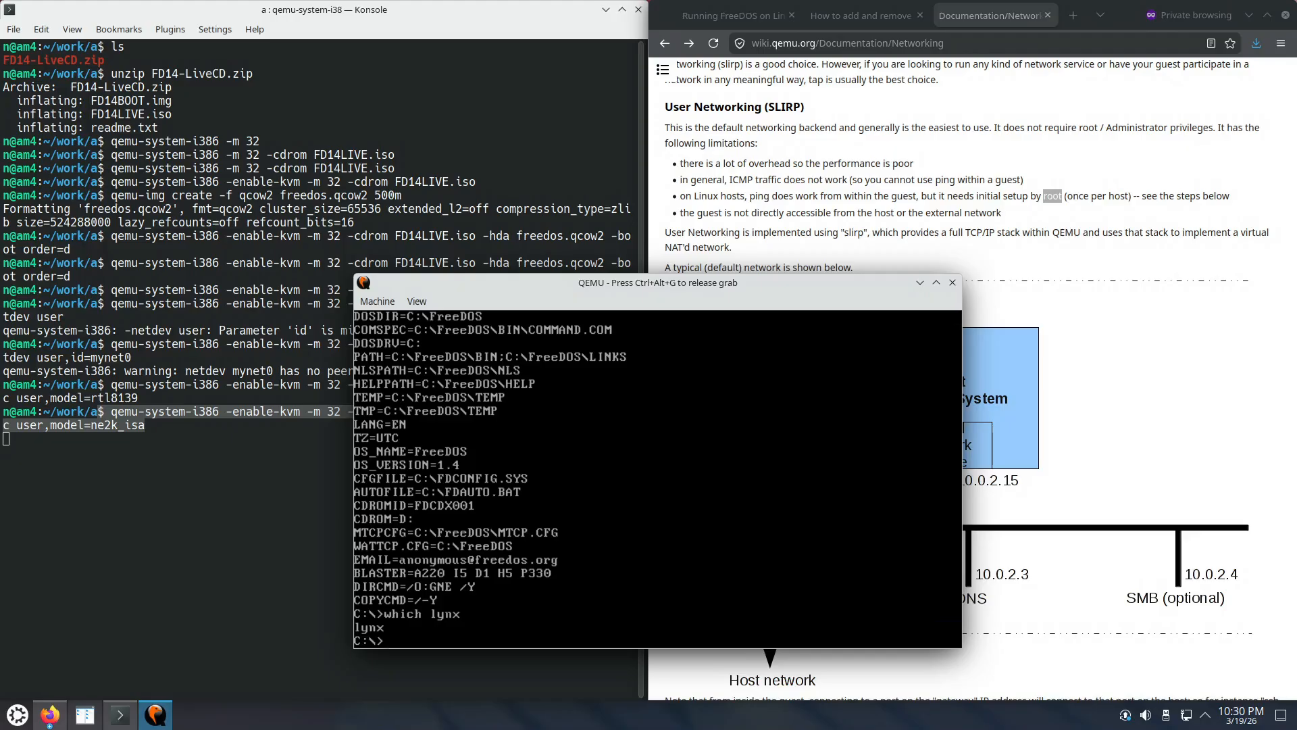
Step: List the root directory and the contents of the APPS directory, and return to the root listing
{"action": "key", "text": "Return"}
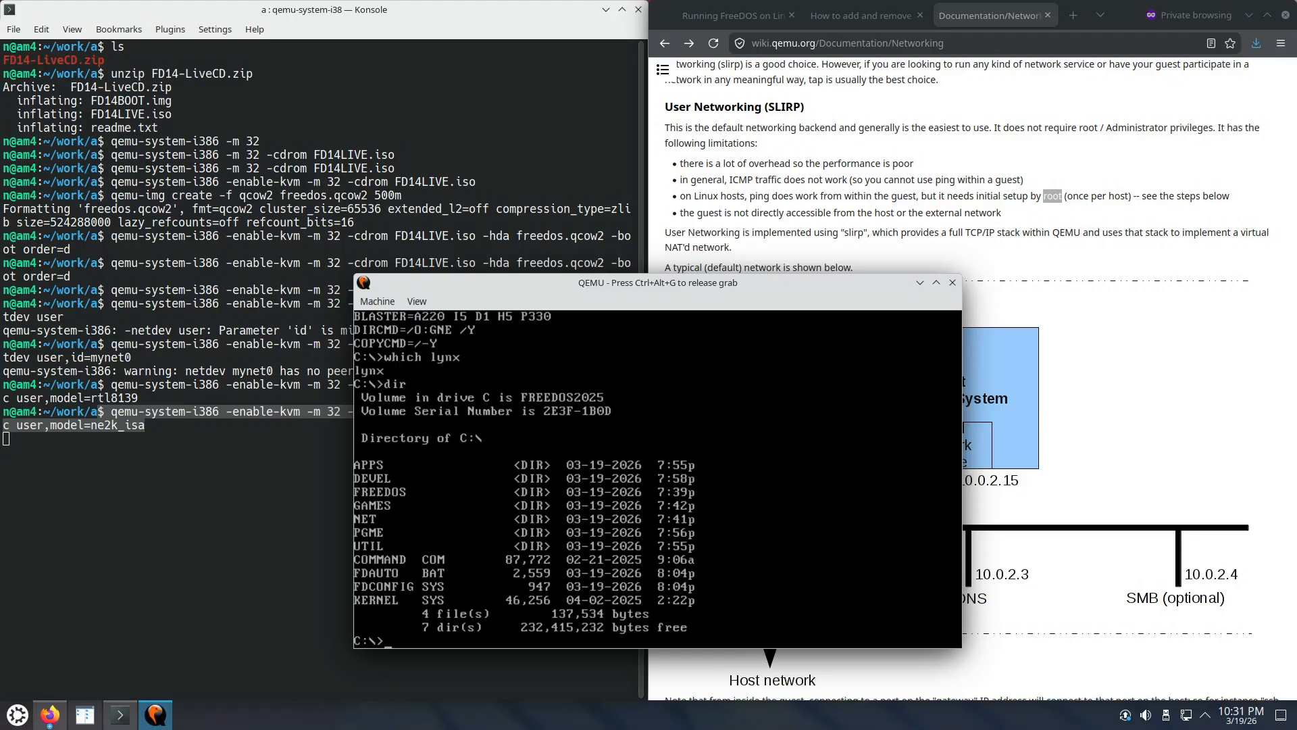
{"action": "type", "text": "ps"}
{"action": "key", "text": "Return"}
{"action": "type", "text": "dir"}
{"action": "key", "text": "Return"}
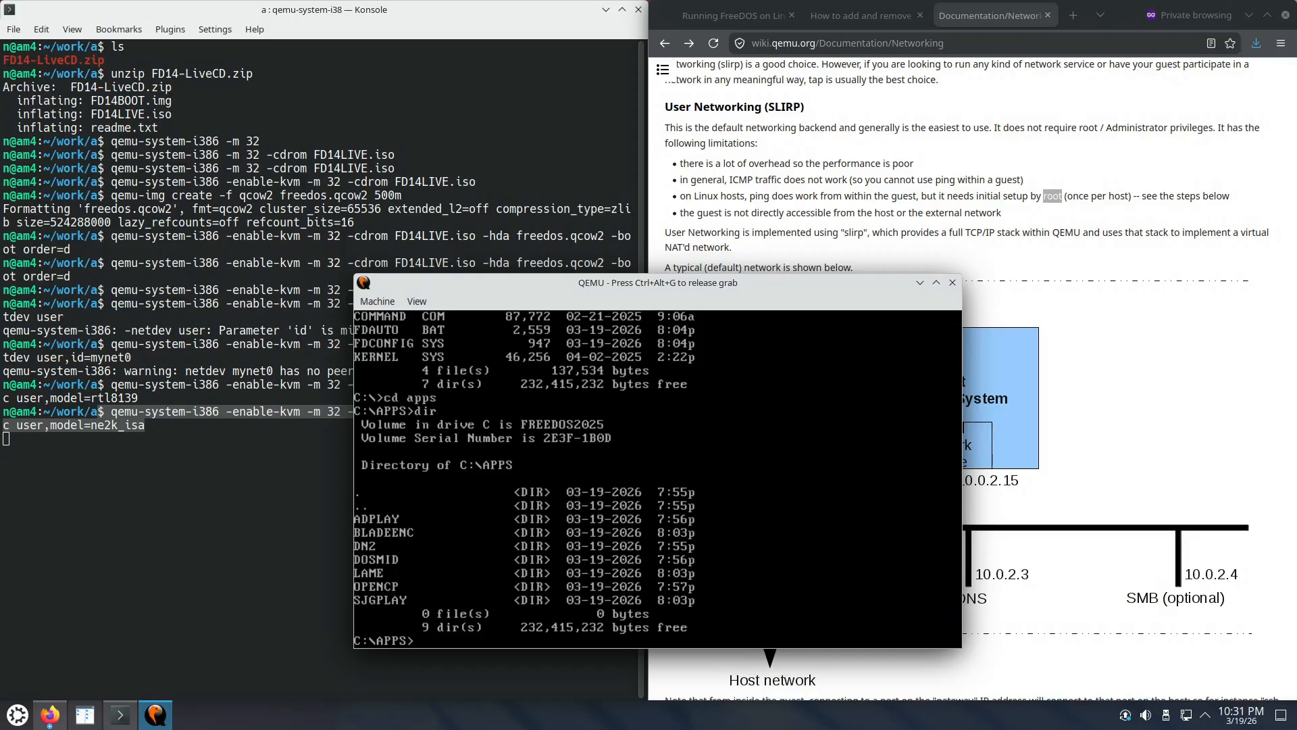
{"action": "type", "text": "d .."}
{"action": "key", "text": "Return"}
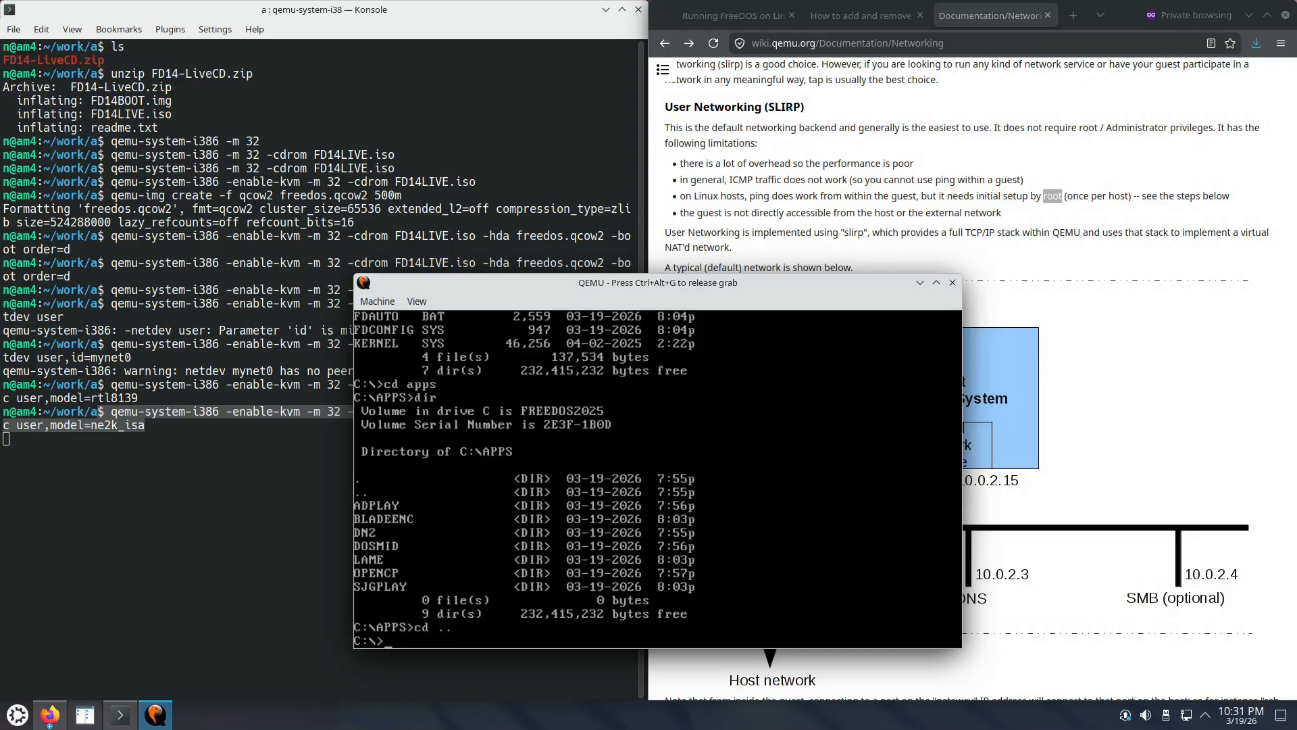
{"action": "type", "text": "dir"}
{"action": "key", "text": "Return"}
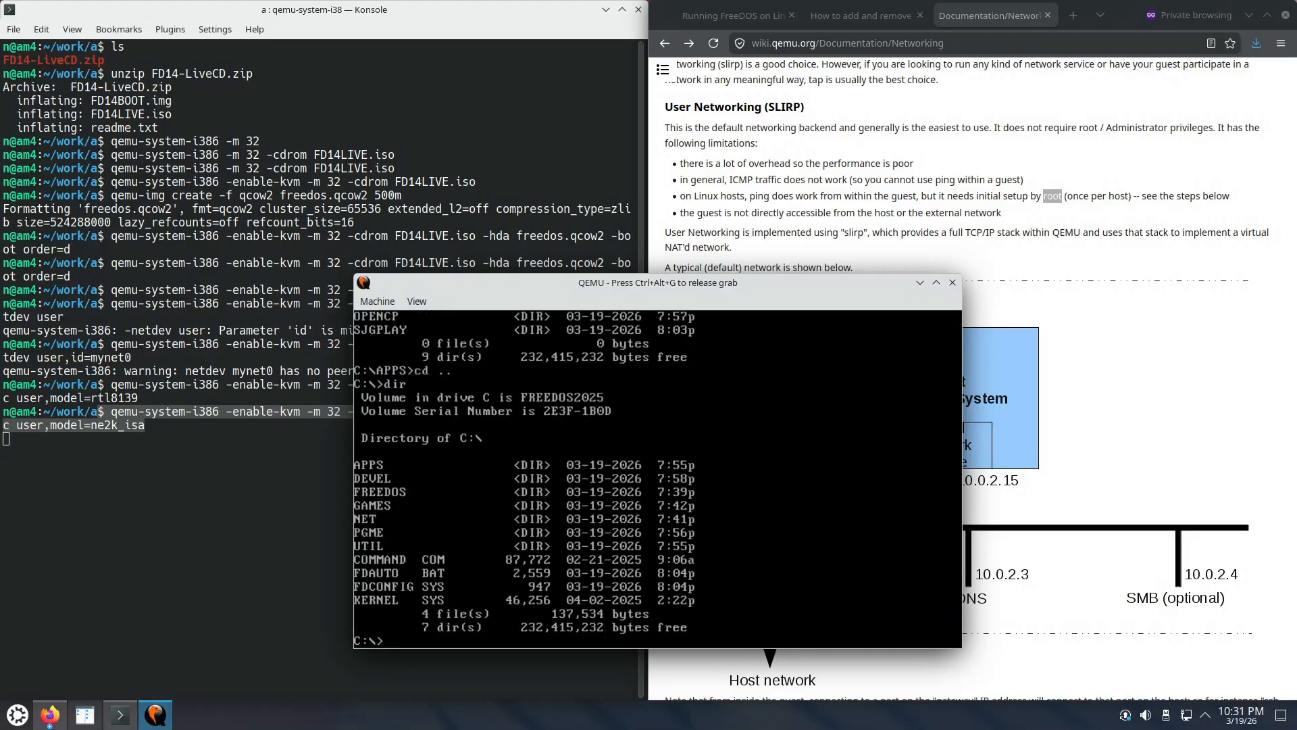
Step: Change into the NET directory and list its contents
{"action": "type", "text": "cd net"}
{"action": "key", "text": "BackSpace"}
{"action": "key", "text": "BackSpace"}
{"action": "key", "text": "BackSpace"}
{"action": "type", "text": "CD Net"}
{"action": "key", "text": "Return"}
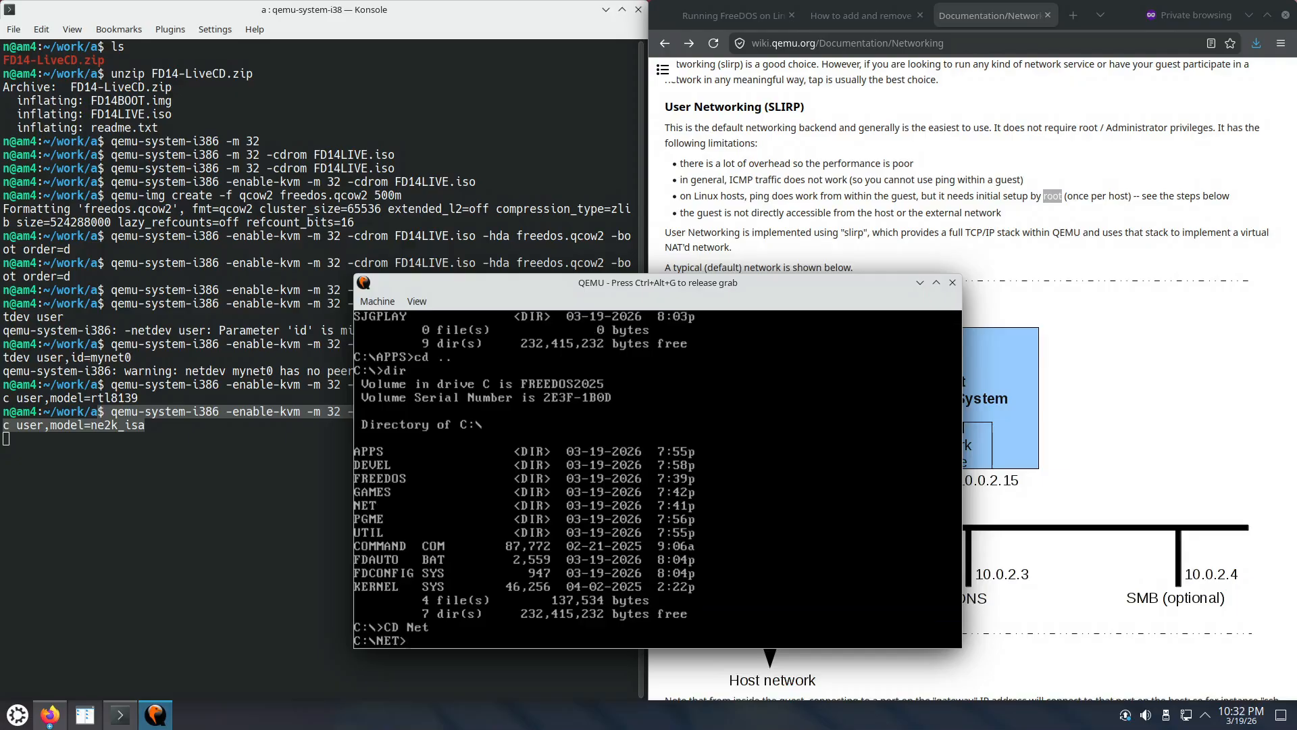
{"action": "type", "text": "dir"}
{"action": "key", "text": "Return"}
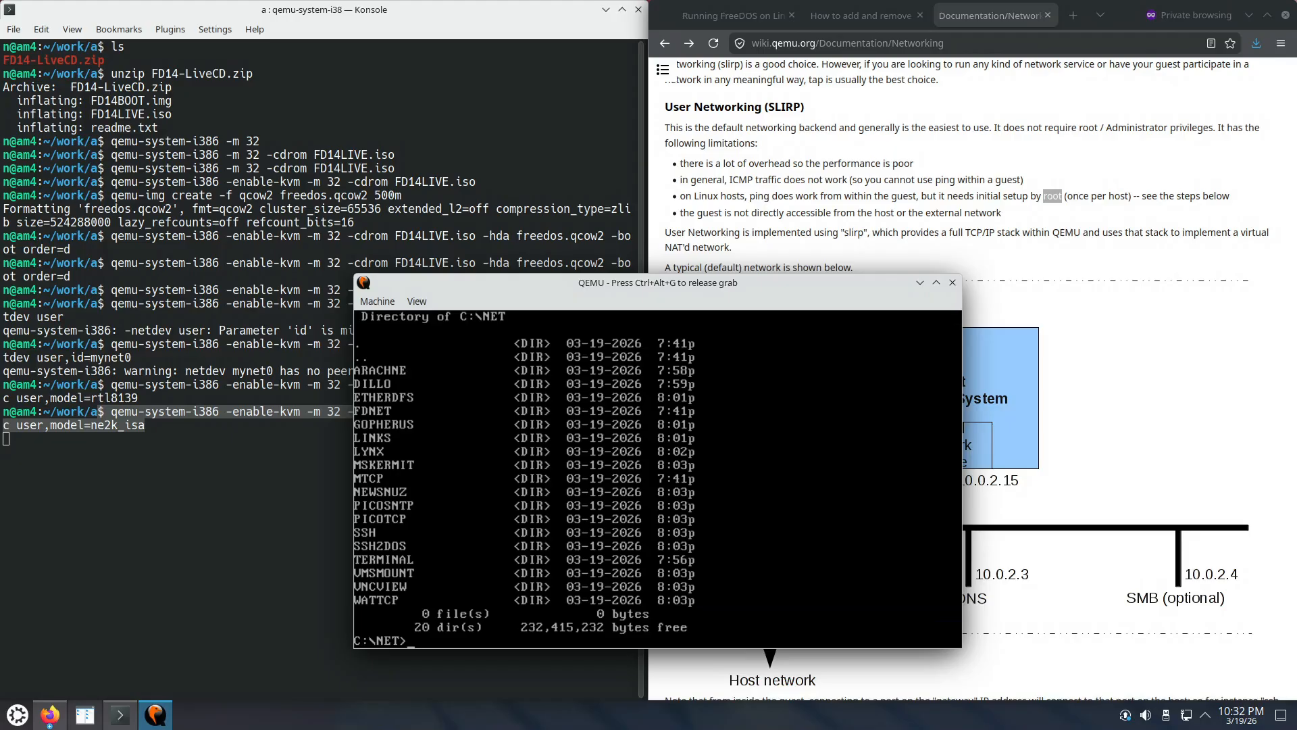
Step: Change into the LYNX directory inside NET and list its files
{"action": "type", "text": "cd LYNX\\"}
{"action": "key", "text": "Return"}
{"action": "type", "text": "dir"}
{"action": "key", "text": "Return"}
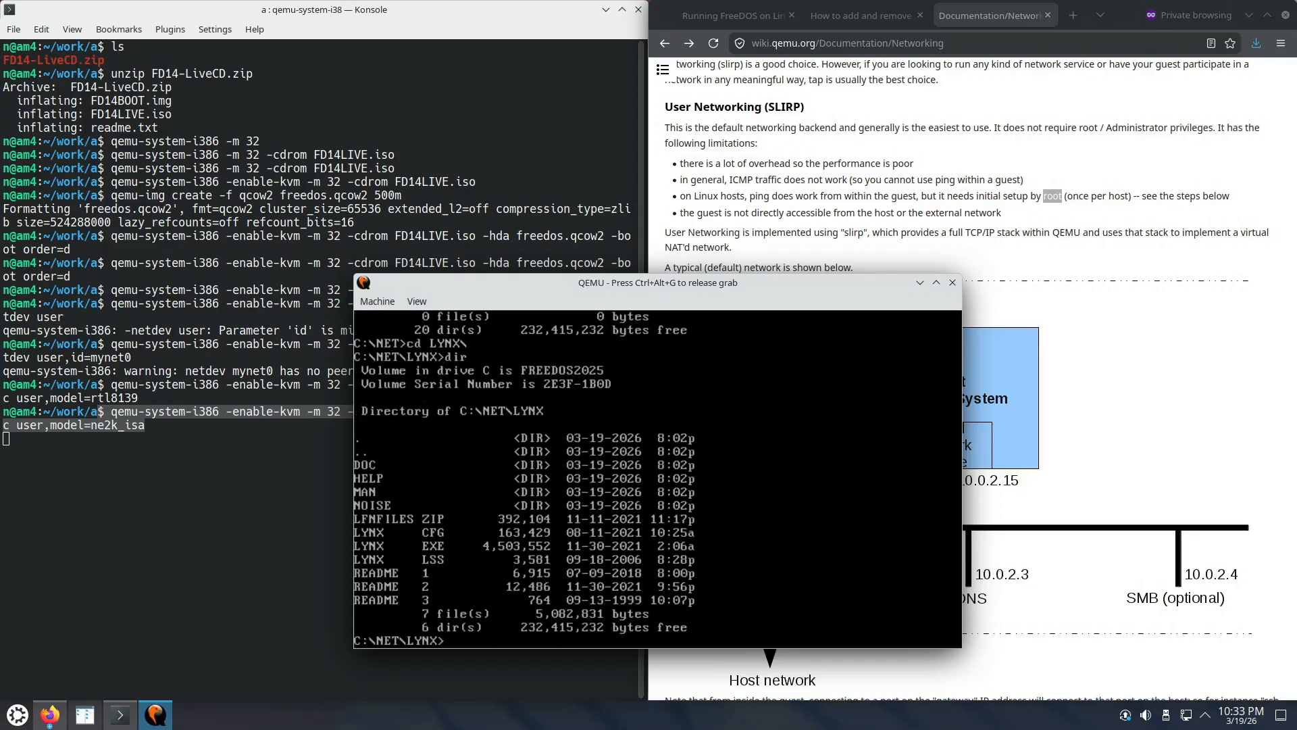
Step: Open httpforever.com in Lynx from the LYNX directory
{"action": "type", "text": "lynx"}
{"action": "type", "text": "httpforever.com"}
{"action": "key", "text": "Return"}
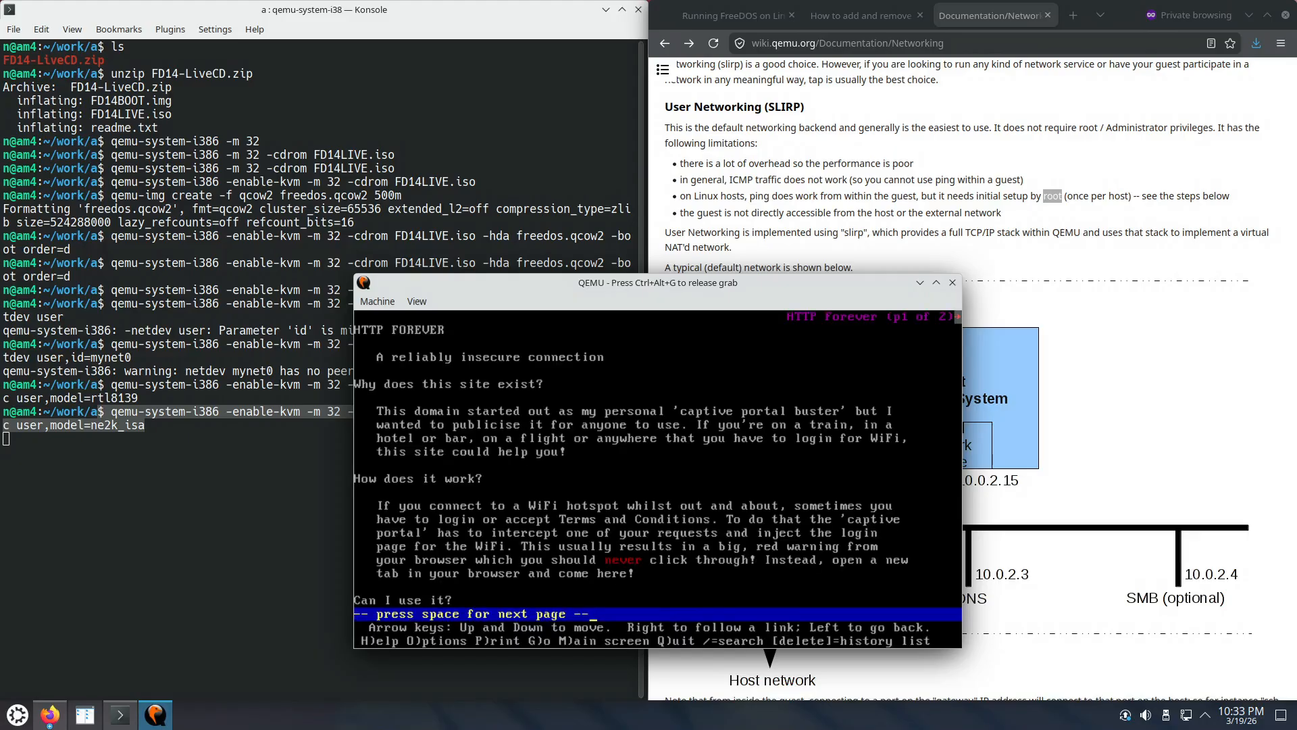
Step: Read through both pages of the HTTP Forever site, from the introduction to the author and project links
{"action": "key", "text": "Down"}
{"action": "key", "text": "Down"}
{"action": "key", "text": "Down"}
{"action": "key", "text": "Down"}
{"action": "key", "text": "Down"}
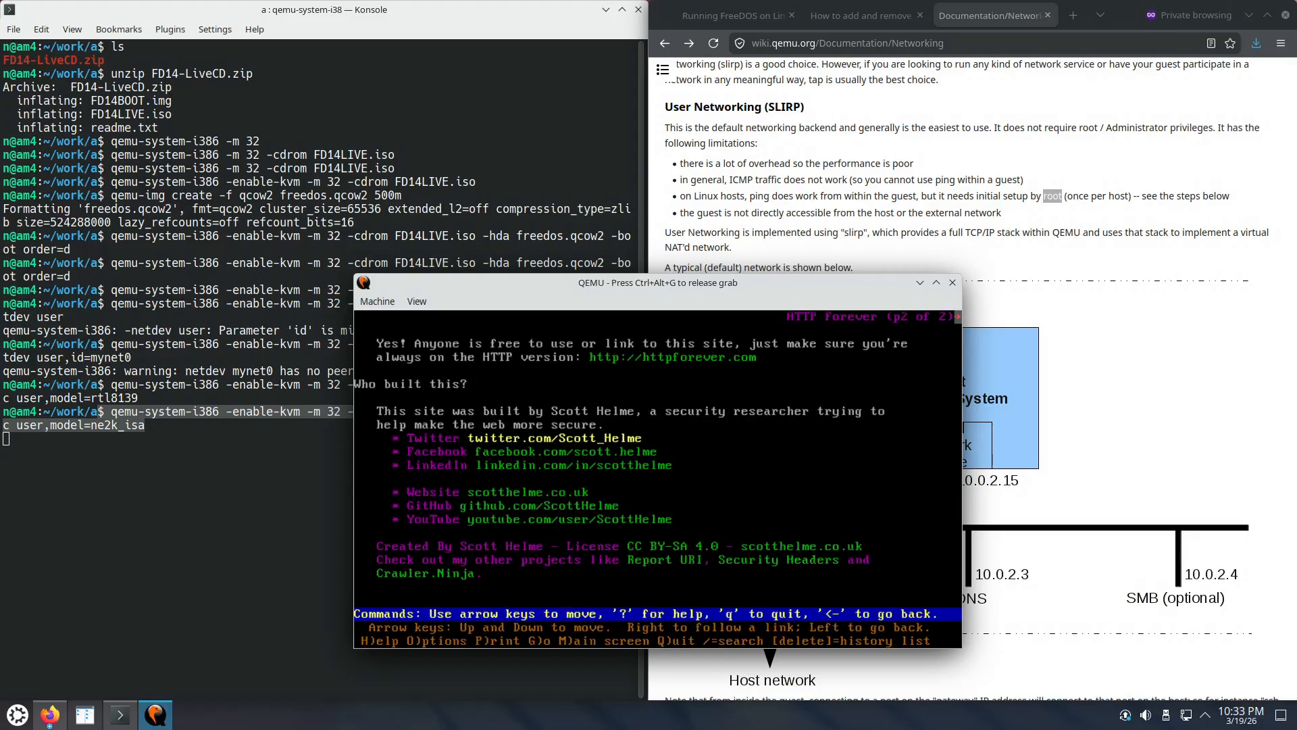
{"action": "key", "text": "Up"}
{"action": "key", "text": "Up"}
{"action": "key", "text": "Up"}
{"action": "key", "text": "Up"}
{"action": "key", "text": "Up"}
{"action": "key", "text": "Up"}
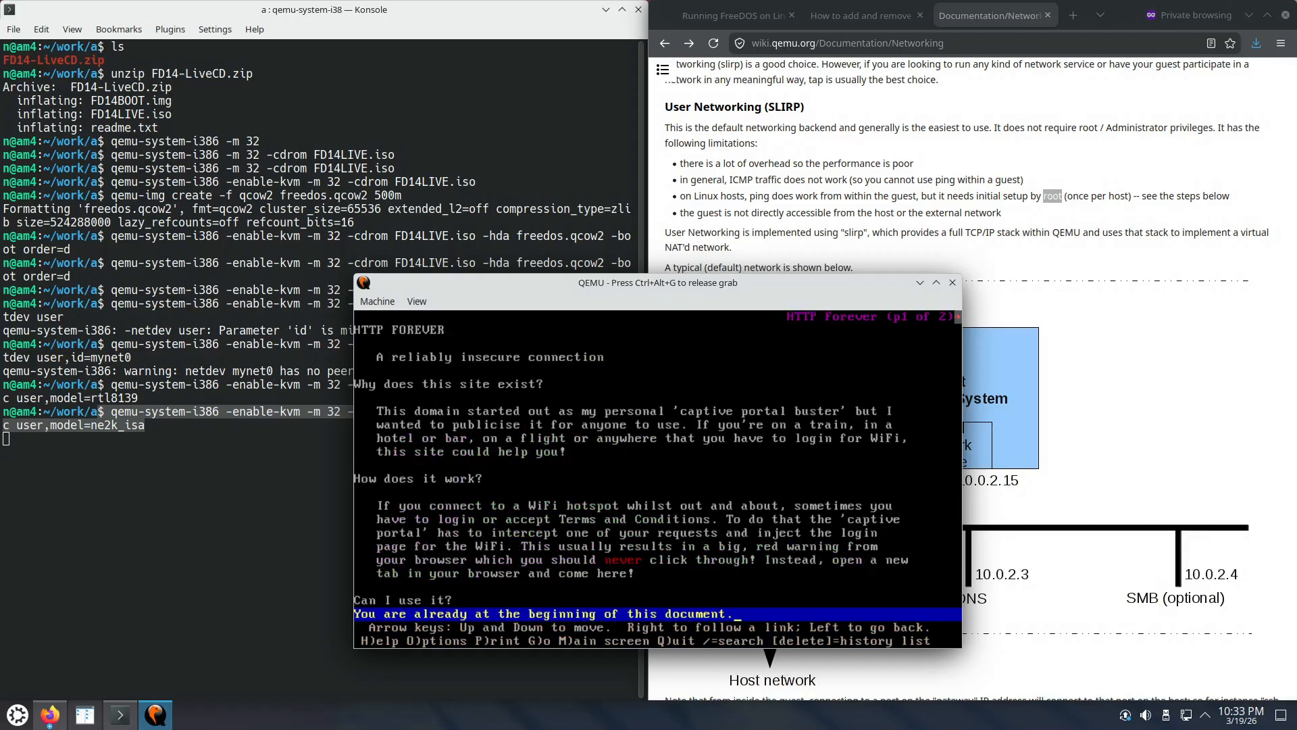
{"action": "key", "text": "Down"}
{"action": "key", "text": "Down"}
{"action": "key", "text": "Down"}
{"action": "key", "text": "Down"}
{"action": "key", "text": "Down"}
{"action": "key", "text": "Down"}
{"action": "key", "text": "Down"}
{"action": "key", "text": "Down"}
{"action": "key", "text": "Up"}
{"action": "key", "text": "Up"}
{"action": "key", "text": "Up"}
{"action": "key", "text": "Up"}
{"action": "key", "text": "Up"}
{"action": "key", "text": "Up"}
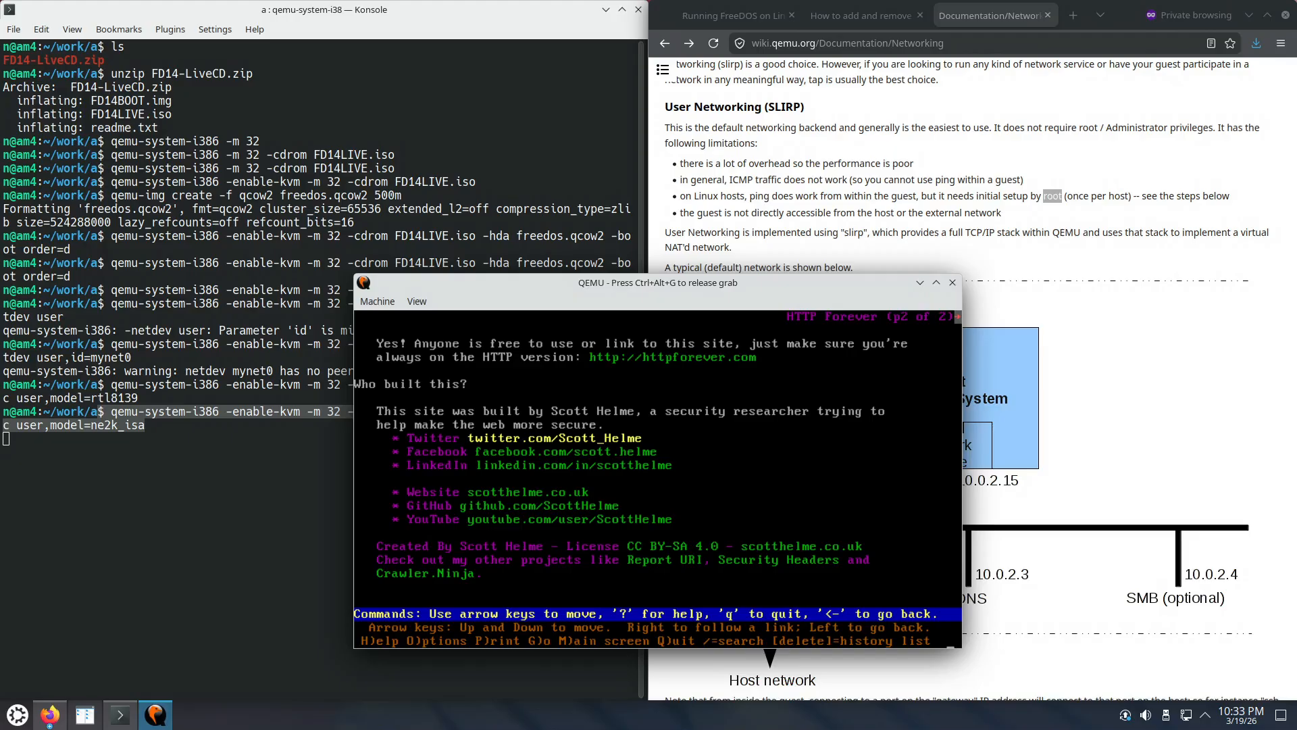
{"action": "key", "text": "Up"}
{"action": "key", "text": "Up"}
Step: Follow the GitHub link on the second HTTP Forever page, continuing past the SSL certificate error and always allowing github.com cookies
{"action": "key", "text": "Down"}
{"action": "key", "text": "Down"}
{"action": "key", "text": "Down"}
{"action": "key", "text": "Down"}
{"action": "key", "text": "Down"}
{"action": "key", "text": "Down"}
{"action": "key", "text": "Down"}
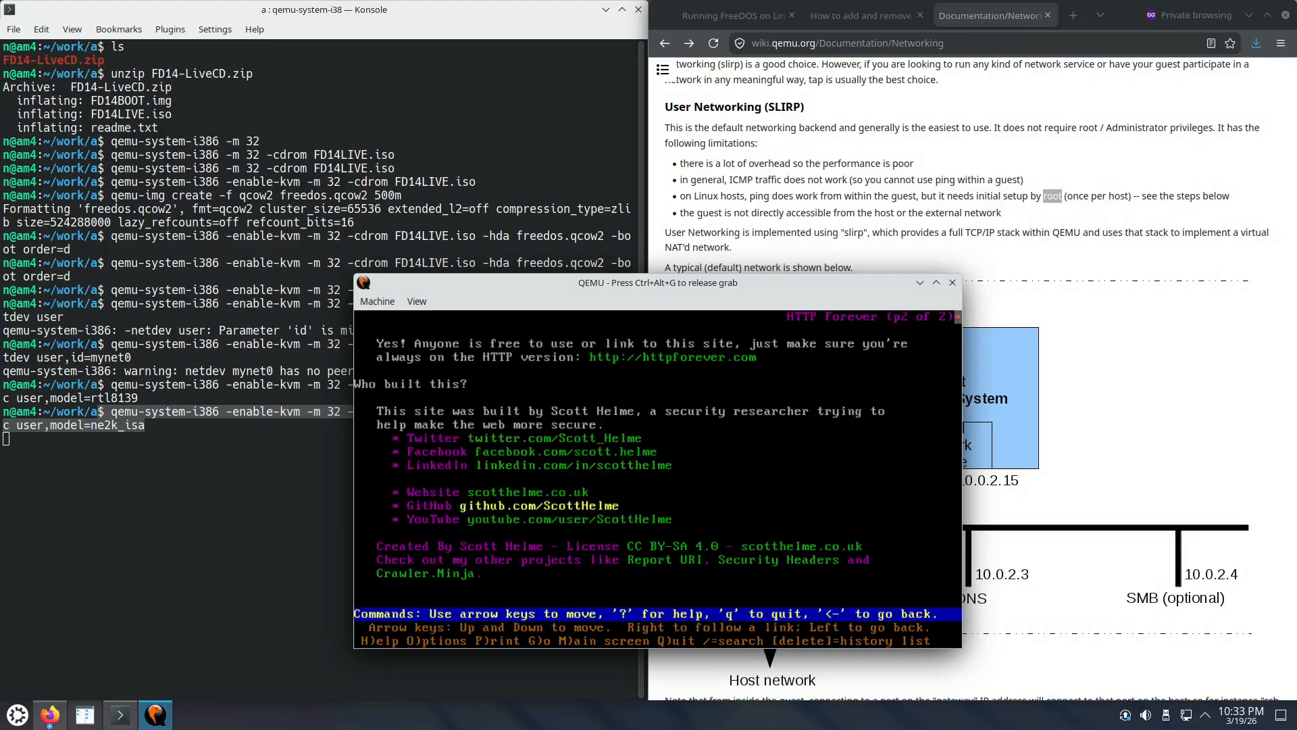
{"action": "key", "text": "Up"}
{"action": "key", "text": "Up"}
{"action": "key", "text": "Right"}
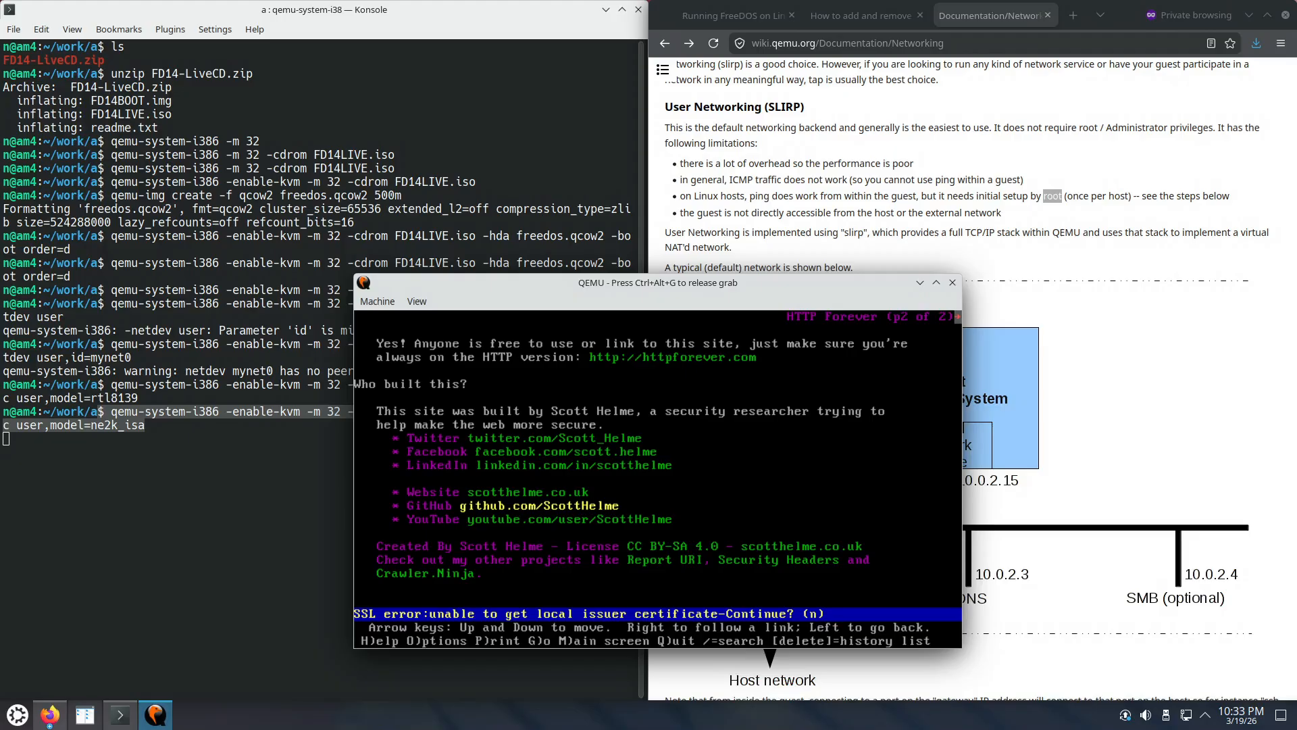
{"action": "key", "text": "y"}
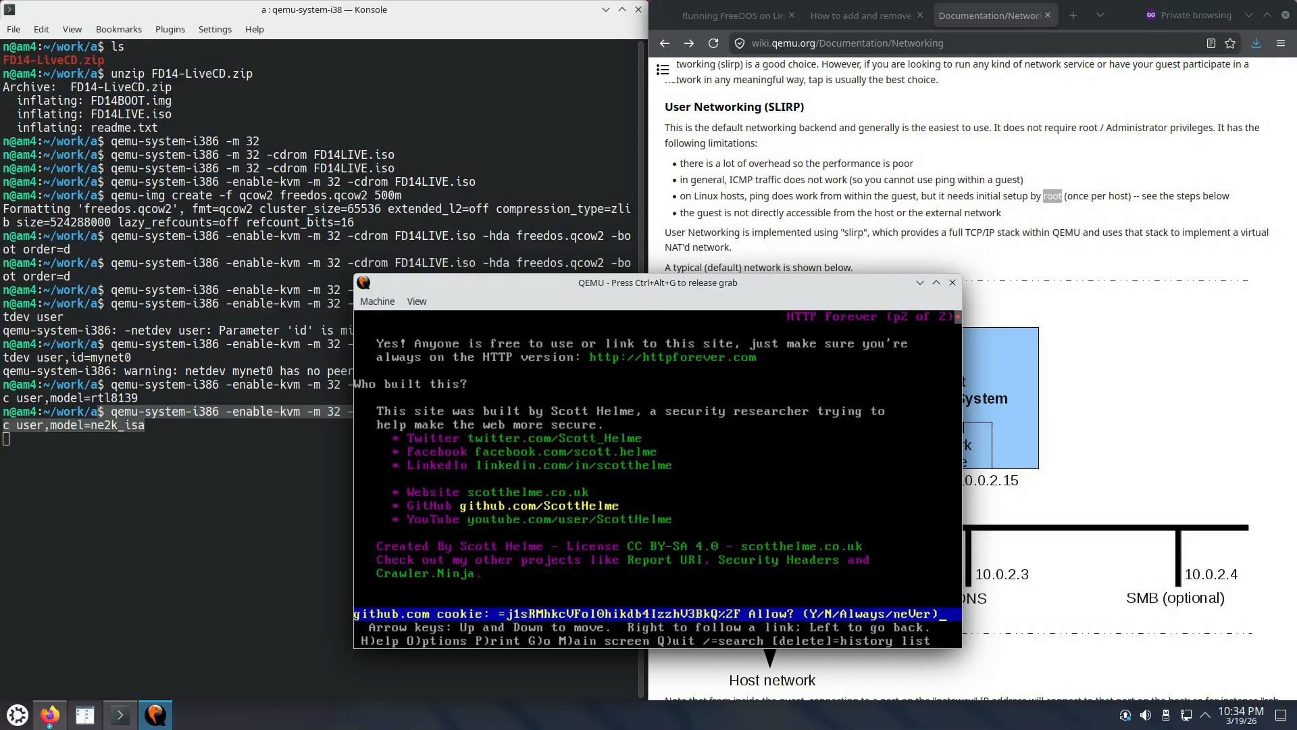
{"action": "key", "text": "a"}
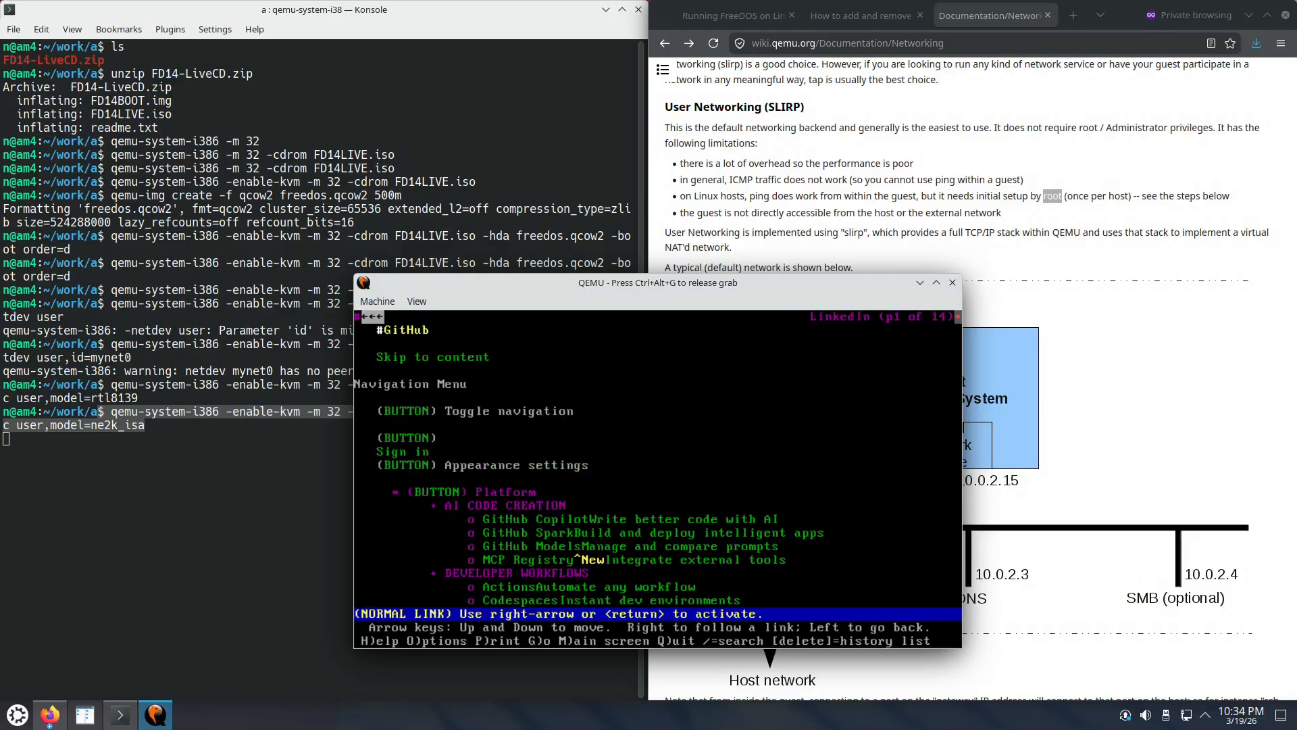
Step: Examine the GitHub page's navigation menu links across the Platform, Solutions and Resources sections
{"action": "key", "text": "Down"}
{"action": "key", "text": "Down"}
{"action": "key", "text": "Down"}
{"action": "key", "text": "Down"}
{"action": "key", "text": "Down"}
{"action": "key", "text": "Down"}
{"action": "key", "text": "Down"}
{"action": "key", "text": "Down"}
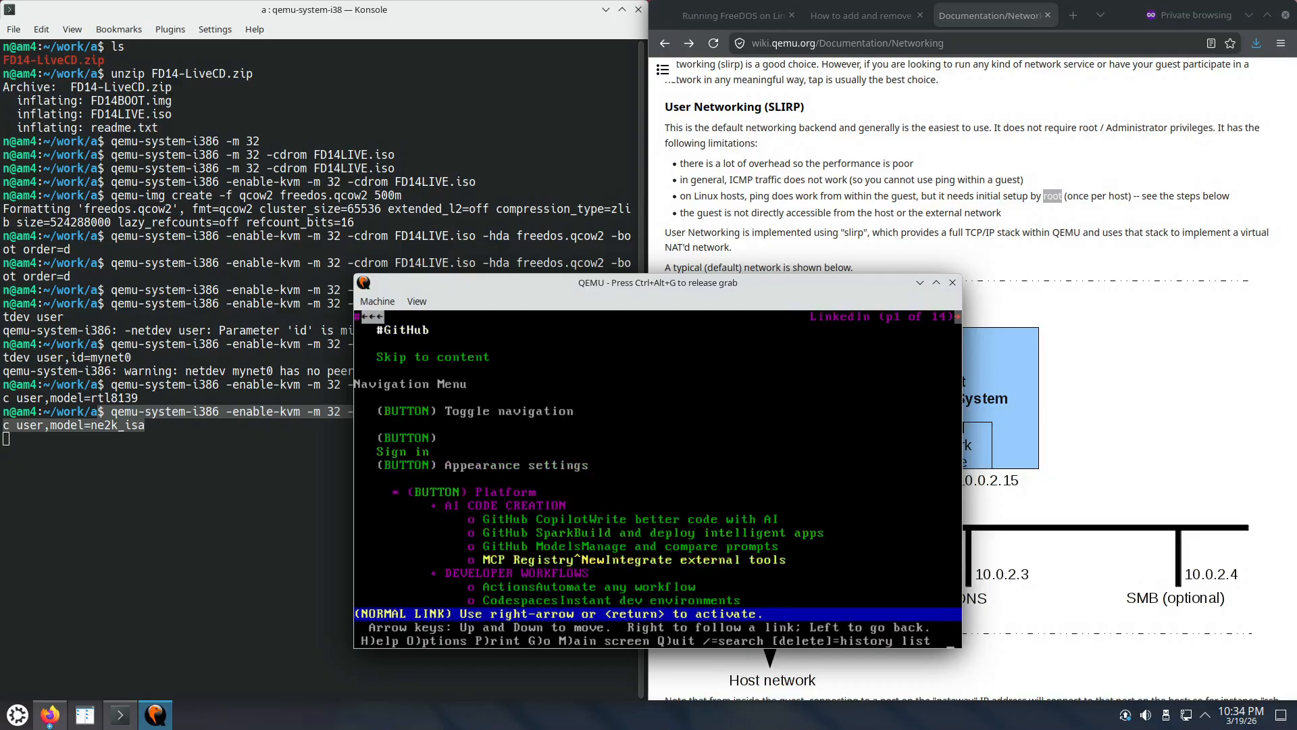
{"action": "key", "text": "Down"}
{"action": "key", "text": "Down"}
{"action": "key", "text": "Down"}
{"action": "key", "text": "Down"}
{"action": "key", "text": "Down"}
{"action": "key", "text": "Down"}
{"action": "key", "text": "Down"}
{"action": "key", "text": "Down"}
{"action": "key", "text": "Down"}
{"action": "key", "text": "Down"}
{"action": "key", "text": "Down"}
{"action": "key", "text": "Down"}
{"action": "key", "text": "Down"}
{"action": "key", "text": "Down"}
{"action": "key", "text": "Down"}
{"action": "key", "text": "Down"}
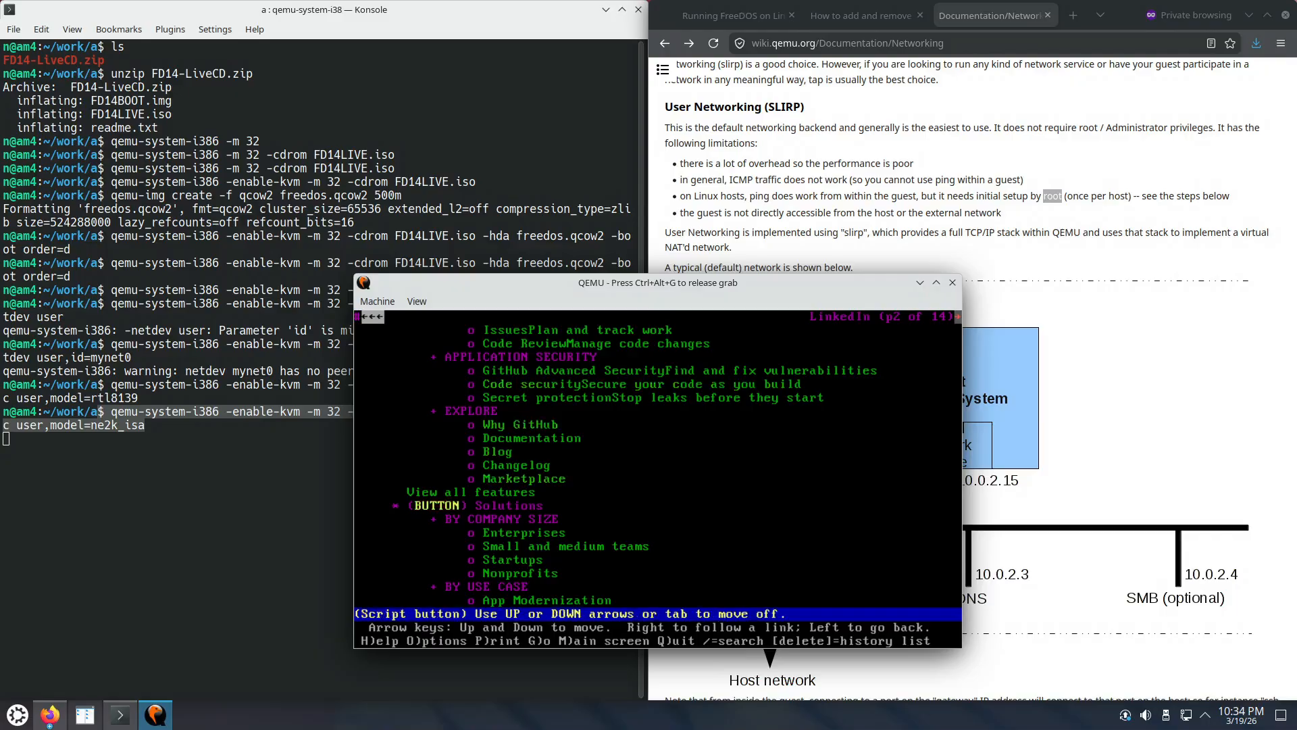
{"action": "key", "text": "Down"}
{"action": "key", "text": "Down"}
{"action": "key", "text": "Down"}
{"action": "key", "text": "Down"}
{"action": "key", "text": "Down"}
{"action": "key", "text": "Down"}
{"action": "key", "text": "Down"}
{"action": "key", "text": "Down"}
{"action": "key", "text": "Down"}
{"action": "key", "text": "Down"}
{"action": "key", "text": "Down"}
{"action": "key", "text": "Down"}
{"action": "key", "text": "Down"}
{"action": "key", "text": "Down"}
{"action": "key", "text": "Down"}
{"action": "key", "text": "Down"}
{"action": "key", "text": "Down"}
{"action": "key", "text": "Down"}
{"action": "key", "text": "Down"}
{"action": "key", "text": "Down"}
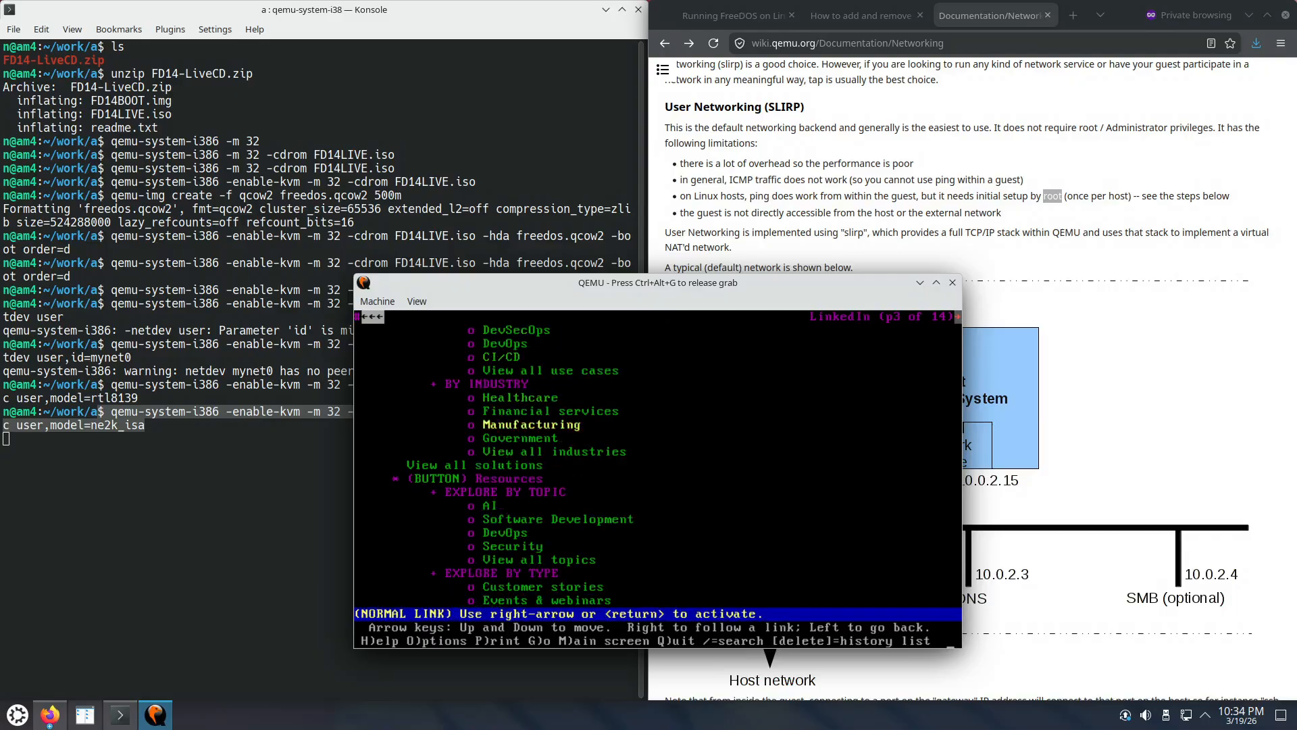
{"action": "key", "text": "Up"}
{"action": "key", "text": "Up"}
{"action": "key", "text": "Up"}
{"action": "key", "text": "Up"}
{"action": "key", "text": "Up"}
{"action": "key", "text": "Up"}
{"action": "key", "text": "Up"}
{"action": "key", "text": "Up"}
{"action": "key", "text": "Up"}
{"action": "key", "text": "Up"}
{"action": "key", "text": "Up"}
{"action": "key", "text": "Up"}
{"action": "key", "text": "Up"}
{"action": "key", "text": "Up"}
{"action": "key", "text": "Up"}
{"action": "key", "text": "Up"}
{"action": "key", "text": "Up"}
{"action": "key", "text": "Up"}
{"action": "key", "text": "Up"}
{"action": "key", "text": "Up"}
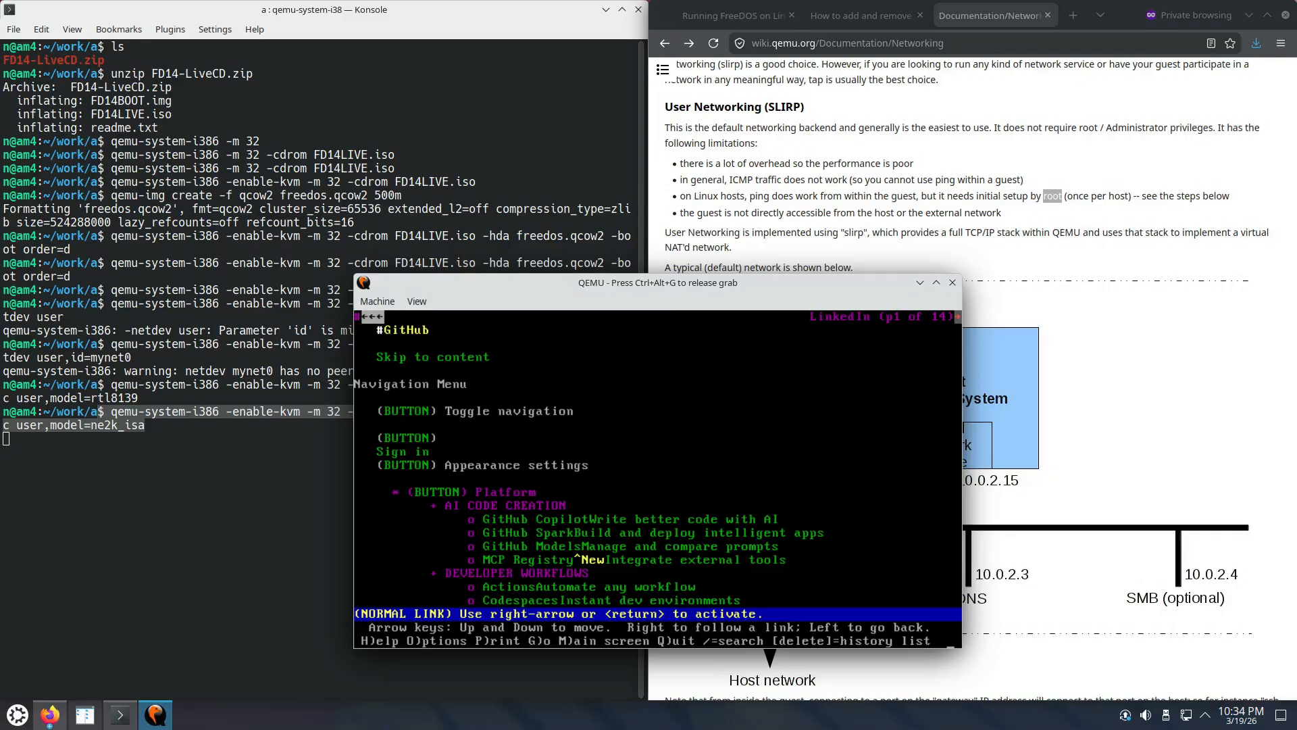
{"action": "key", "text": "Down"}
{"action": "key", "text": "Down"}
{"action": "key", "text": "Down"}
{"action": "key", "text": "Down"}
{"action": "key", "text": "Down"}
{"action": "key", "text": "Down"}
{"action": "key", "text": "Down"}
{"action": "key", "text": "Down"}
{"action": "key", "text": "Down"}
{"action": "key", "text": "Down"}
{"action": "key", "text": "Down"}
{"action": "key", "text": "Down"}
{"action": "key", "text": "Down"}
{"action": "key", "text": "Down"}
{"action": "key", "text": "Down"}
{"action": "key", "text": "Down"}
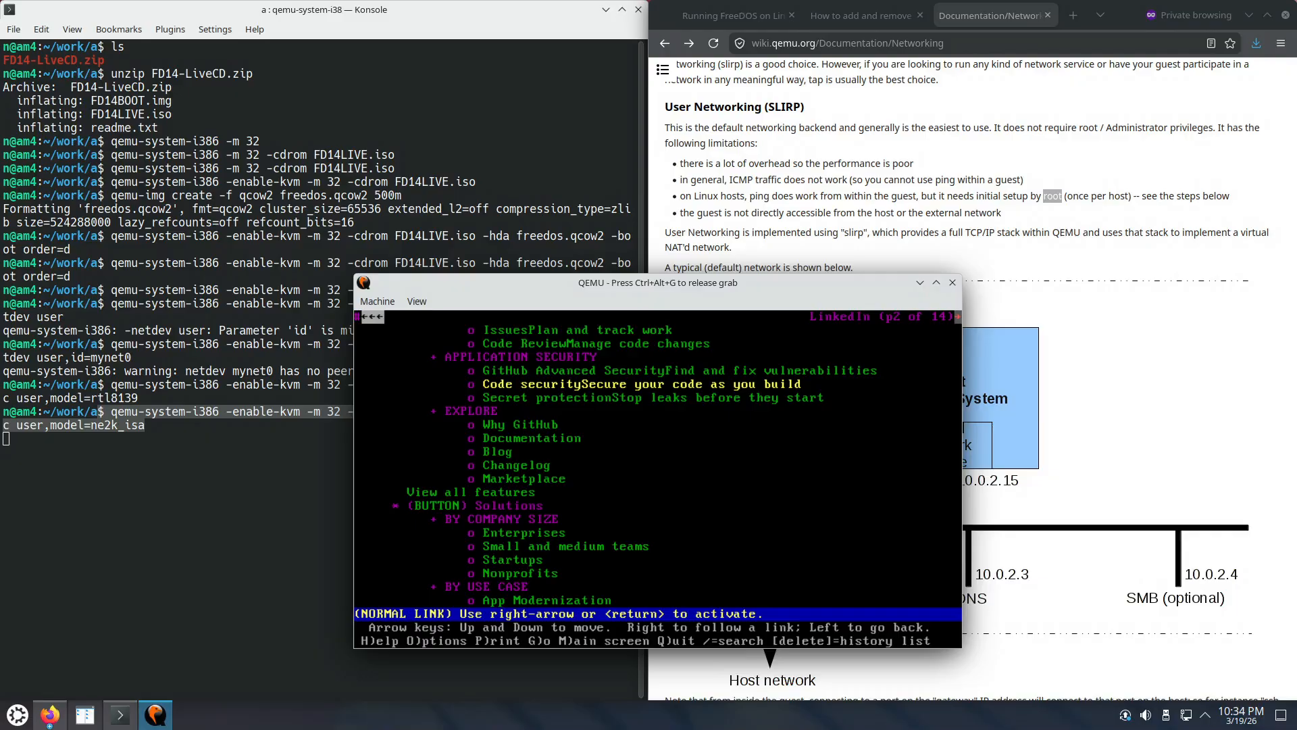
Step: Go back from the GitHub page to HTTP Forever and select the Twitter link in its list
{"action": "key", "text": "Left"}
{"action": "key", "text": "Left"}
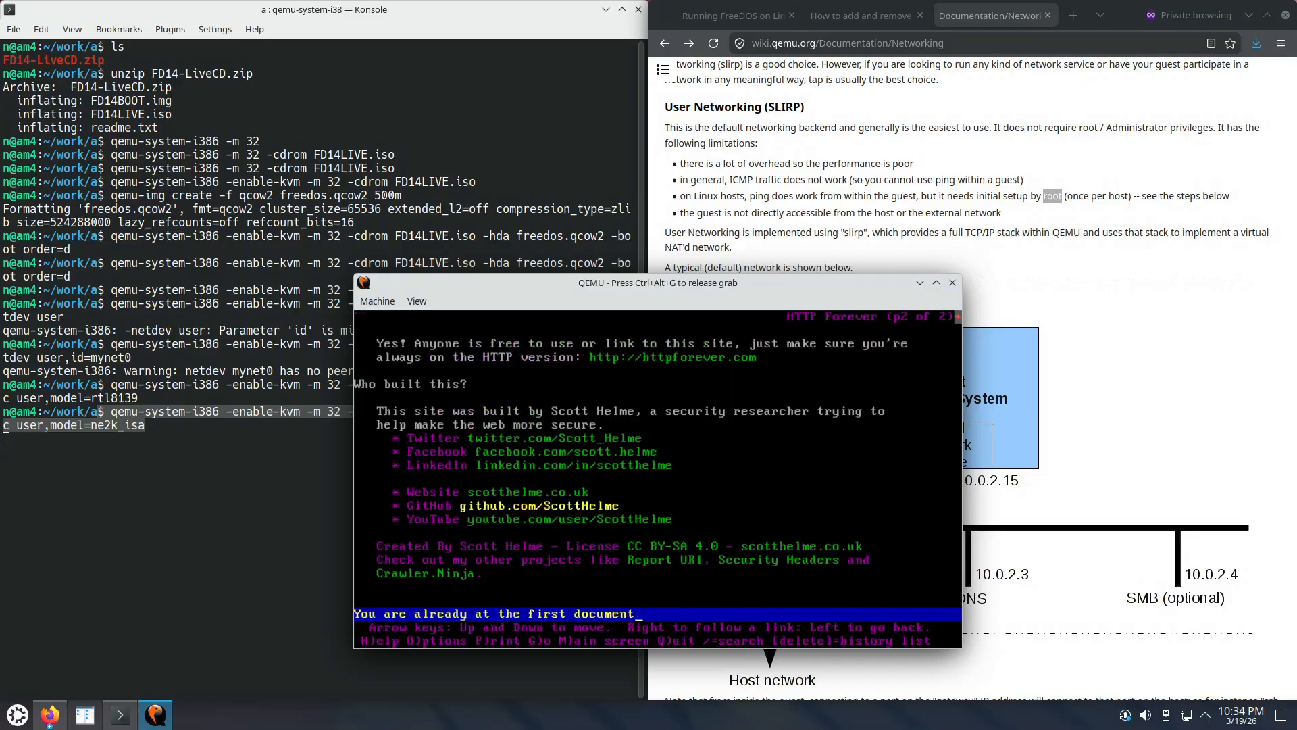
{"action": "key", "text": "Down"}
{"action": "key", "text": "Down"}
{"action": "key", "text": "Up"}
{"action": "key", "text": "Up"}
{"action": "key", "text": "Up"}
{"action": "key", "text": "Up"}
{"action": "key", "text": "Up"}
{"action": "key", "text": "Up"}
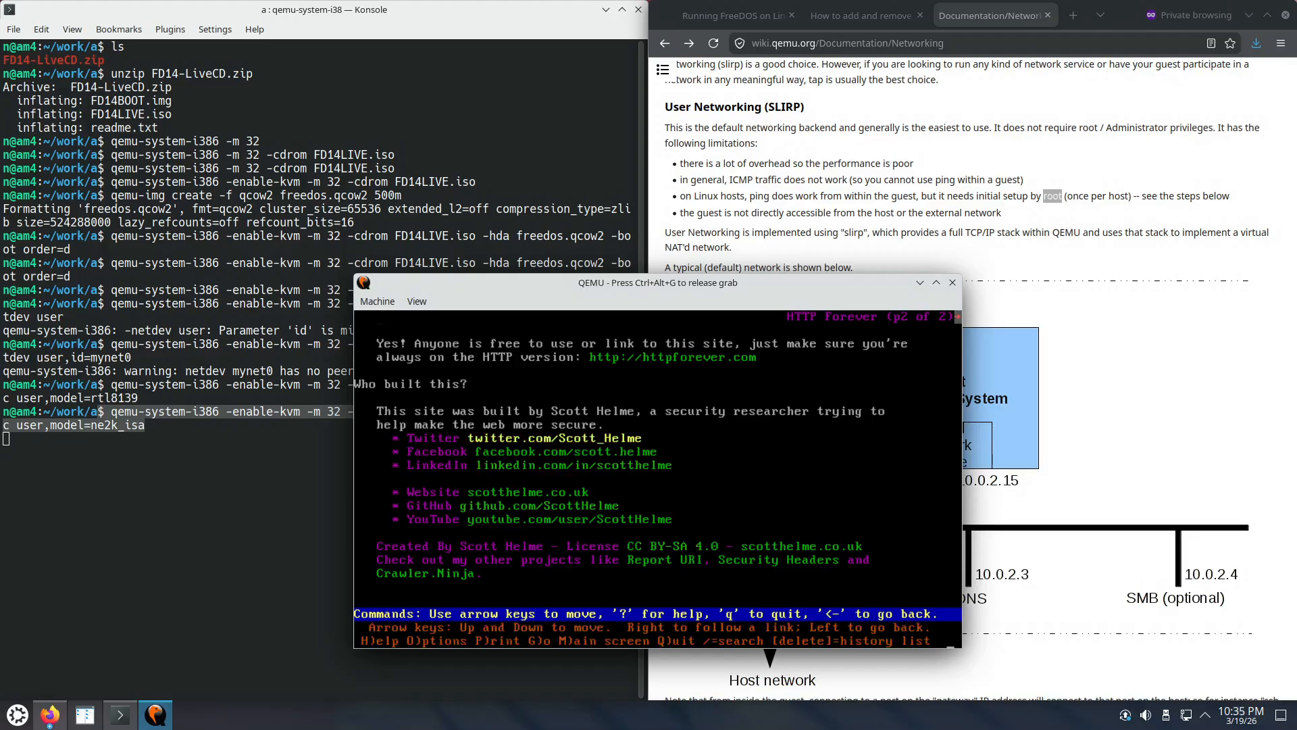
Step: Look through the social, website, license and project links on the second page of HTTP Forever
{"action": "key", "text": "Down"}
{"action": "key", "text": "Down"}
{"action": "key", "text": "Up"}
{"action": "key", "text": "Up"}
{"action": "key", "text": "Down"}
{"action": "key", "text": "Down"}
{"action": "key", "text": "Down"}
{"action": "key", "text": "Down"}
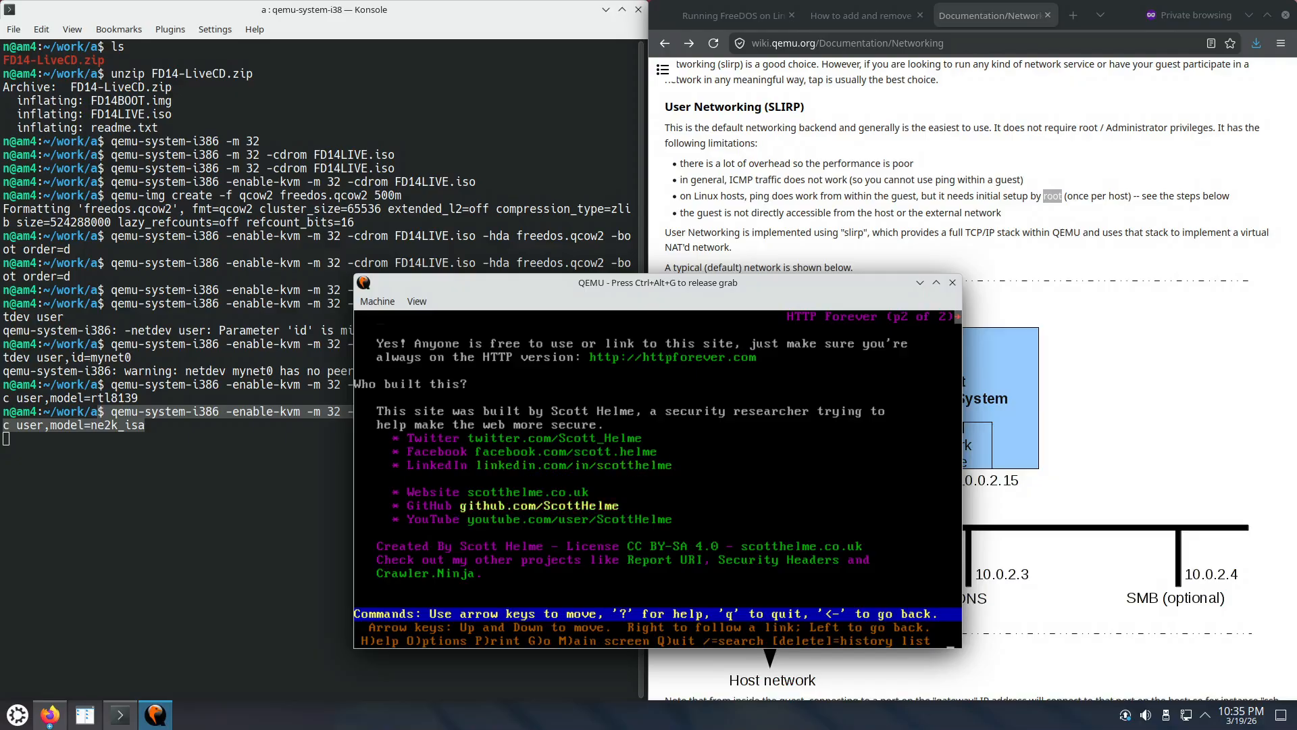
{"action": "key", "text": "Down"}
{"action": "key", "text": "Down"}
{"action": "key", "text": "Down"}
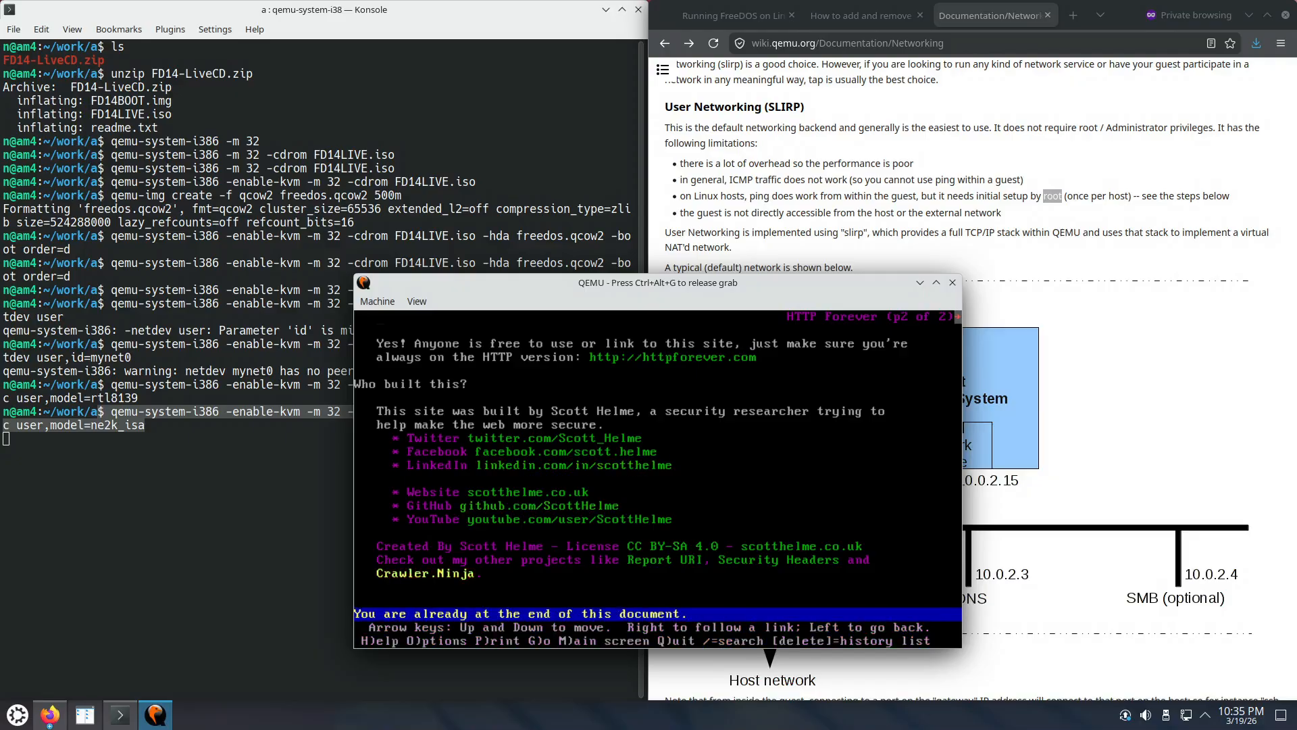
{"action": "key", "text": "Up"}
{"action": "key", "text": "Up"}
{"action": "key", "text": "Up"}
{"action": "key", "text": "Up"}
{"action": "key", "text": "Up"}
{"action": "key", "text": "Up"}
{"action": "key", "text": "Up"}
{"action": "key", "text": "Up"}
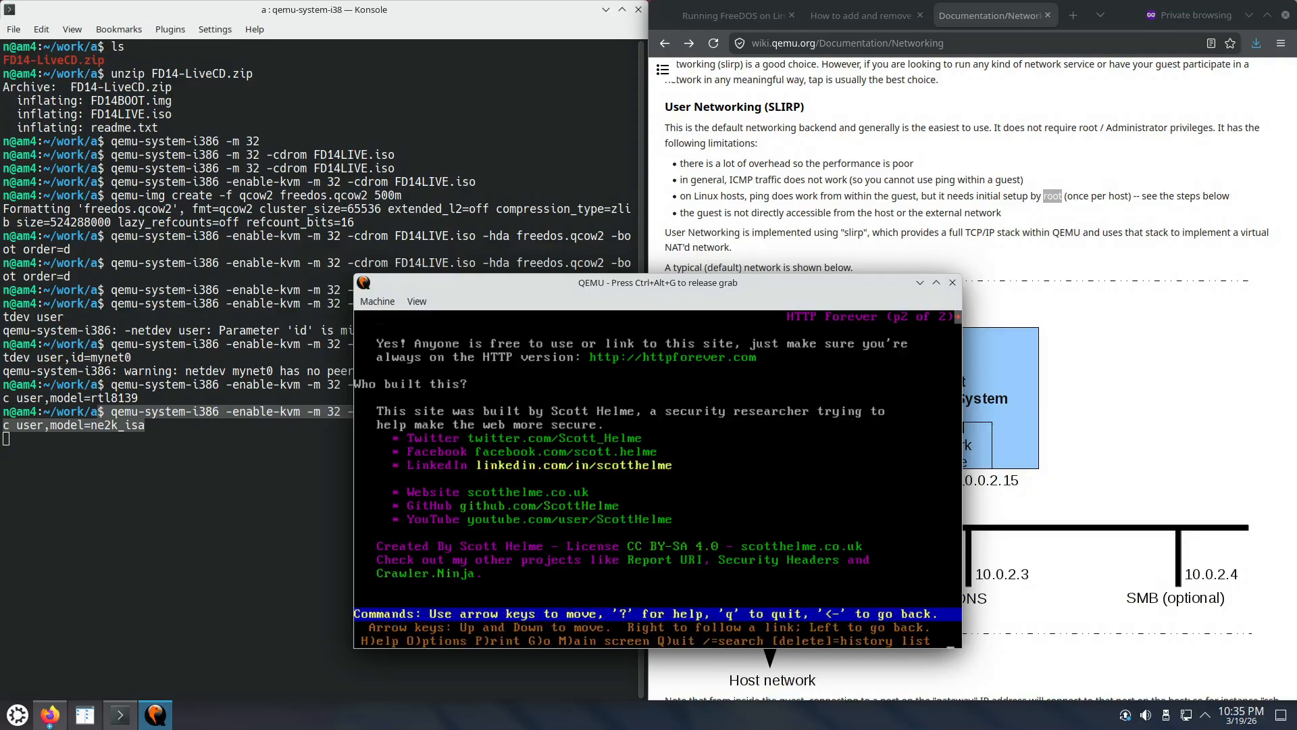
{"action": "key", "text": "Up"}
{"action": "key", "text": "Up"}
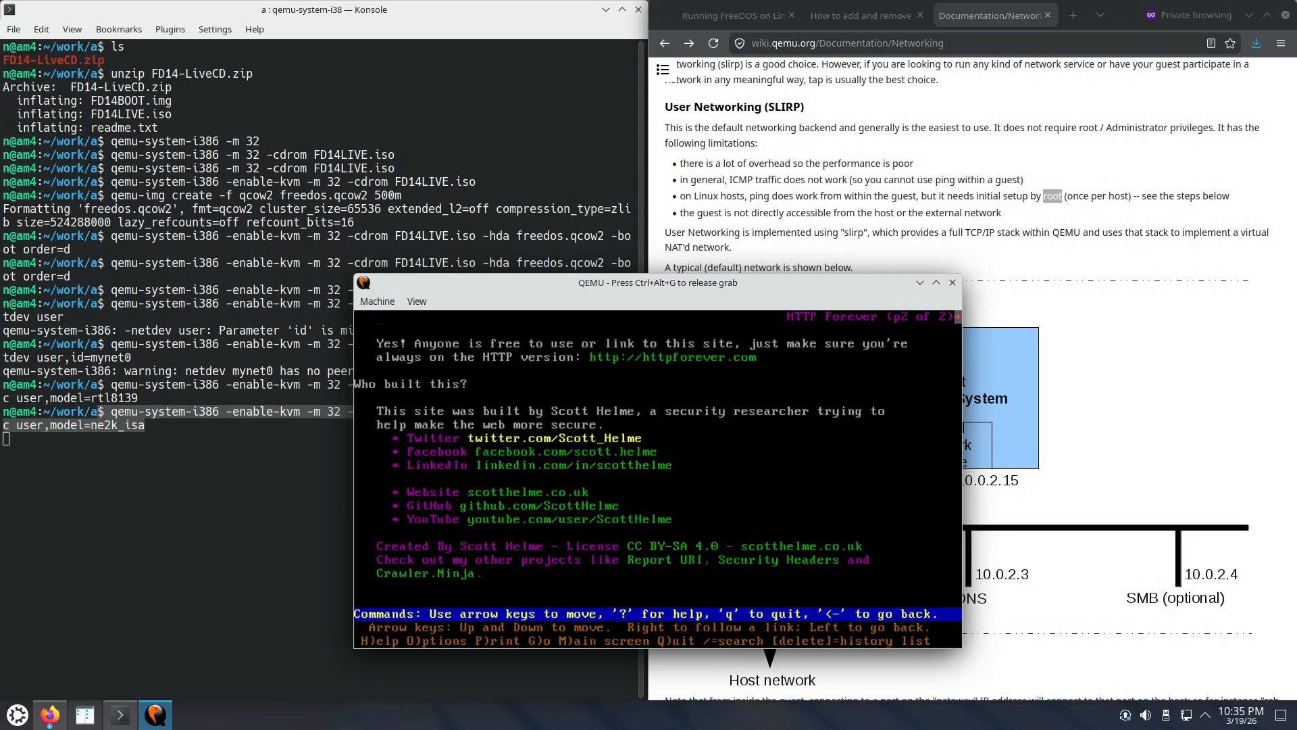
{"action": "key", "text": "Down"}
{"action": "key", "text": "Down"}
{"action": "key", "text": "Down"}
{"action": "key", "text": "Down"}
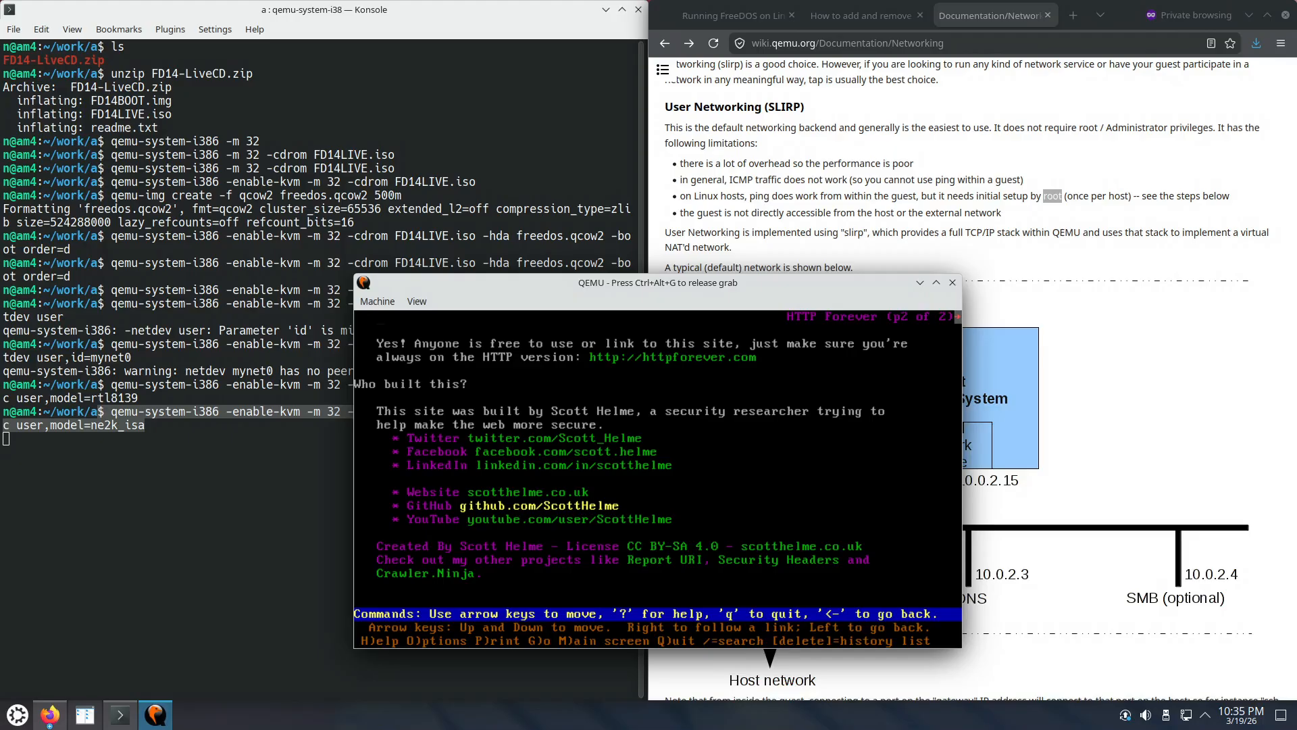
{"action": "key", "text": "Down"}
{"action": "key", "text": "Down"}
{"action": "key", "text": "Up"}
{"action": "key", "text": "Up"}
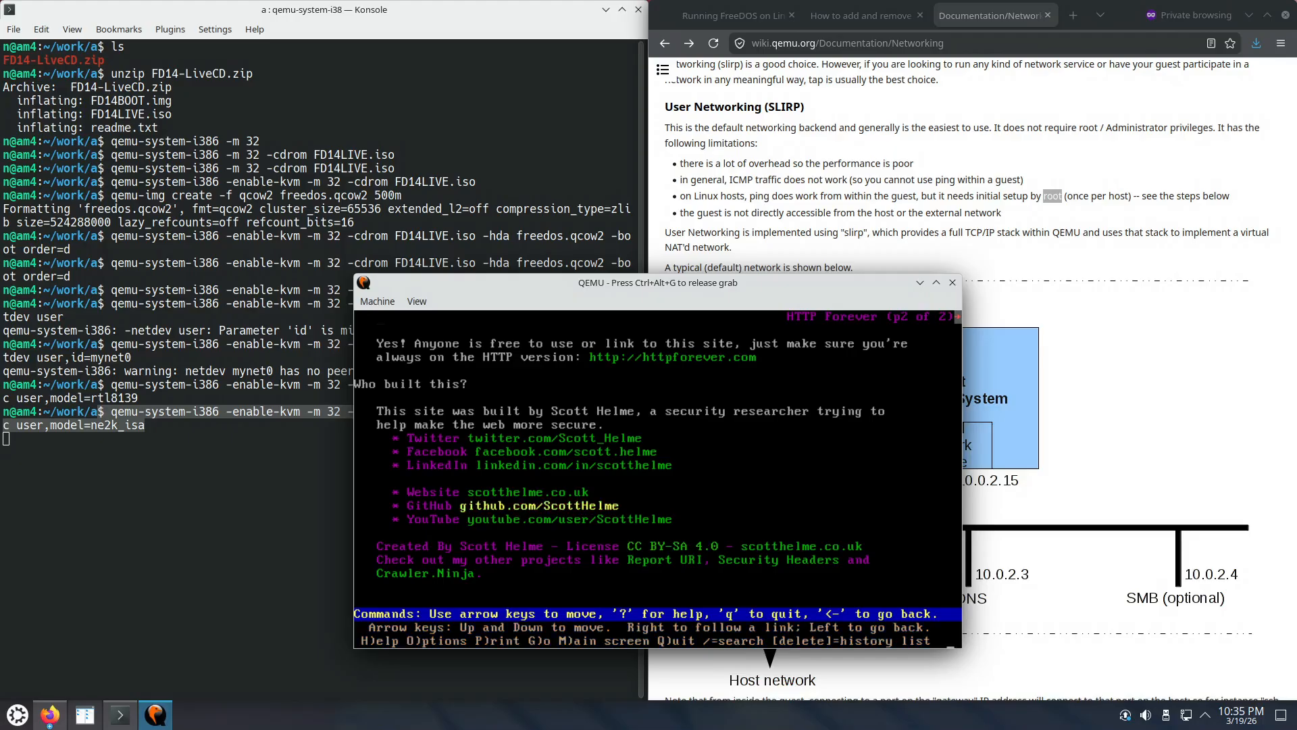
{"action": "key", "text": "Down"}
{"action": "key", "text": "Down"}
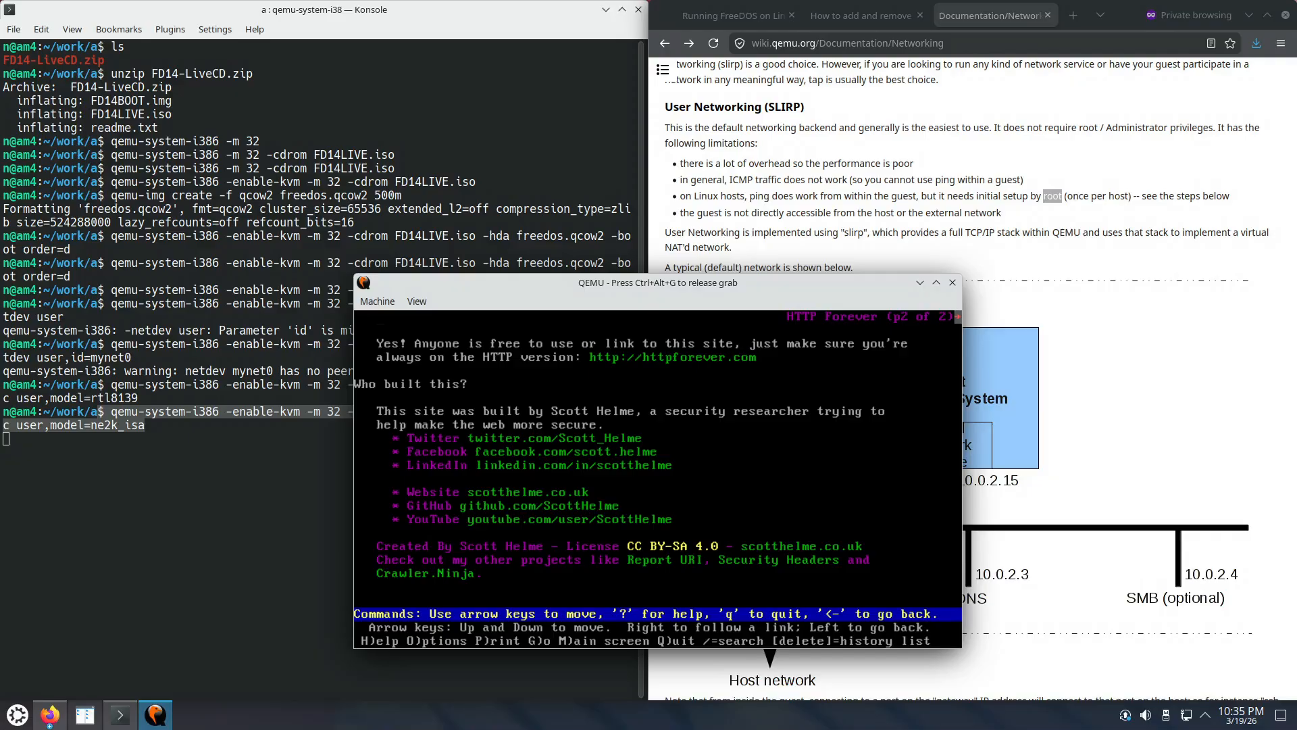
Step: Follow the CC BY-SA 4.0 license link, continuing past the SSL certificate error, and return to HTTP Forever
{"action": "key", "text": "Return"}
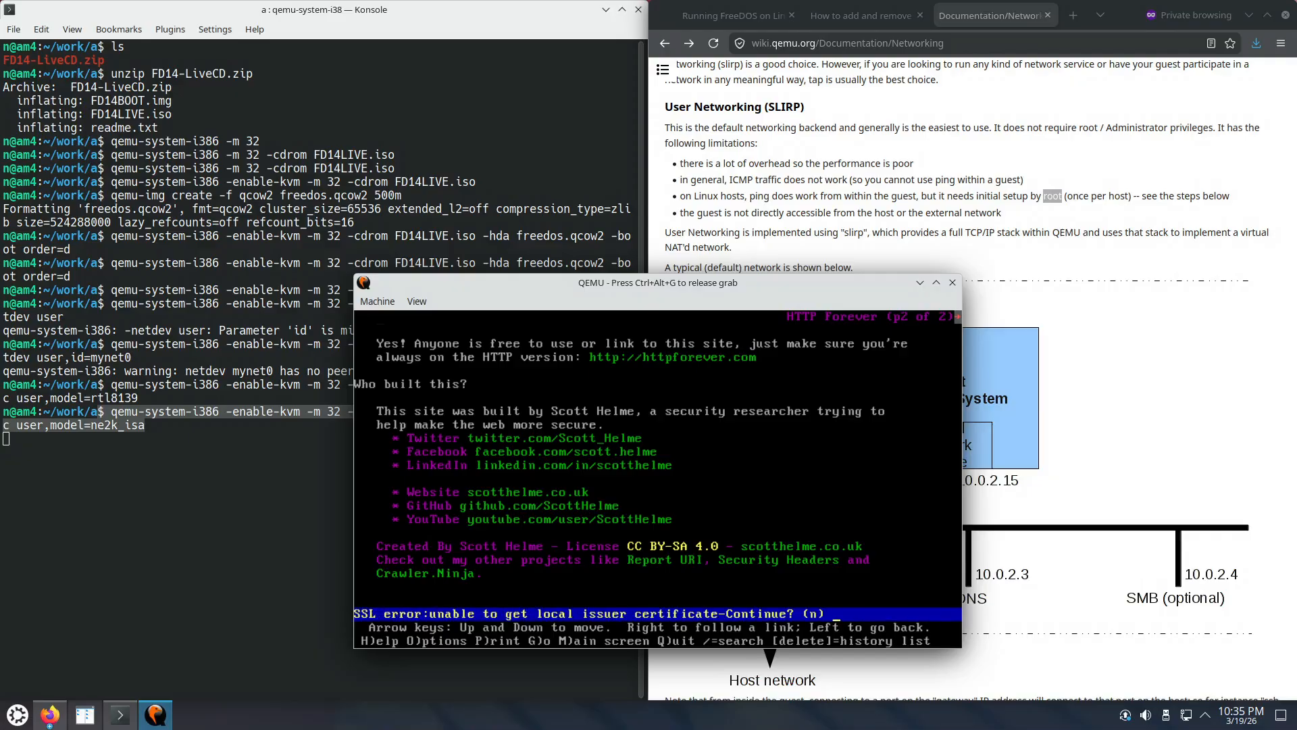
{"action": "key", "text": "y"}
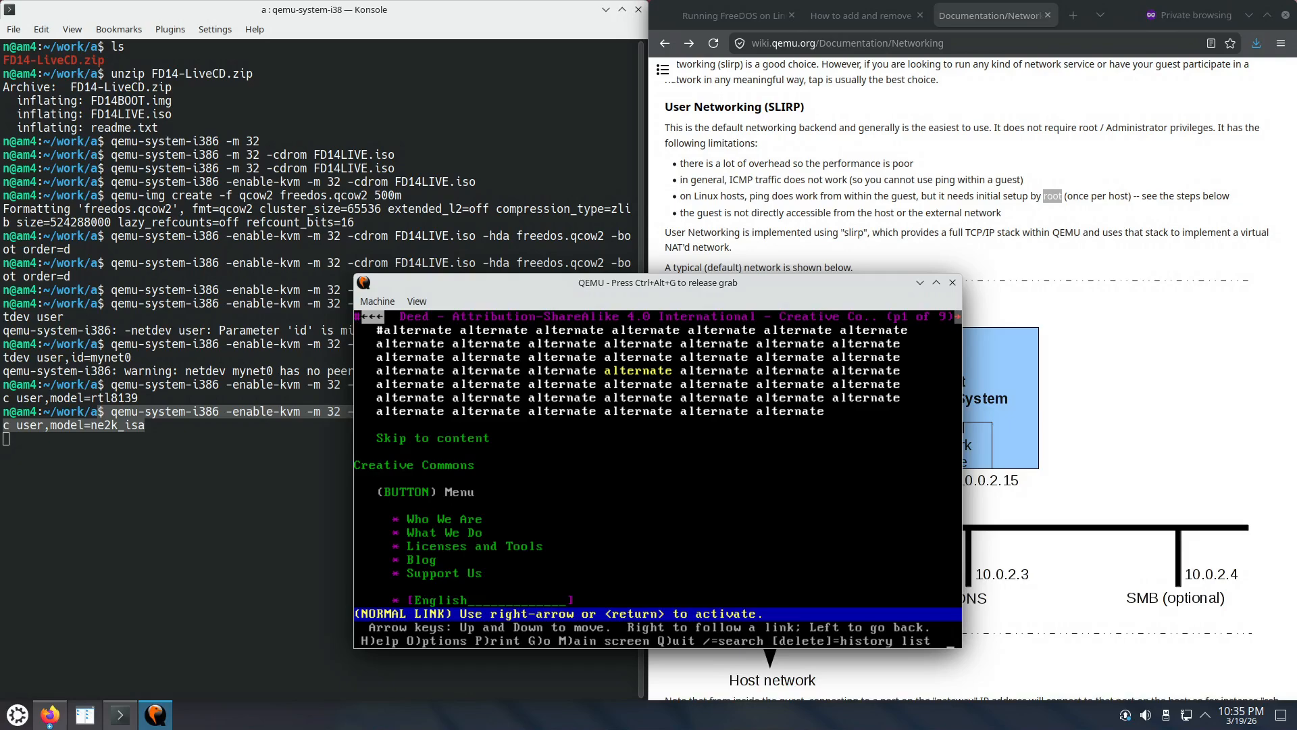
{"action": "key", "text": "Left"}
{"action": "key", "text": "Left"}
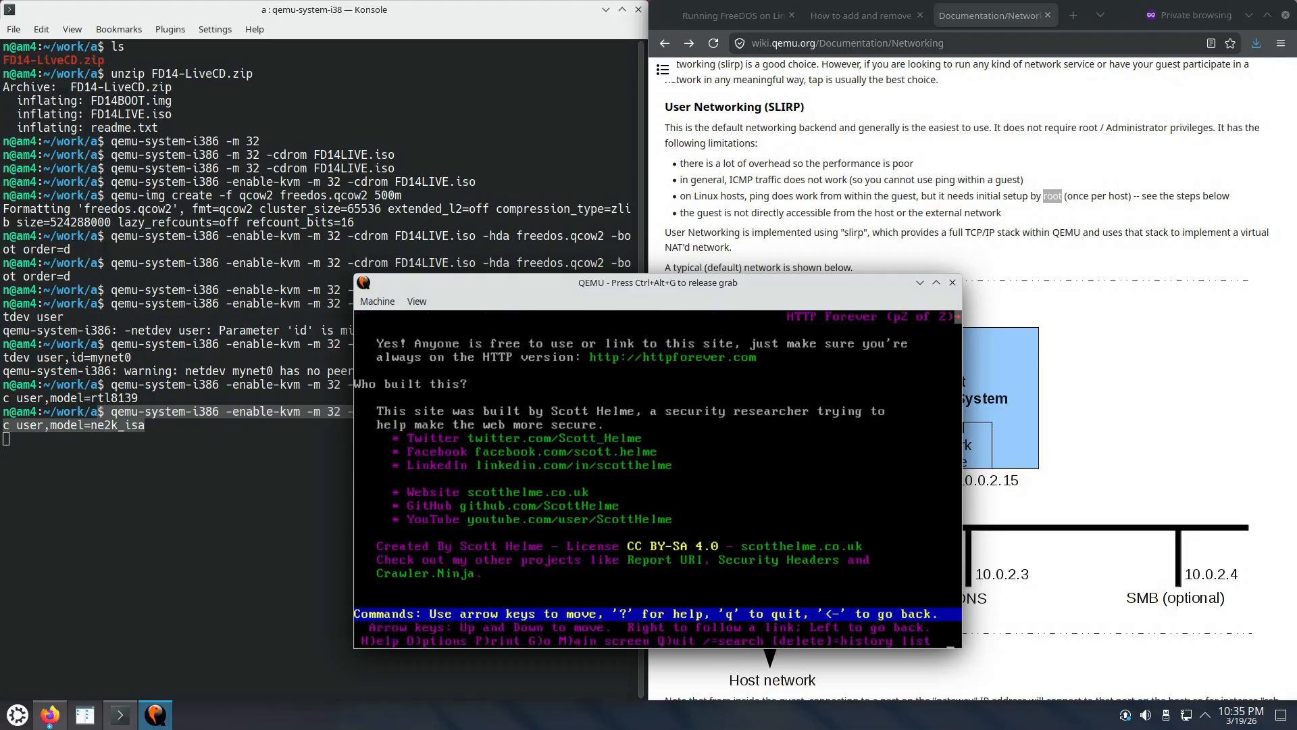
Step: Quit Lynx, move up to the C:\NET directory and list its contents
{"action": "key", "text": "q"}
{"action": "key", "text": "y"}
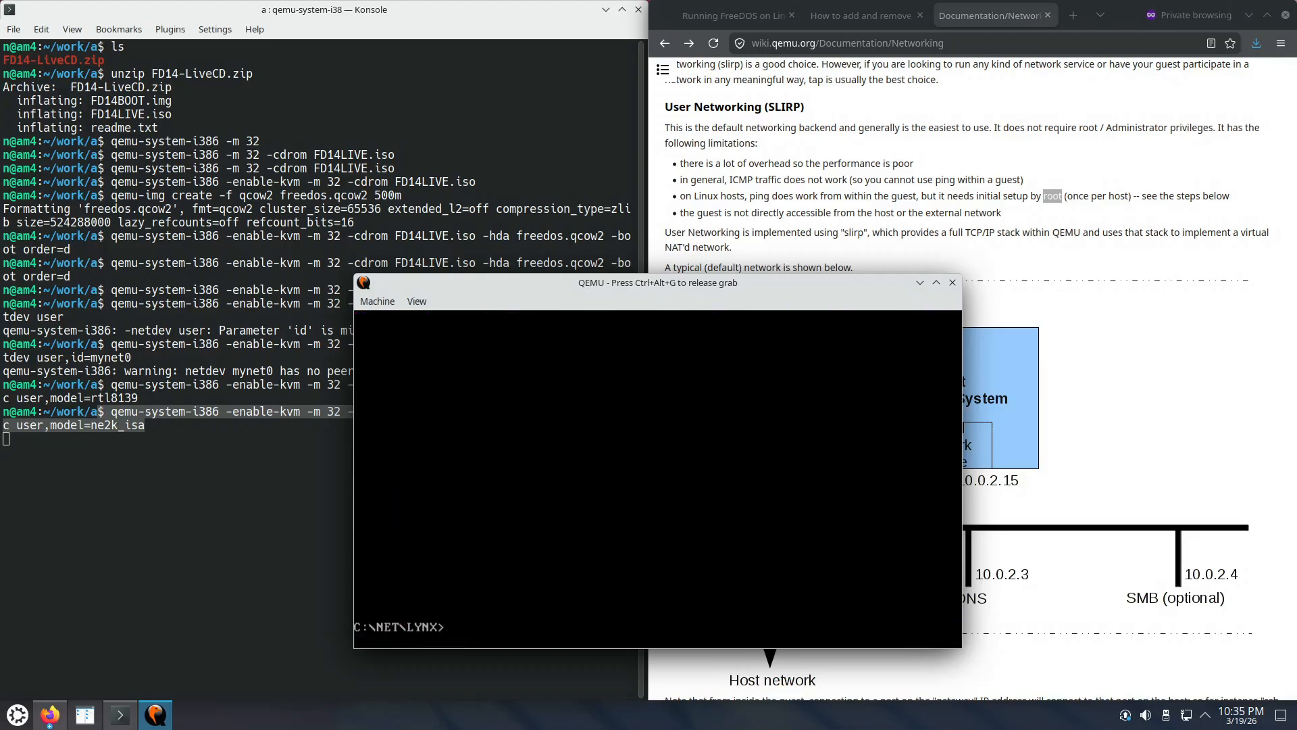
{"action": "type", "text": "cd .."}
{"action": "key", "text": "Return"}
{"action": "type", "text": "dir"}
{"action": "key", "text": "Return"}
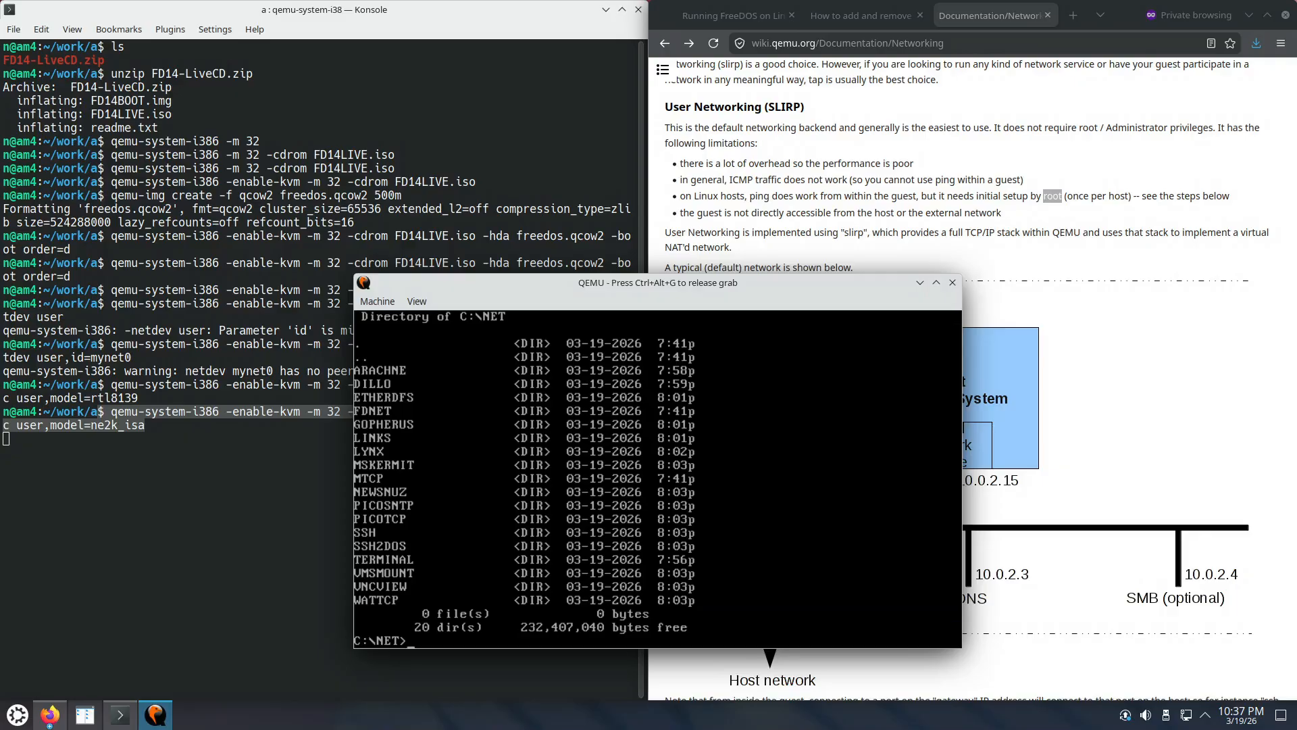
Step: Switch to Firefox and, from the FreeDOS article's More Stories list, open "How to add and remove packages on FreeDOS" in a new tab
{"action": "key", "text": "ctrl+alt+g"}
{"action": "left_click", "coordinate": [744, 15]}
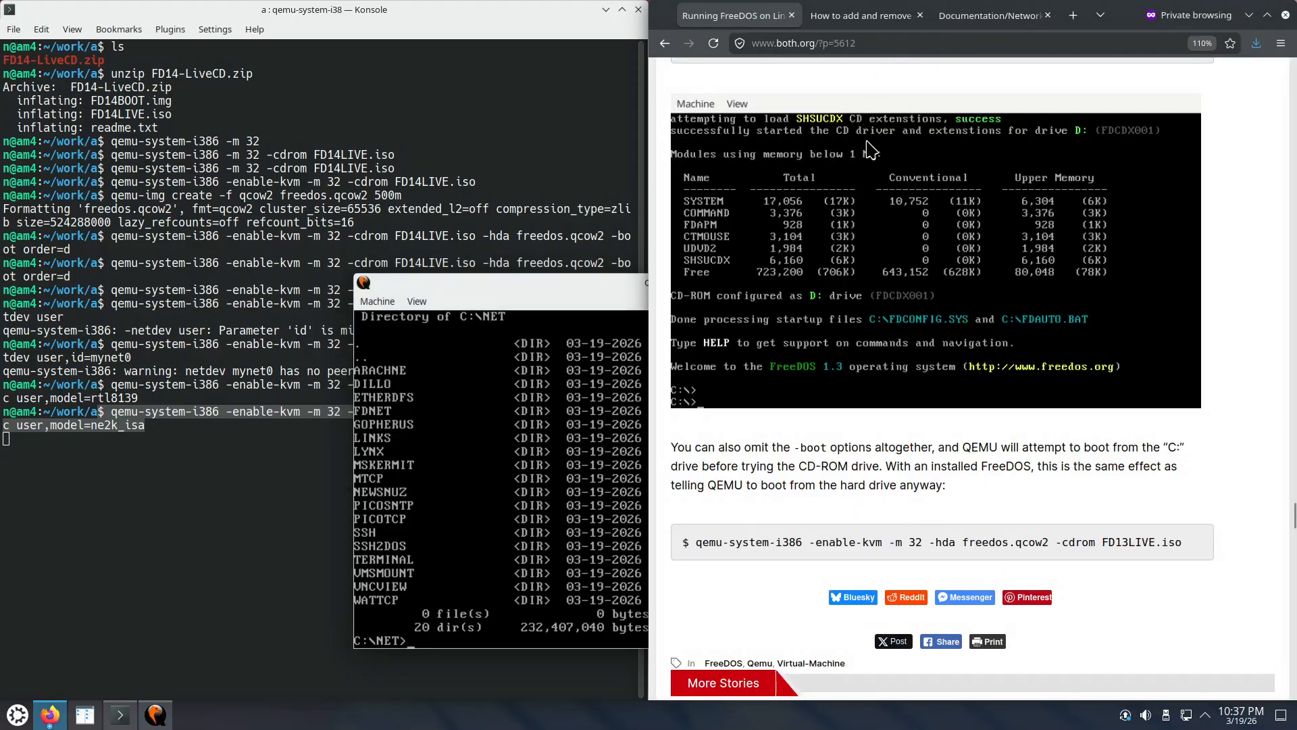
{"action": "scroll", "coordinate": [910, 408], "scroll_direction": "down", "scroll_amount": 3}
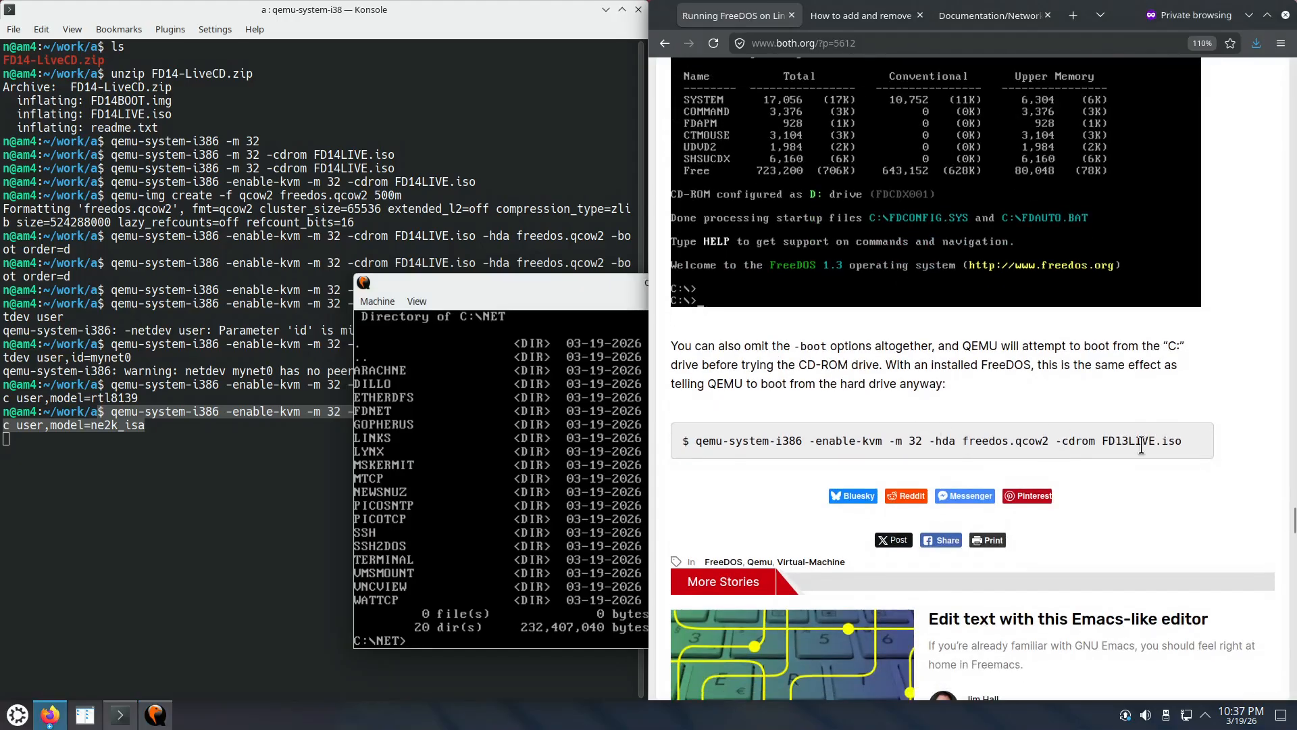
{"action": "scroll", "coordinate": [1140, 446], "scroll_direction": "down", "scroll_amount": 3}
{"action": "scroll", "coordinate": [1156, 533], "scroll_direction": "down", "scroll_amount": 6}
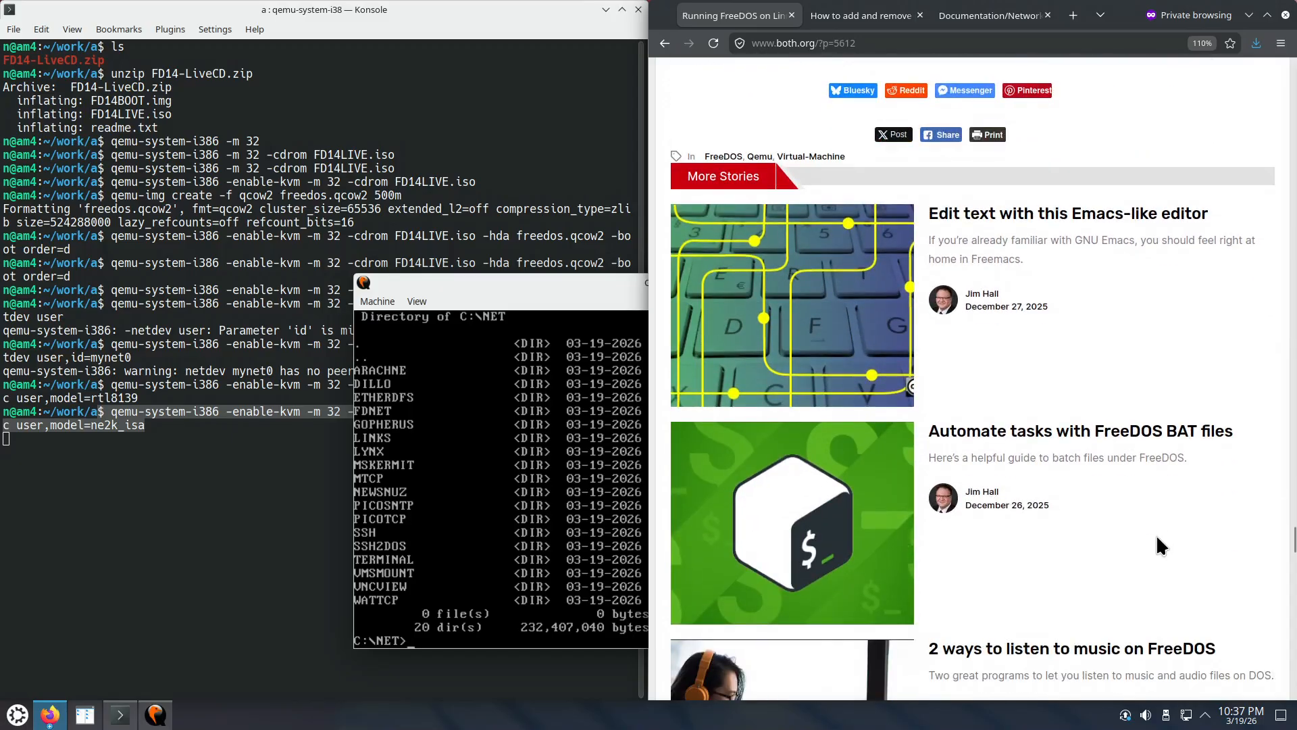
{"action": "scroll", "coordinate": [1157, 549], "scroll_direction": "down", "scroll_amount": 3}
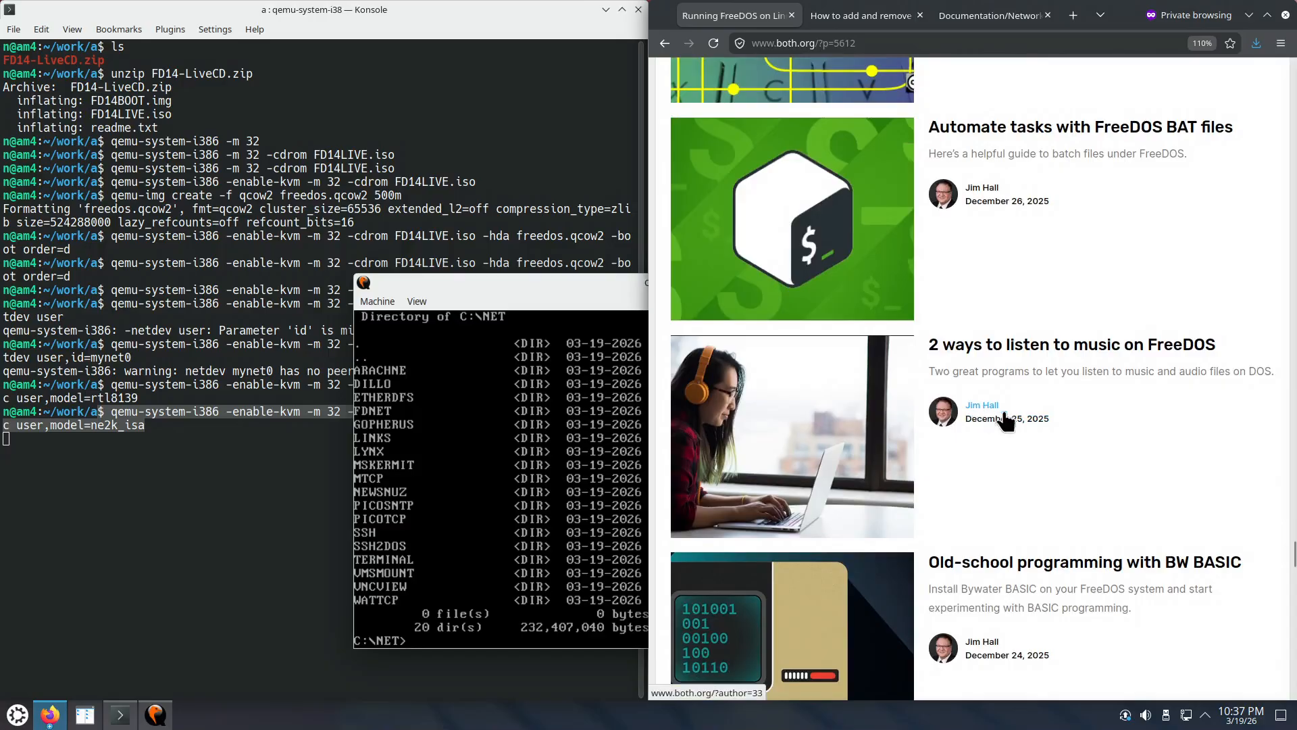
{"action": "scroll", "coordinate": [1062, 468], "scroll_direction": "down", "scroll_amount": 5}
{"action": "scroll", "coordinate": [1119, 500], "scroll_direction": "down", "scroll_amount": 3}
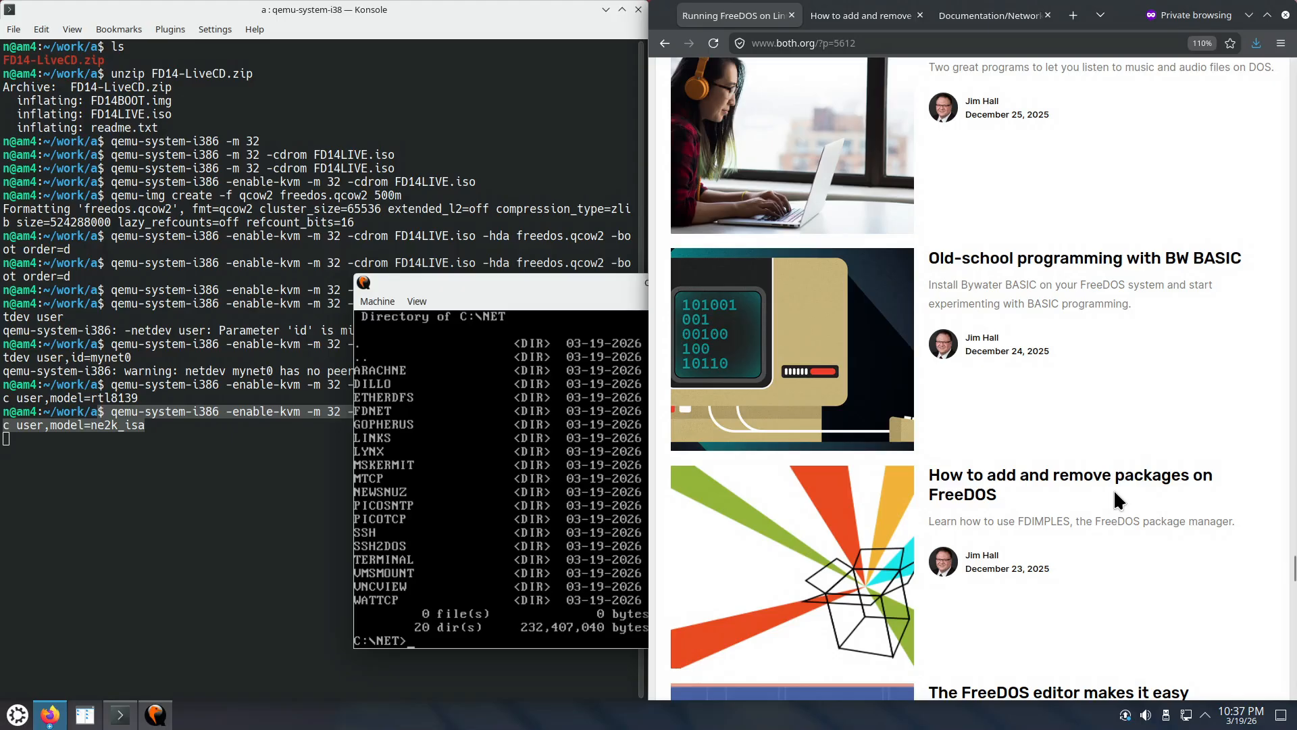
{"action": "right_click", "coordinate": [1020, 480]}
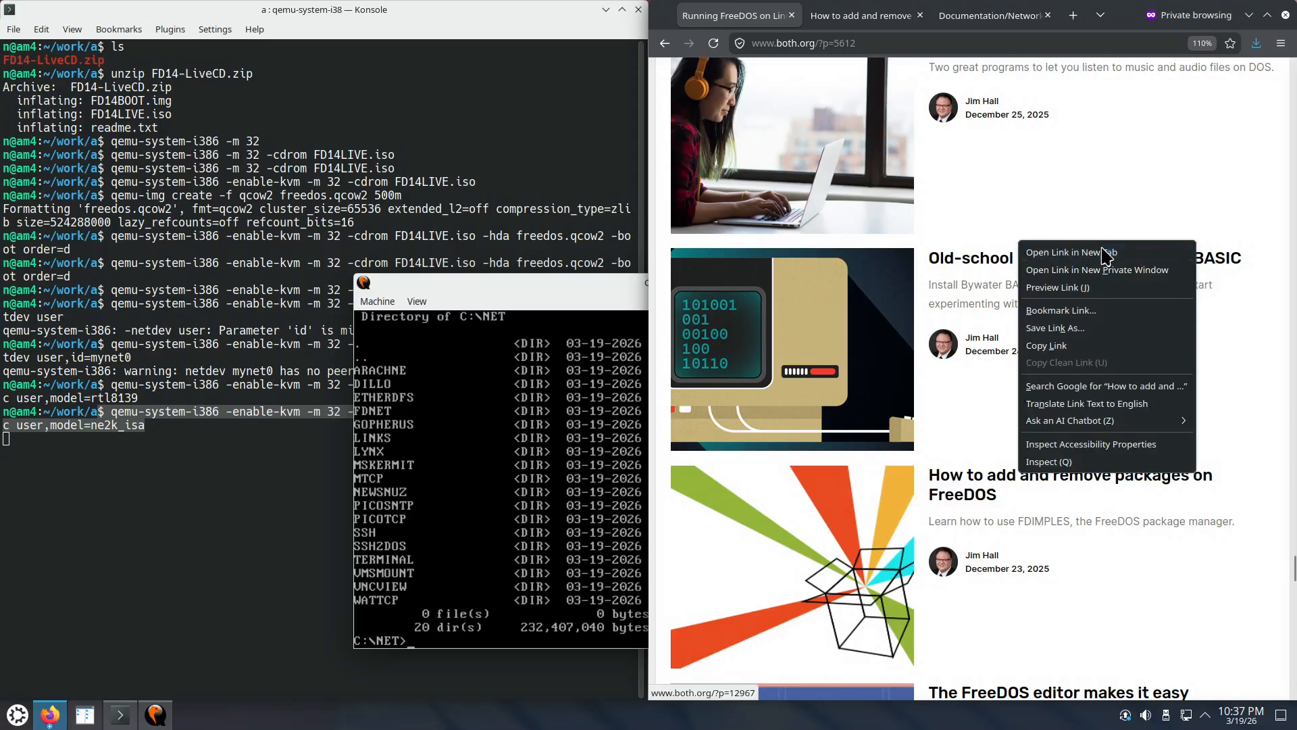
{"action": "left_click", "coordinate": [1072, 252]}
{"action": "left_click", "coordinate": [820, 15]}
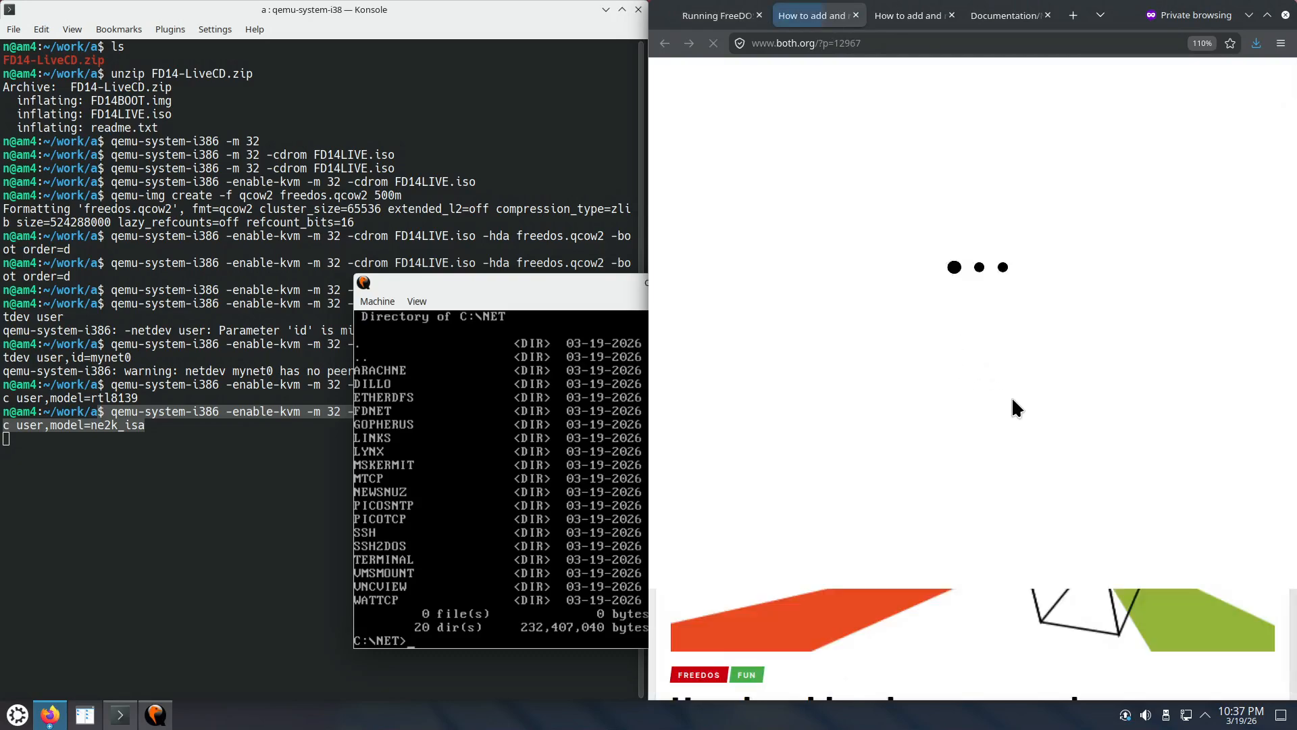
Step: Move the QEMU window clear of the browser and bring up the article's "Installing packages" section
{"action": "left_click_drag", "start_coordinate": [538, 289], "coordinate": [183, 195]}
{"action": "scroll", "coordinate": [911, 350], "scroll_direction": "down", "scroll_amount": 5}
{"action": "scroll", "coordinate": [913, 365], "scroll_direction": "down", "scroll_amount": 5}
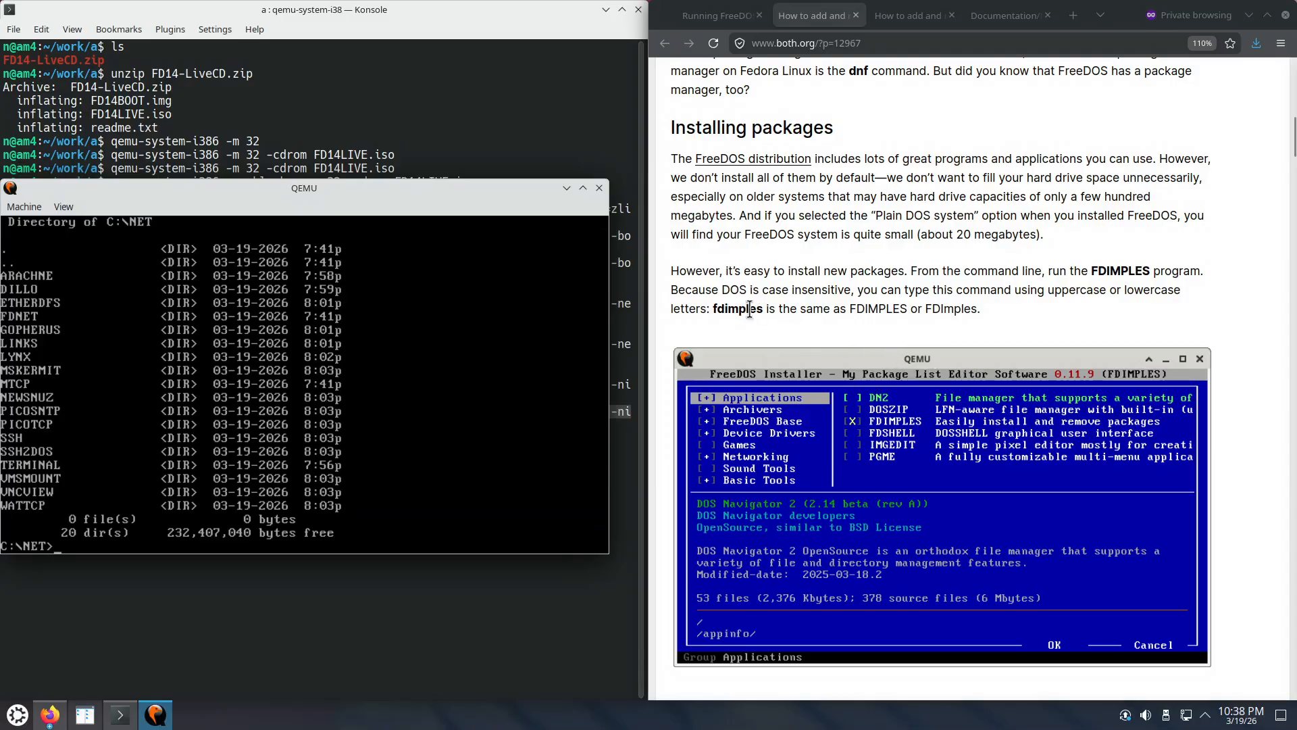
Step: Switch to the FreeDOS guest, change to the root directory and locate the fdimples program with which
{"action": "left_click", "coordinate": [506, 494]}
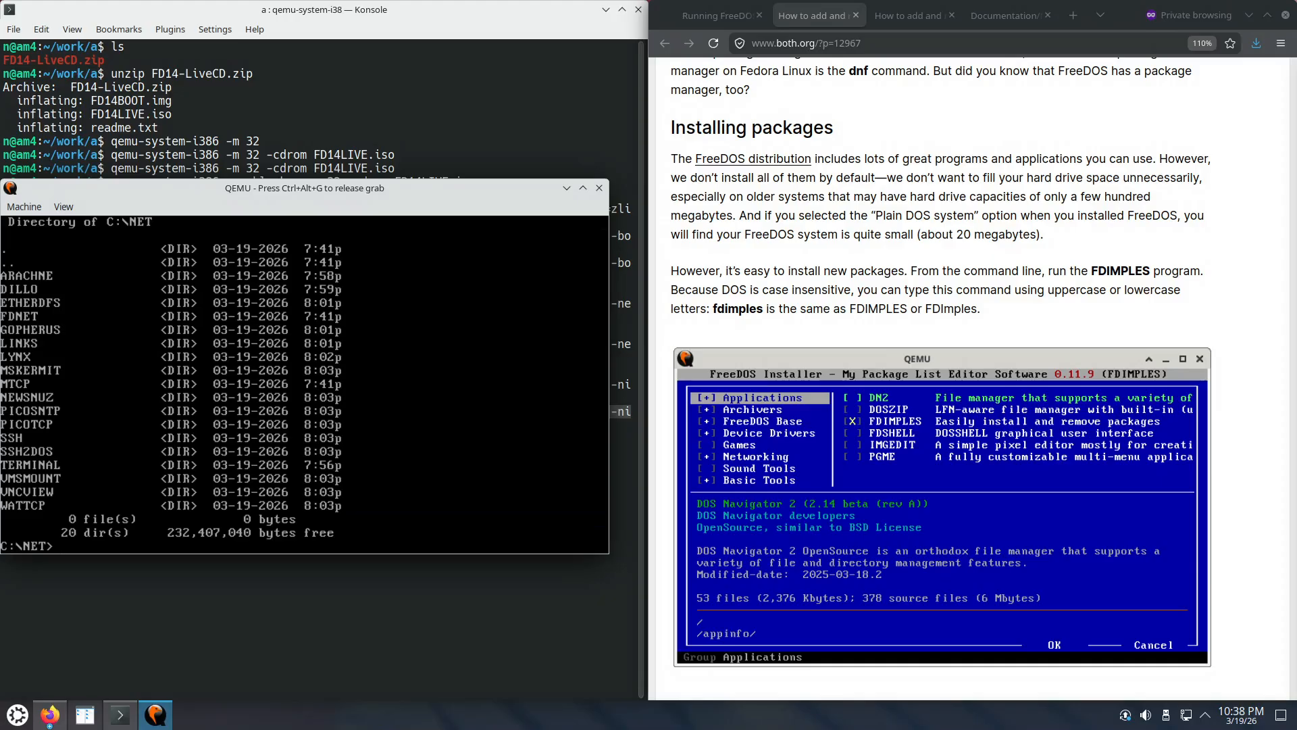
{"action": "type", "text": "cd \\"}
{"action": "key", "text": "Return"}
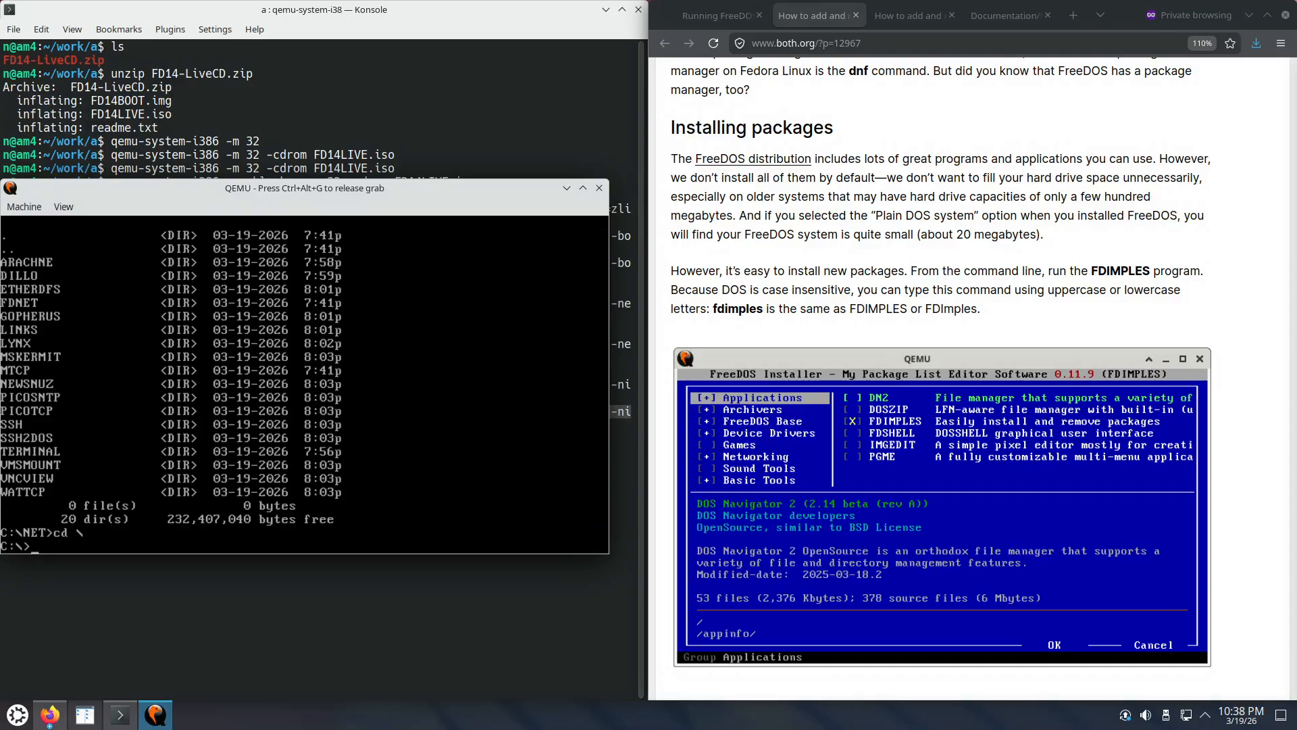
{"action": "type", "text": "which fdimplesd"}
{"action": "key", "text": "BackSpace"}
{"action": "key", "text": "Return"}
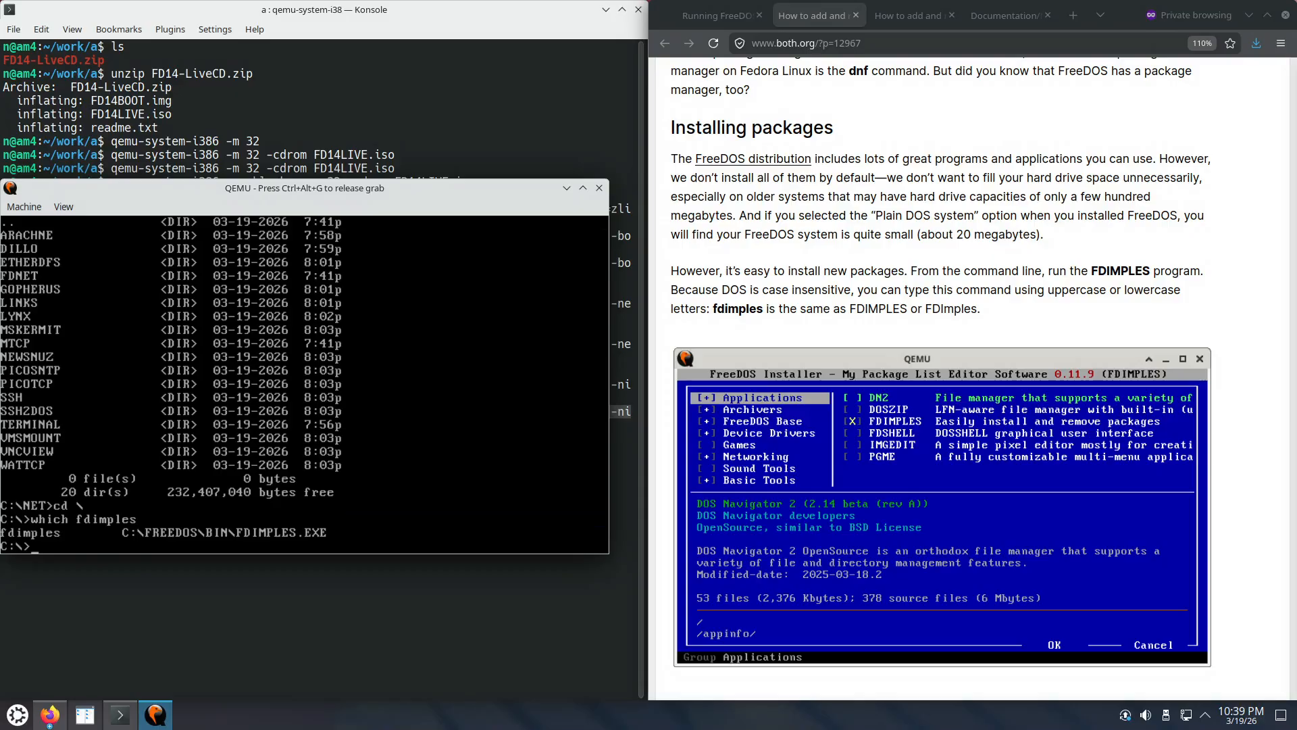
Step: Launch the FDIMPLES package manager by reusing the previous command without "which"
{"action": "type", "text": "which fdimples"}
{"action": "key", "text": "Delete"}
{"action": "key", "text": "Delete"}
{"action": "key", "text": "Delete"}
{"action": "key", "text": "Delete"}
{"action": "key", "text": "Delete"}
{"action": "key", "text": "Delete"}
{"action": "key", "text": "Return"}
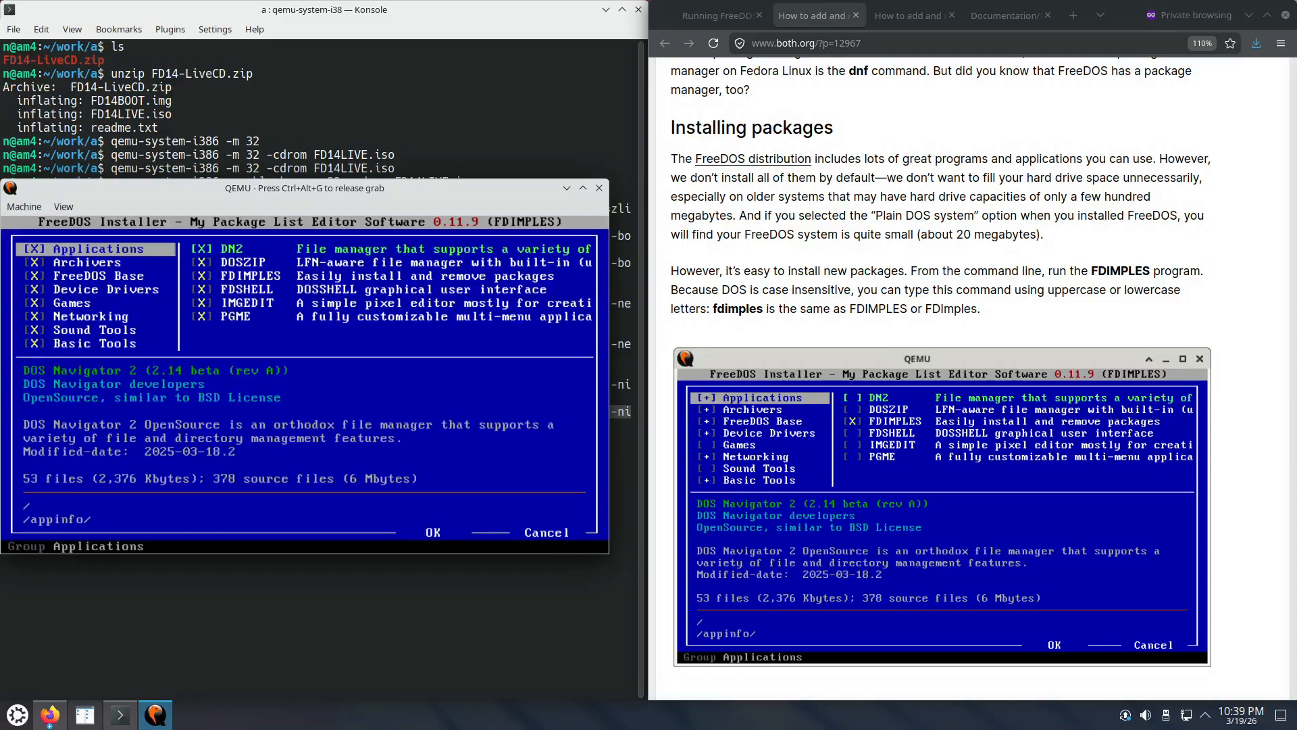
Step: View the package lists of the Archivers and FreeDOS Base groups
{"action": "key", "text": "Tab"}
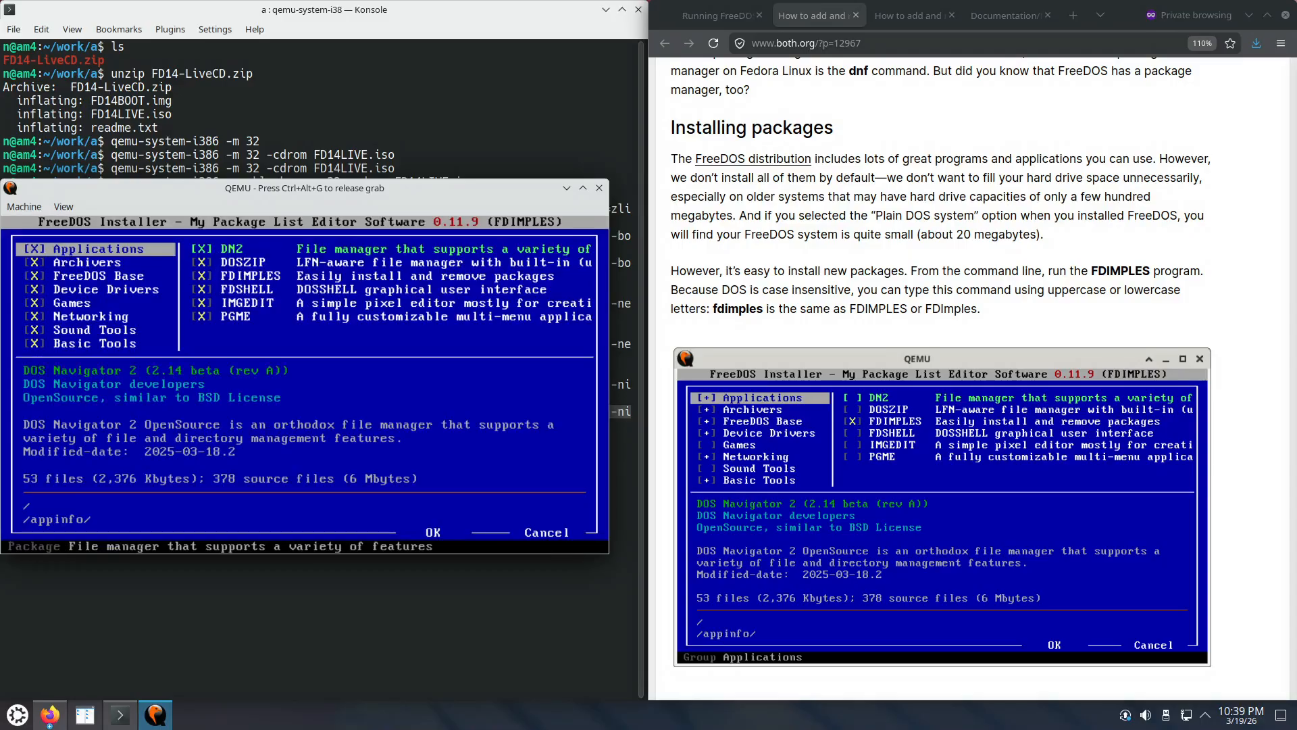
{"action": "key", "text": "Left"}
{"action": "key", "text": "Down"}
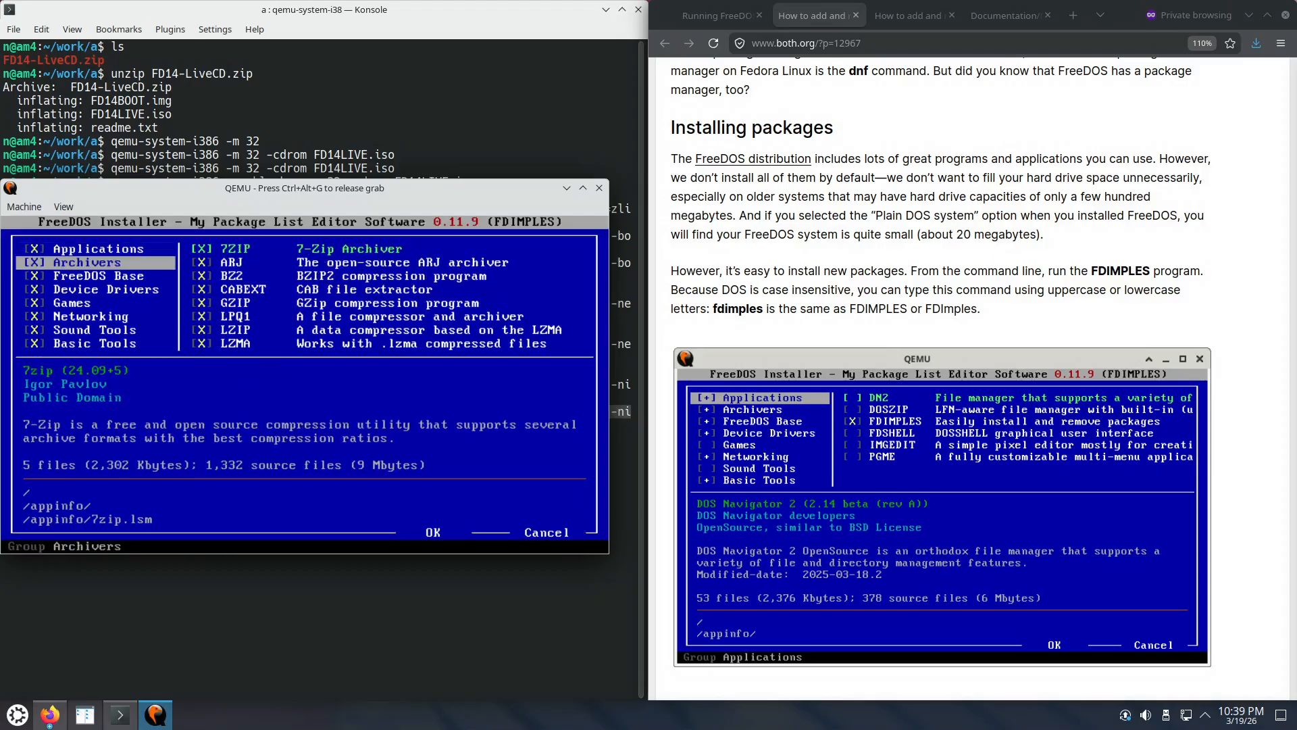
{"action": "key", "text": "Down"}
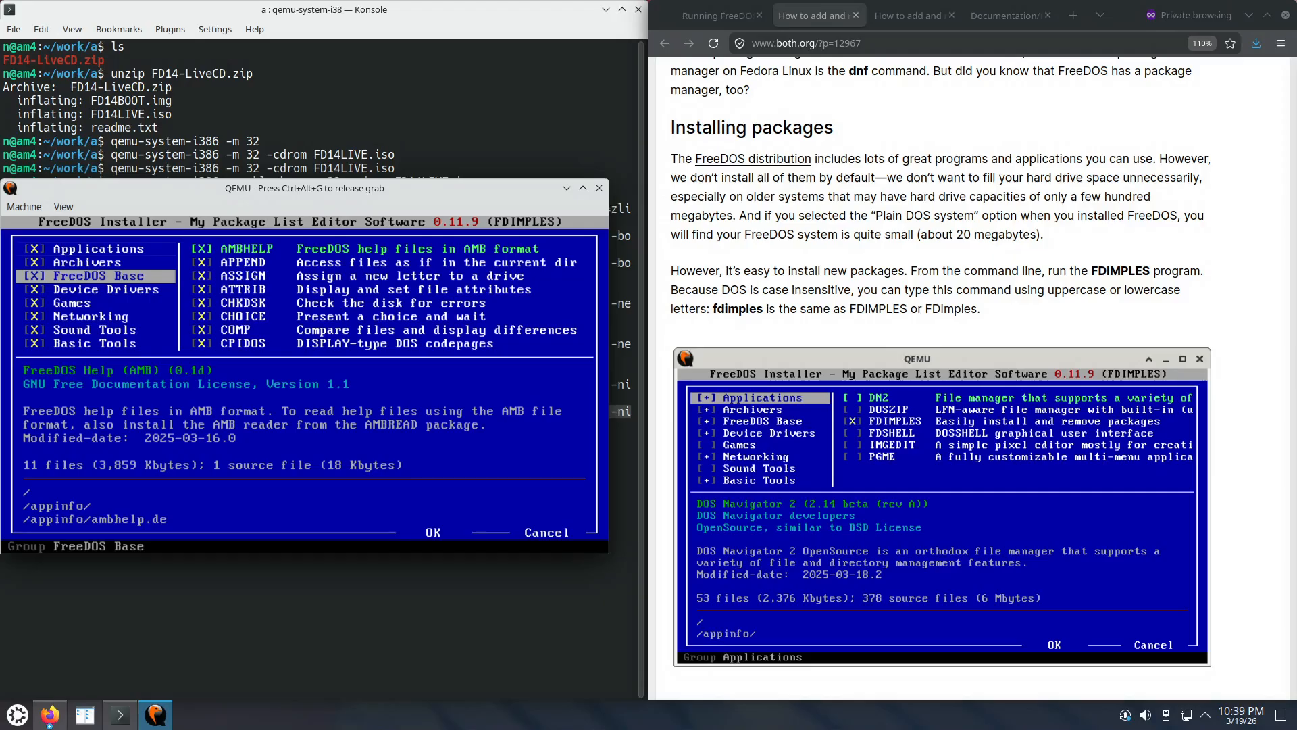
Step: Look through the packages in the FreeDOS Base group from AMBHELP down to KEYB
{"action": "key", "text": "Tab"}
{"action": "key", "text": "Down"}
{"action": "key", "text": "Down"}
{"action": "key", "text": "Down"}
{"action": "key", "text": "Down"}
{"action": "key", "text": "Down"}
{"action": "key", "text": "Down"}
{"action": "key", "text": "Down"}
{"action": "key", "text": "Down"}
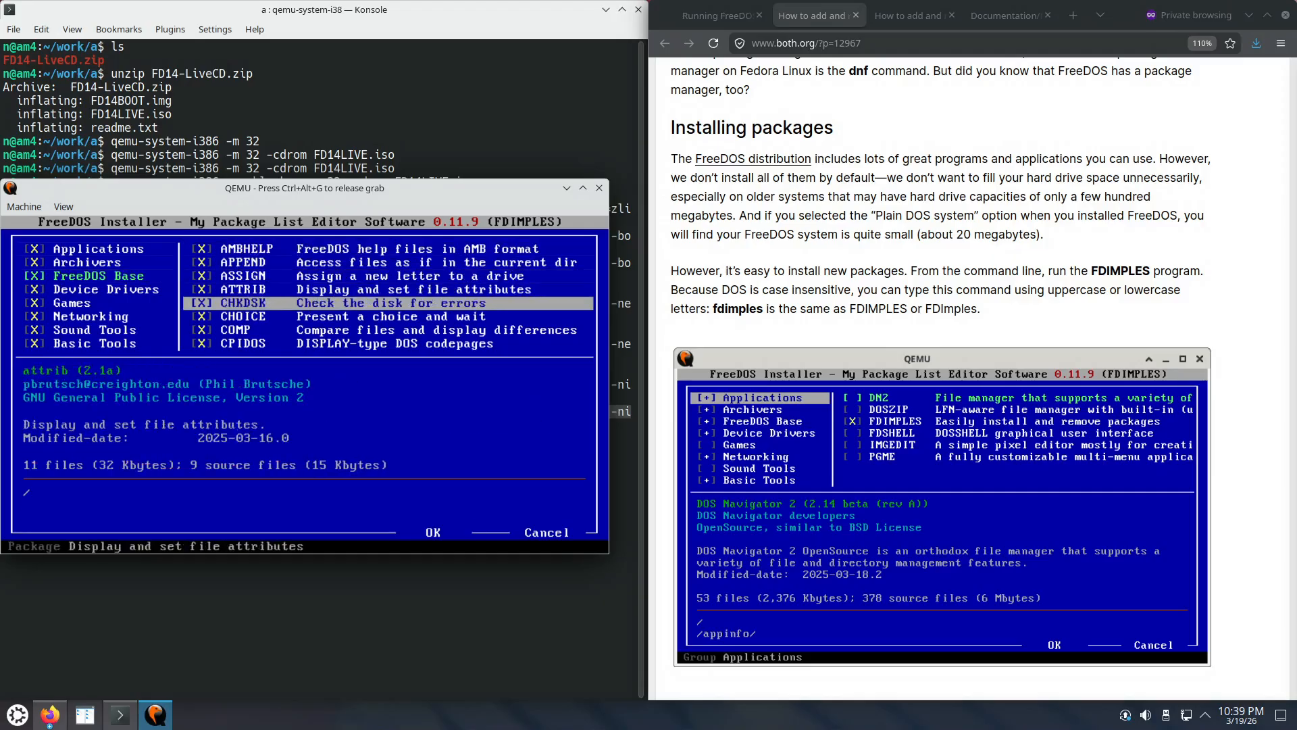
{"action": "key", "text": "Down"}
{"action": "key", "text": "Down"}
{"action": "key", "text": "Down"}
{"action": "key", "text": "Down"}
{"action": "key", "text": "Down"}
{"action": "key", "text": "Down"}
{"action": "key", "text": "Down"}
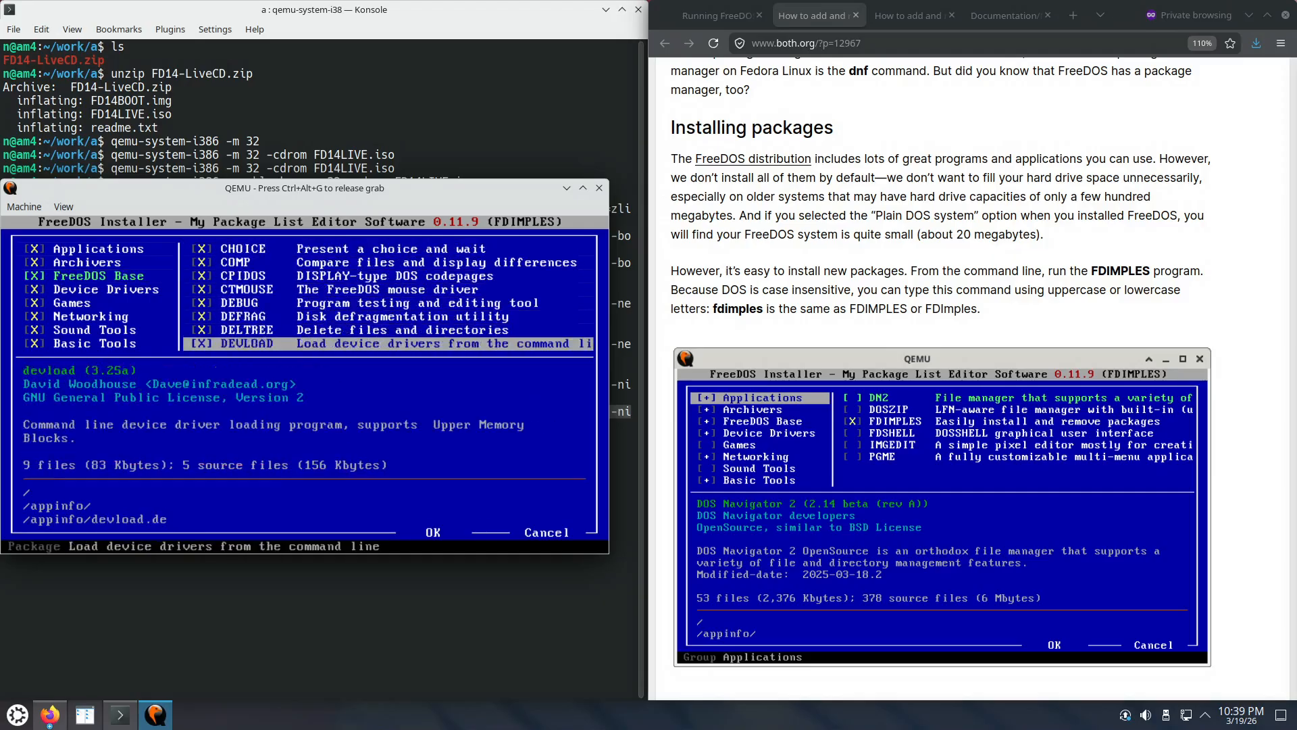
{"action": "key", "text": "Down"}
{"action": "key", "text": "Down"}
{"action": "key", "text": "Down"}
{"action": "key", "text": "Down"}
{"action": "key", "text": "Down"}
{"action": "key", "text": "Down"}
{"action": "key", "text": "Down"}
{"action": "key", "text": "Down"}
{"action": "key", "text": "Down"}
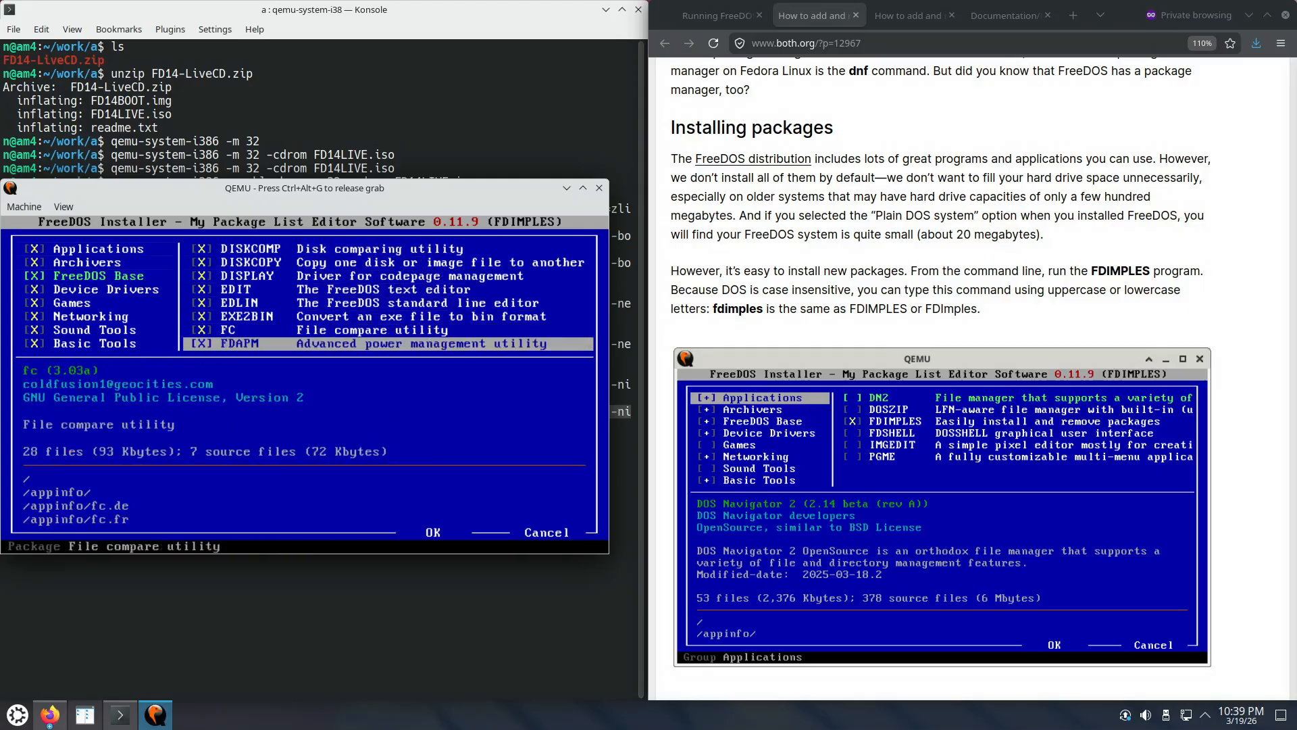
{"action": "key", "text": "Down"}
{"action": "key", "text": "Down"}
{"action": "key", "text": "Down"}
{"action": "key", "text": "Down"}
{"action": "key", "text": "Down"}
{"action": "key", "text": "Down"}
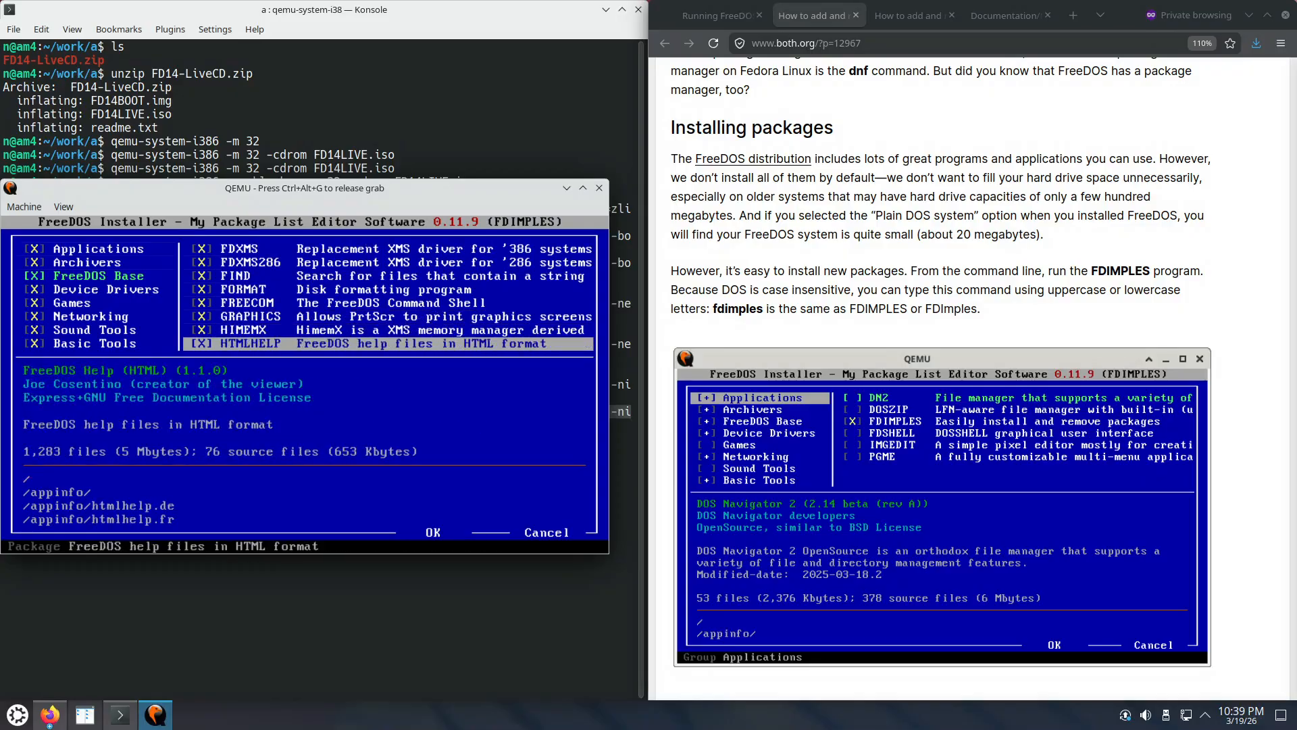
{"action": "key", "text": "Down"}
{"action": "key", "text": "Down"}
{"action": "key", "text": "Down"}
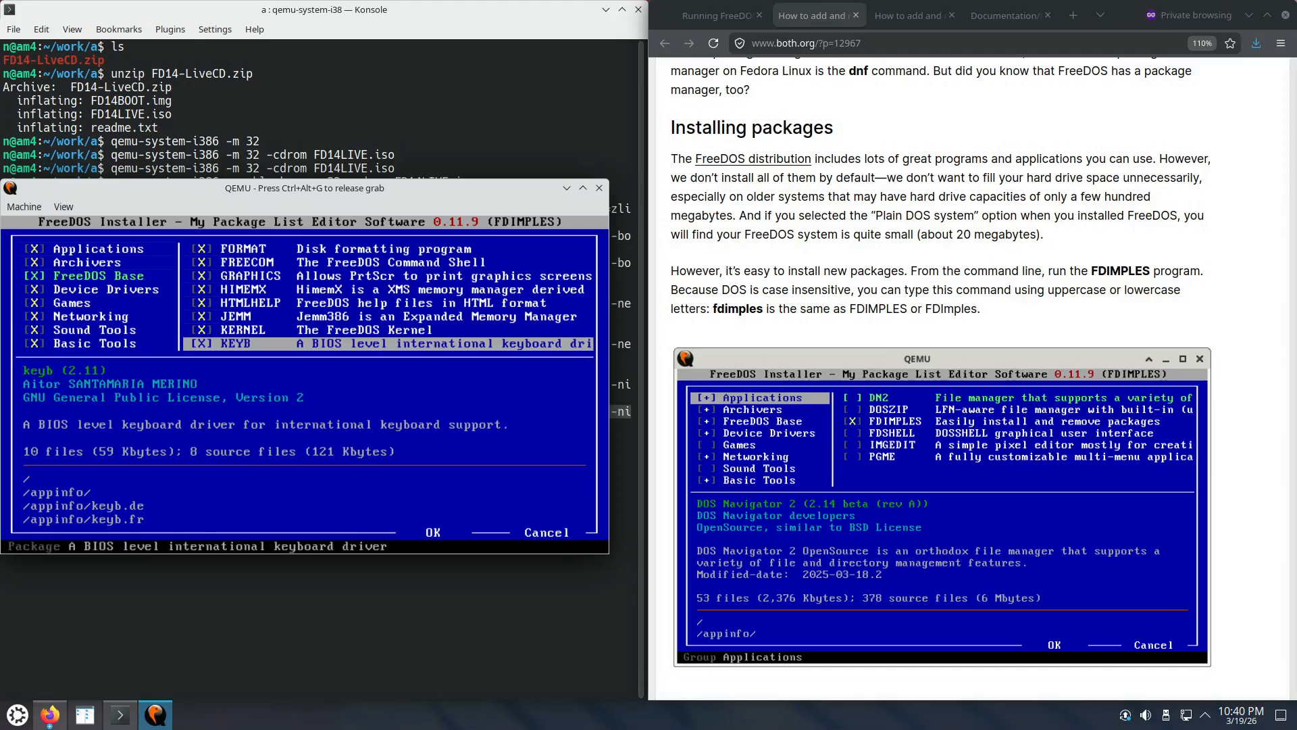
Step: Return through the FreeDOS Base package list to AMBHELP, its first entry
{"action": "key", "text": "Up"}
{"action": "key", "text": "Up"}
{"action": "key", "text": "Up"}
{"action": "key", "text": "Up"}
{"action": "key", "text": "Up"}
{"action": "key", "text": "Up"}
{"action": "key", "text": "Up"}
{"action": "key", "text": "Up"}
{"action": "key", "text": "Up"}
{"action": "key", "text": "Up"}
{"action": "key", "text": "Up"}
{"action": "key", "text": "Up"}
{"action": "key", "text": "Up"}
{"action": "key", "text": "Up"}
{"action": "key", "text": "Up"}
{"action": "key", "text": "Up"}
{"action": "key", "text": "Up"}
{"action": "key", "text": "Up"}
{"action": "key", "text": "Up"}
{"action": "key", "text": "Up"}
{"action": "key", "text": "Up"}
{"action": "key", "text": "Up"}
{"action": "key", "text": "Up"}
{"action": "key", "text": "Up"}
{"action": "key", "text": "Up"}
{"action": "key", "text": "Up"}
{"action": "key", "text": "Up"}
{"action": "key", "text": "Up"}
{"action": "key", "text": "Up"}
{"action": "key", "text": "Up"}
{"action": "key", "text": "Up"}
{"action": "key", "text": "Up"}
{"action": "key", "text": "Up"}
{"action": "key", "text": "Up"}
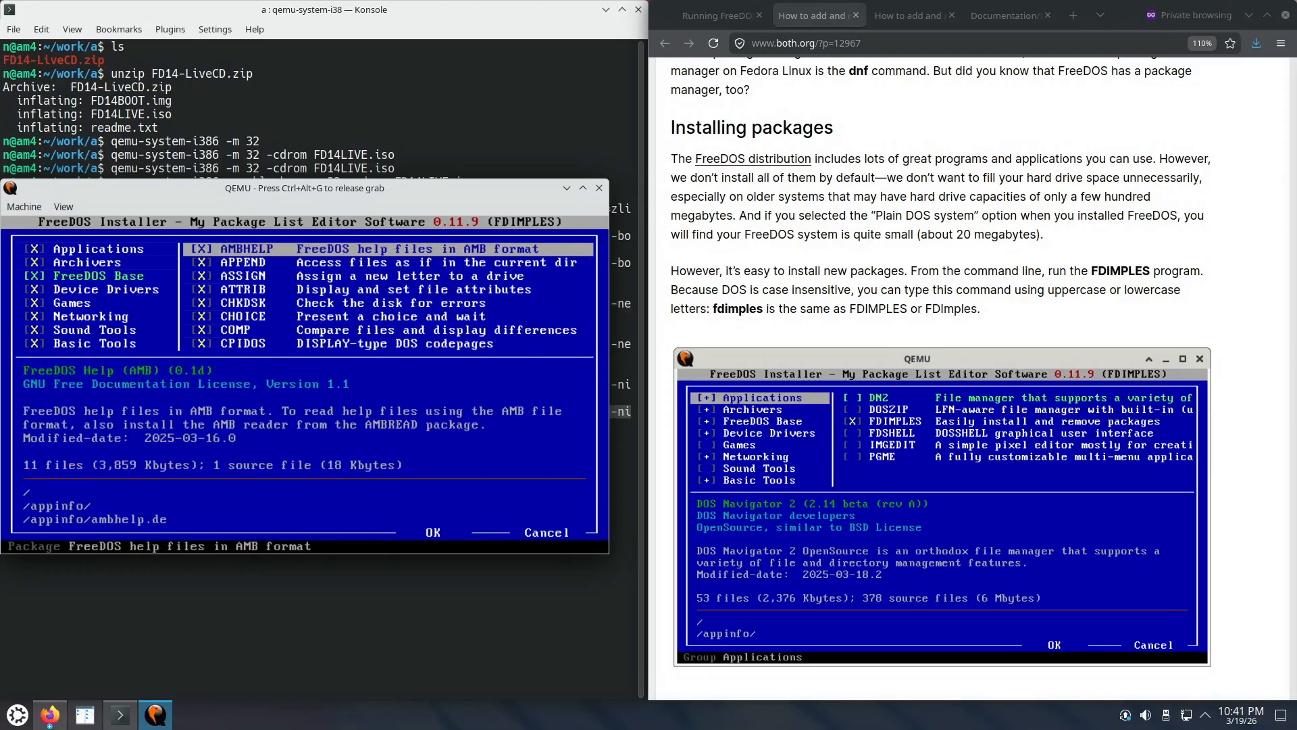
Step: Review the FreeDOS Base packages again from AMBHELP down to MEM
{"action": "key", "text": "Down"}
{"action": "key", "text": "Down"}
{"action": "key", "text": "Down"}
{"action": "key", "text": "Down"}
{"action": "key", "text": "Down"}
{"action": "key", "text": "Down"}
{"action": "key", "text": "Down"}
{"action": "key", "text": "Down"}
{"action": "key", "text": "Down"}
{"action": "key", "text": "Down"}
{"action": "key", "text": "Down"}
{"action": "key", "text": "Down"}
{"action": "key", "text": "Down"}
{"action": "key", "text": "Down"}
{"action": "key", "text": "Down"}
{"action": "key", "text": "Down"}
{"action": "key", "text": "Down"}
{"action": "key", "text": "Down"}
{"action": "key", "text": "Down"}
{"action": "key", "text": "Down"}
{"action": "key", "text": "Down"}
{"action": "key", "text": "Down"}
{"action": "key", "text": "Down"}
{"action": "key", "text": "Down"}
{"action": "key", "text": "Down"}
{"action": "key", "text": "Down"}
{"action": "key", "text": "Down"}
{"action": "key", "text": "Down"}
{"action": "key", "text": "Down"}
{"action": "key", "text": "Down"}
{"action": "key", "text": "Down"}
{"action": "key", "text": "Down"}
{"action": "key", "text": "Down"}
{"action": "key", "text": "Down"}
{"action": "key", "text": "Down"}
{"action": "key", "text": "Down"}
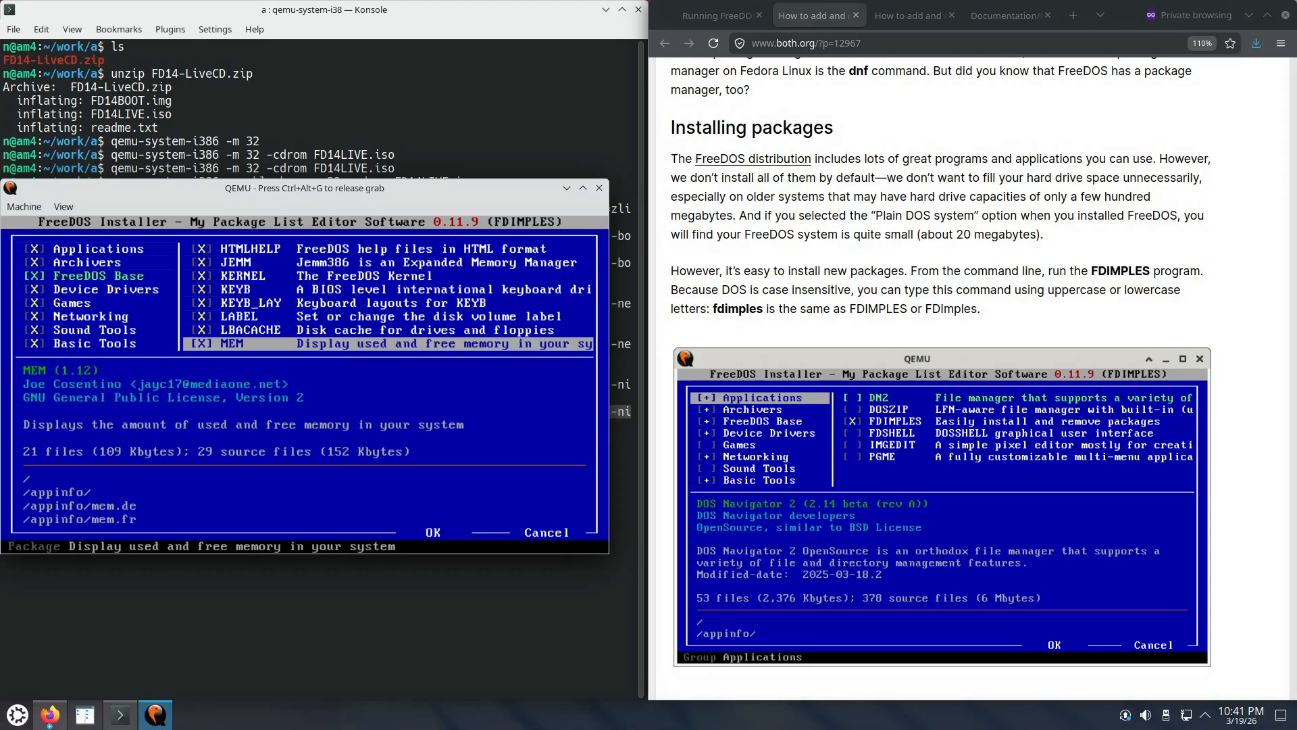
Step: Look through the remaining FreeDOS Base packages from MEM down to XCOPY, the last entry
{"action": "key", "text": "Down"}
{"action": "key", "text": "Down"}
{"action": "key", "text": "Down"}
{"action": "key", "text": "Down"}
{"action": "key", "text": "Down"}
{"action": "key", "text": "Down"}
{"action": "key", "text": "Down"}
{"action": "key", "text": "Down"}
{"action": "key", "text": "Down"}
{"action": "key", "text": "Down"}
{"action": "key", "text": "Down"}
{"action": "key", "text": "Down"}
{"action": "key", "text": "Down"}
{"action": "key", "text": "Down"}
{"action": "key", "text": "Down"}
{"action": "key", "text": "Down"}
{"action": "key", "text": "Down"}
{"action": "key", "text": "Down"}
{"action": "key", "text": "Down"}
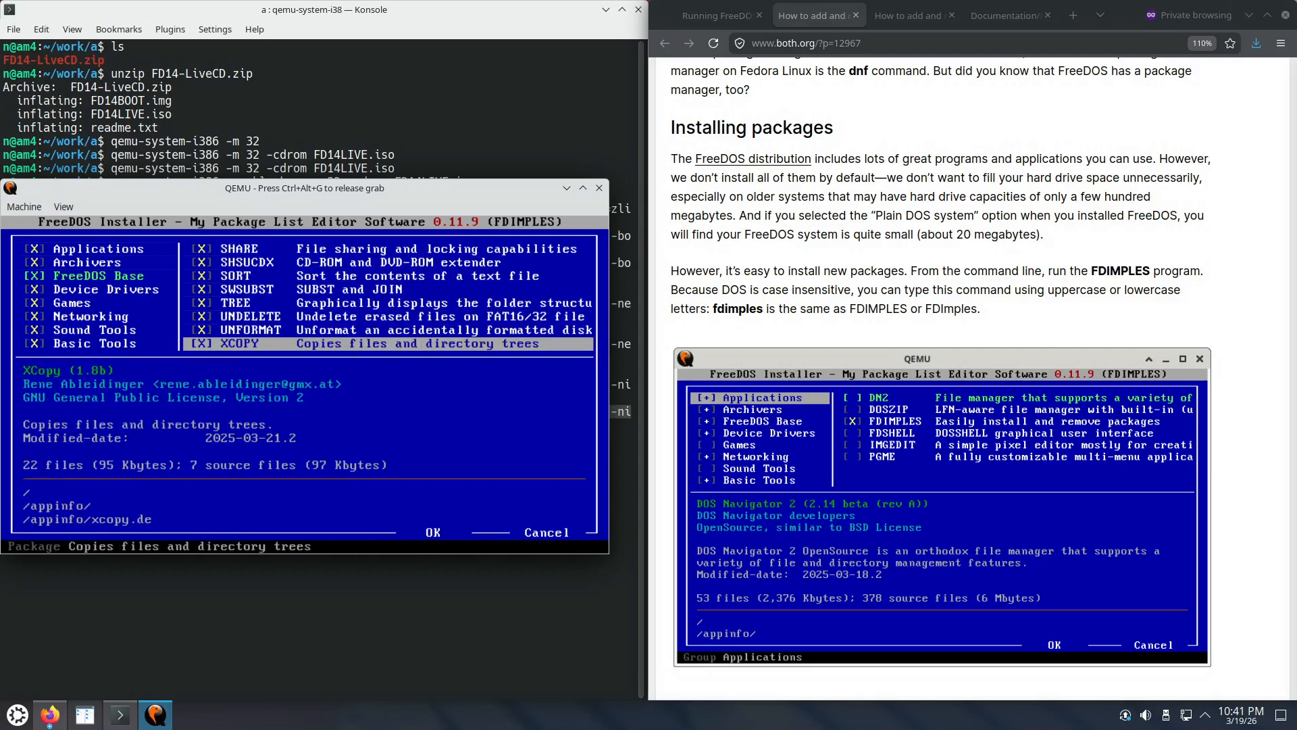
Step: Open the Device Drivers group, skim its packages down to LOGGER and return to CDRCACHE
{"action": "key", "text": "Tab"}
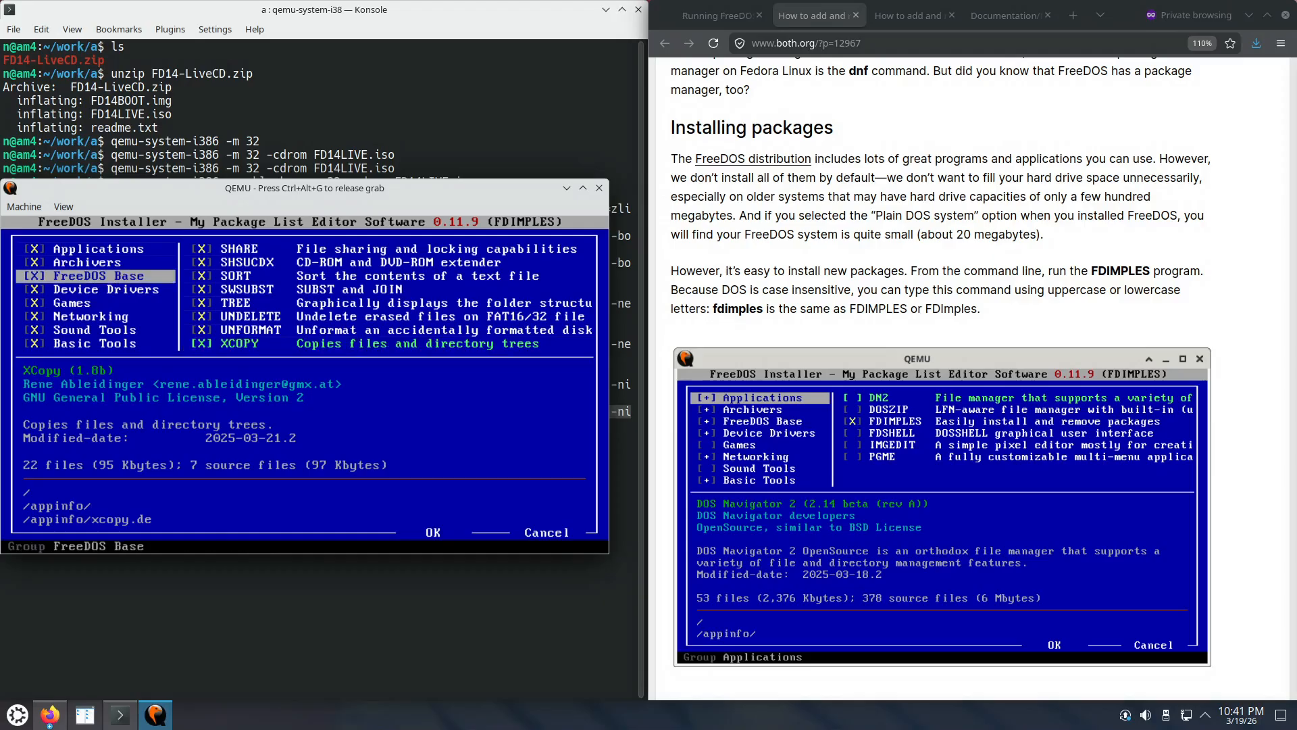
{"action": "key", "text": "Down"}
{"action": "key", "text": "Tab"}
{"action": "key", "text": "Down"}
{"action": "key", "text": "Down"}
{"action": "key", "text": "Down"}
{"action": "key", "text": "Down"}
{"action": "key", "text": "Down"}
{"action": "key", "text": "Down"}
{"action": "key", "text": "Down"}
{"action": "key", "text": "Down"}
{"action": "key", "text": "Down"}
{"action": "key", "text": "Down"}
{"action": "key", "text": "Down"}
{"action": "key", "text": "Down"}
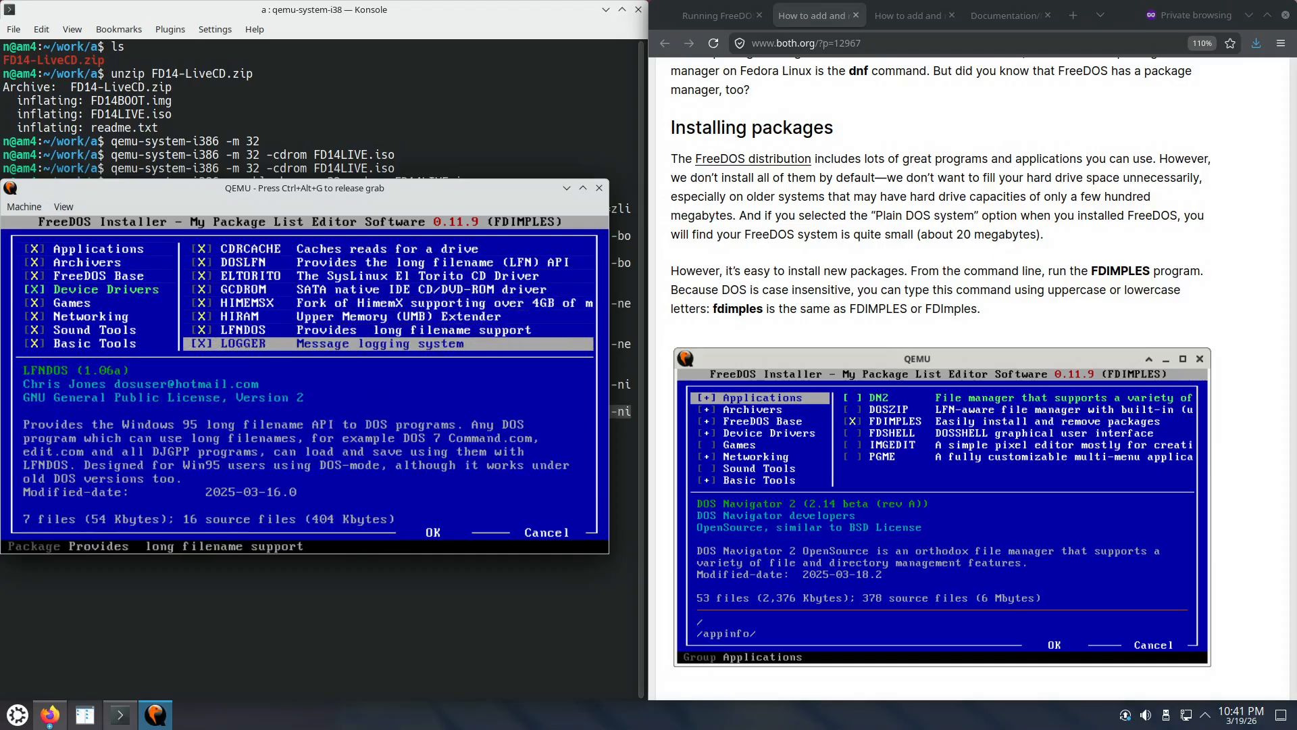
{"action": "key", "text": "Down"}
{"action": "key", "text": "Down"}
{"action": "key", "text": "Down"}
{"action": "key", "text": "Down"}
{"action": "key", "text": "Down"}
{"action": "key", "text": "Down"}
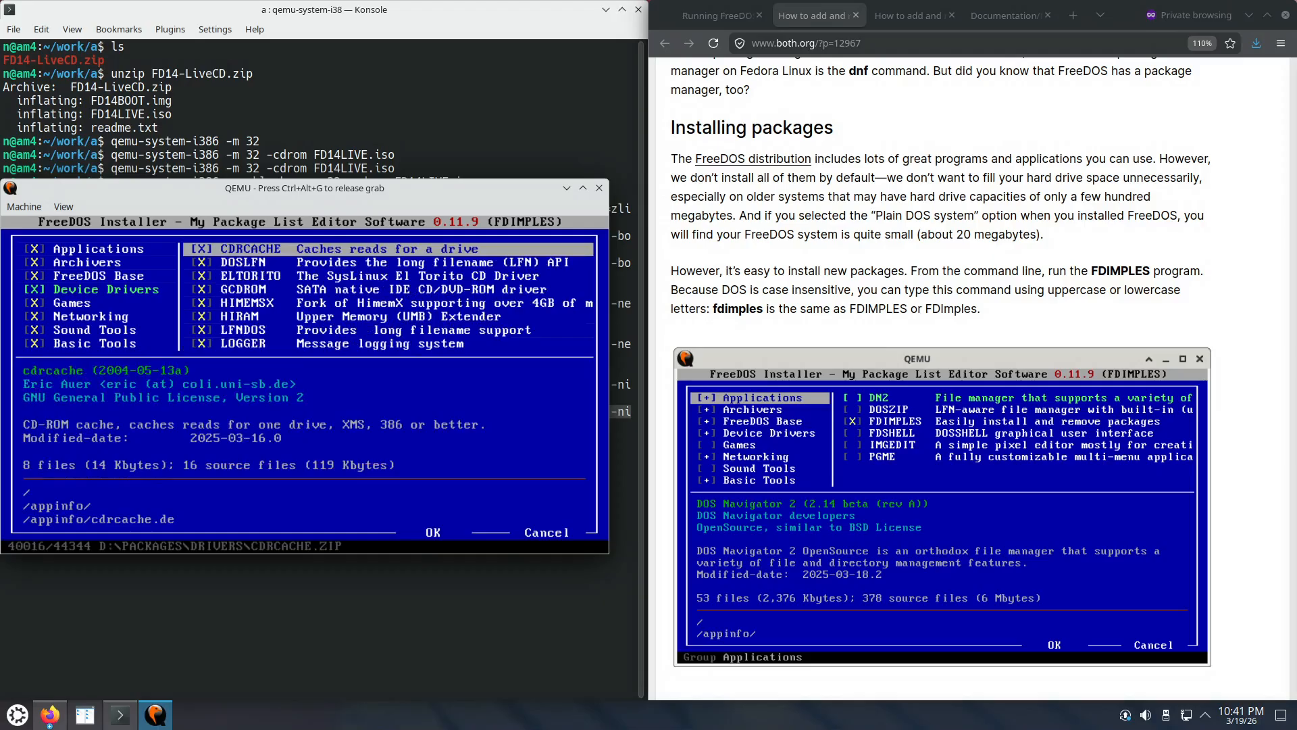
Step: Review the Device Drivers packages from CDRCACHE down to LOGGER, including HIMEMSX
{"action": "key", "text": "Down"}
{"action": "key", "text": "Down"}
{"action": "key", "text": "Down"}
{"action": "key", "text": "Down"}
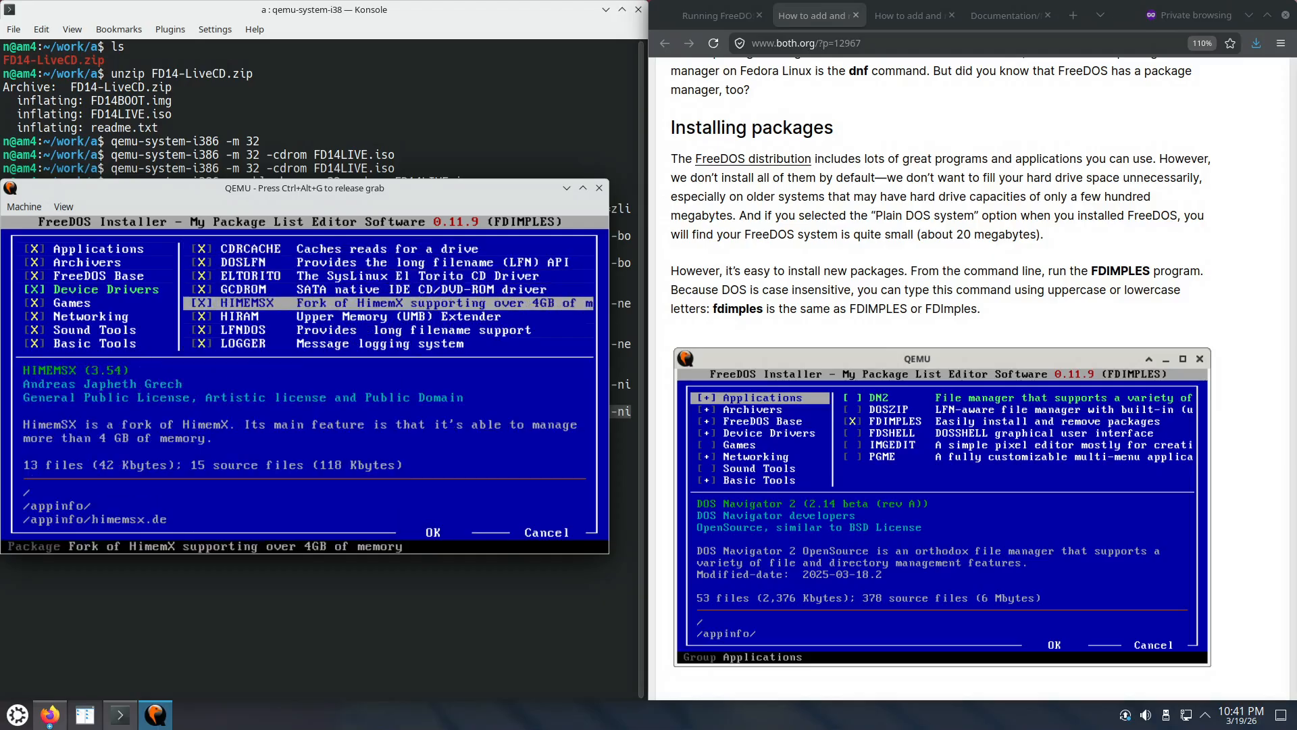
{"action": "key", "text": "Down"}
{"action": "key", "text": "Down"}
{"action": "key", "text": "Down"}
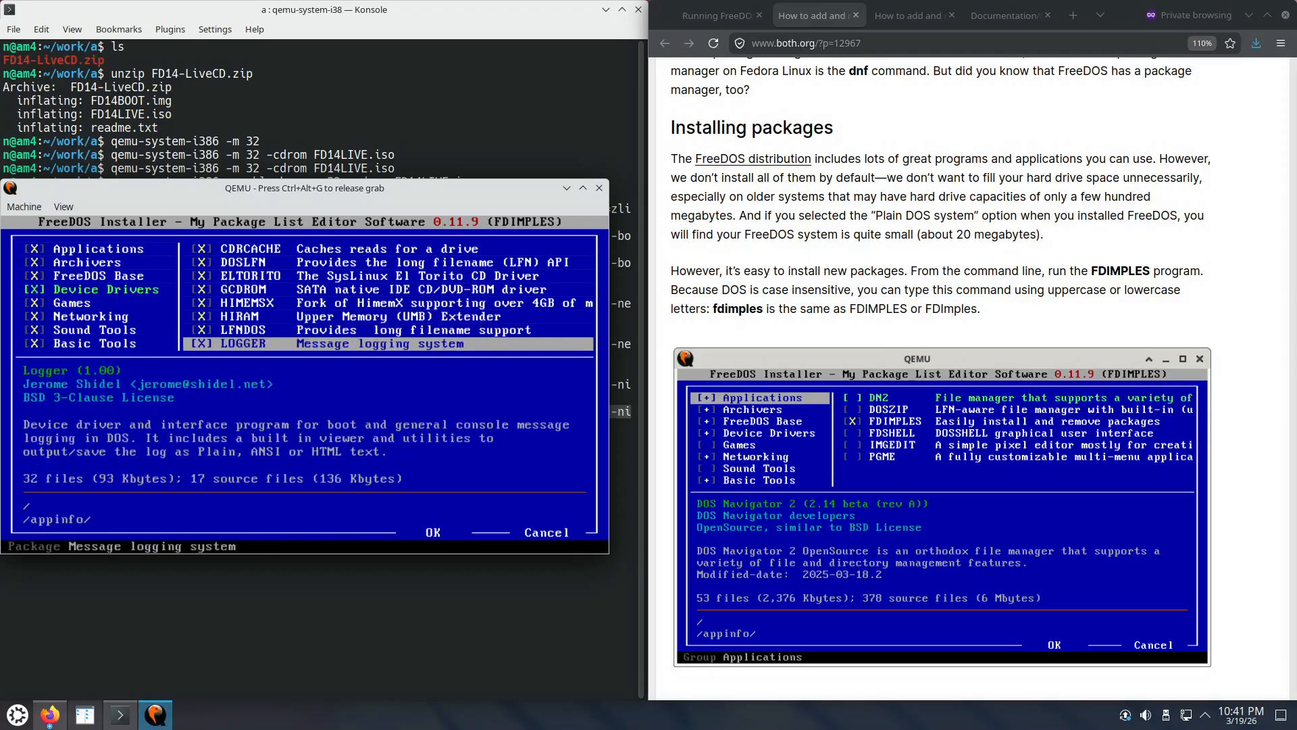
Step: Continue through the Device Drivers packages past SBEMU down to UHDD and read their descriptions
{"action": "key", "text": "Down"}
{"action": "key", "text": "Down"}
{"action": "key", "text": "Down"}
{"action": "key", "text": "Down"}
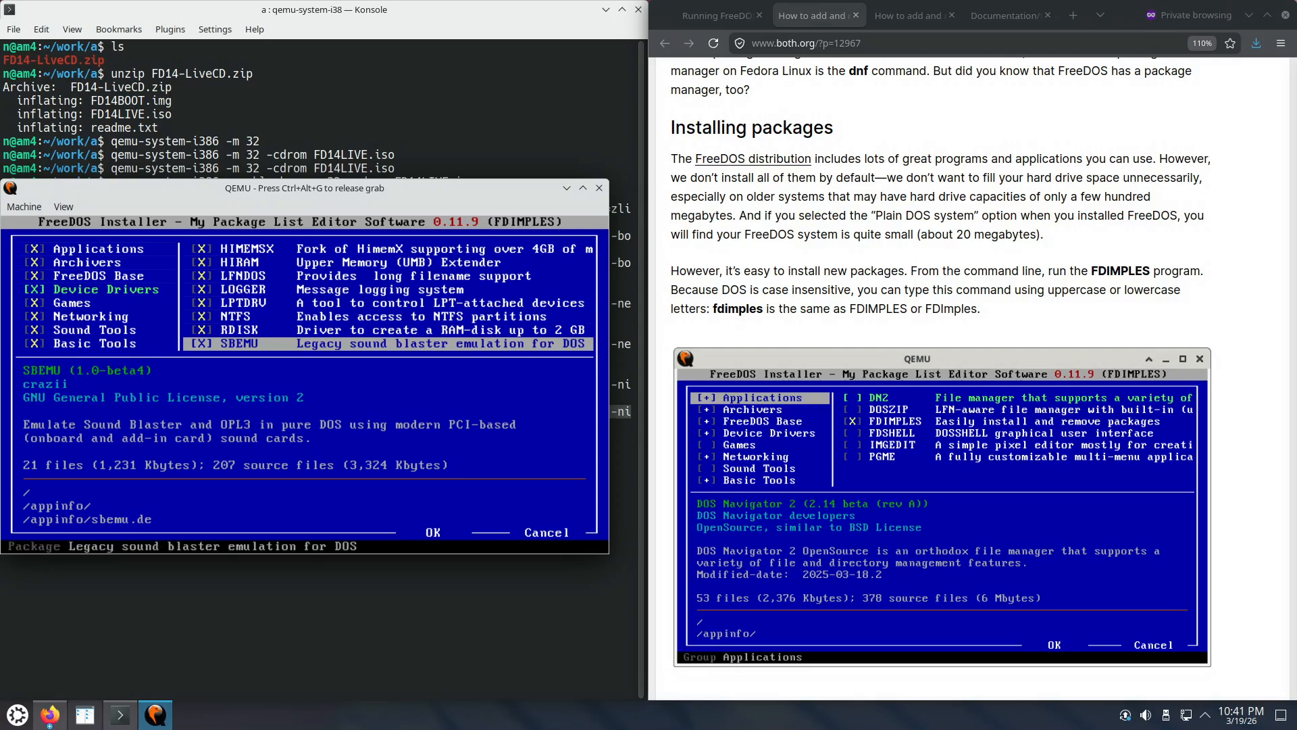
{"action": "key", "text": "Down"}
{"action": "key", "text": "Down"}
{"action": "key", "text": "Down"}
{"action": "key", "text": "Down"}
{"action": "key", "text": "Down"}
{"action": "key", "text": "Down"}
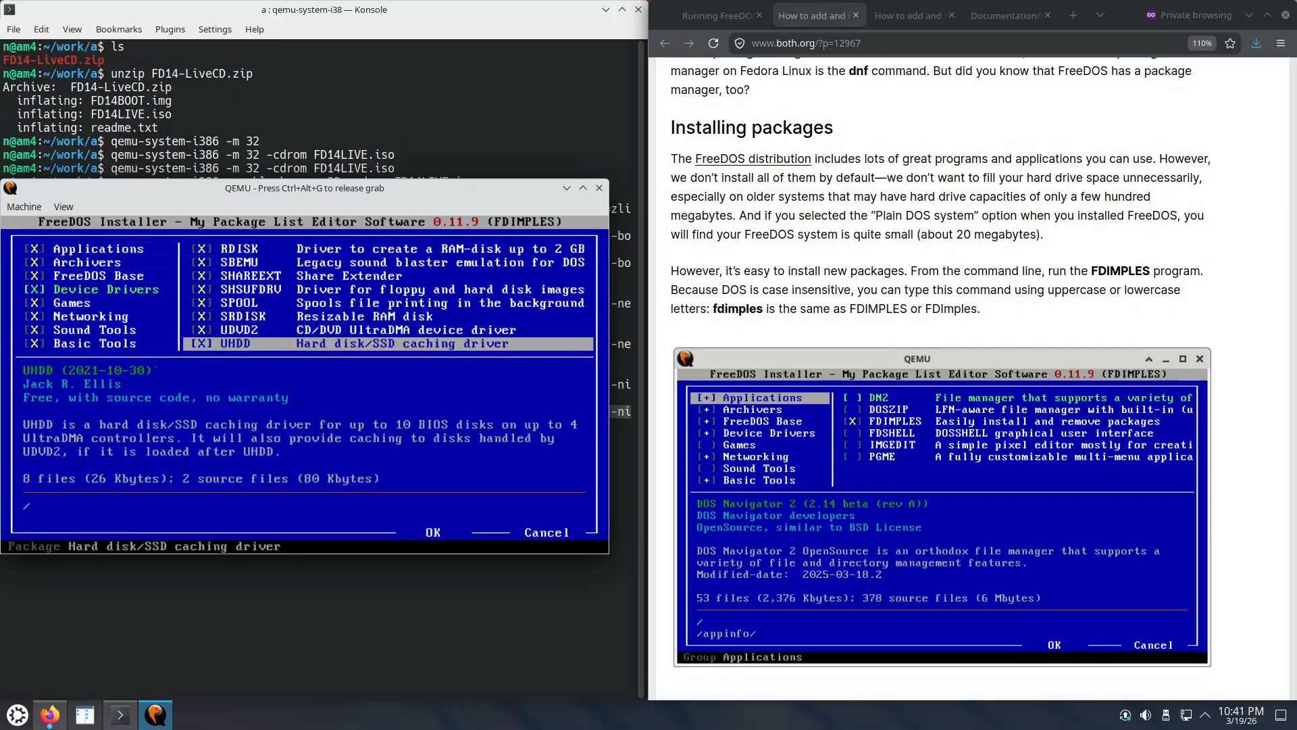
Step: Open the Games group and look through its packages from BLKDROP down to EWSNAKE
{"action": "key", "text": "Tab"}
{"action": "key", "text": "Down"}
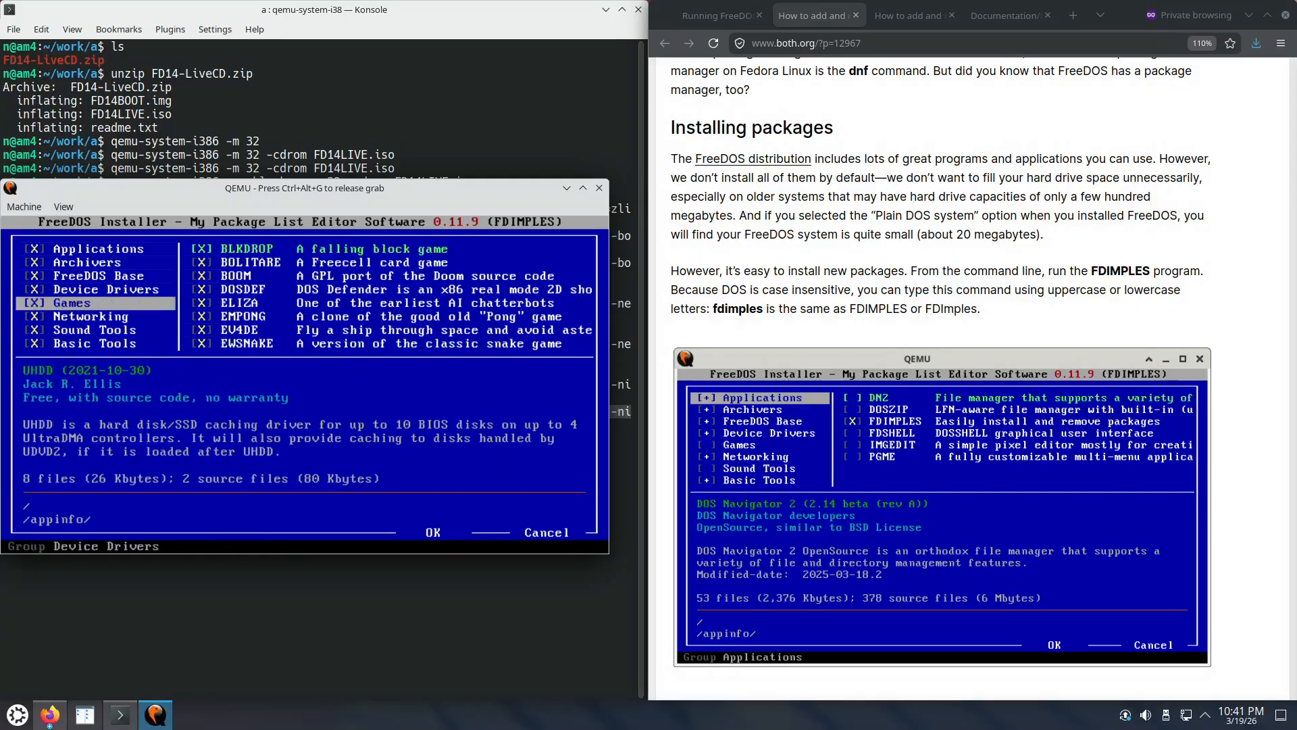
{"action": "key", "text": "Tab"}
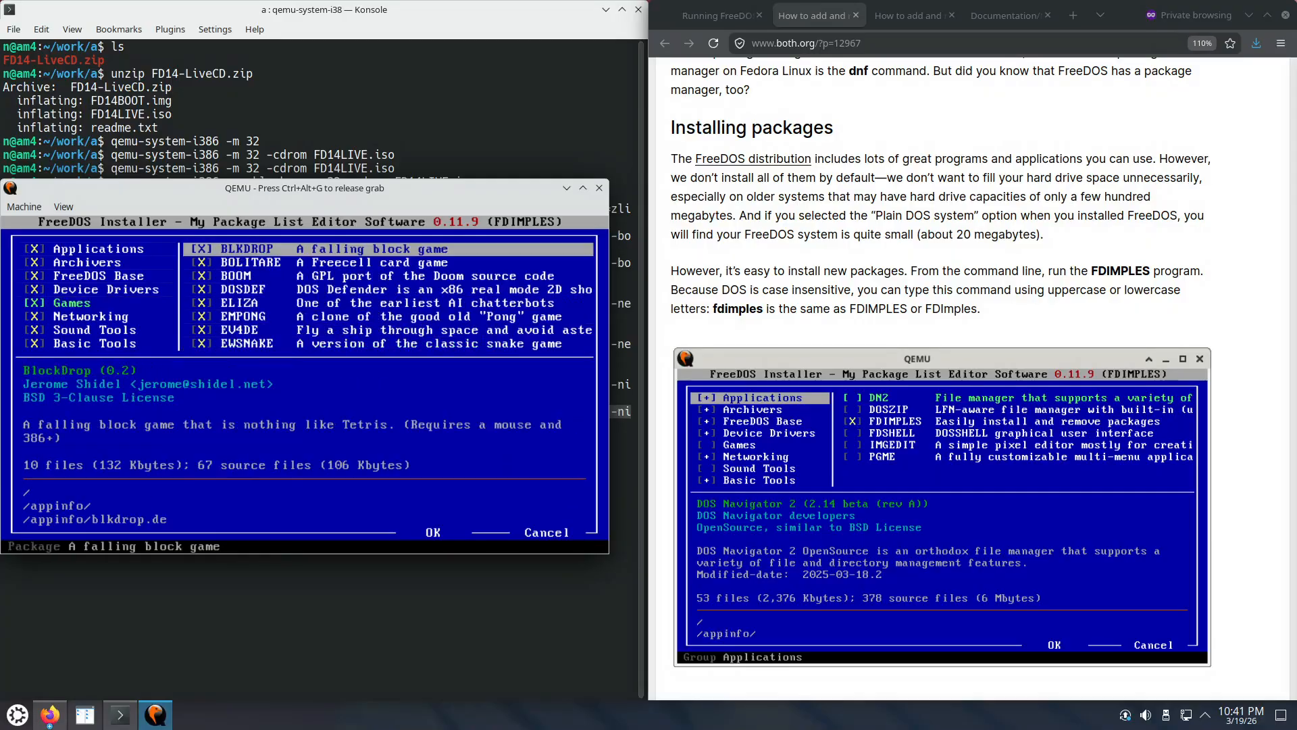
{"action": "key", "text": "Down"}
{"action": "key", "text": "Down"}
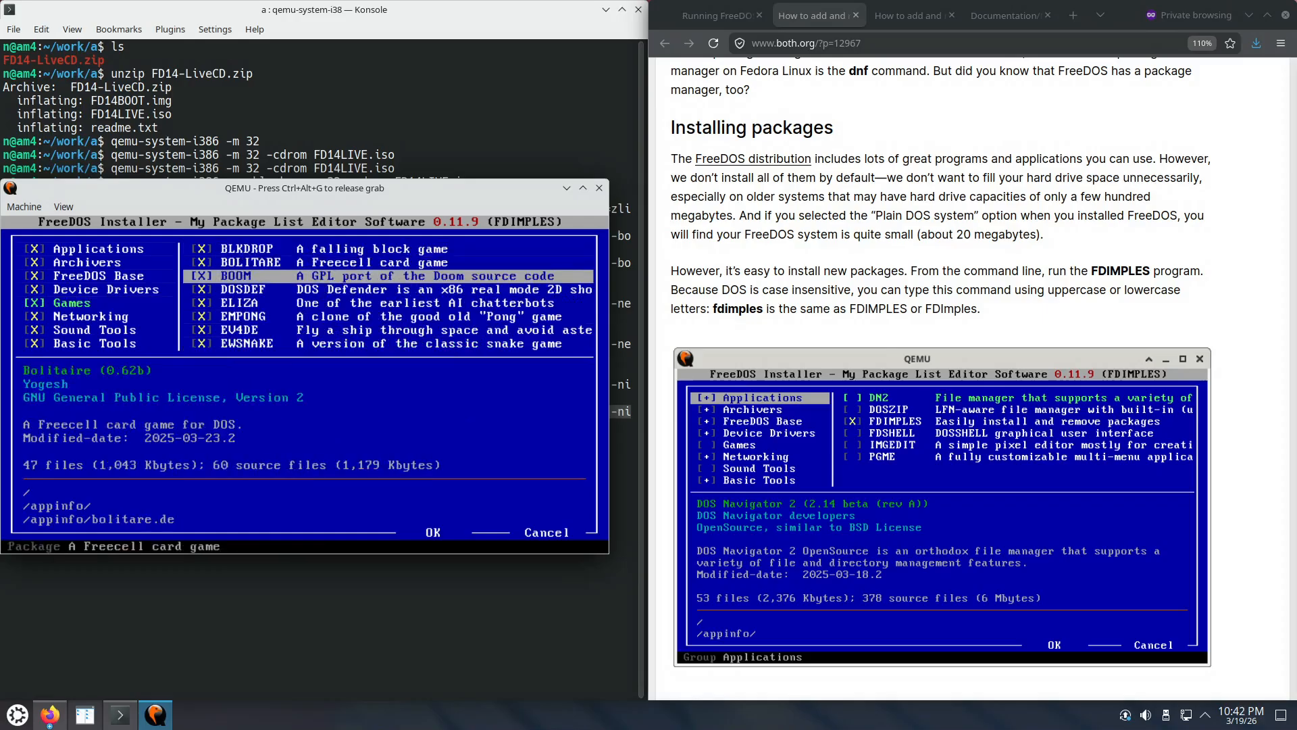
{"action": "key", "text": "Up"}
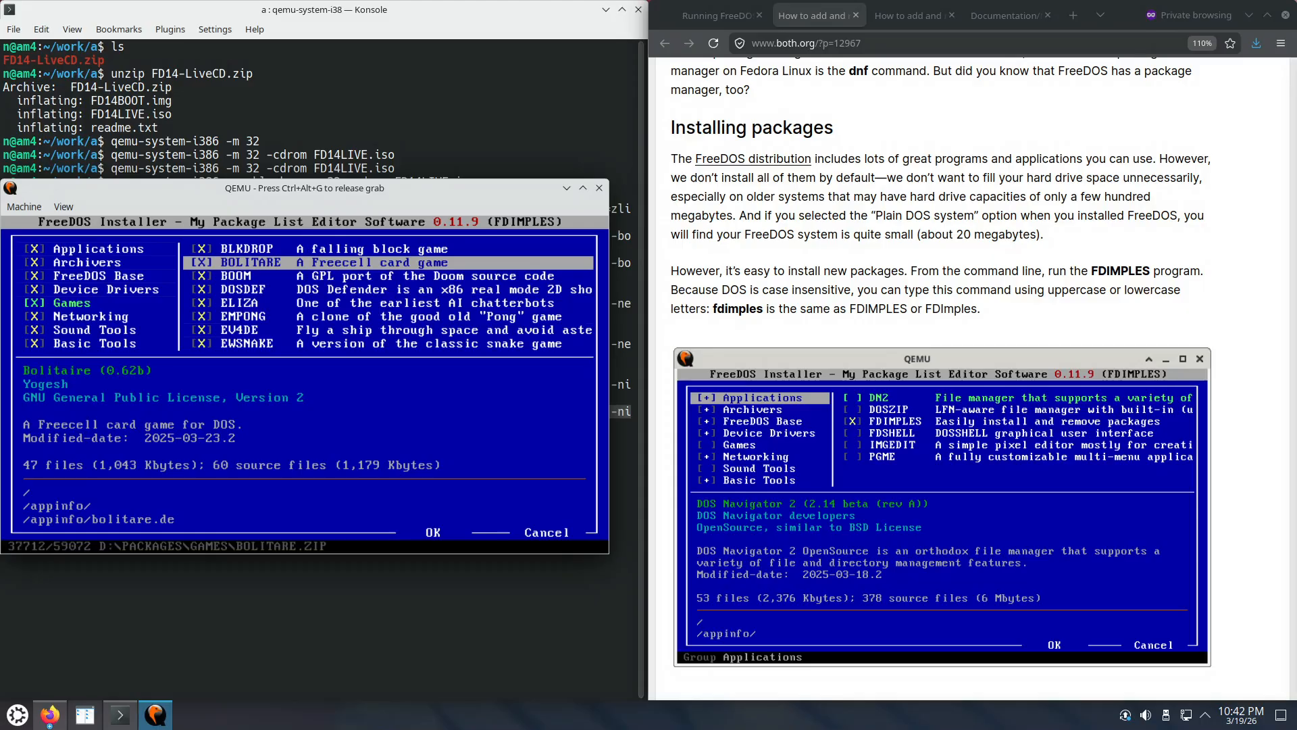
{"action": "key", "text": "Down"}
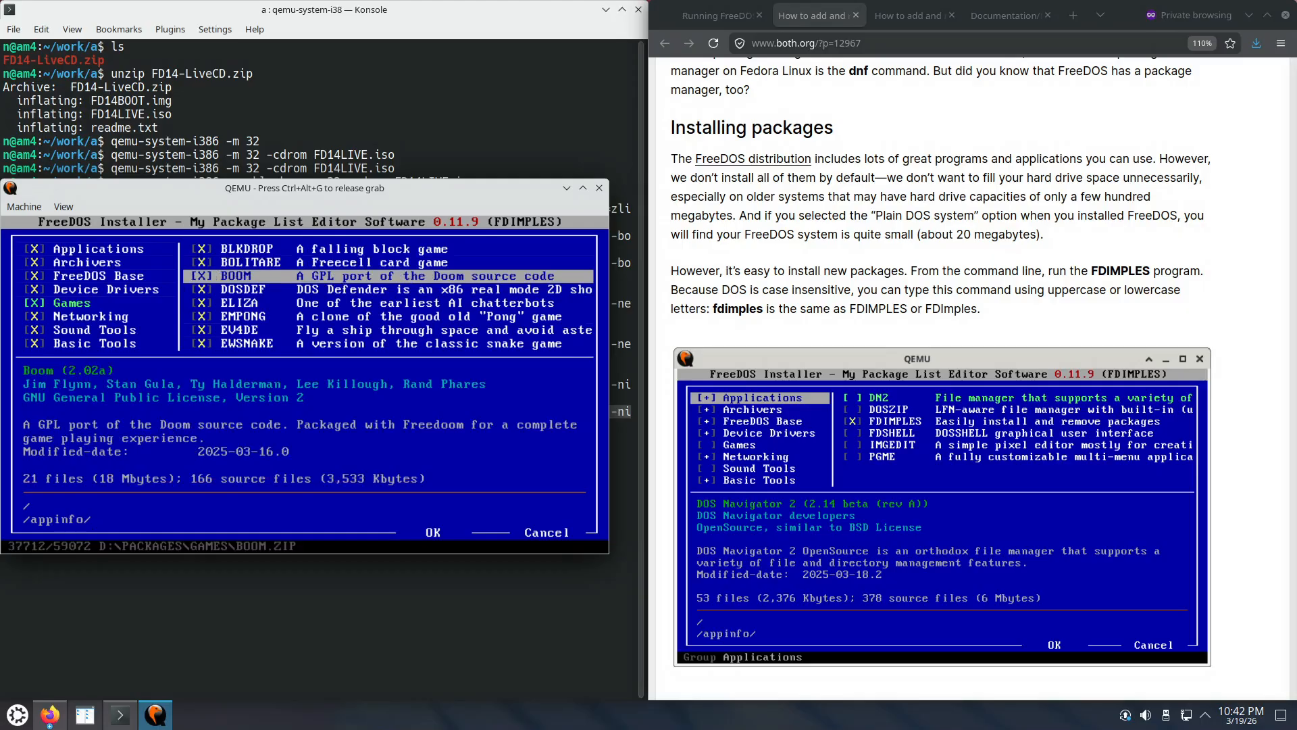
{"action": "key", "text": "Down"}
{"action": "key", "text": "Down"}
{"action": "key", "text": "Down"}
{"action": "key", "text": "Down"}
{"action": "key", "text": "Down"}
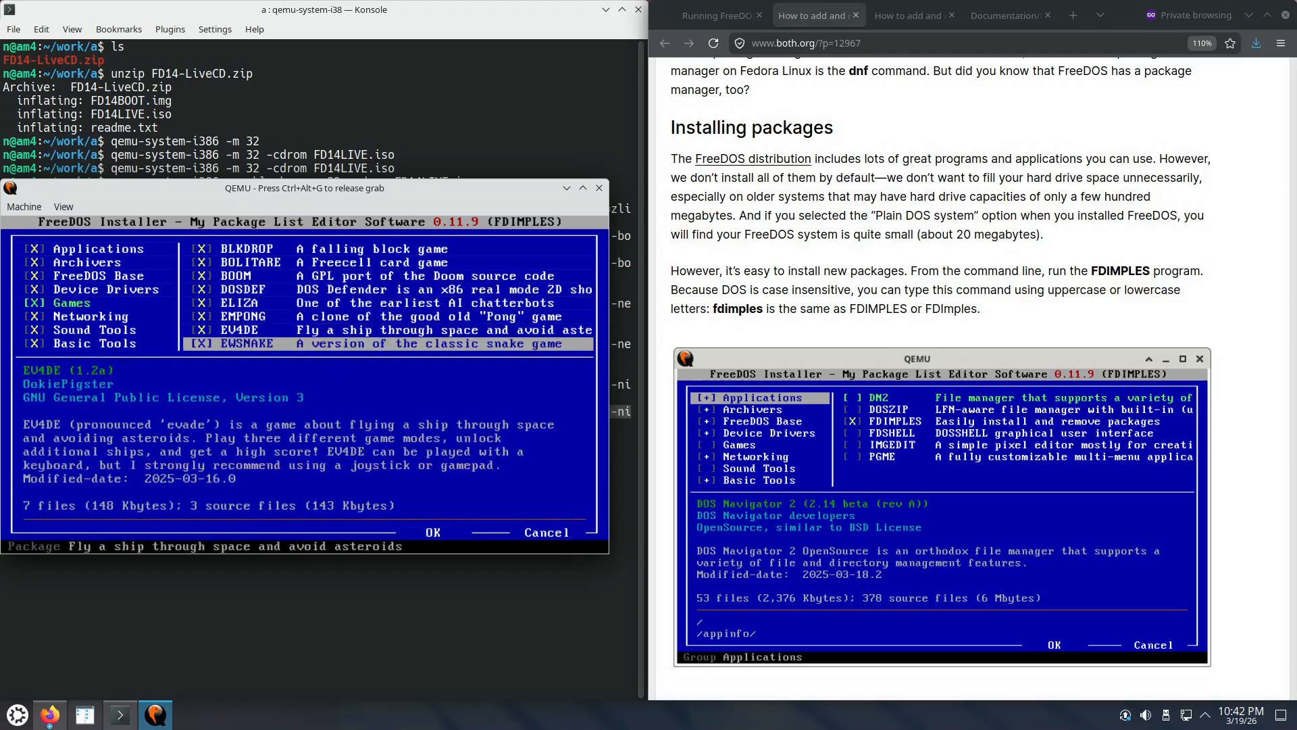
Step: Return through the Games package list to BLKDROP, its first entry
{"action": "key", "text": "Up"}
{"action": "key", "text": "Up"}
{"action": "key", "text": "Up"}
{"action": "key", "text": "Up"}
{"action": "key", "text": "Up"}
{"action": "key", "text": "Up"}
{"action": "key", "text": "Up"}
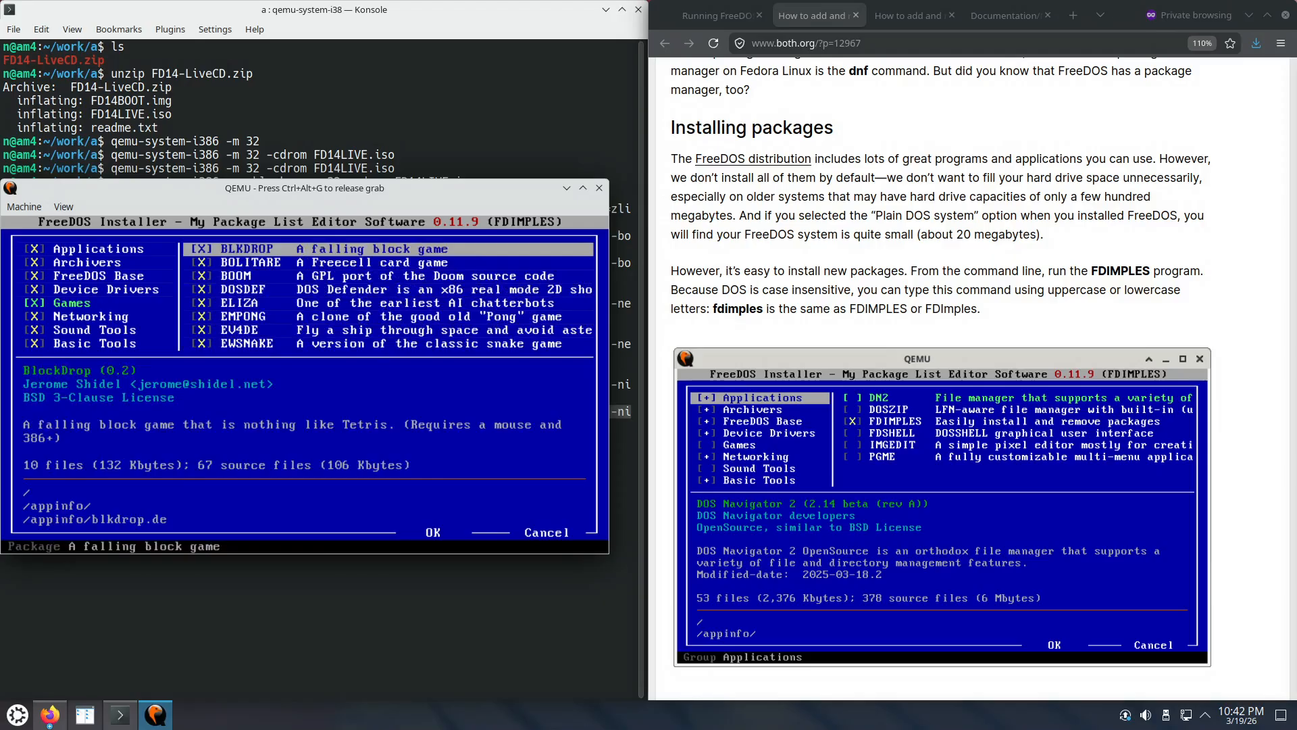
Step: Review the Games packages again from BLKDROP past ELIZA down to FLPYBIRD
{"action": "key", "text": "Down"}
{"action": "key", "text": "Down"}
{"action": "key", "text": "Down"}
{"action": "key", "text": "Down"}
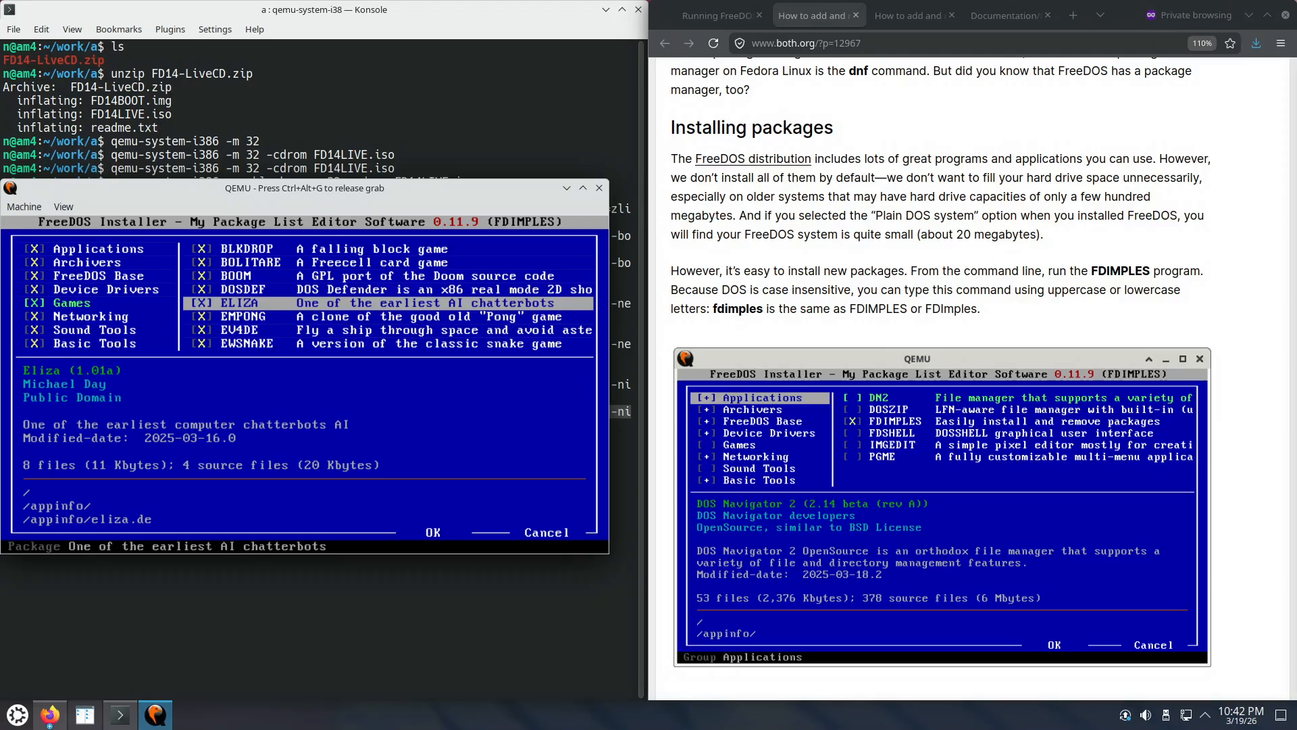
{"action": "key", "text": "Down"}
{"action": "key", "text": "Down"}
{"action": "key", "text": "Down"}
{"action": "key", "text": "Down"}
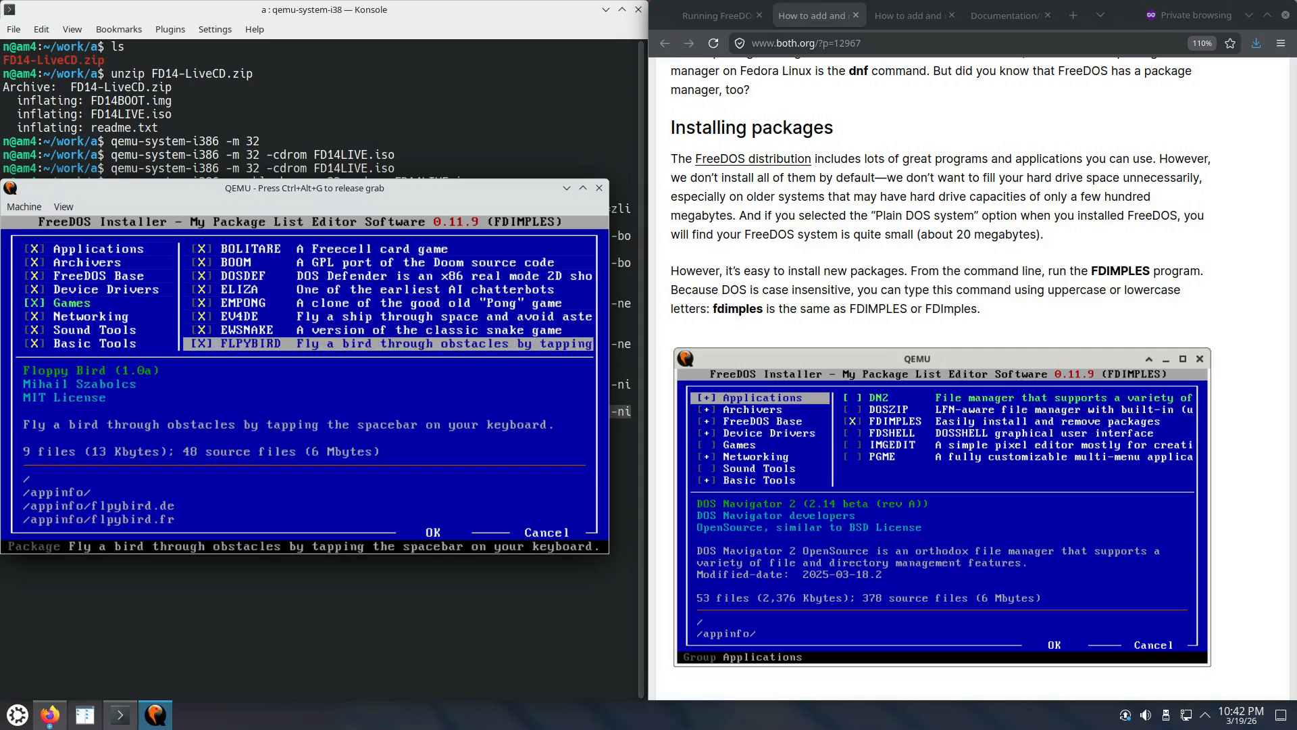
Step: Continue through the Games packages from FLPYBIRD past FREEDOOM down to KRAPTOR
{"action": "key", "text": "Down"}
{"action": "key", "text": "Down"}
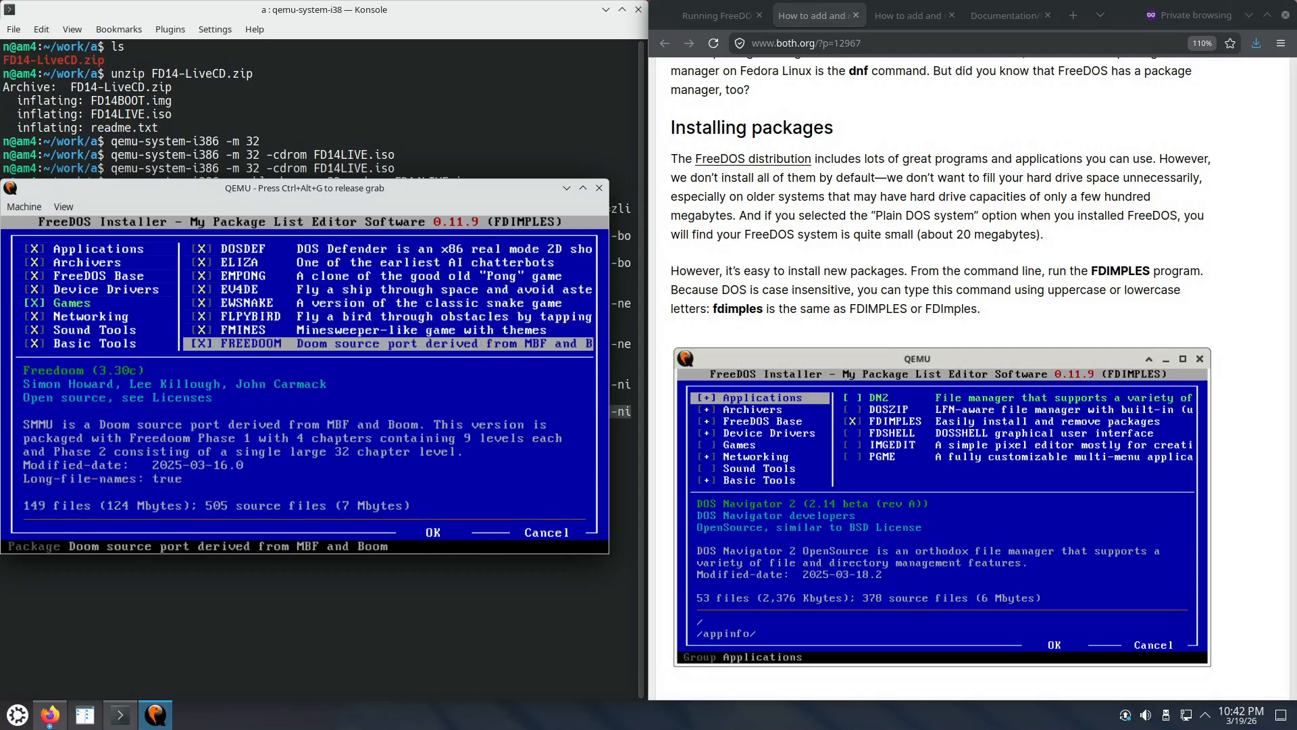
{"action": "key", "text": "Down"}
{"action": "key", "text": "Down"}
{"action": "key", "text": "Down"}
{"action": "key", "text": "Down"}
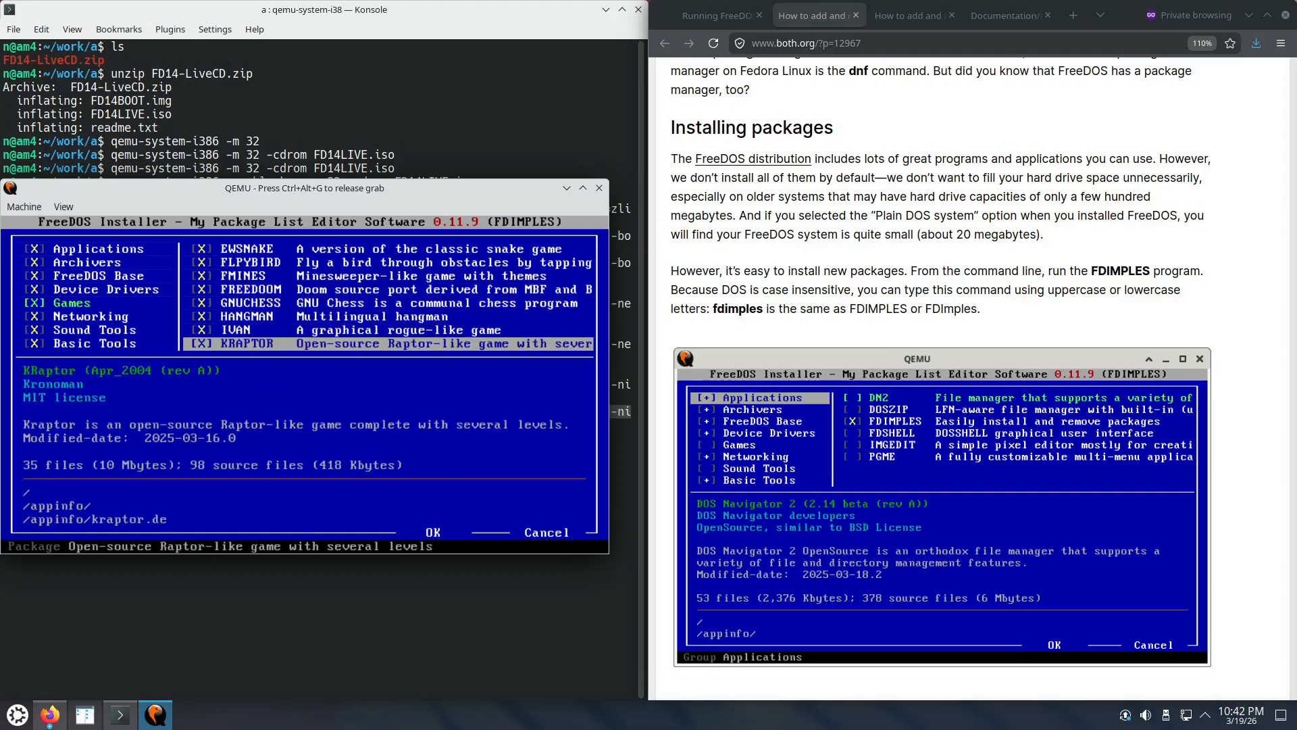
Step: Go back to the HANGMAN game's description, and read on through the Games packages down to NETHACK
{"action": "key", "text": "Up"}
{"action": "key", "text": "Up"}
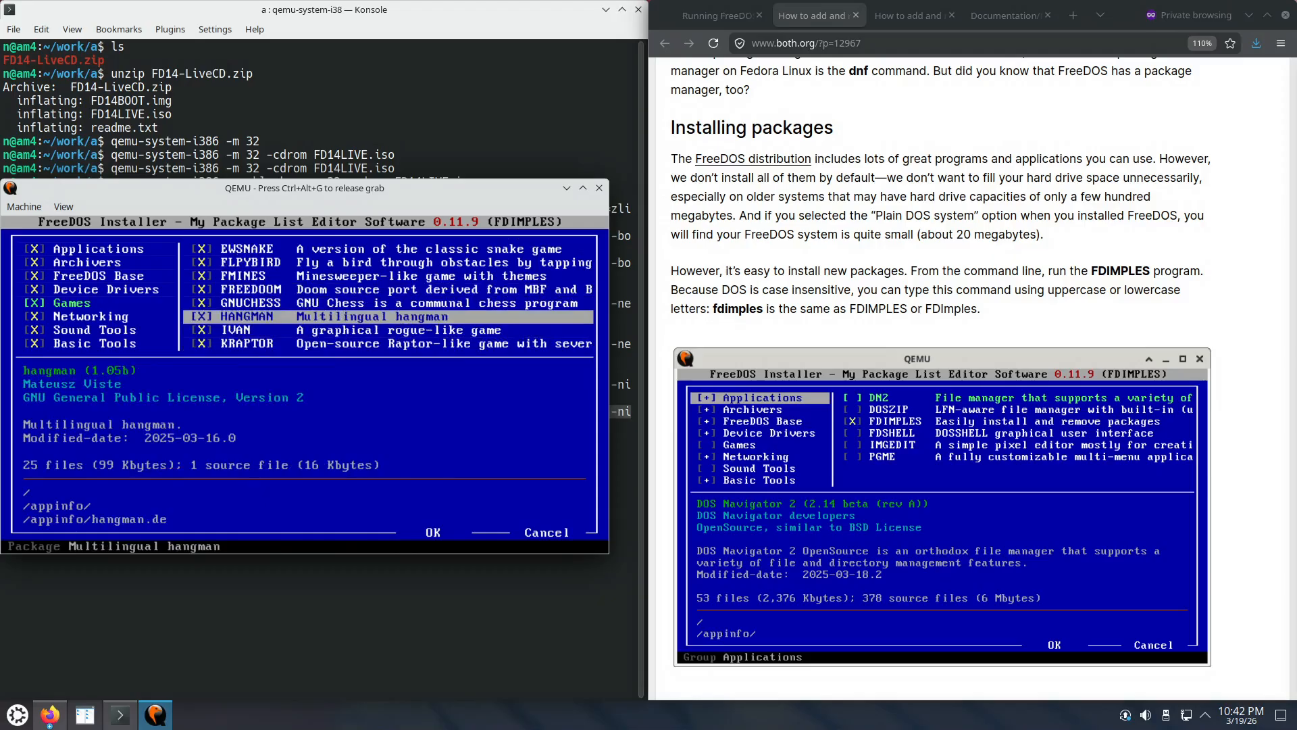
{"action": "key", "text": "Down"}
{"action": "key", "text": "Down"}
{"action": "key", "text": "Down"}
{"action": "key", "text": "Down"}
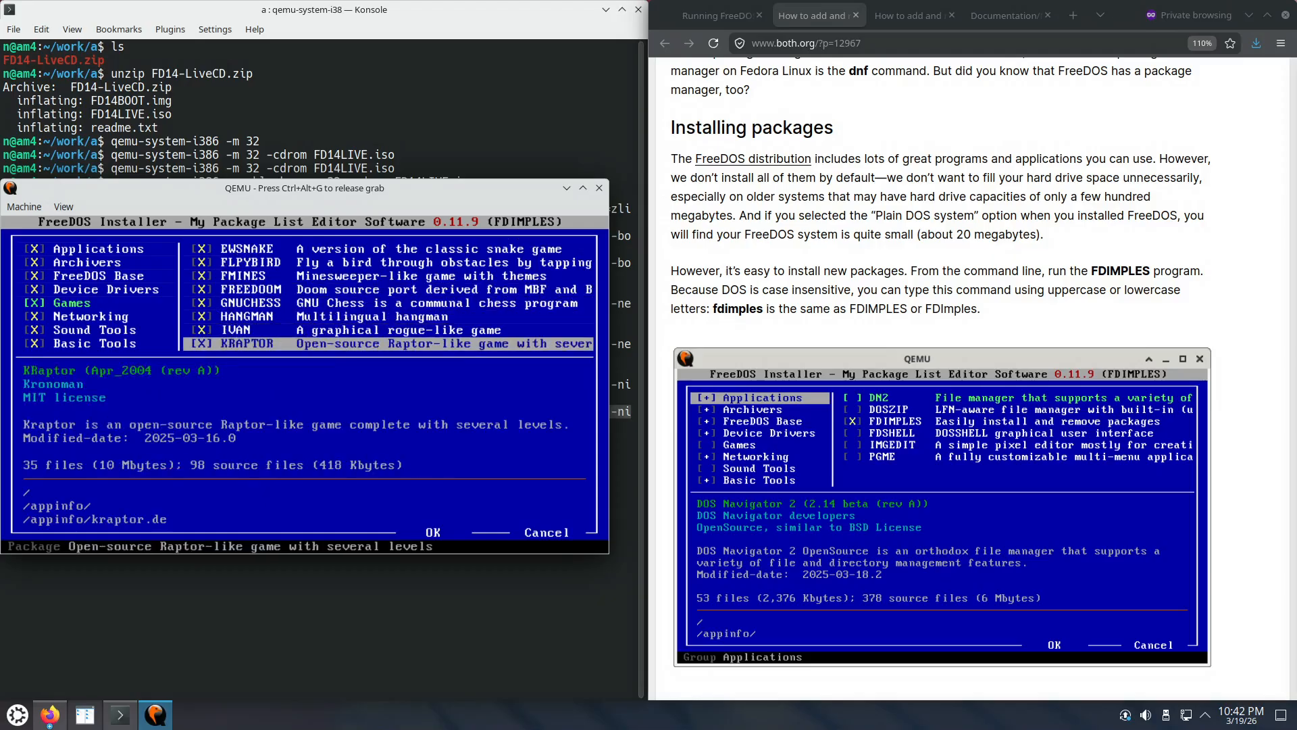
{"action": "key", "text": "Down"}
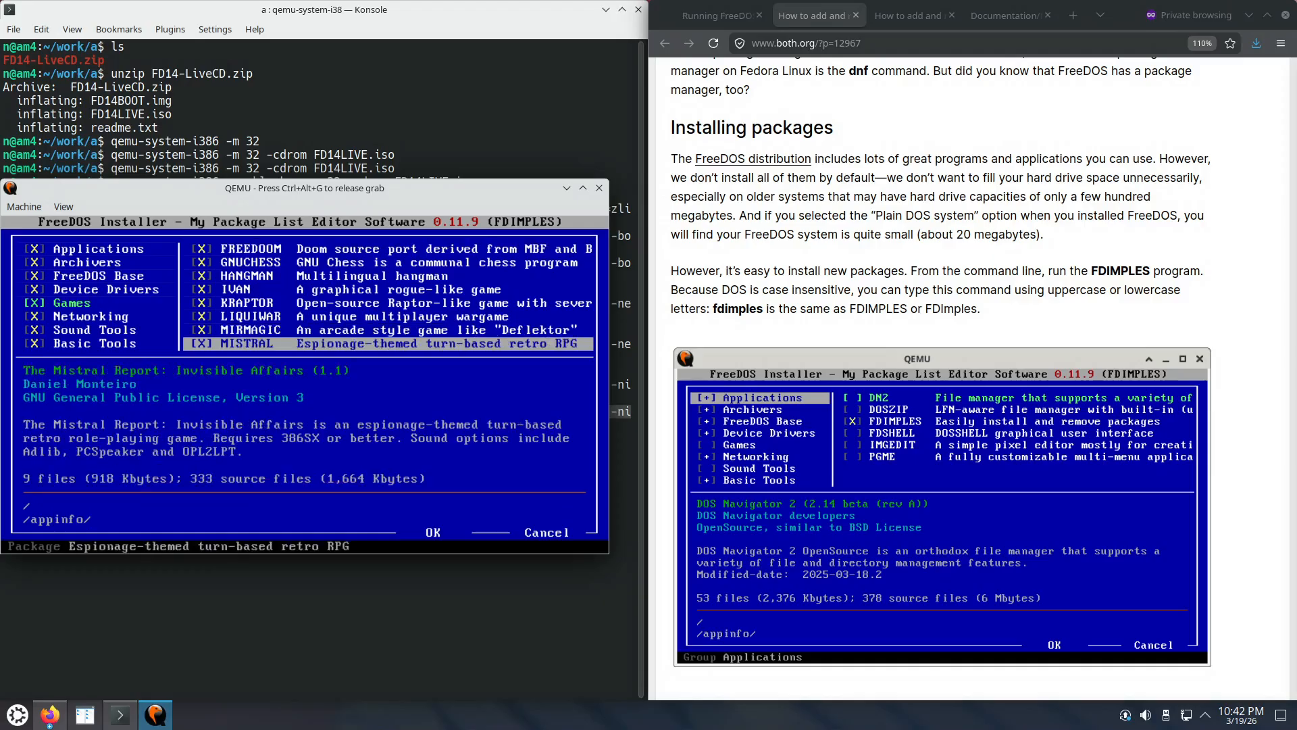
{"action": "key", "text": "Down"}
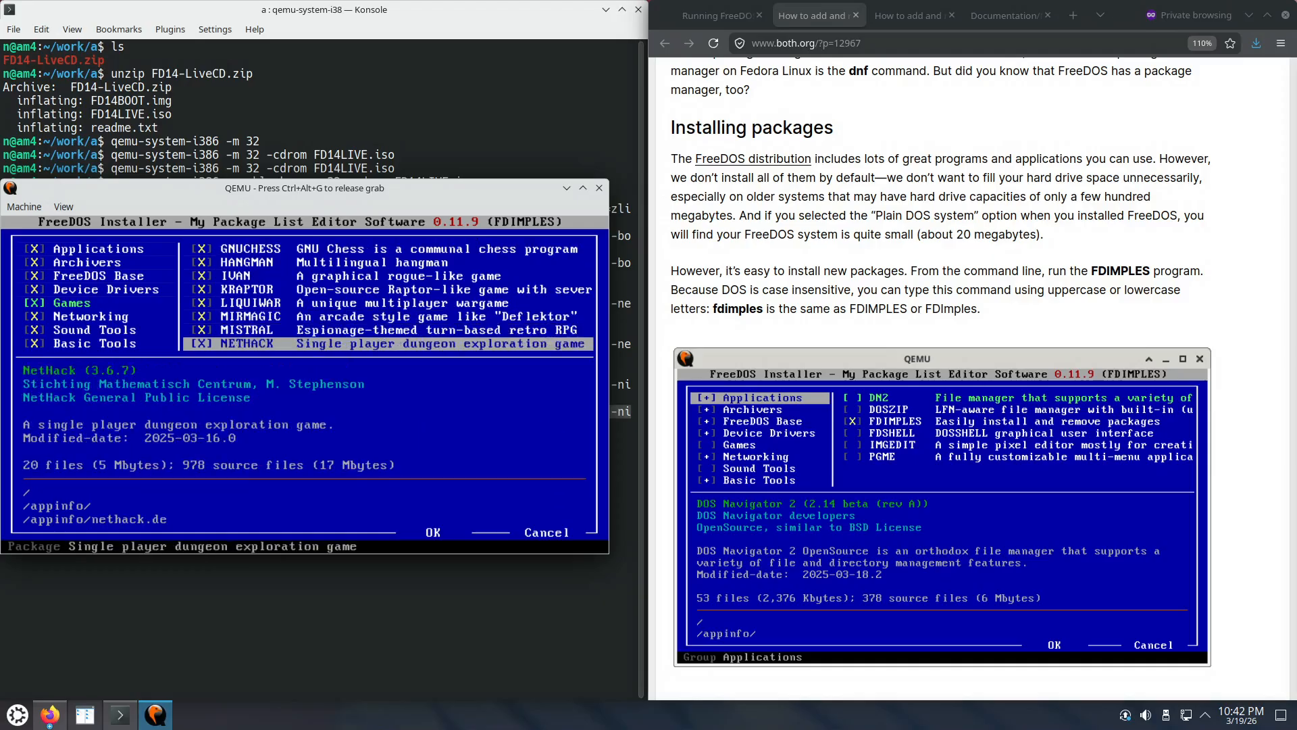
Step: Look through the Games packages following NETHACK down to SAYSWHO and view the description of QTETRIS
{"action": "key", "text": "Down"}
{"action": "key", "text": "Down"}
{"action": "key", "text": "Up"}
{"action": "key", "text": "Up"}
{"action": "key", "text": "Down"}
{"action": "key", "text": "Down"}
{"action": "key", "text": "Down"}
{"action": "key", "text": "Down"}
{"action": "key", "text": "Up"}
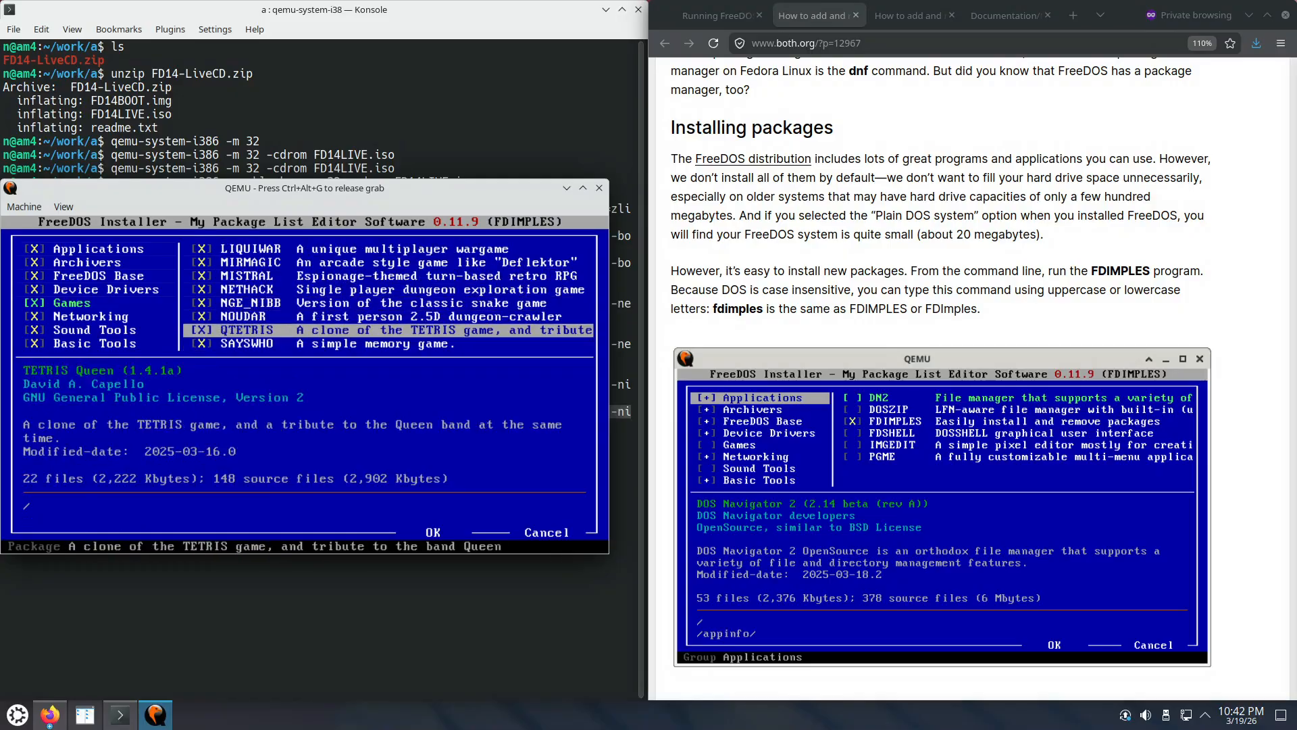
Step: View the remaining Games packages from QTETRIS past SUDOKU86, VERTIGO and VITETRIS down to ZMIY
{"action": "key", "text": "Down"}
{"action": "key", "text": "Down"}
{"action": "key", "text": "Down"}
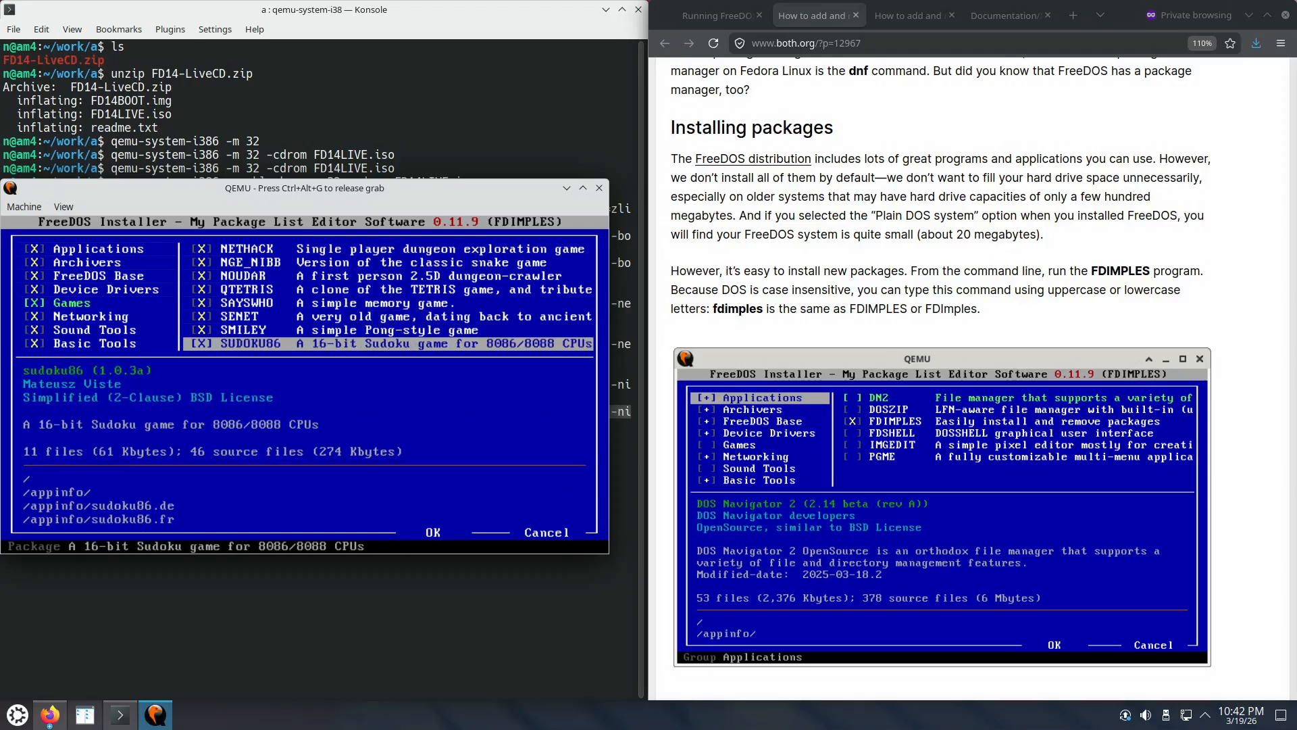
{"action": "key", "text": "Down"}
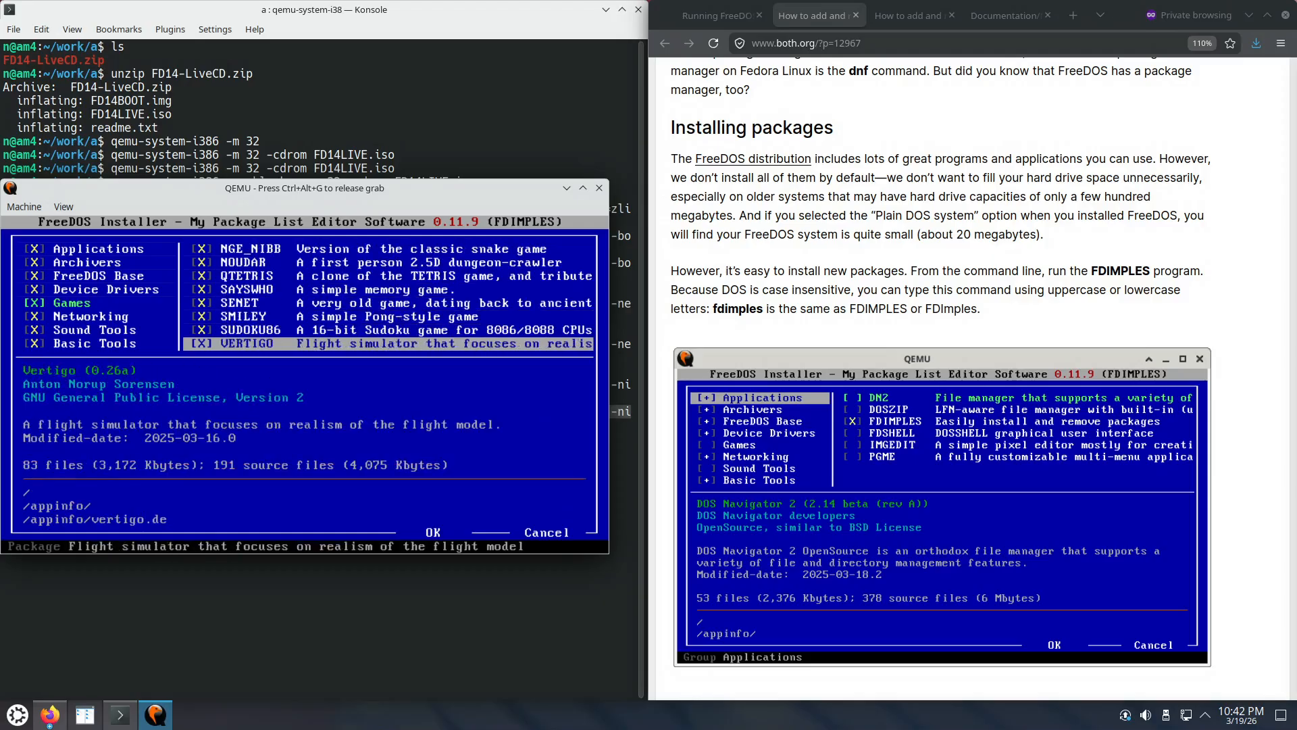
{"action": "key", "text": "Down"}
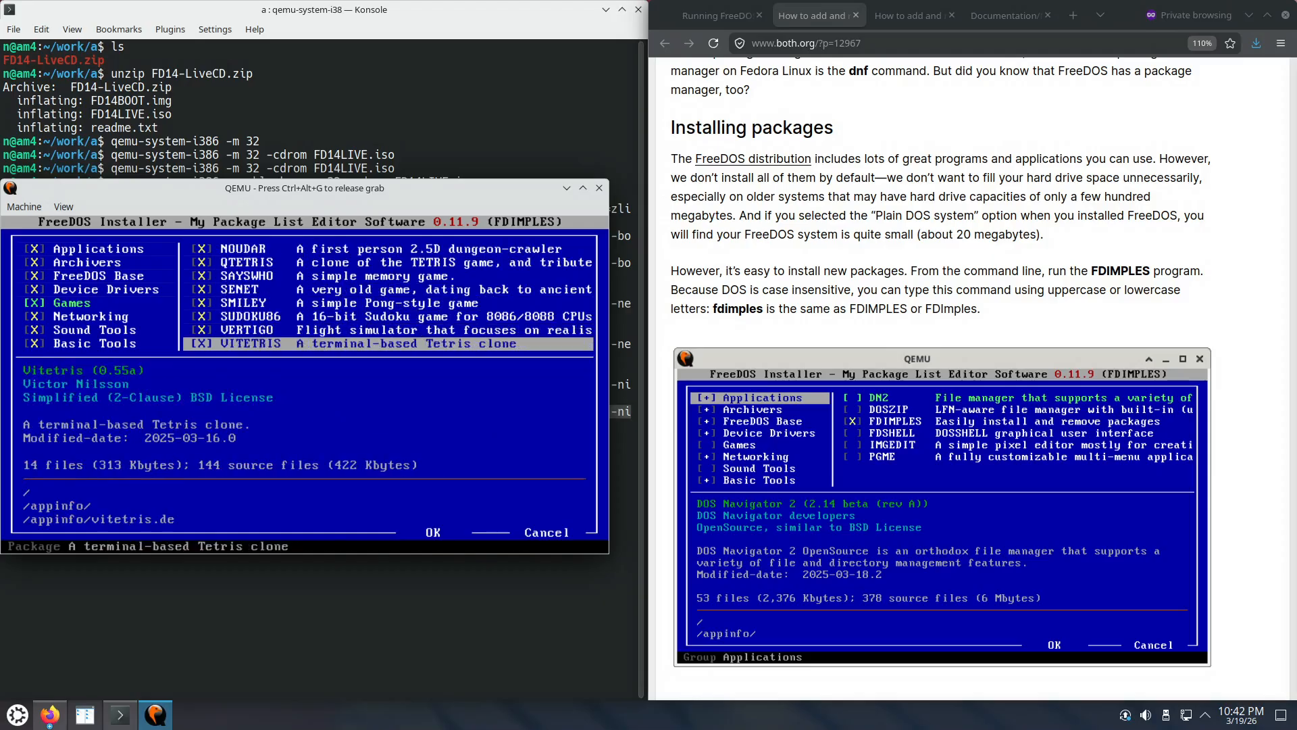
{"action": "key", "text": "Down"}
{"action": "key", "text": "Down"}
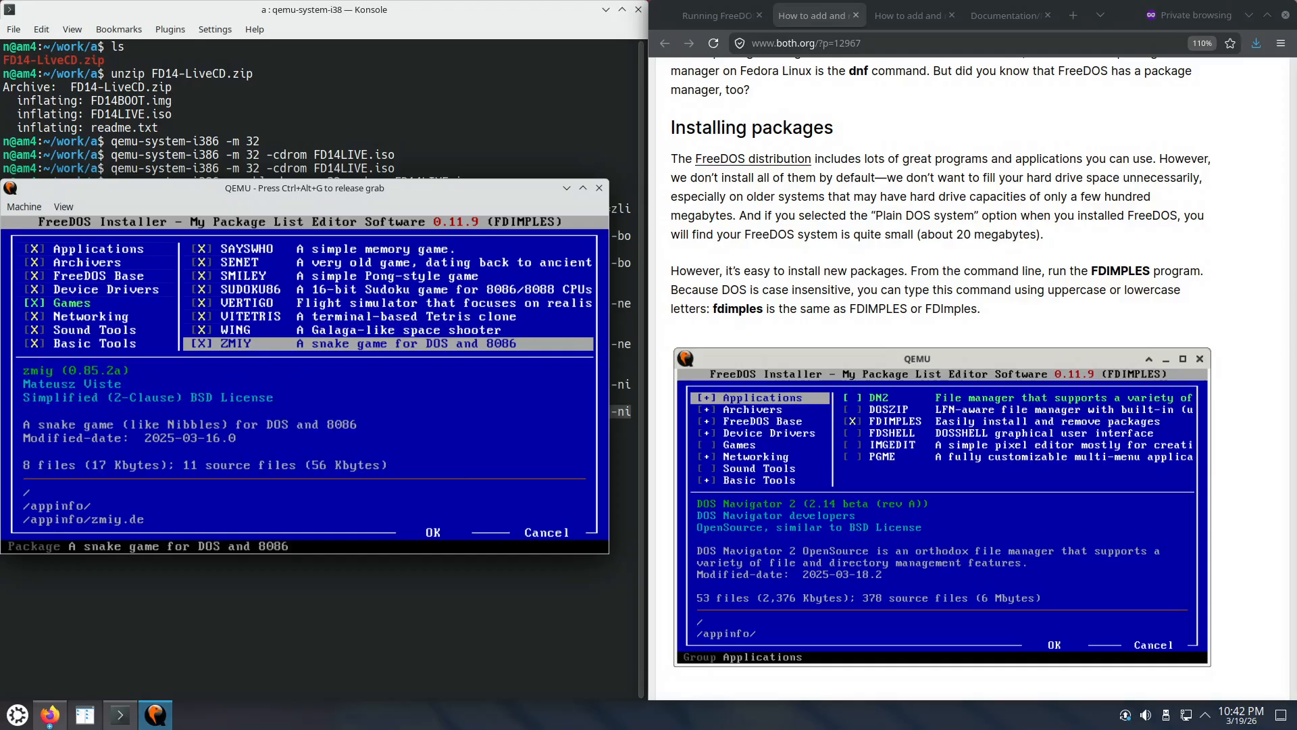
Step: Open the Networking group and read its package descriptions from ARACHNE past CURL and DILLO down to DWOL
{"action": "key", "text": "Tab"}
{"action": "key", "text": "Down"}
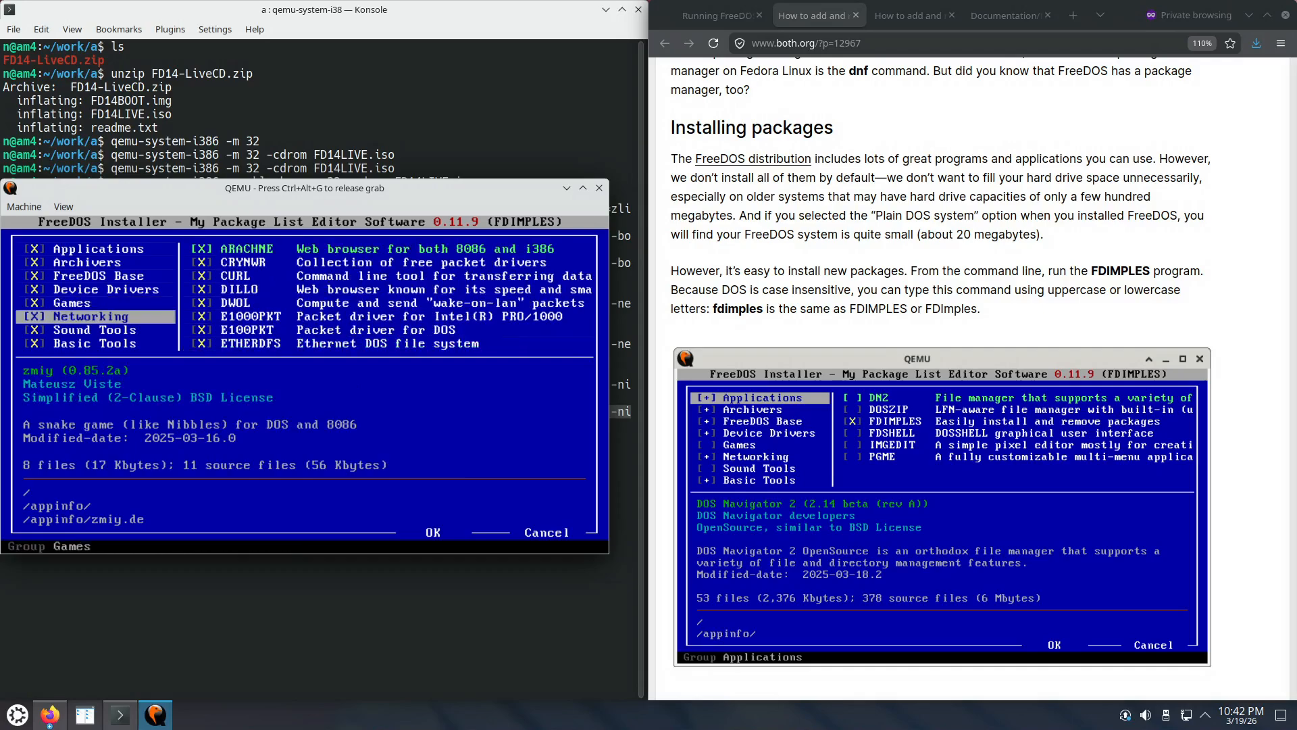
{"action": "key", "text": "Tab"}
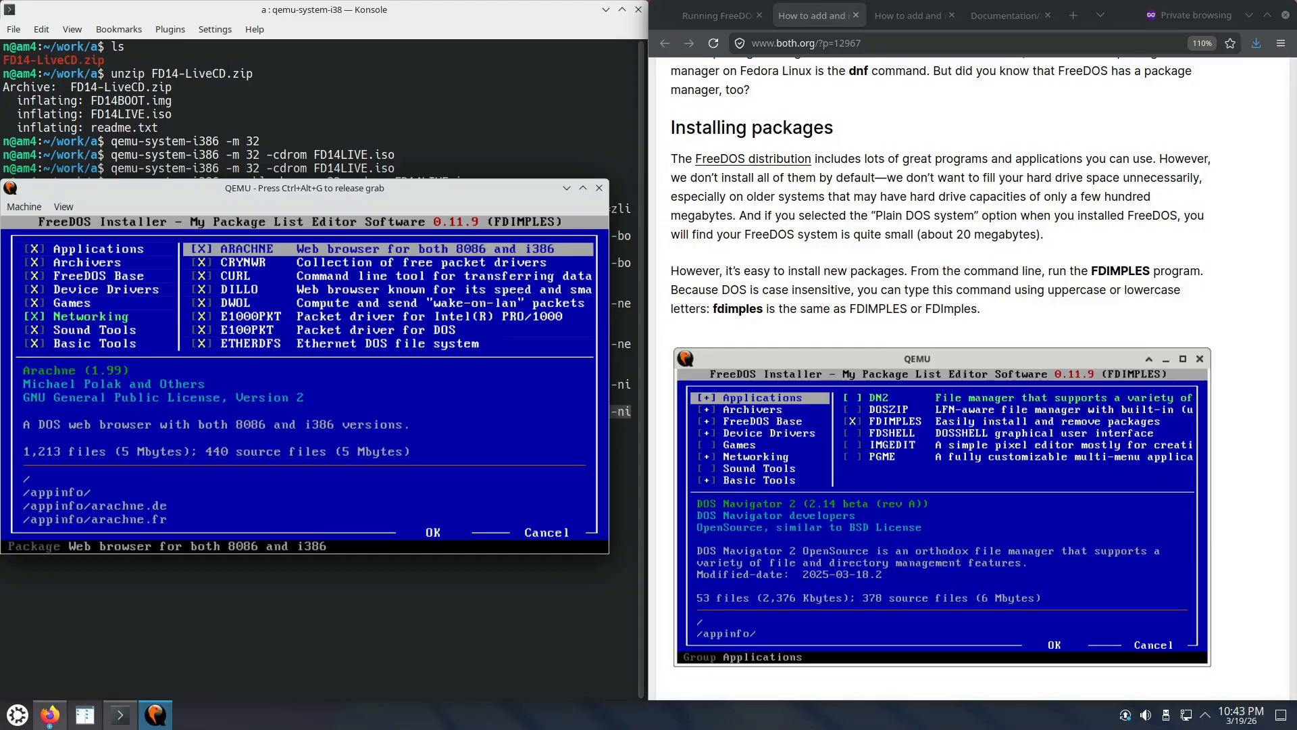
{"action": "key", "text": "Down"}
{"action": "key", "text": "Down"}
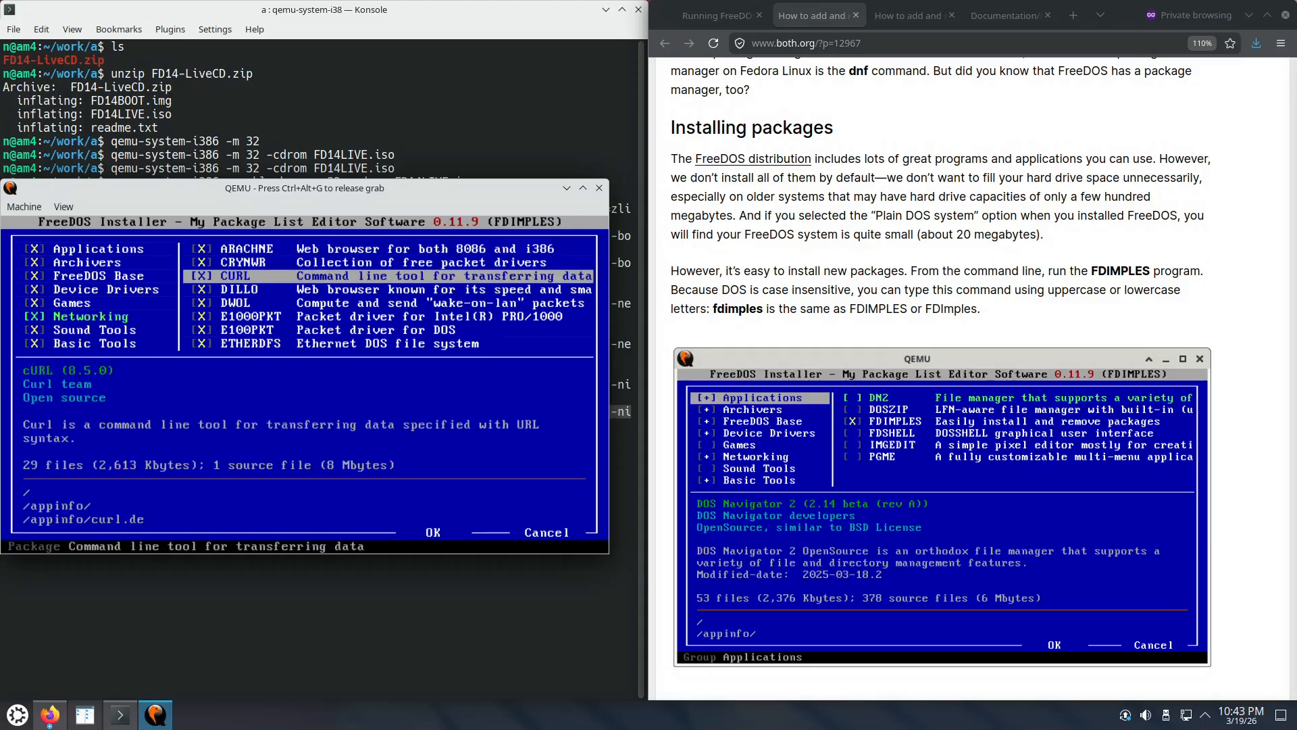
{"action": "key", "text": "Down"}
{"action": "key", "text": "Up"}
{"action": "key", "text": "Down"}
{"action": "key", "text": "Down"}
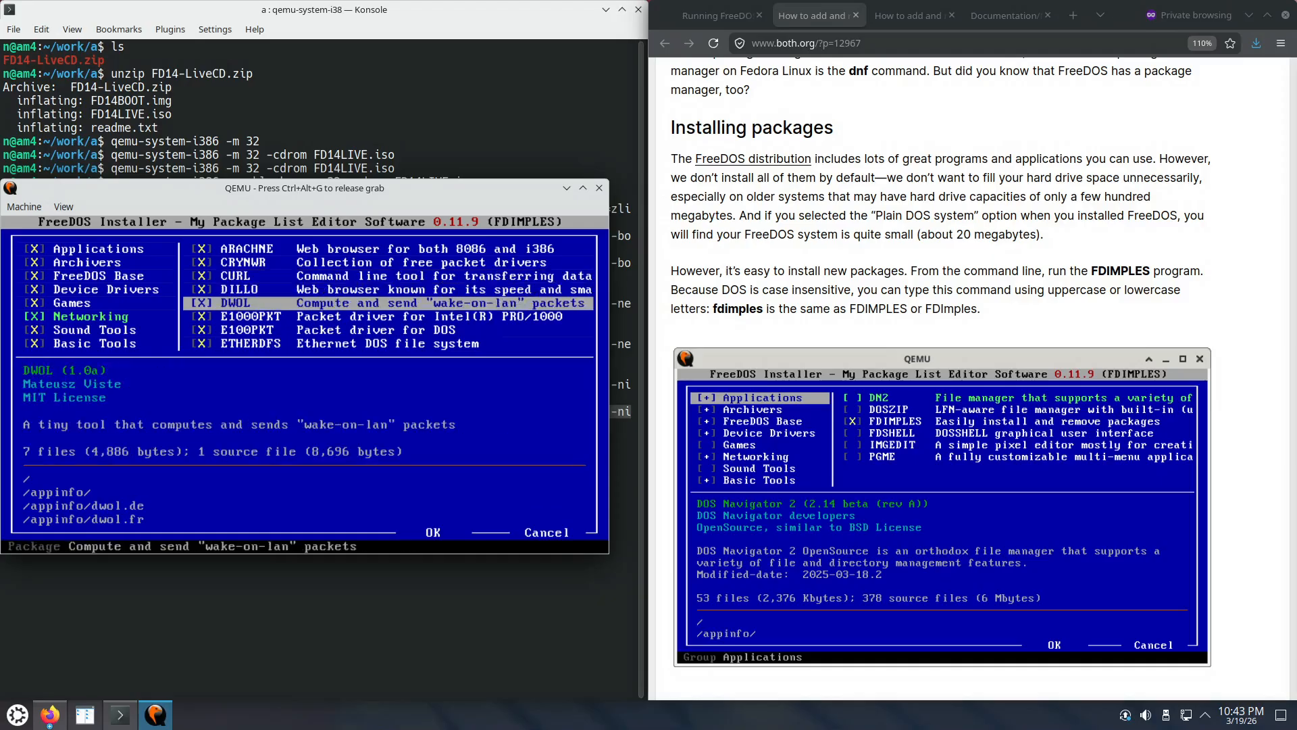
Step: Look through the Networking packages from DWOL past FDNPKG to HTGET and return to GOPHERUS
{"action": "key", "text": "Down"}
{"action": "key", "text": "Down"}
{"action": "key", "text": "Down"}
{"action": "key", "text": "Down"}
{"action": "key", "text": "Down"}
{"action": "key", "text": "Down"}
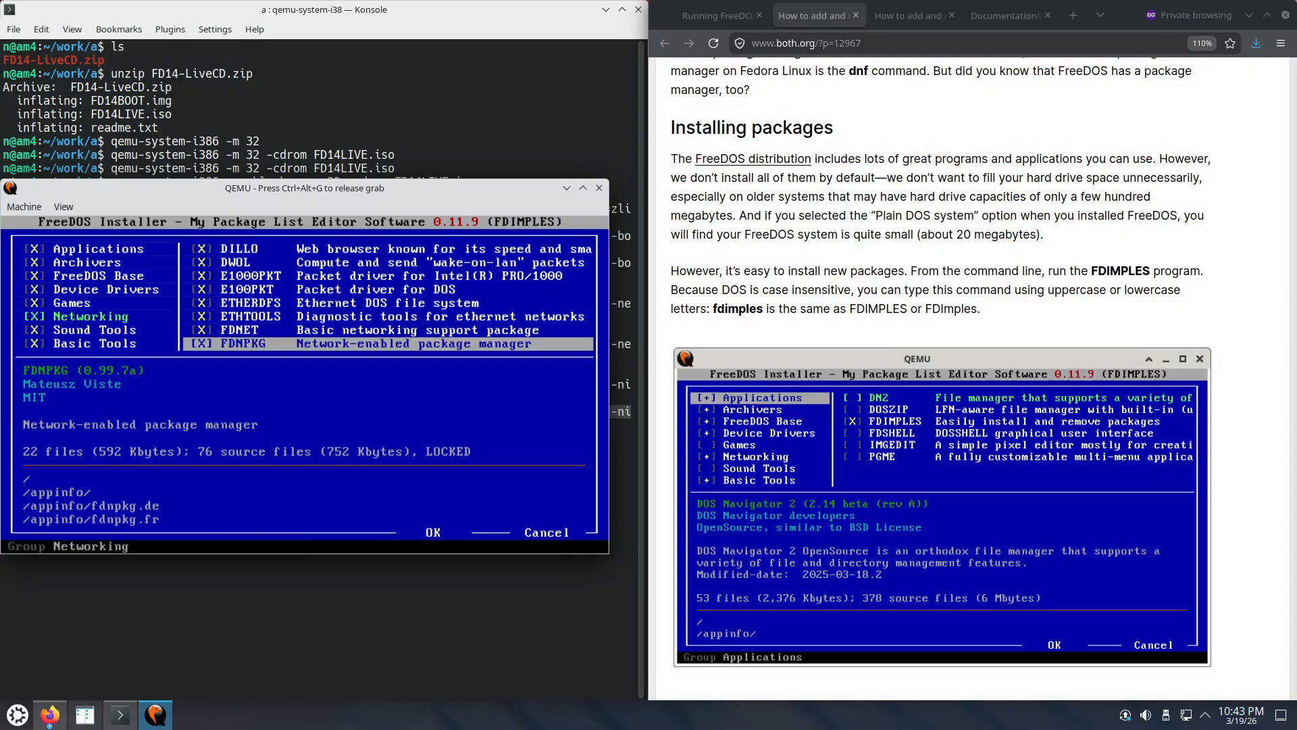
{"action": "key", "text": "Down"}
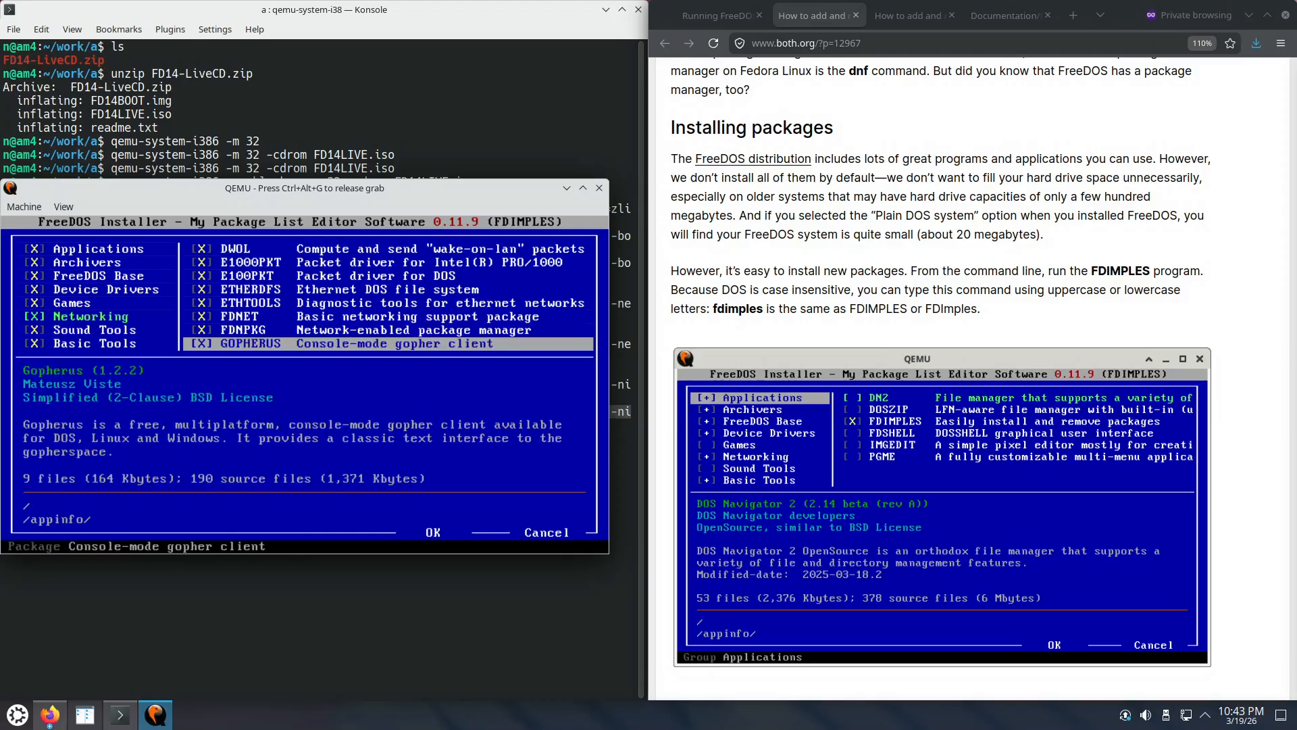
{"action": "key", "text": "Down"}
{"action": "key", "text": "Up"}
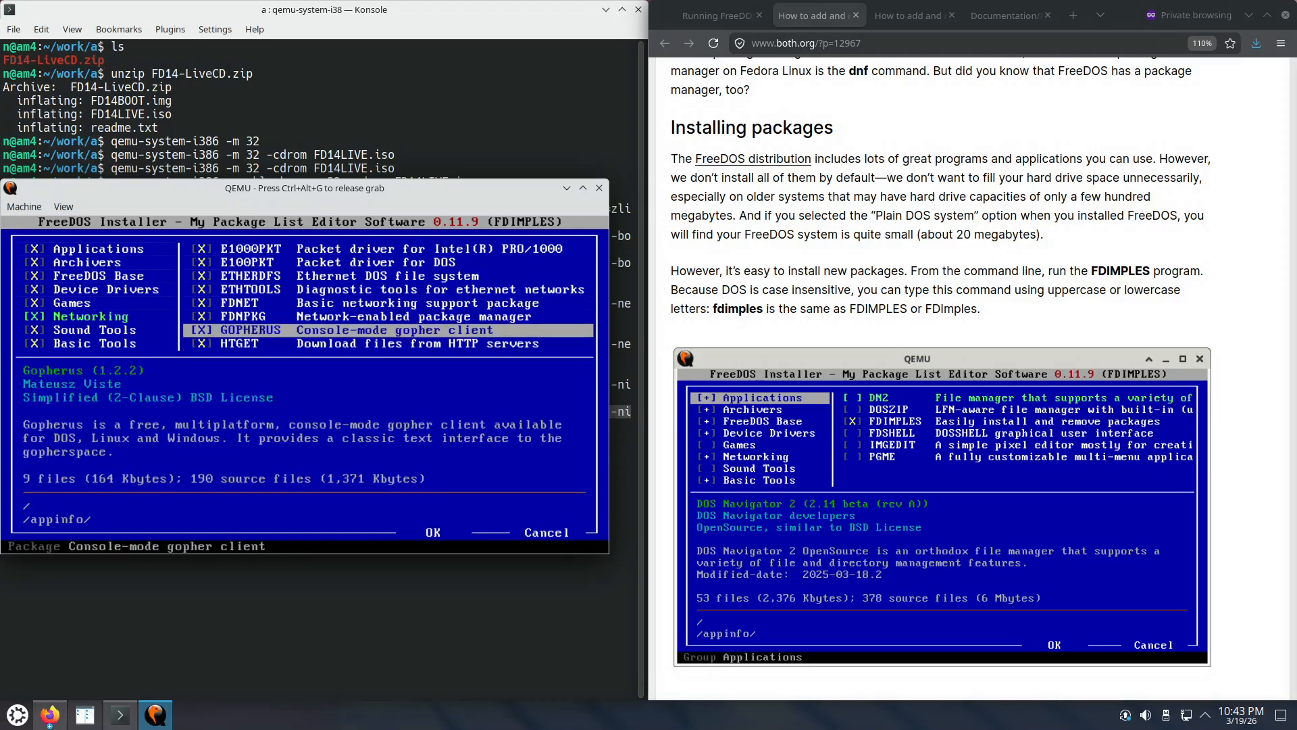
Step: Read the Networking package descriptions from HTGET past LINKS to LYNX and return to LSPPP
{"action": "key", "text": "Down"}
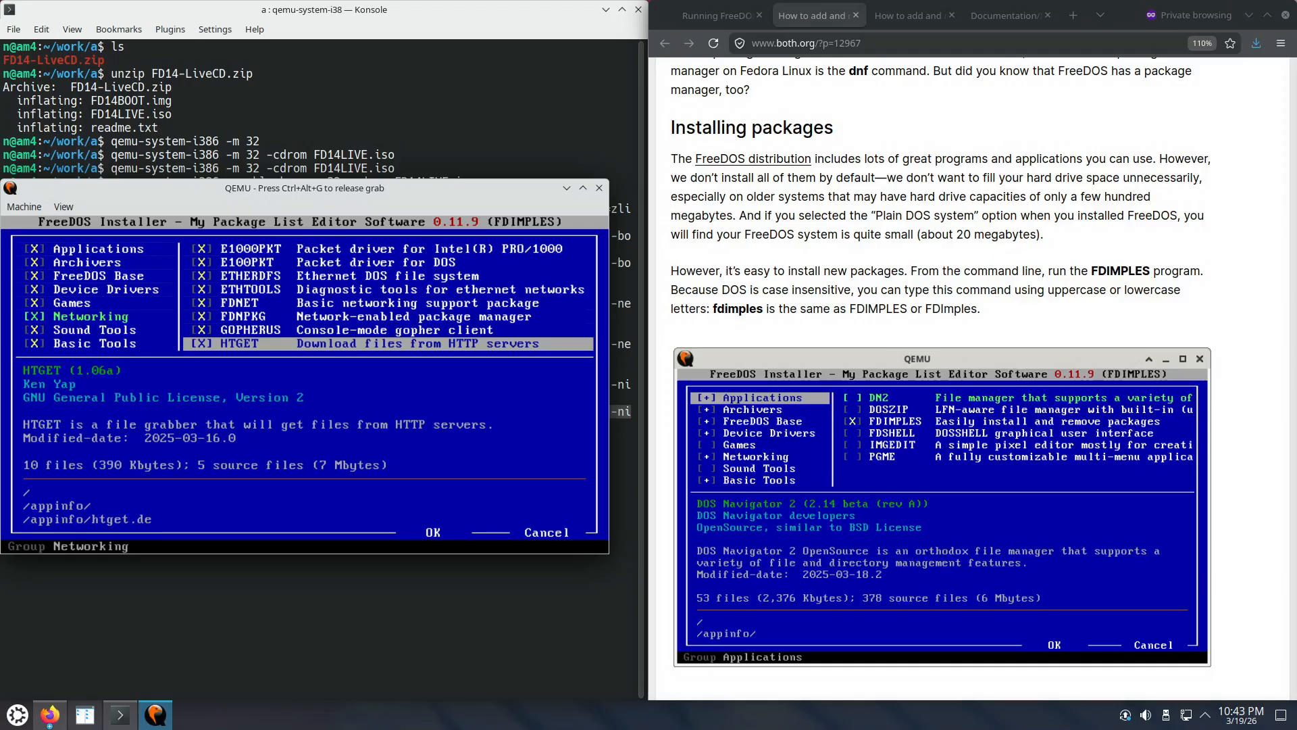
{"action": "key", "text": "Down"}
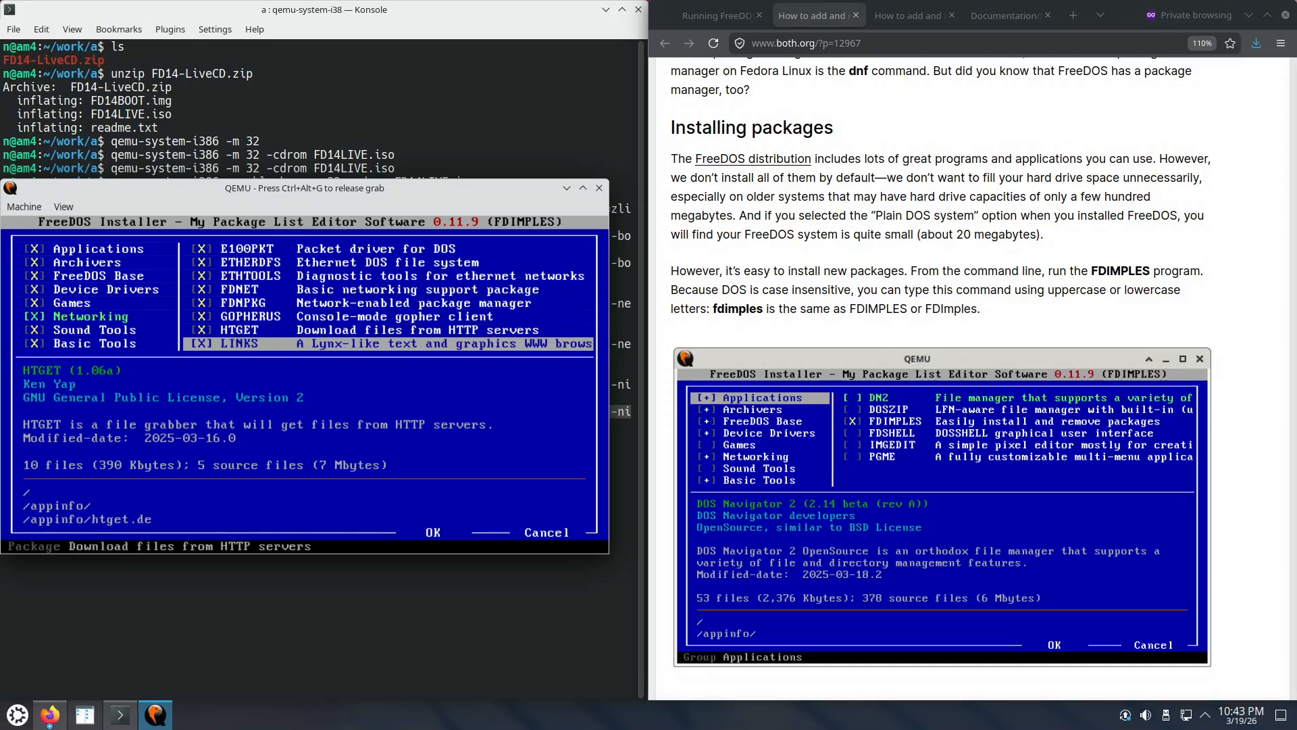
{"action": "key", "text": "Down"}
{"action": "key", "text": "Down"}
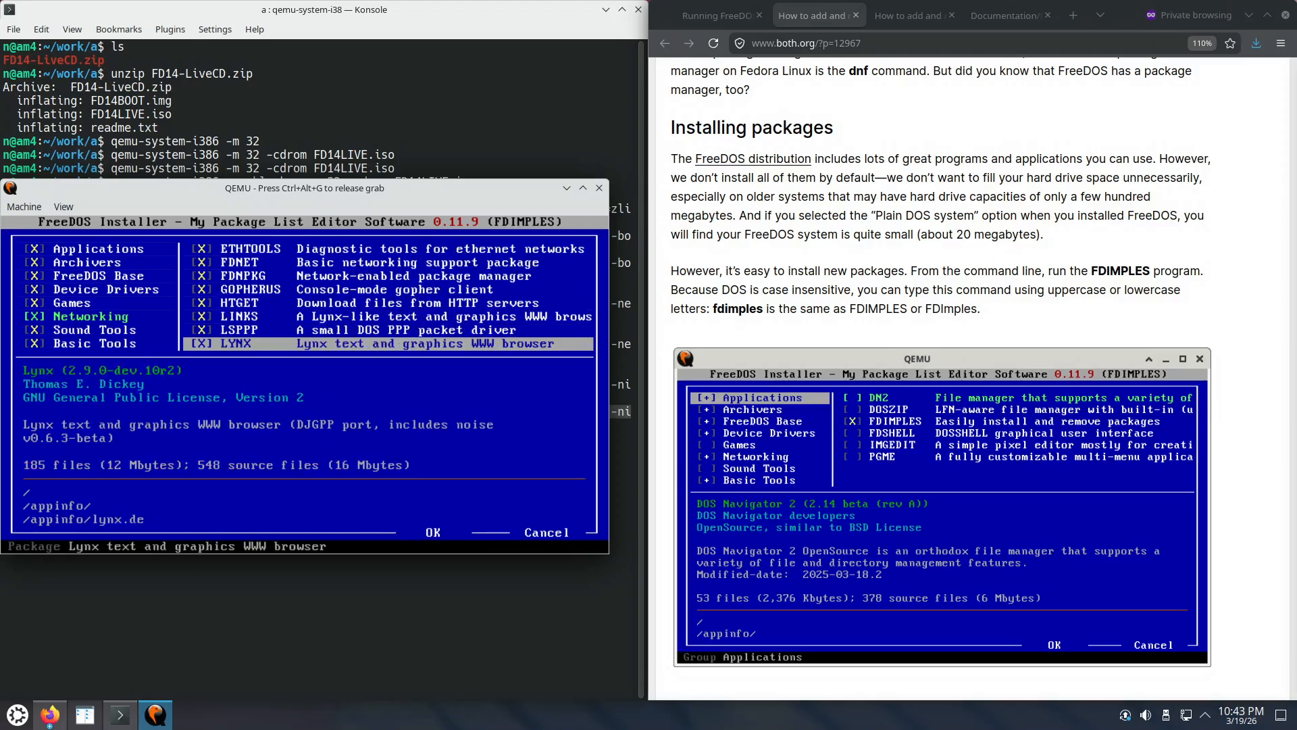
{"action": "key", "text": "Up"}
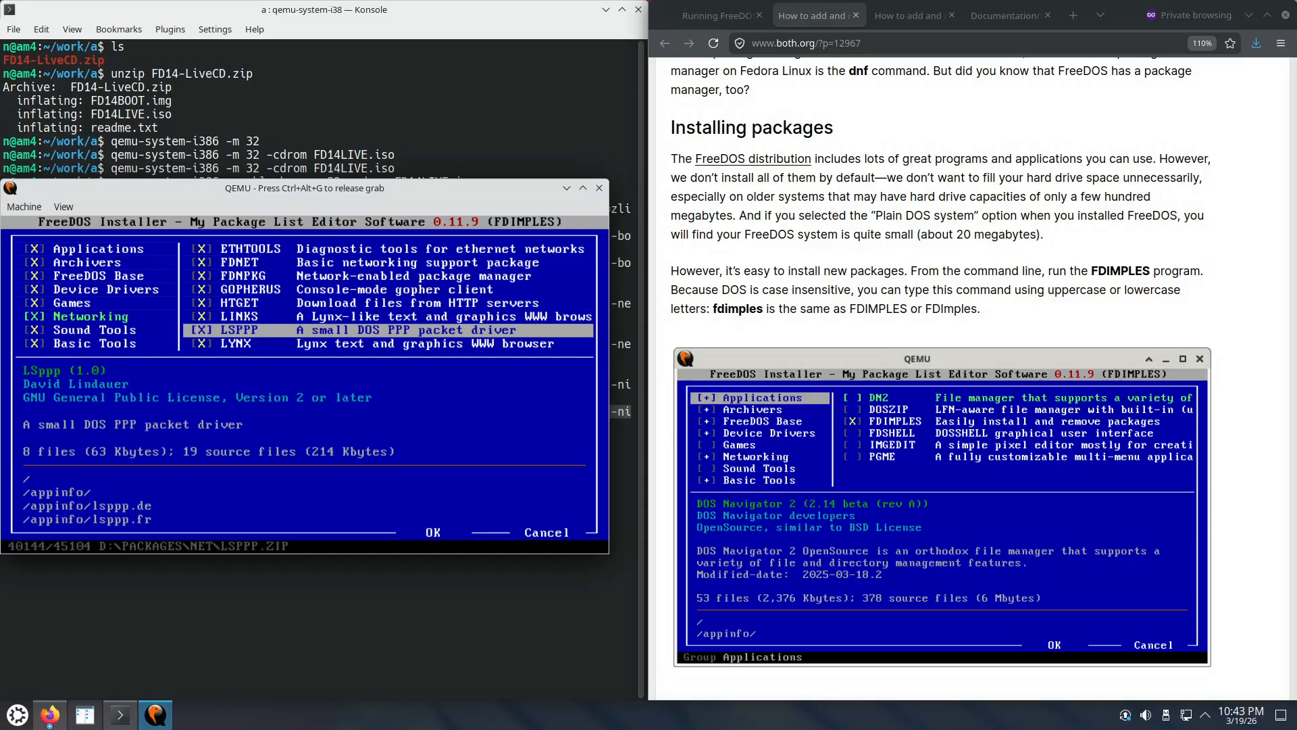
Step: View the Networking packages from LSPPP past MTCP and NEWSNUZ down to PING
{"action": "key", "text": "Down"}
{"action": "key", "text": "Down"}
{"action": "key", "text": "Down"}
{"action": "key", "text": "Down"}
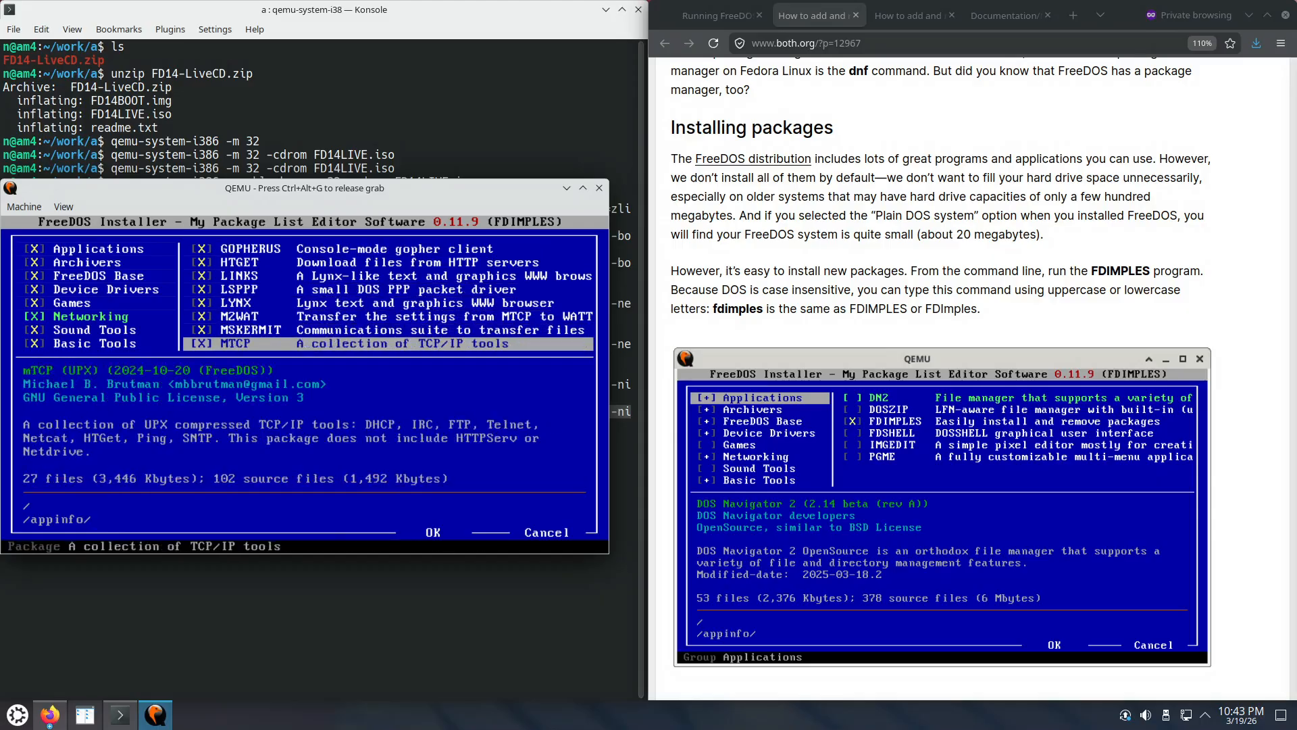
{"action": "key", "text": "Down"}
{"action": "key", "text": "Down"}
{"action": "key", "text": "Down"}
{"action": "key", "text": "Down"}
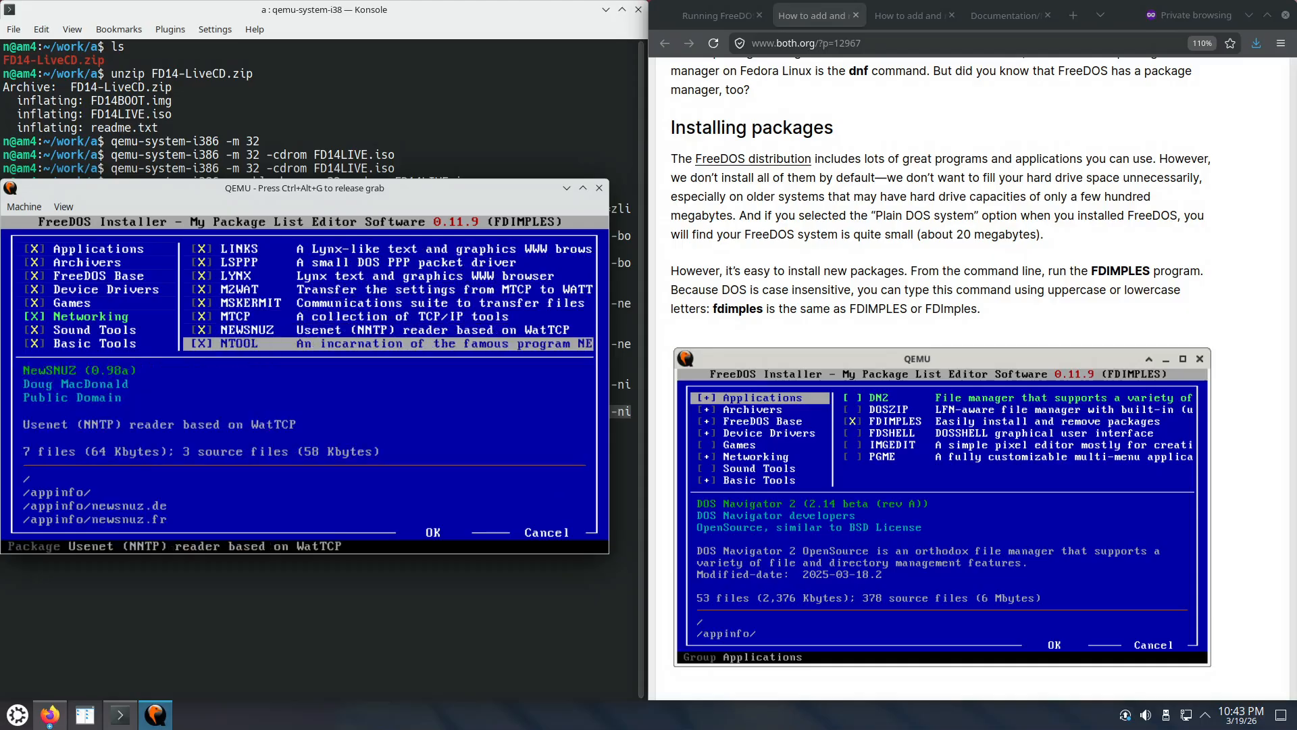
{"action": "key", "text": "Down"}
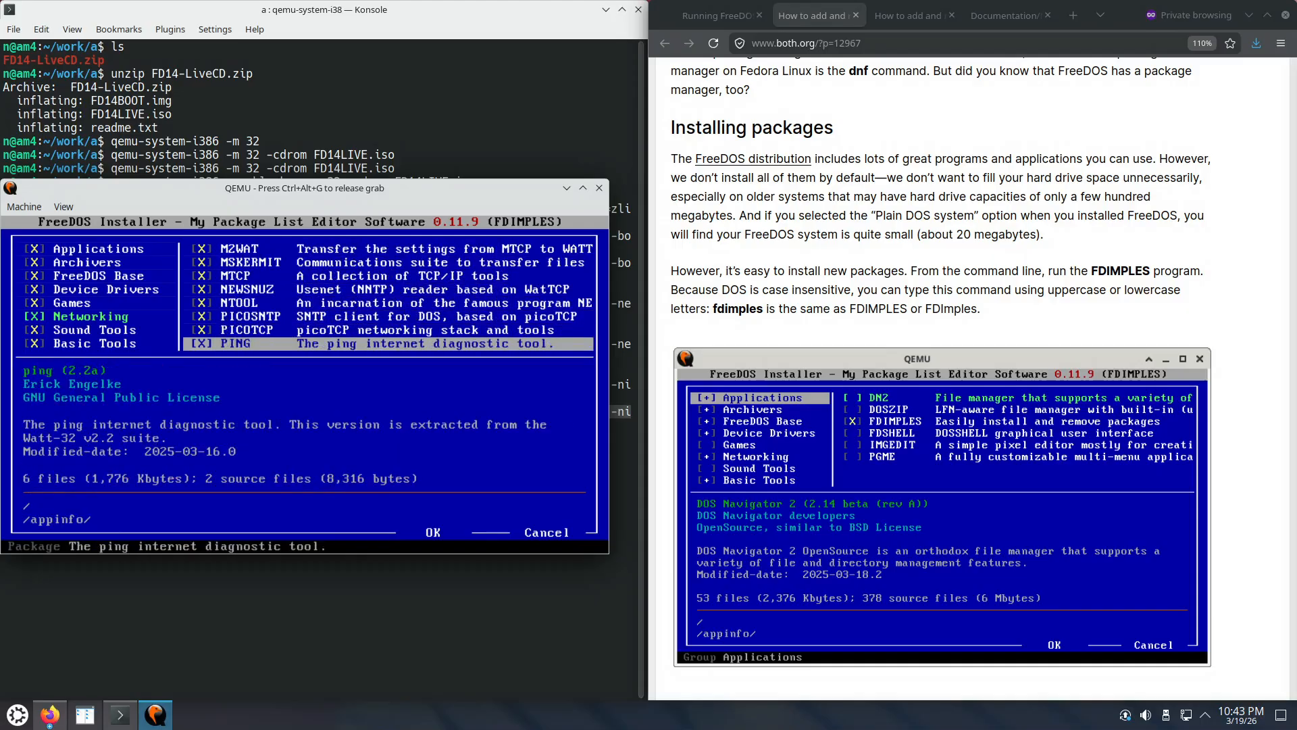
Step: Look through the Networking packages from PING past RSYNC to SSHDOS and compare it with the SSH2DOS description
{"action": "key", "text": "Down"}
{"action": "key", "text": "Down"}
{"action": "key", "text": "Down"}
{"action": "key", "text": "Down"}
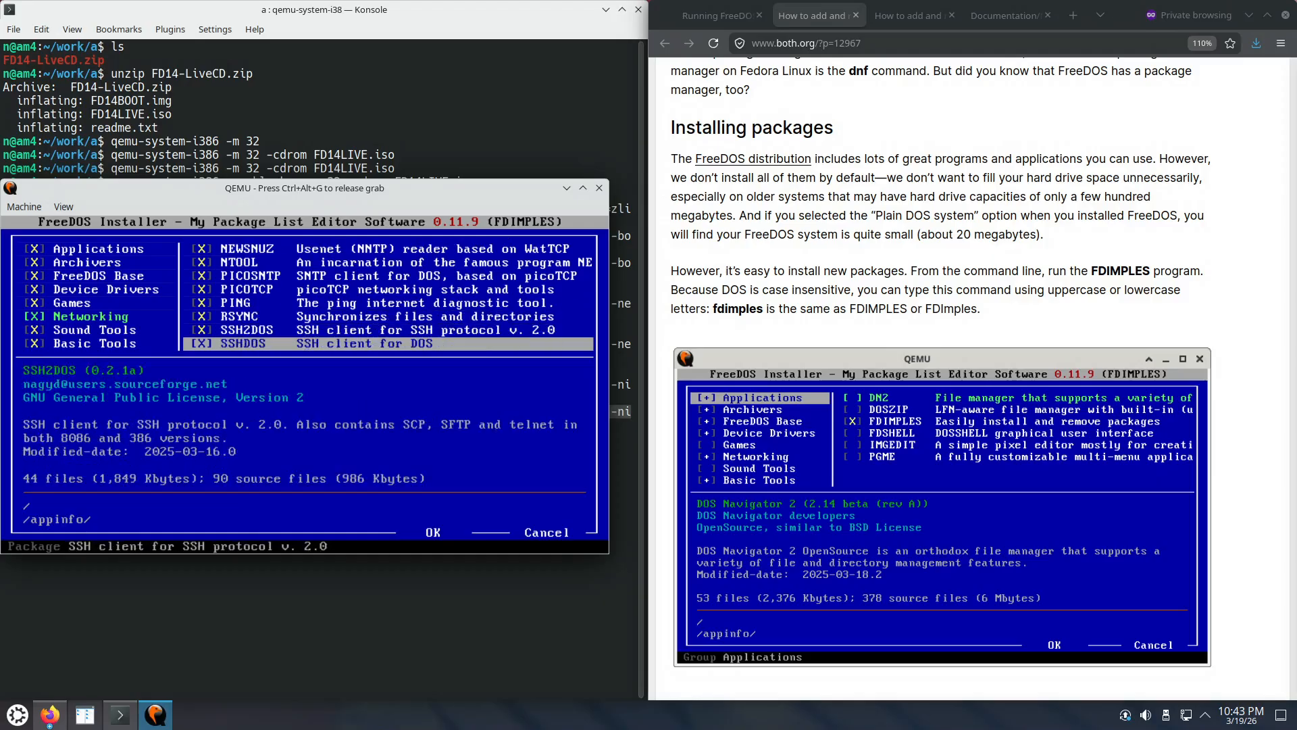
{"action": "key", "text": "Up"}
{"action": "key", "text": "Up"}
{"action": "key", "text": "Down"}
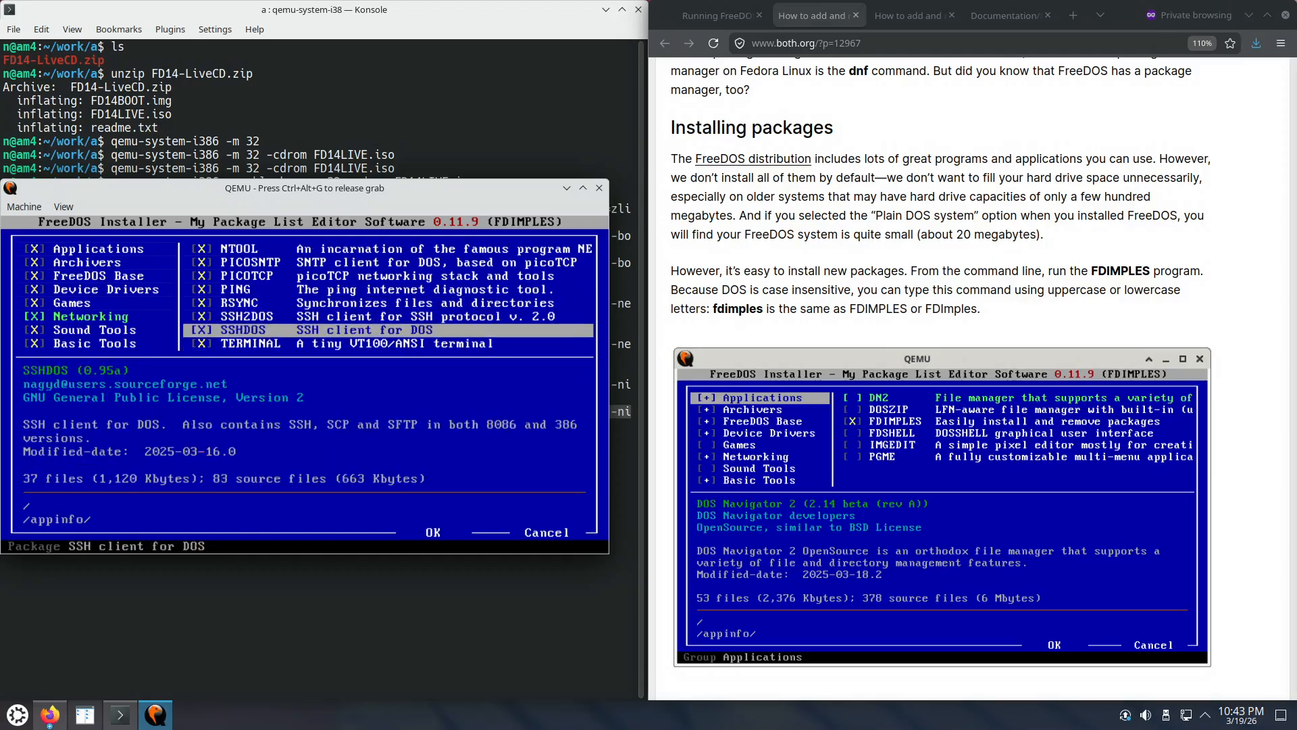
{"action": "key", "text": "Up"}
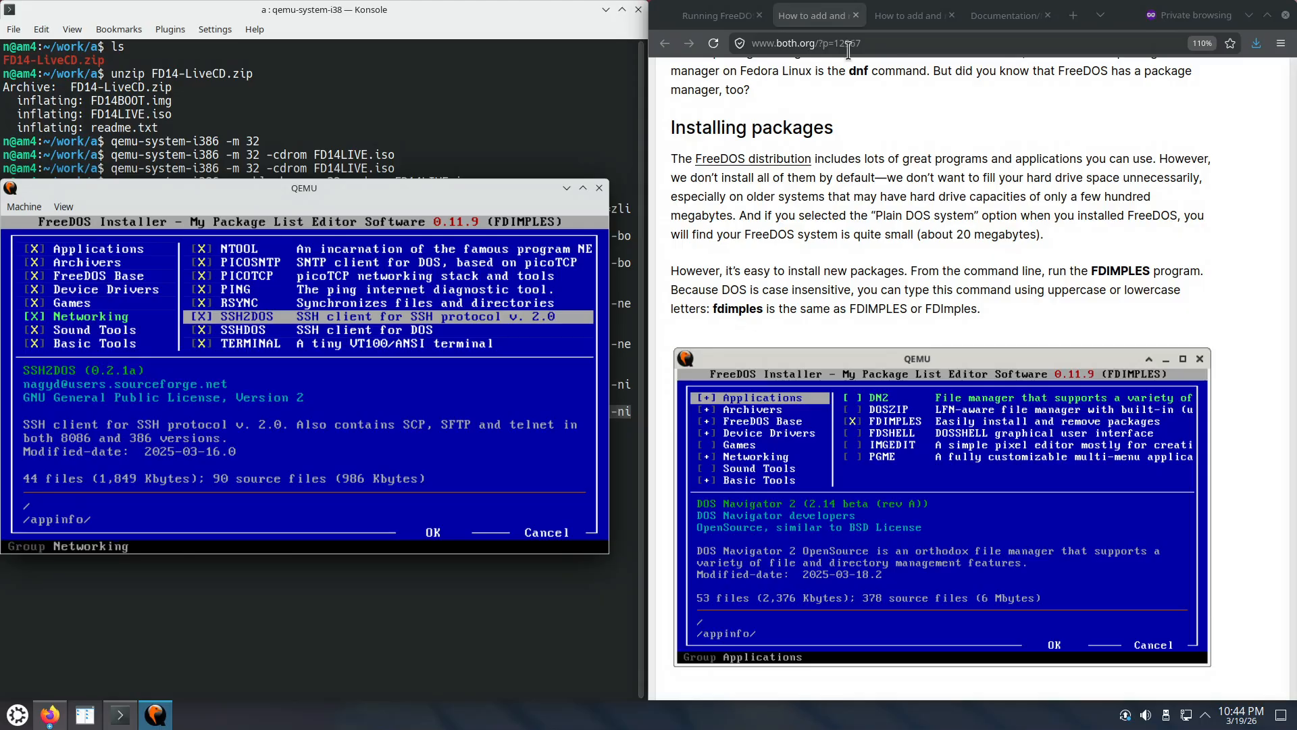
Step: Switch to the QEMU Networking documentation in the browser and find the note on using ssh from guest to host below the SLIRP diagram
{"action": "left_click", "coordinate": [1030, 15]}
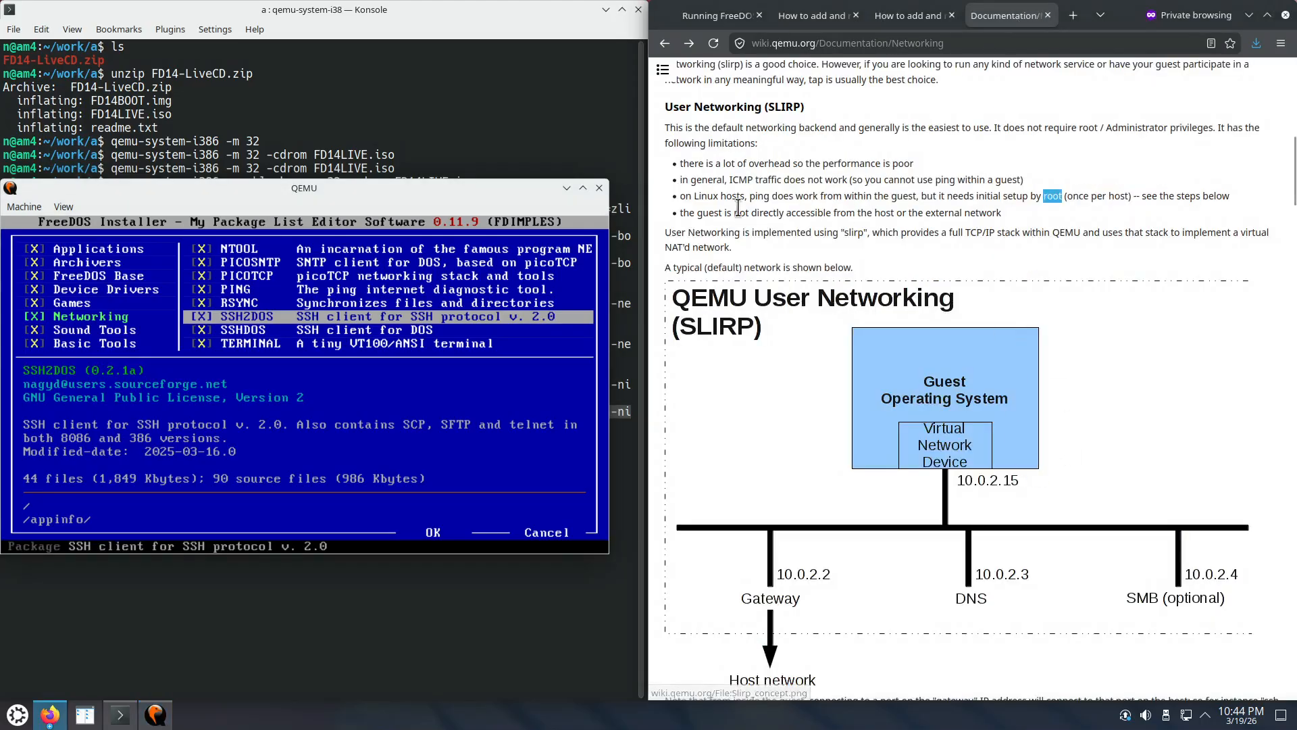
{"action": "scroll", "coordinate": [904, 223], "scroll_direction": "down", "scroll_amount": 1}
{"action": "scroll", "coordinate": [903, 220], "scroll_direction": "down", "scroll_amount": 2}
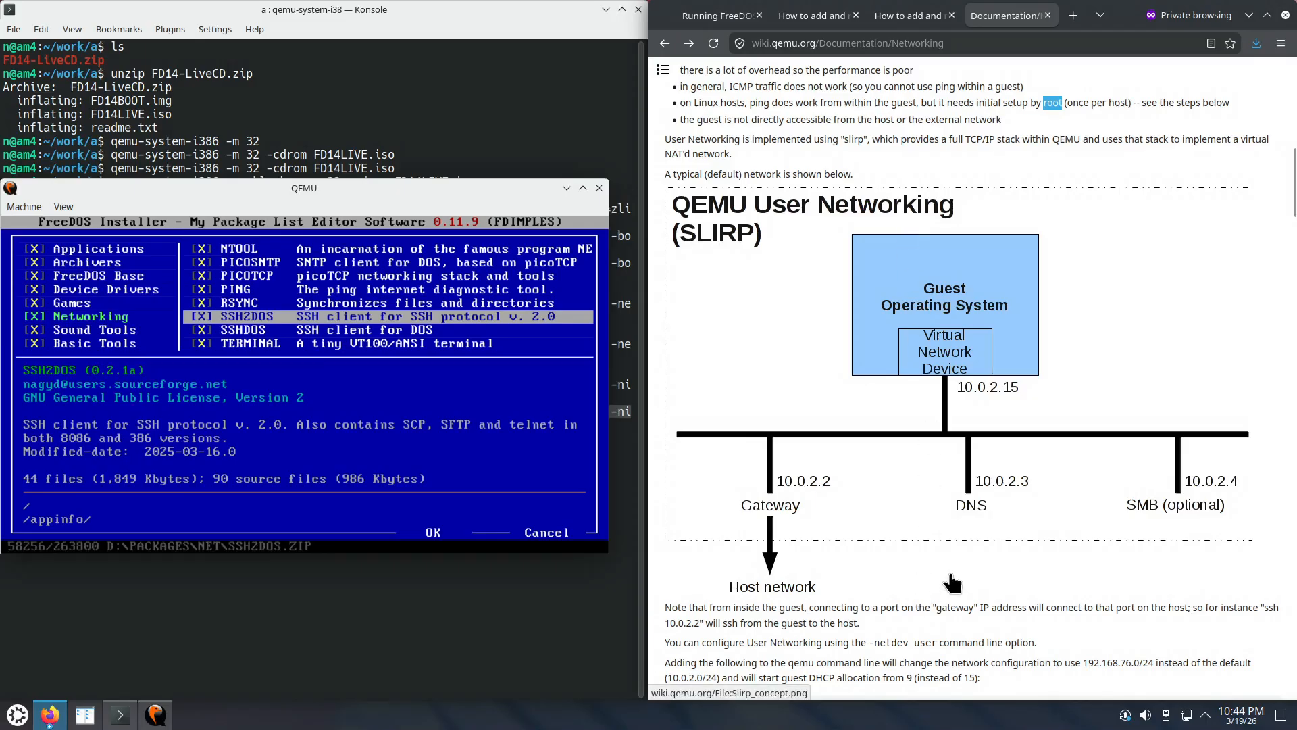
{"action": "scroll", "coordinate": [846, 537], "scroll_direction": "down", "scroll_amount": 2}
{"action": "scroll", "coordinate": [846, 537], "scroll_direction": "down", "scroll_amount": 1}
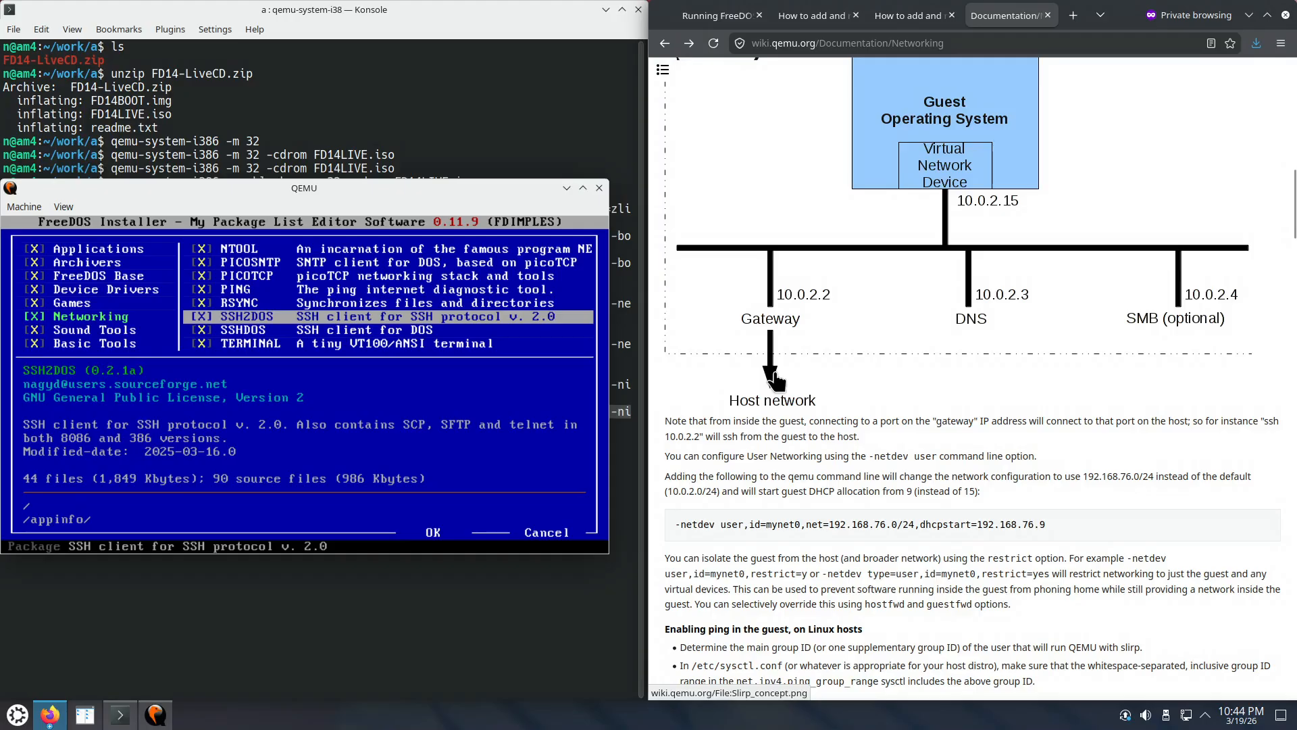
{"action": "double_click", "coordinate": [731, 436]}
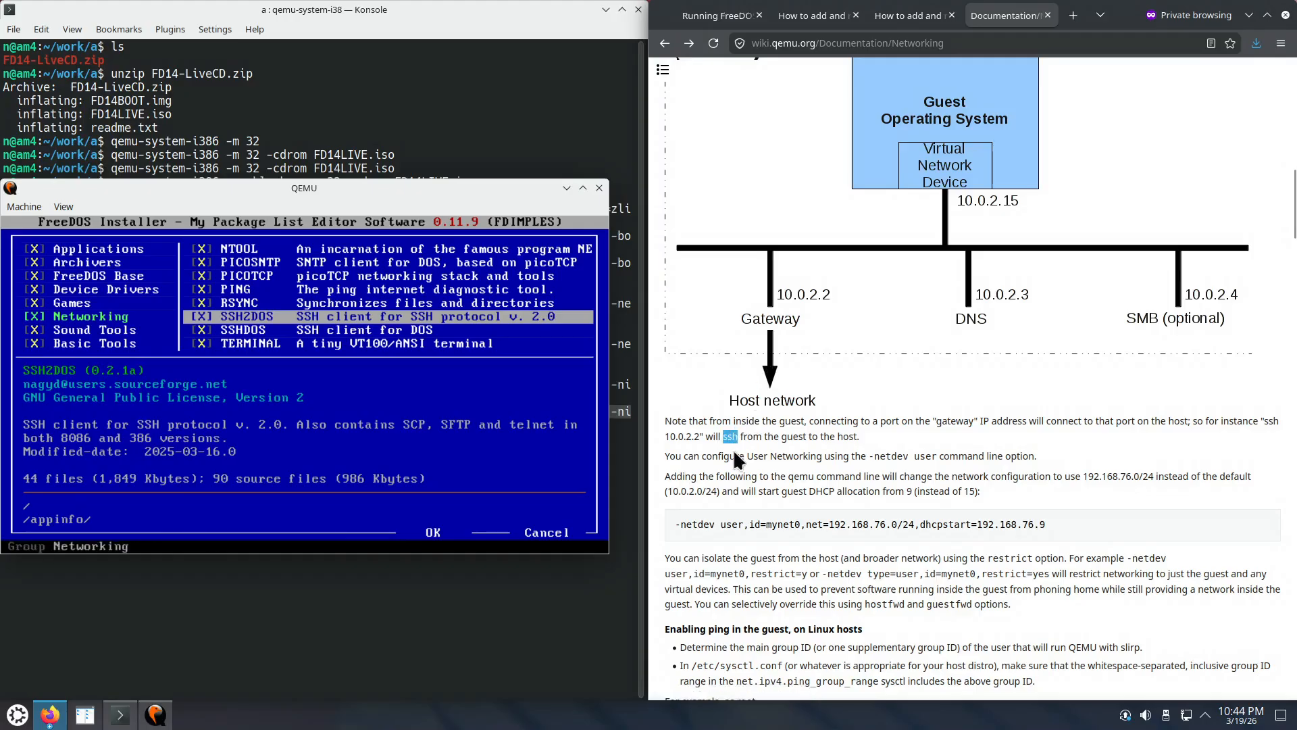
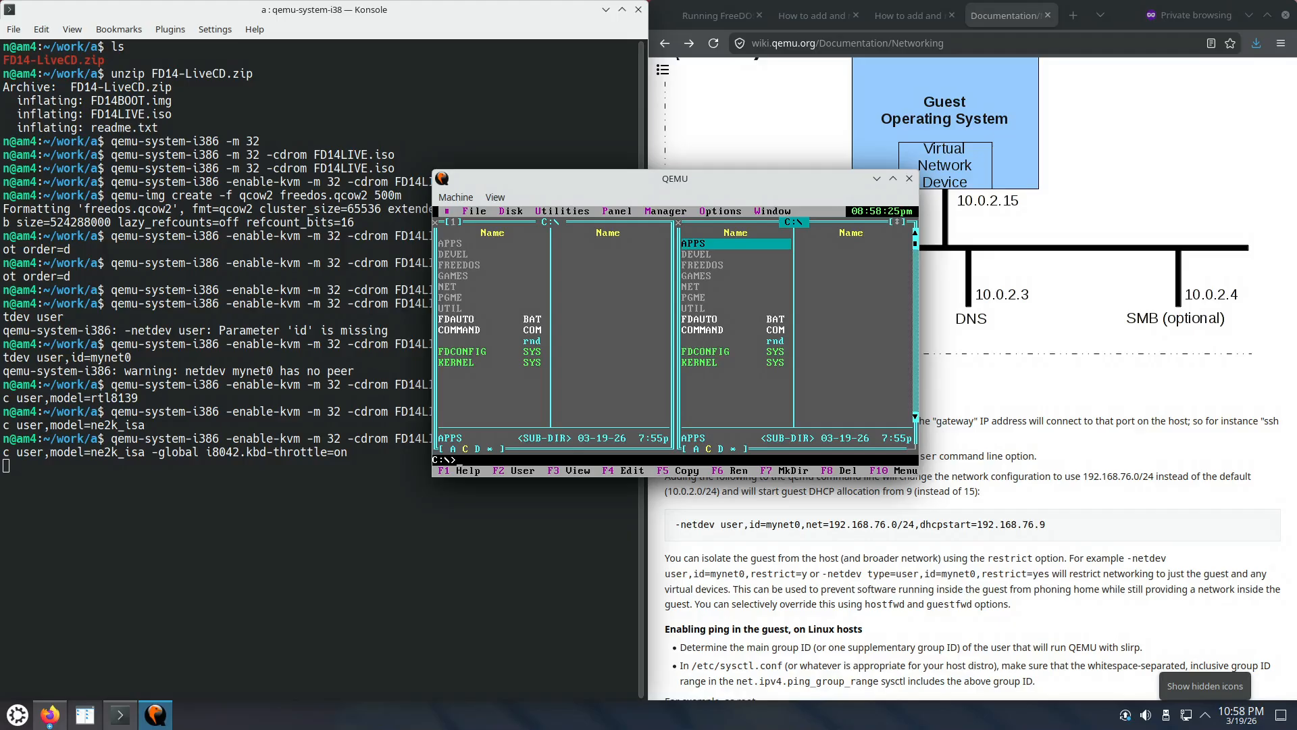
Step: Bring the terminal forward and highlight the option -global i8042.kbd-throttle=on in the last QEMU command
{"action": "left_click", "coordinate": [405, 561]}
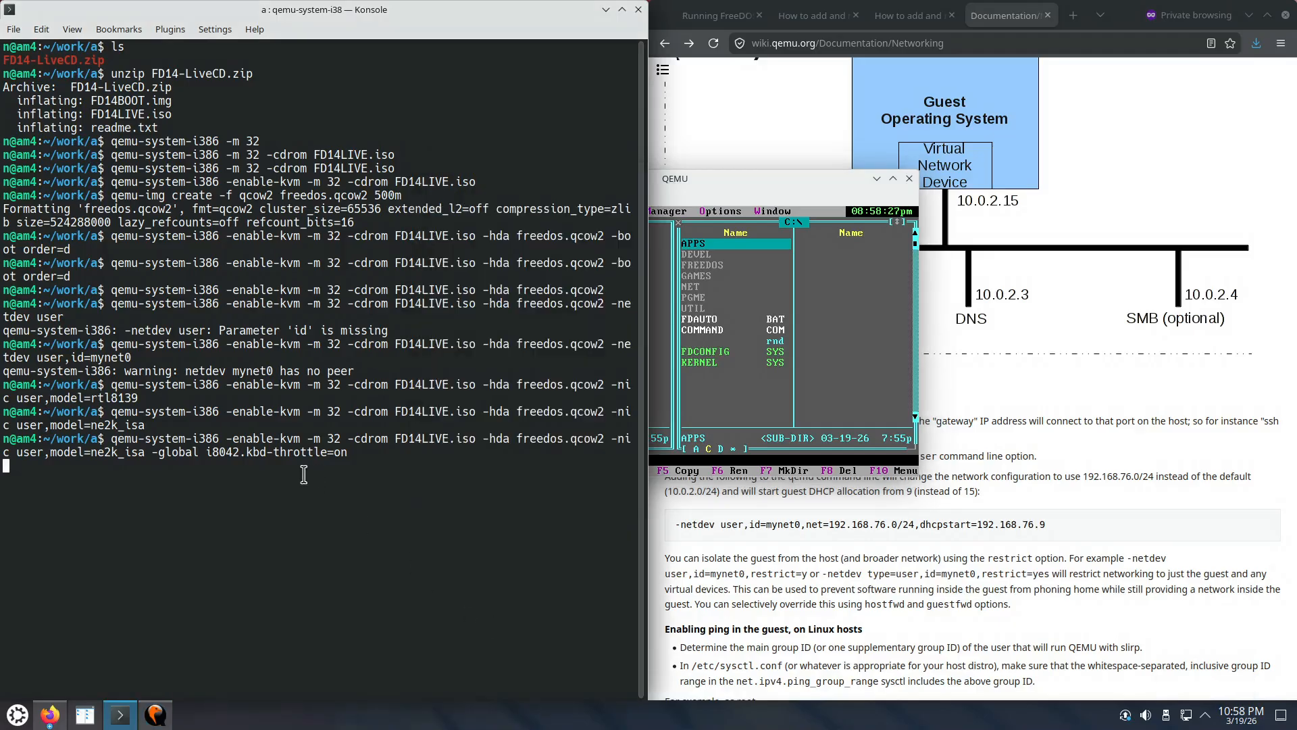
{"action": "left_click_drag", "start_coordinate": [151, 456], "coordinate": [357, 454]}
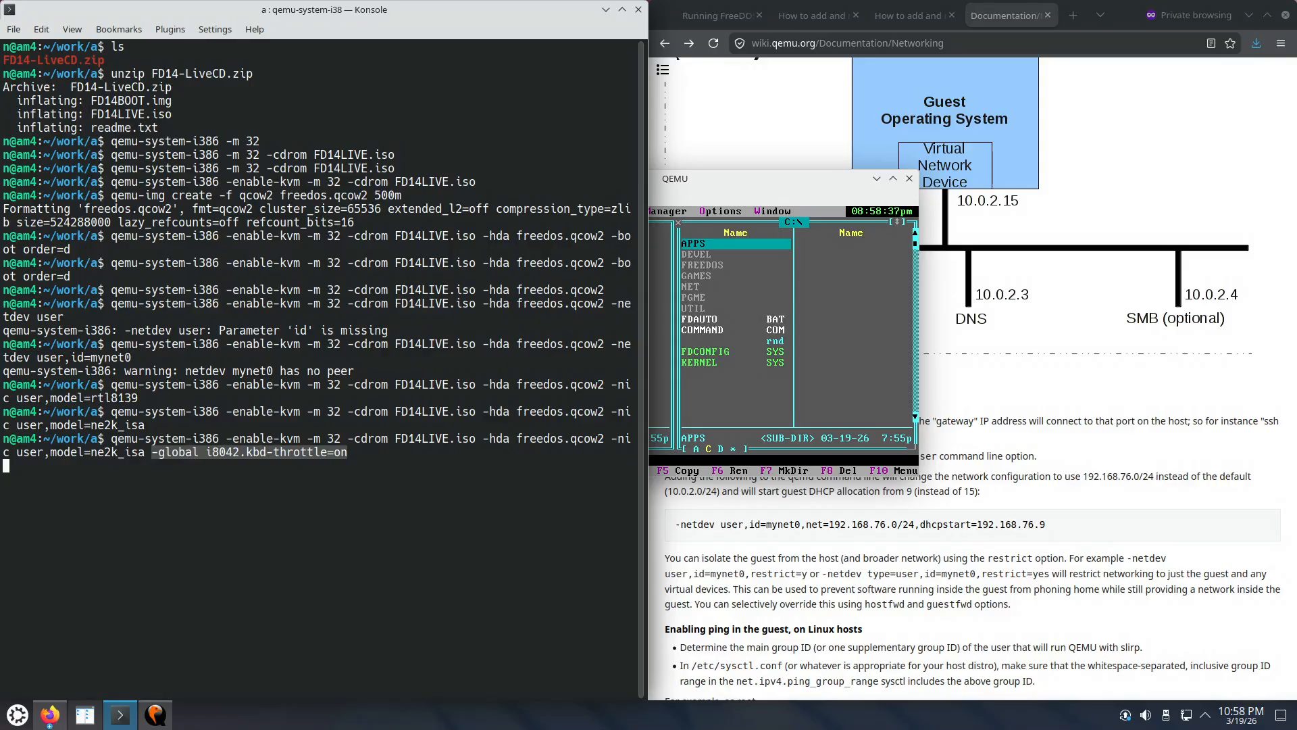
Step: Return to the FreeDOS file manager in QEMU and move through the C:\ root listing and back up to DEVEL
{"action": "left_click", "coordinate": [760, 185]}
{"action": "key", "text": "Down"}
{"action": "key", "text": "Down"}
{"action": "key", "text": "Down"}
{"action": "key", "text": "Down"}
{"action": "key", "text": "Down"}
{"action": "key", "text": "Down"}
{"action": "key", "text": "Down"}
{"action": "key", "text": "Down"}
{"action": "key", "text": "Down"}
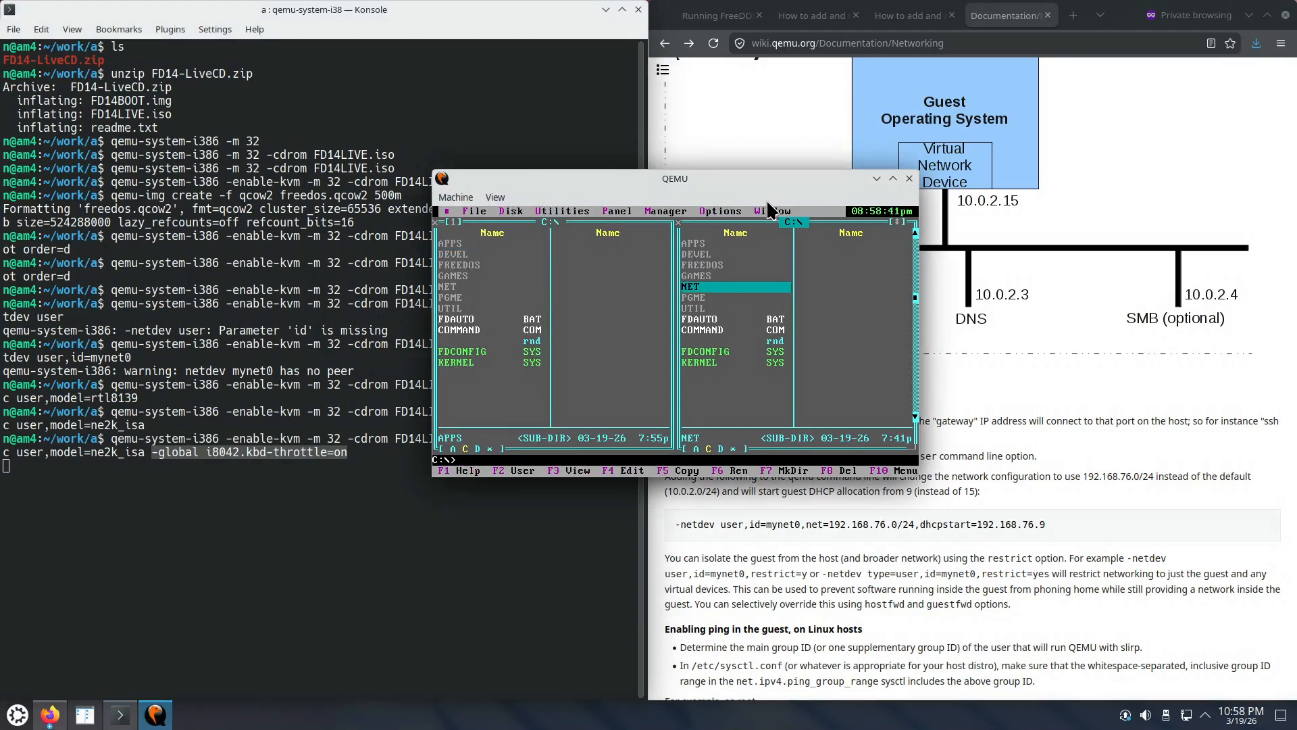
{"action": "key", "text": "Down"}
{"action": "key", "text": "Down"}
{"action": "key", "text": "Up"}
{"action": "key", "text": "Up"}
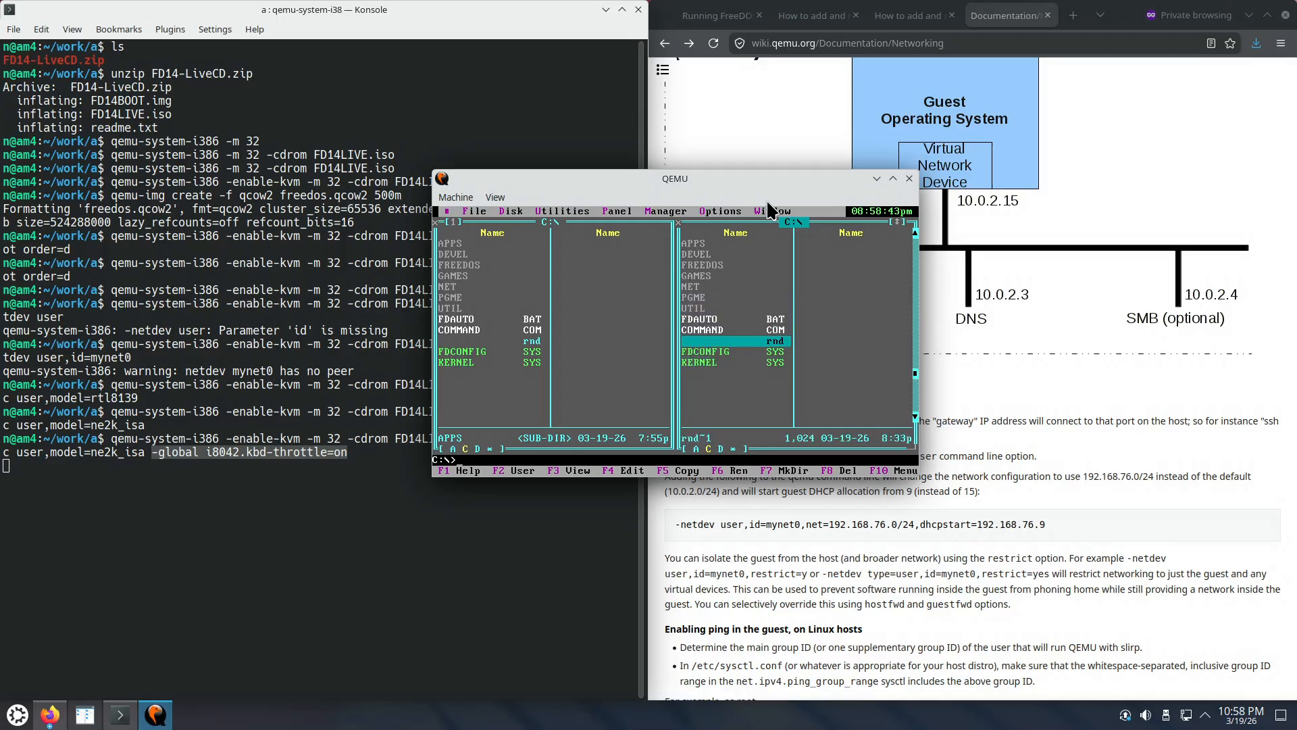
{"action": "key", "text": "Up"}
{"action": "key", "text": "Up"}
{"action": "key", "text": "Up"}
{"action": "key", "text": "Up"}
{"action": "key", "text": "Up"}
{"action": "key", "text": "Up"}
{"action": "key", "text": "Up"}
{"action": "key", "text": "Up"}
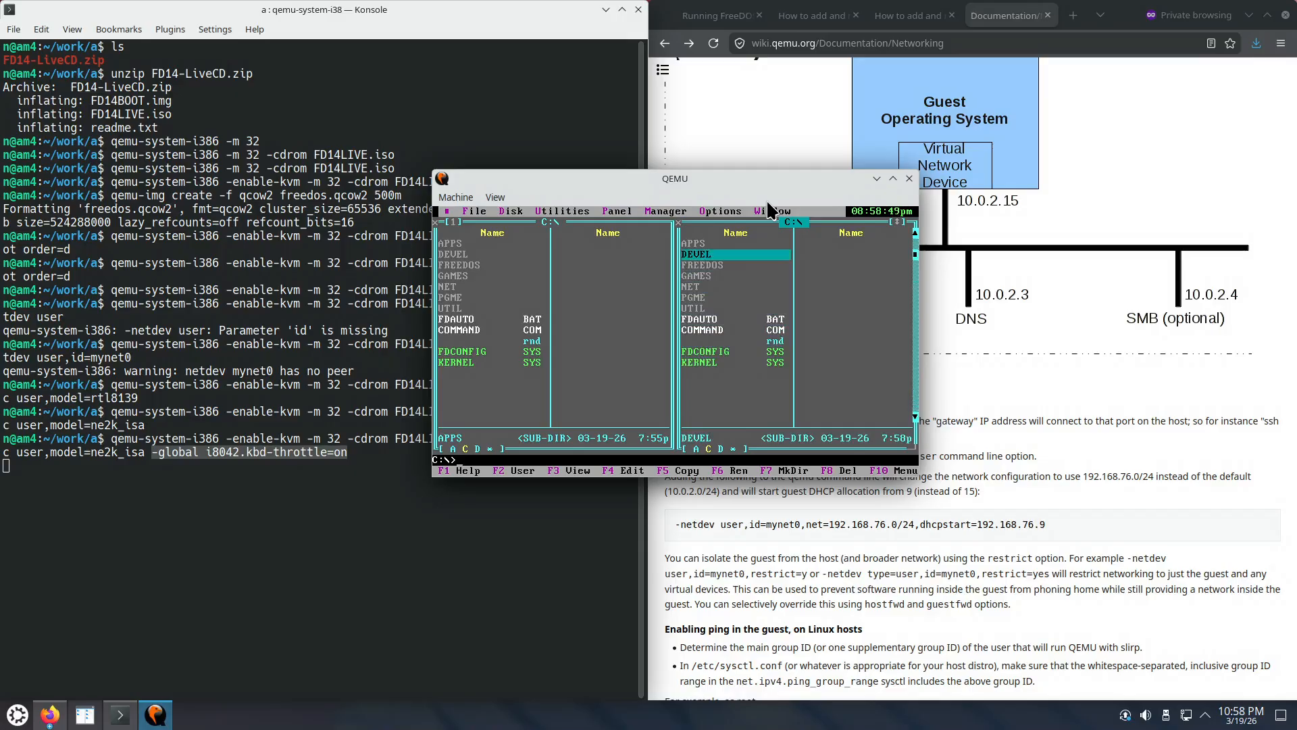
Step: Open the NET directory and enter its LYNX subdirectory
{"action": "key", "text": "Down"}
{"action": "key", "text": "Down"}
{"action": "key", "text": "Down"}
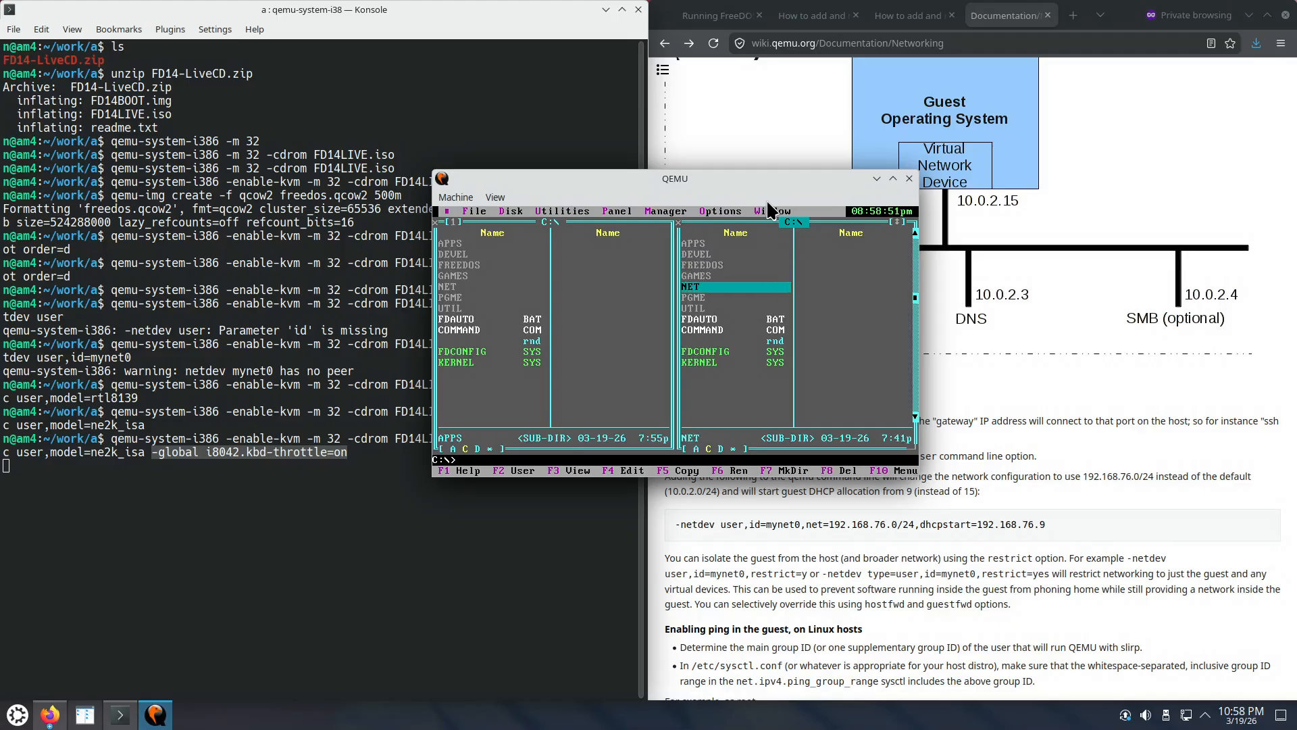
{"action": "key", "text": "Return"}
{"action": "key", "text": "Down"}
{"action": "key", "text": "Down"}
{"action": "key", "text": "Down"}
{"action": "key", "text": "Down"}
{"action": "key", "text": "Down"}
{"action": "key", "text": "Down"}
{"action": "key", "text": "Down"}
{"action": "key", "text": "Return"}
Step: Run LYNX.EXE and continue past the SSL certificate error
{"action": "key", "text": "Down"}
{"action": "key", "text": "Down"}
{"action": "key", "text": "Down"}
{"action": "key", "text": "Down"}
{"action": "key", "text": "Down"}
{"action": "key", "text": "Down"}
{"action": "key", "text": "Down"}
{"action": "key", "text": "Down"}
{"action": "key", "text": "Down"}
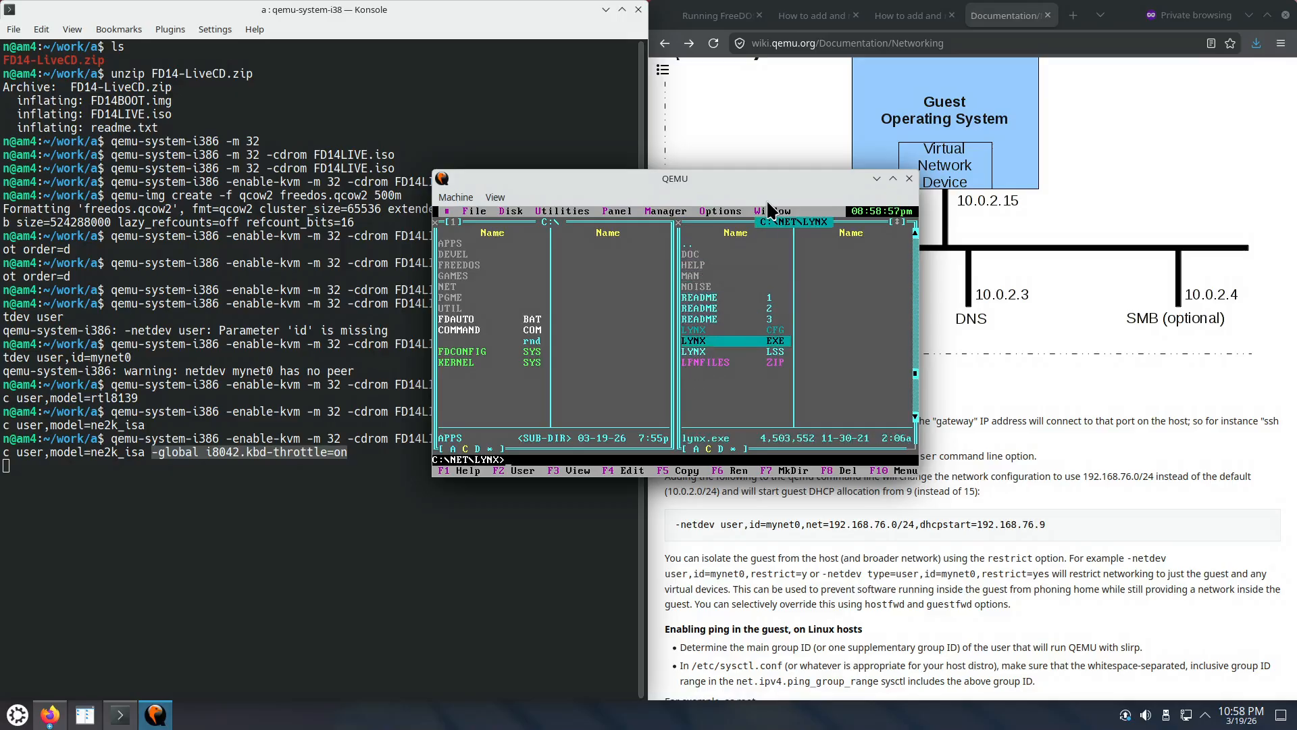
{"action": "key", "text": "Return"}
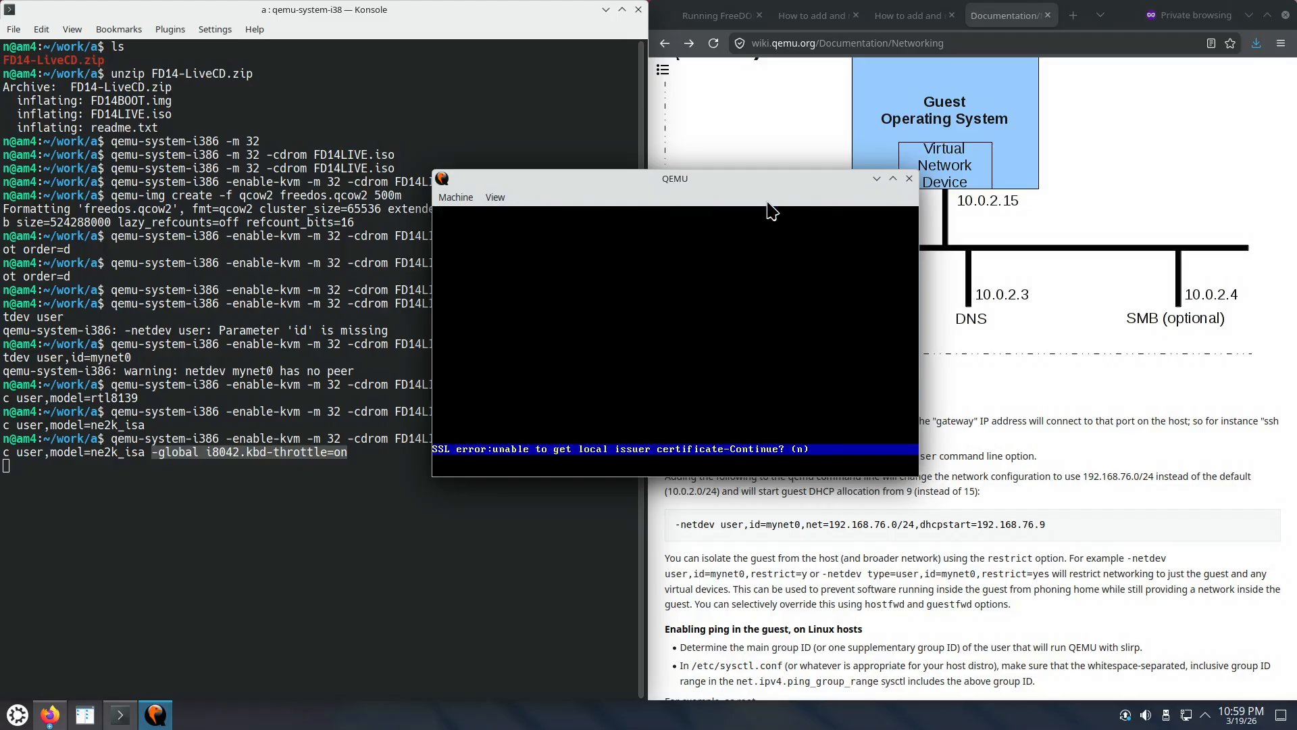
{"action": "key", "text": "y"}
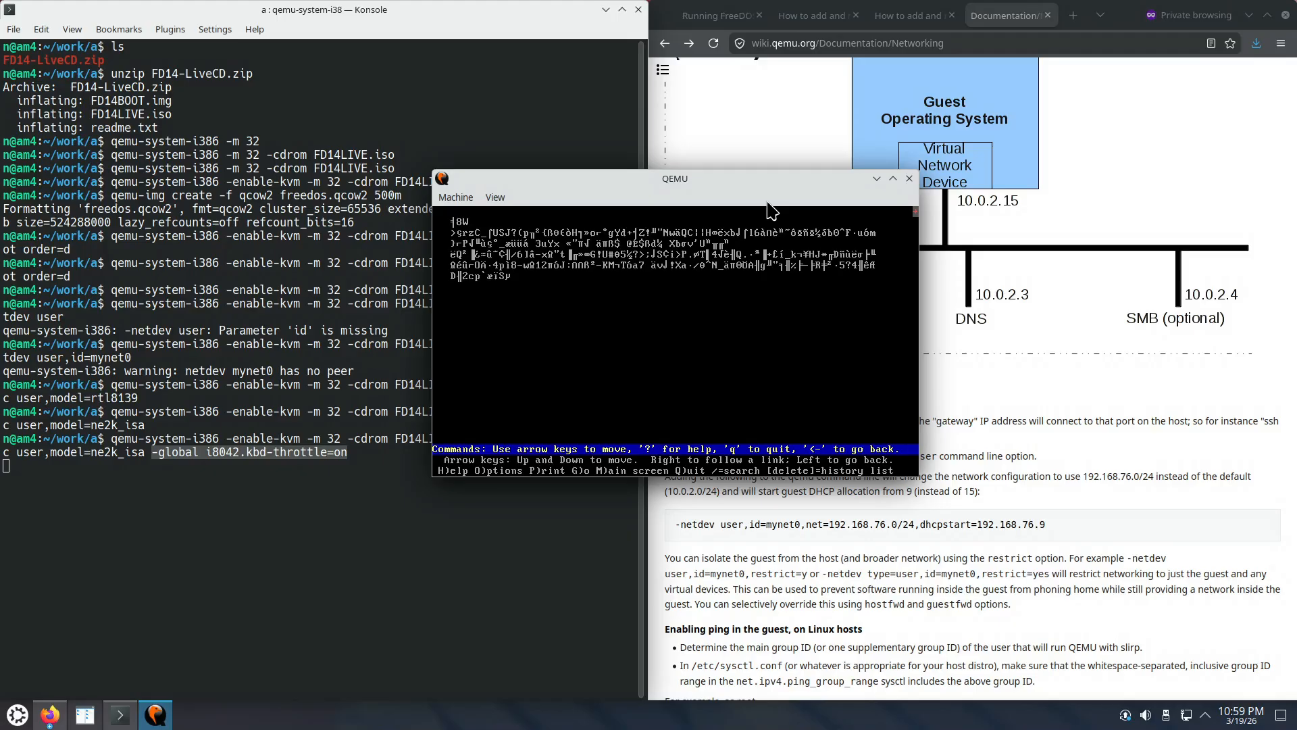
Step: Open httpforever.com in Lynx and advance to the second page
{"action": "key", "text": "g"}
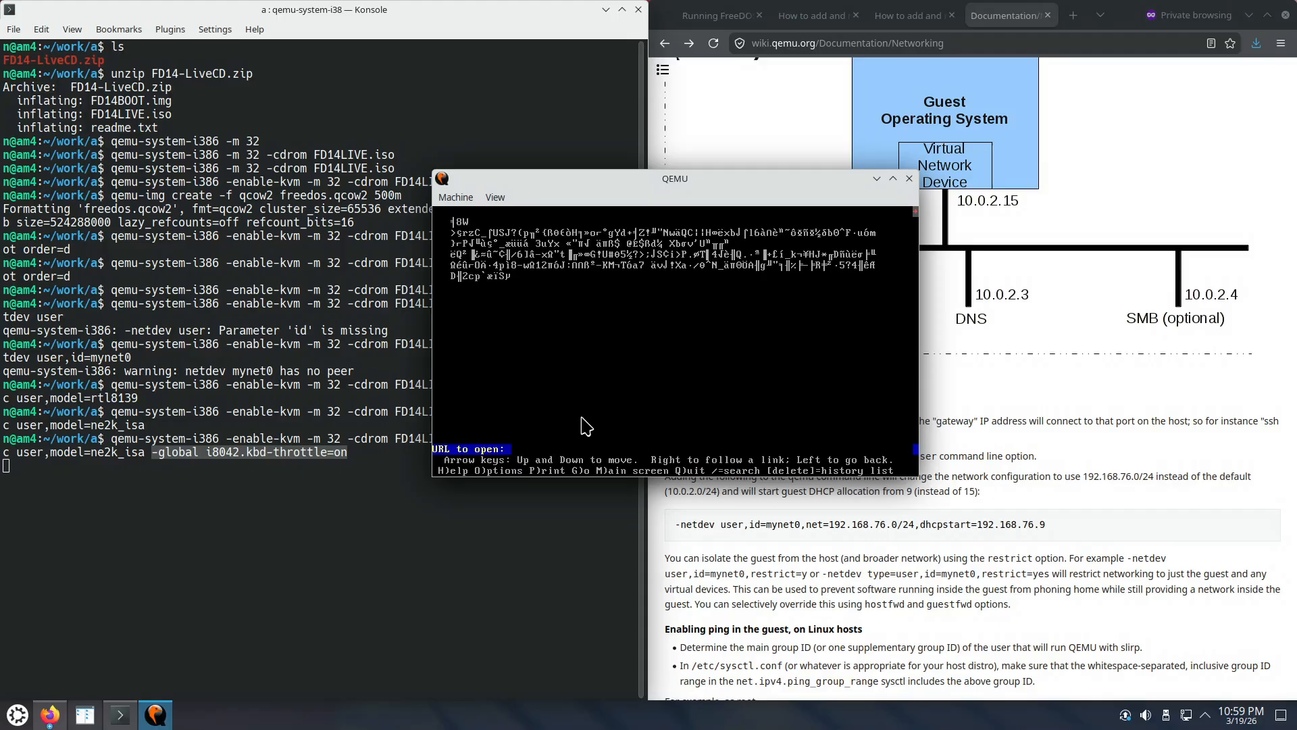
{"action": "type", "text": "httpforever.com"}
{"action": "key", "text": "Return"}
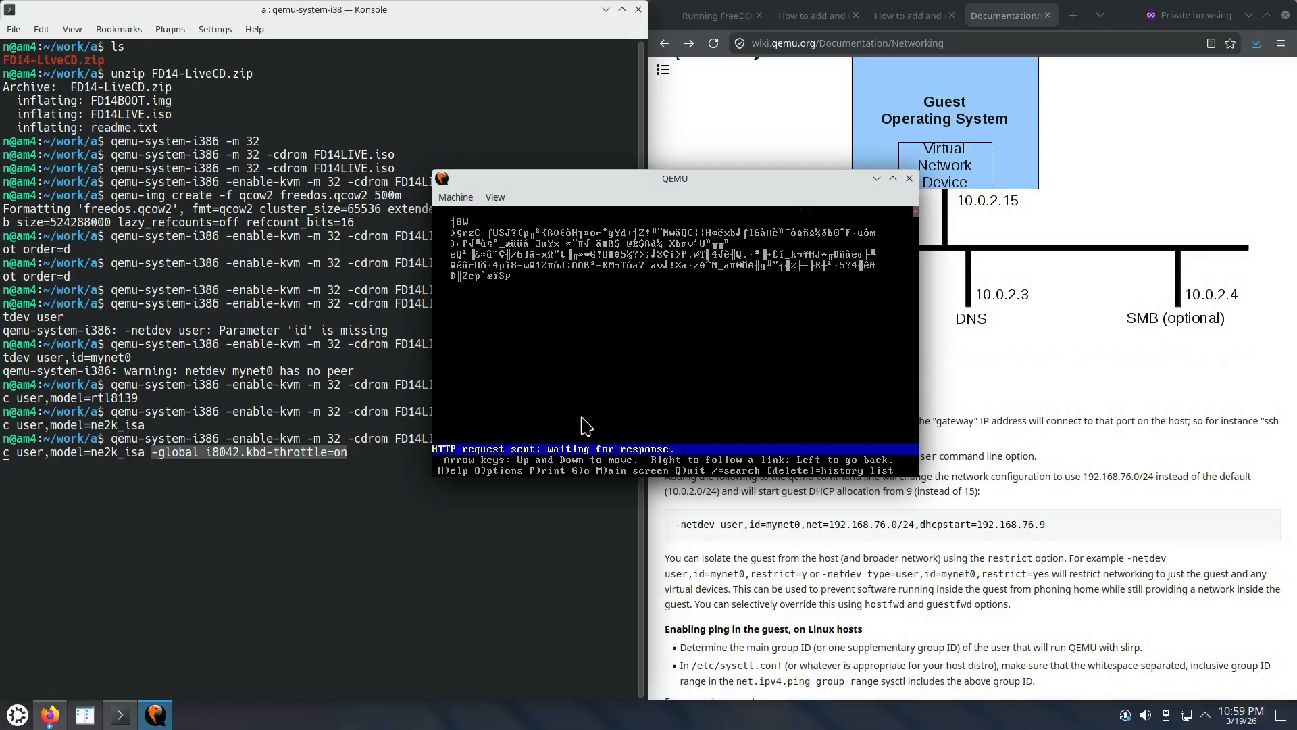
{"action": "key", "text": "space"}
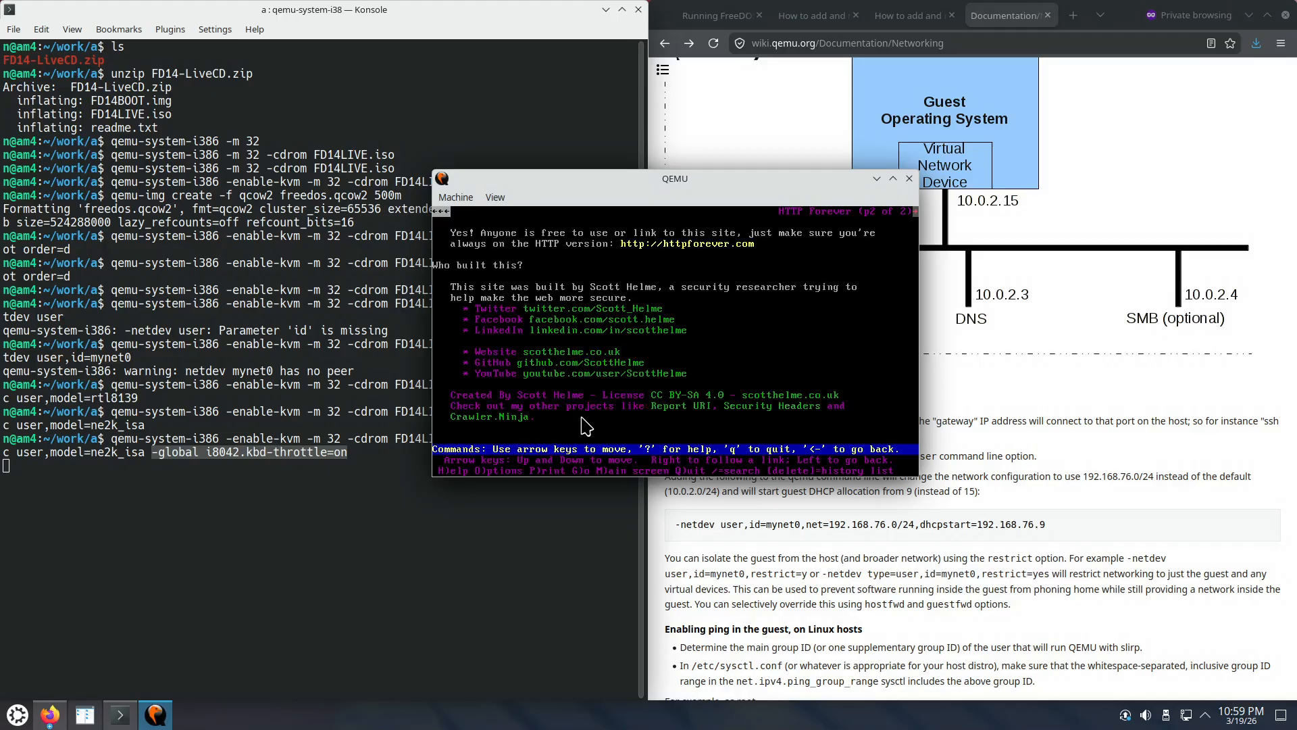
Step: Move down through the author's profile links on the HTTP Forever page and back up to the first link
{"action": "key", "text": "Down"}
{"action": "key", "text": "Down"}
{"action": "key", "text": "Down"}
{"action": "key", "text": "Down"}
{"action": "key", "text": "Up"}
{"action": "key", "text": "Up"}
{"action": "key", "text": "Up"}
{"action": "key", "text": "Up"}
Step: Follow the link to the author's personal website and continue past the SSL certificate error
{"action": "key", "text": "Down"}
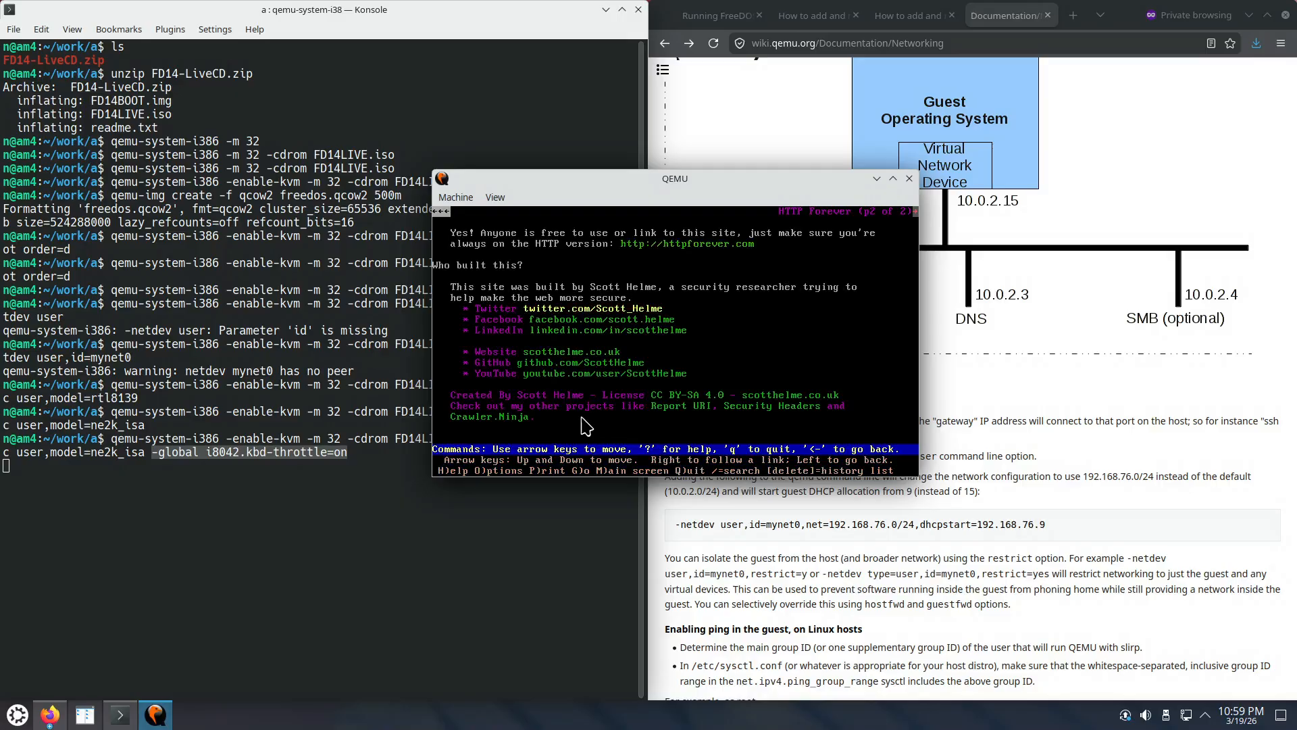
{"action": "key", "text": "Down"}
{"action": "key", "text": "Down"}
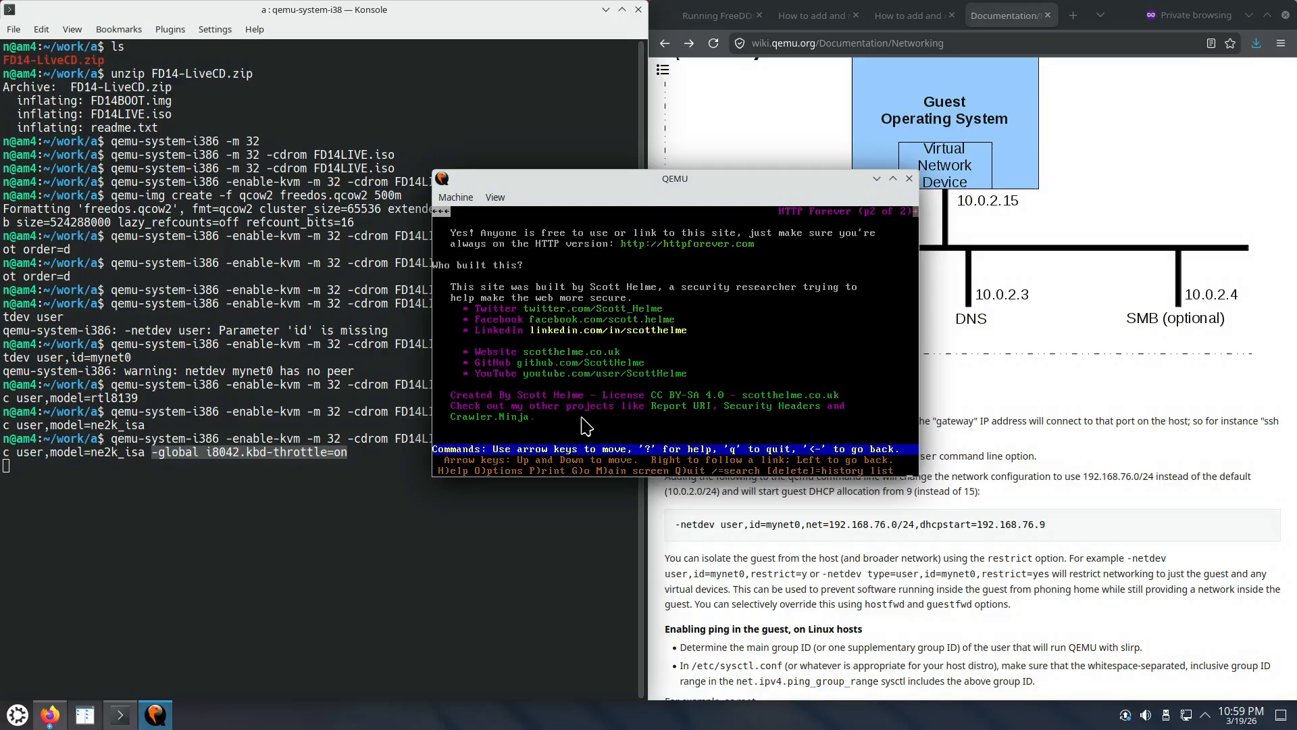
{"action": "key", "text": "Down"}
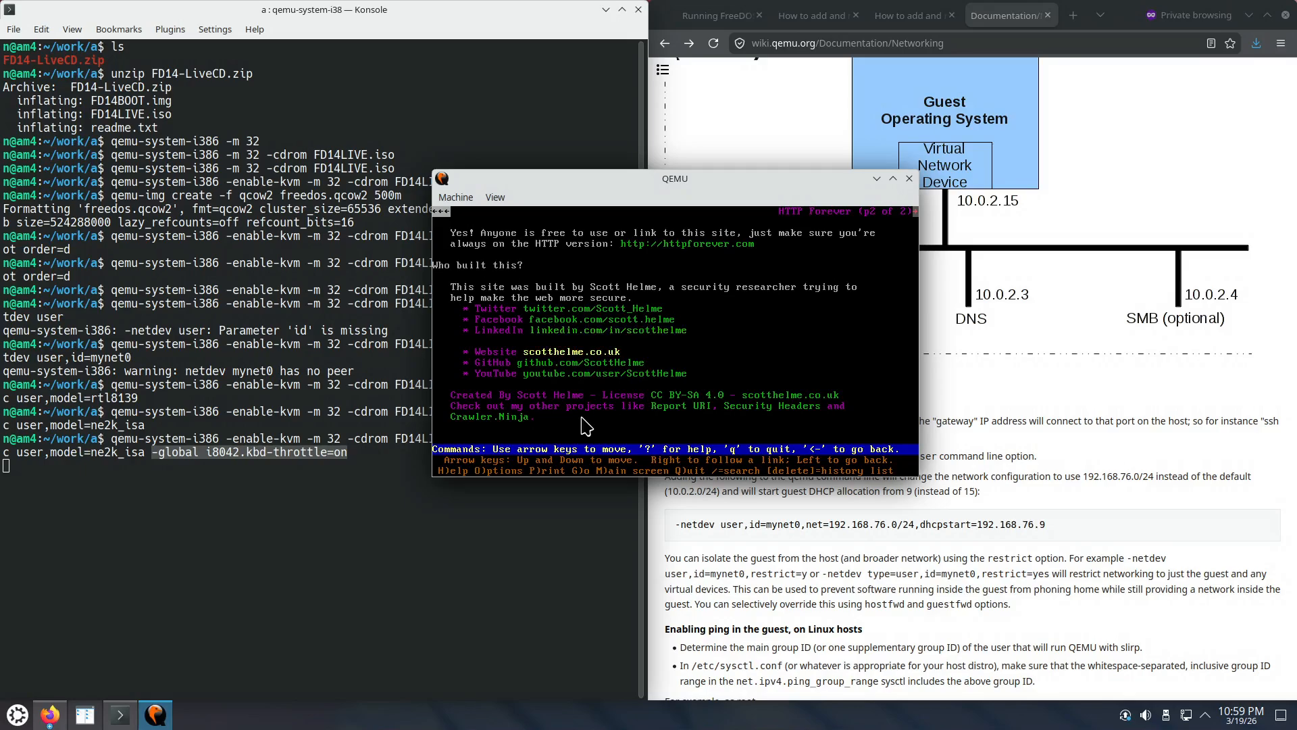
{"action": "key", "text": "Return"}
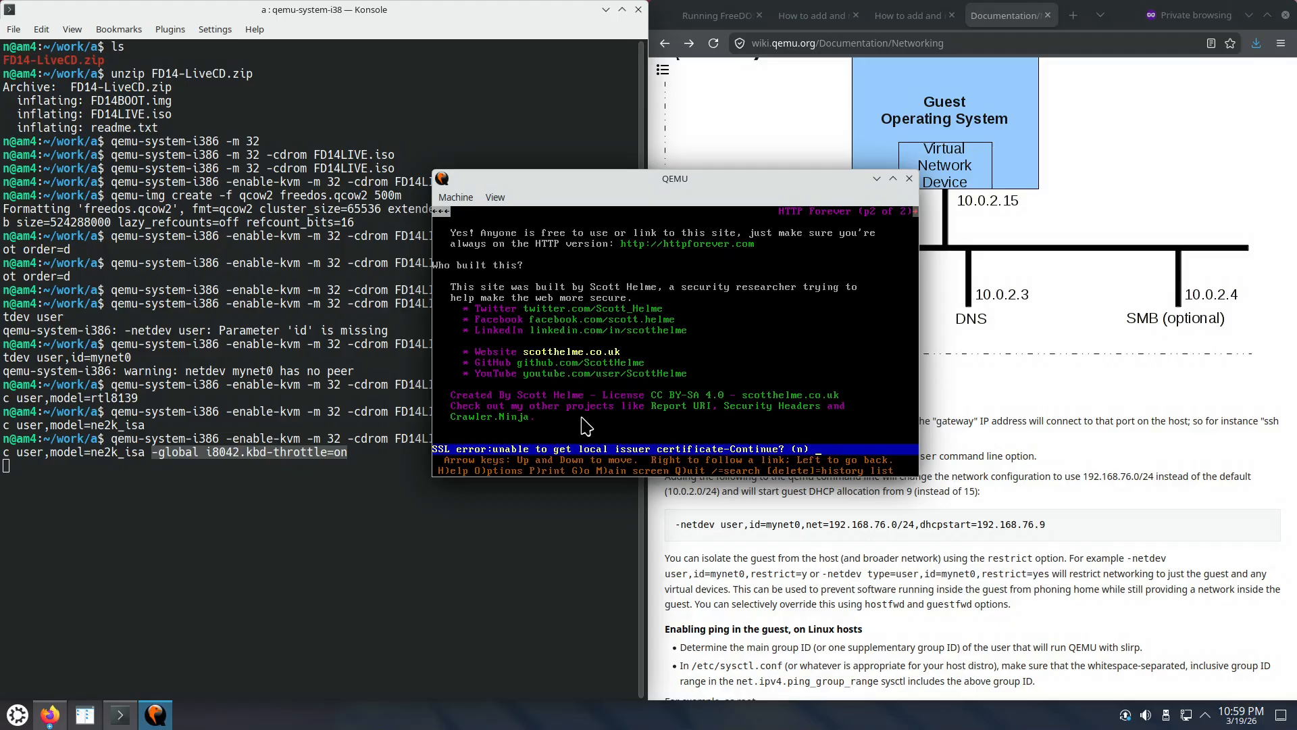
{"action": "key", "text": "y"}
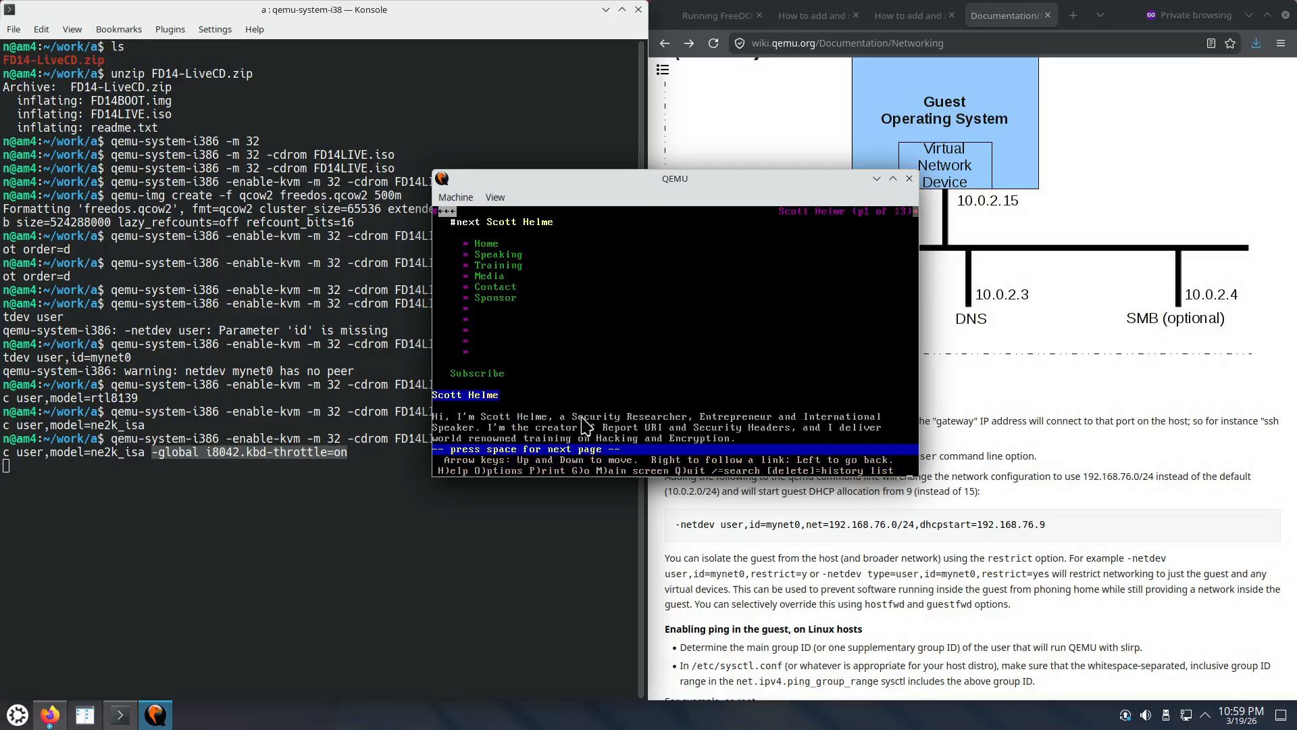
Step: Open the website's Speaking page and accept the unverified SSL certificate
{"action": "key", "text": "Down"}
{"action": "key", "text": "Down"}
{"action": "key", "text": "Return"}
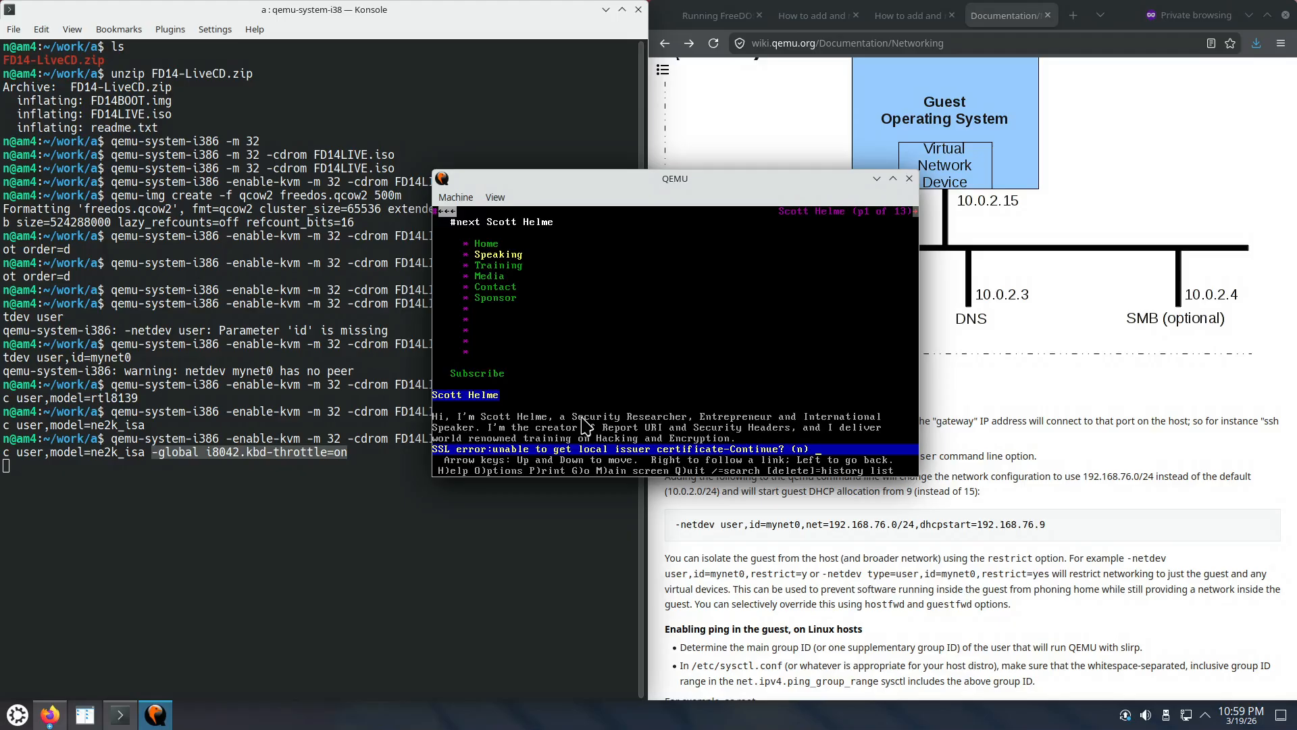
{"action": "key", "text": "y"}
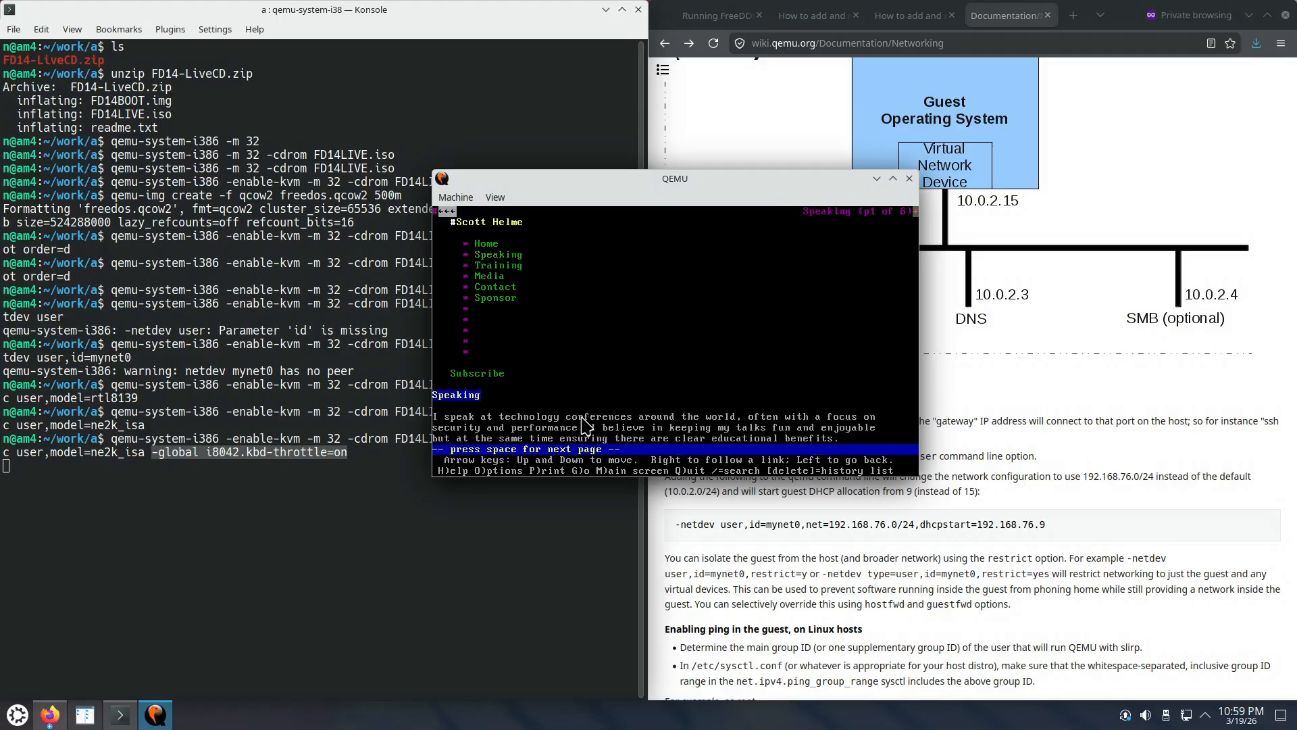
Step: Read on through the Speaking page to its second page
{"action": "key", "text": "Down"}
{"action": "key", "text": "Down"}
{"action": "key", "text": "Down"}
{"action": "key", "text": "Down"}
{"action": "key", "text": "Down"}
{"action": "key", "text": "Down"}
{"action": "key", "text": "Down"}
{"action": "key", "text": "Down"}
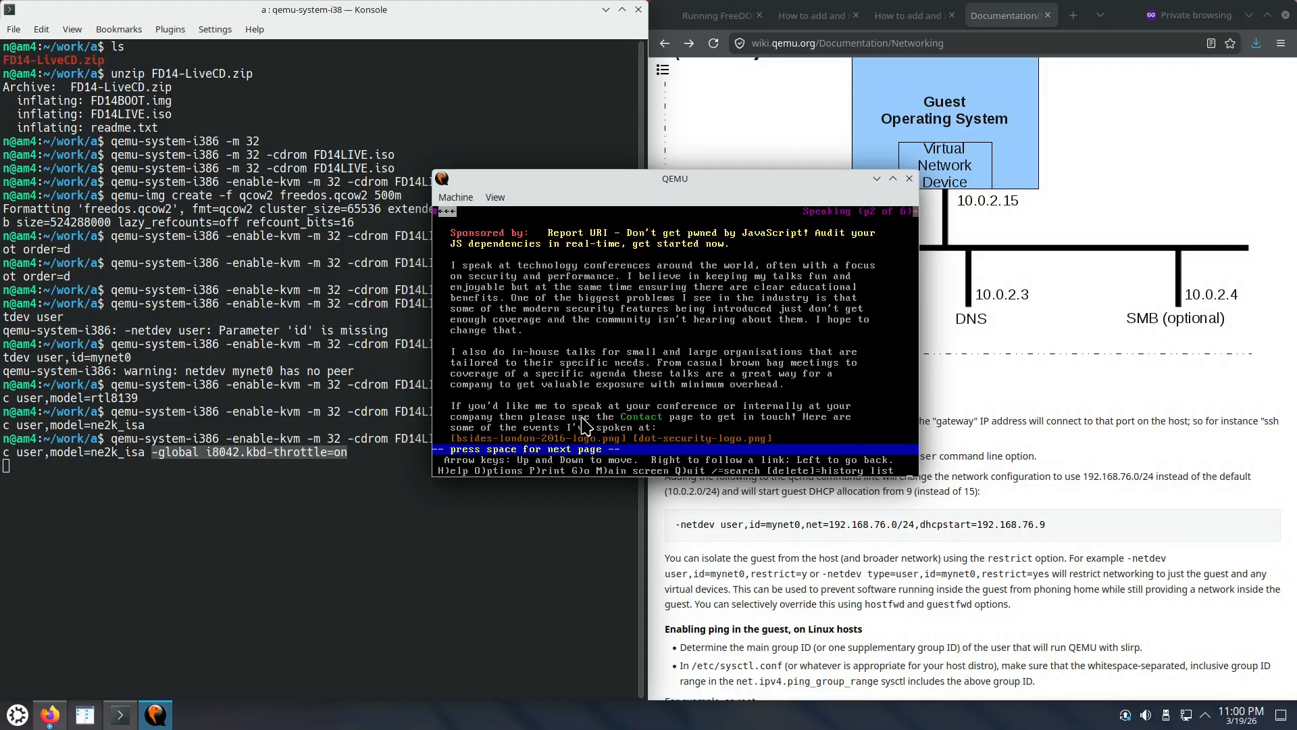
Step: Open the Practical TLS and PKI (US / Europe, Virtual) event from the Speaking page, continuing past the SSL error and always allowing the site's cookies
{"action": "key", "text": "Down"}
{"action": "key", "text": "space"}
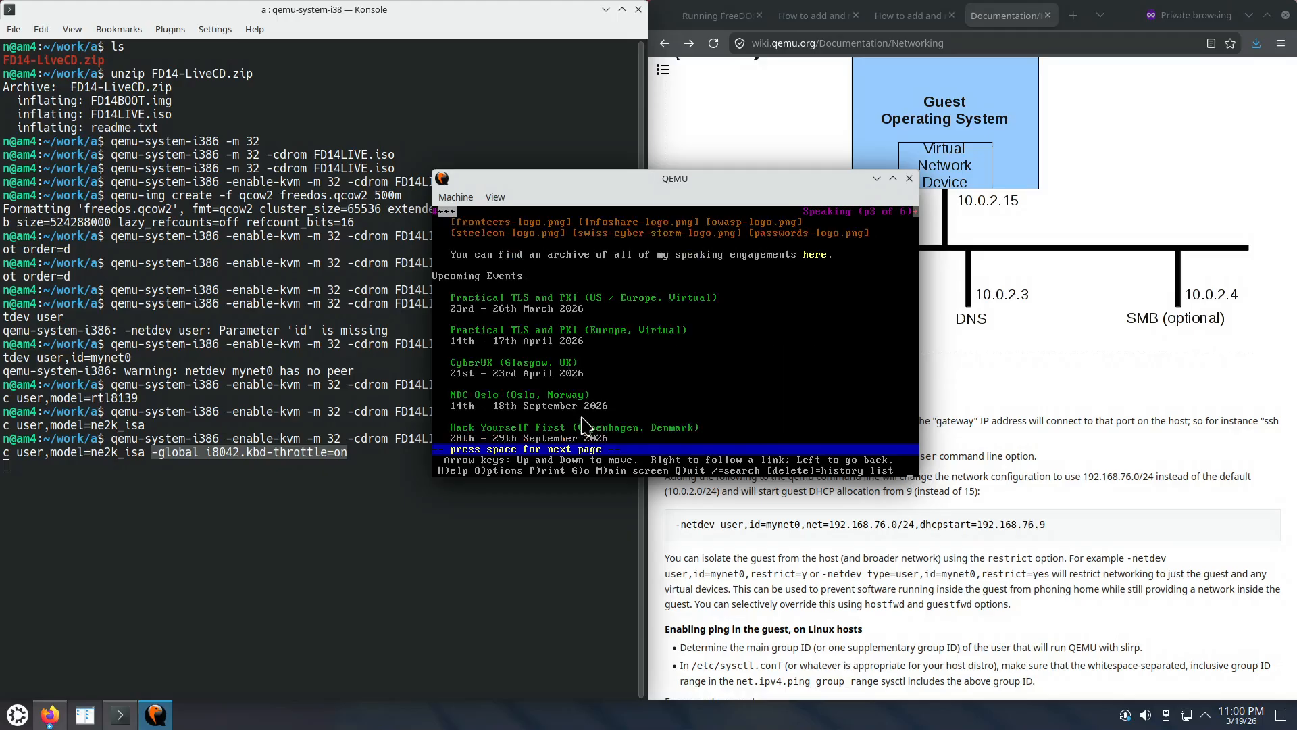
{"action": "key", "text": "Down"}
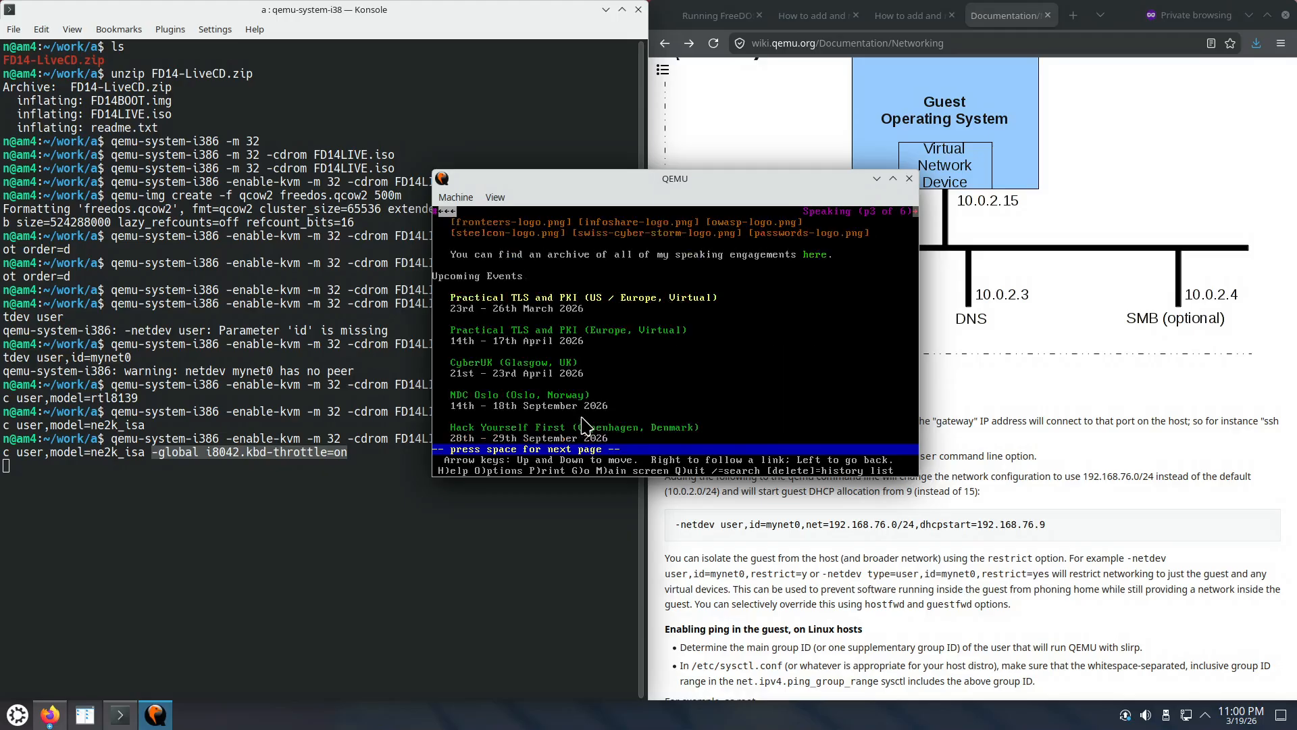
{"action": "key", "text": "Return"}
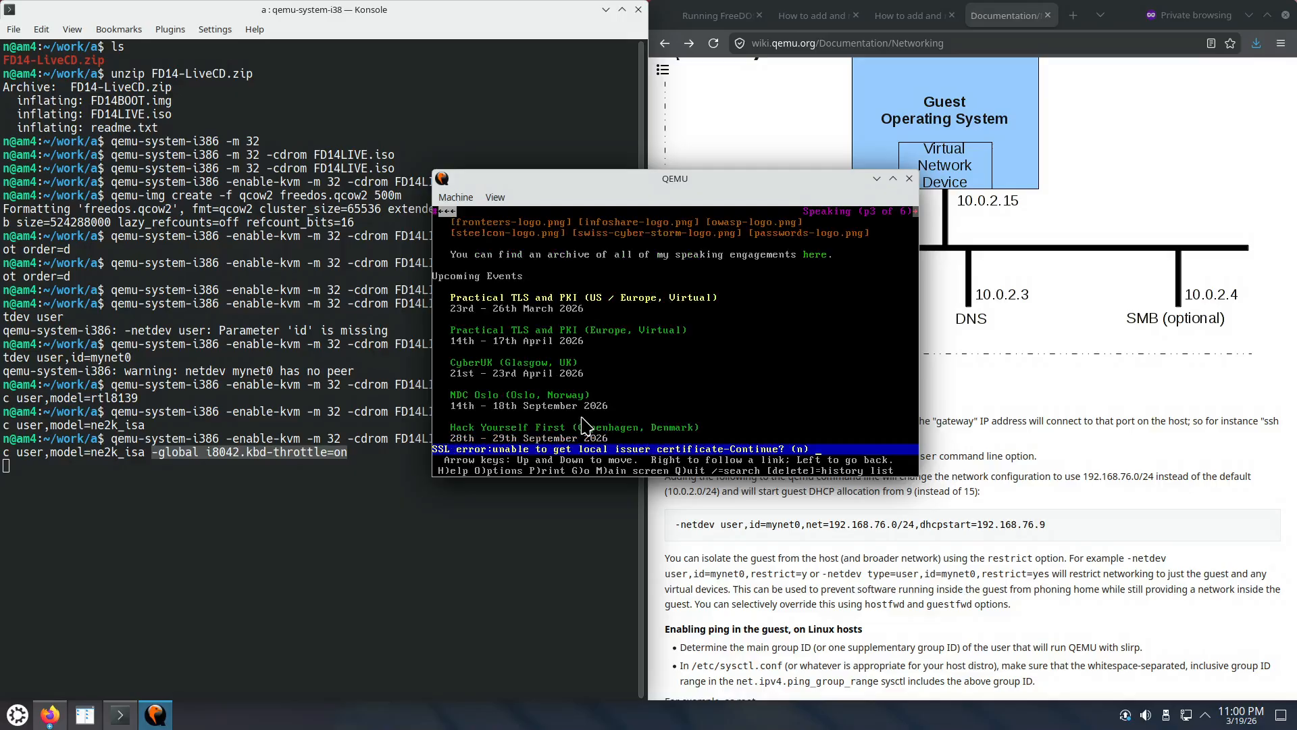
{"action": "key", "text": "y"}
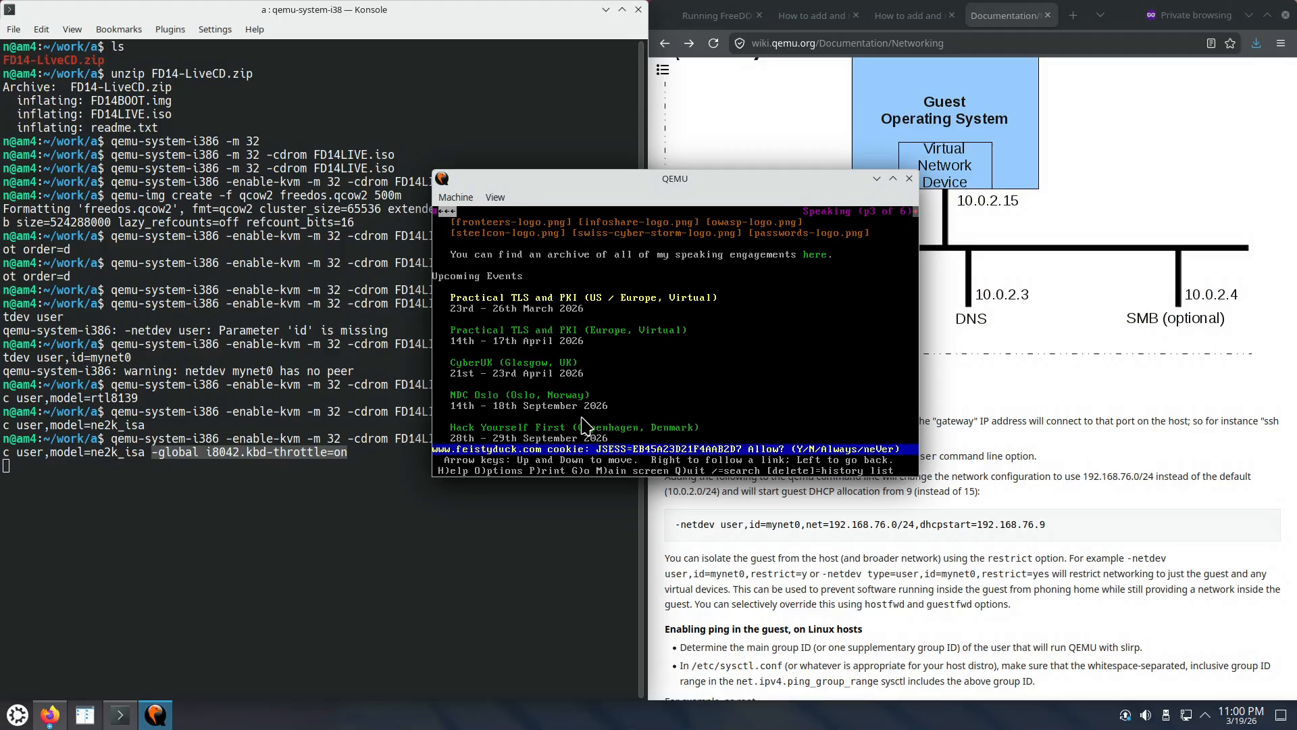
{"action": "key", "text": "a"}
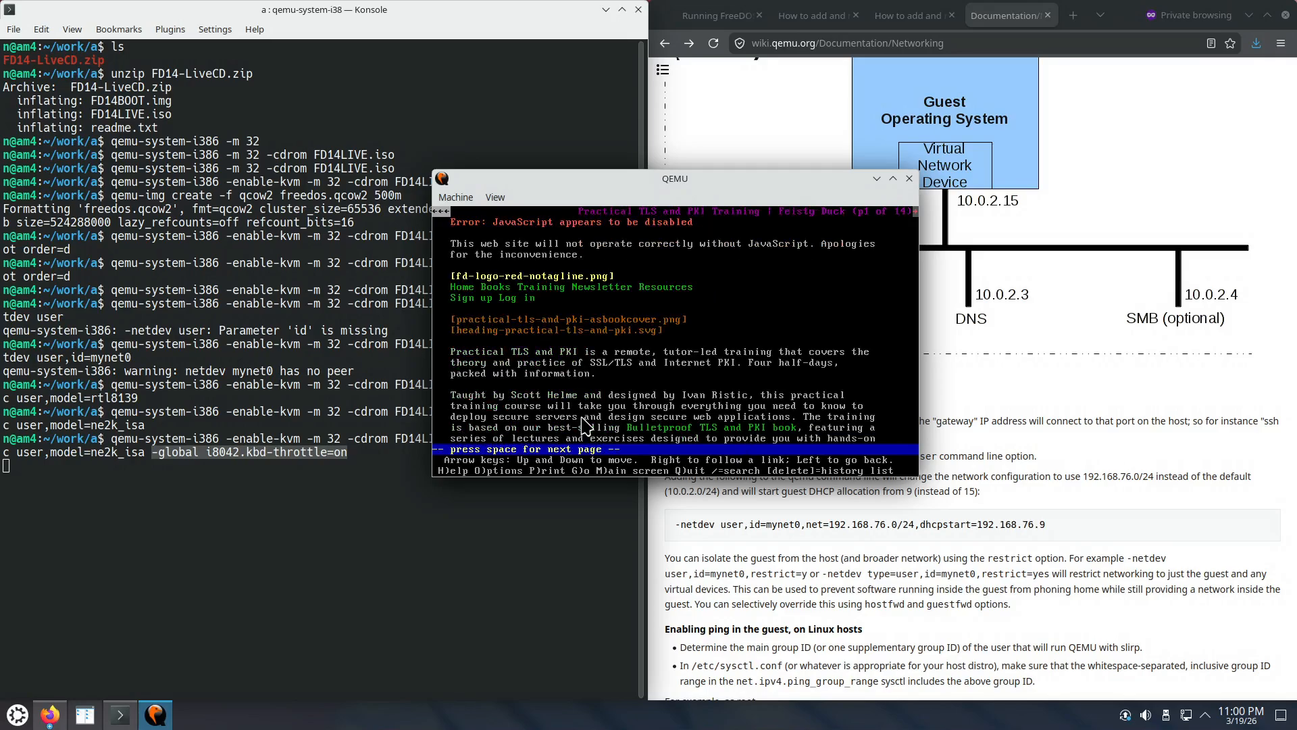
Step: Move through the training page's navigation links as far as Log in and return to the Speaking page
{"action": "key", "text": "Down"}
{"action": "key", "text": "Down"}
{"action": "key", "text": "Down"}
{"action": "key", "text": "Down"}
{"action": "key", "text": "Down"}
{"action": "key", "text": "Down"}
{"action": "key", "text": "Down"}
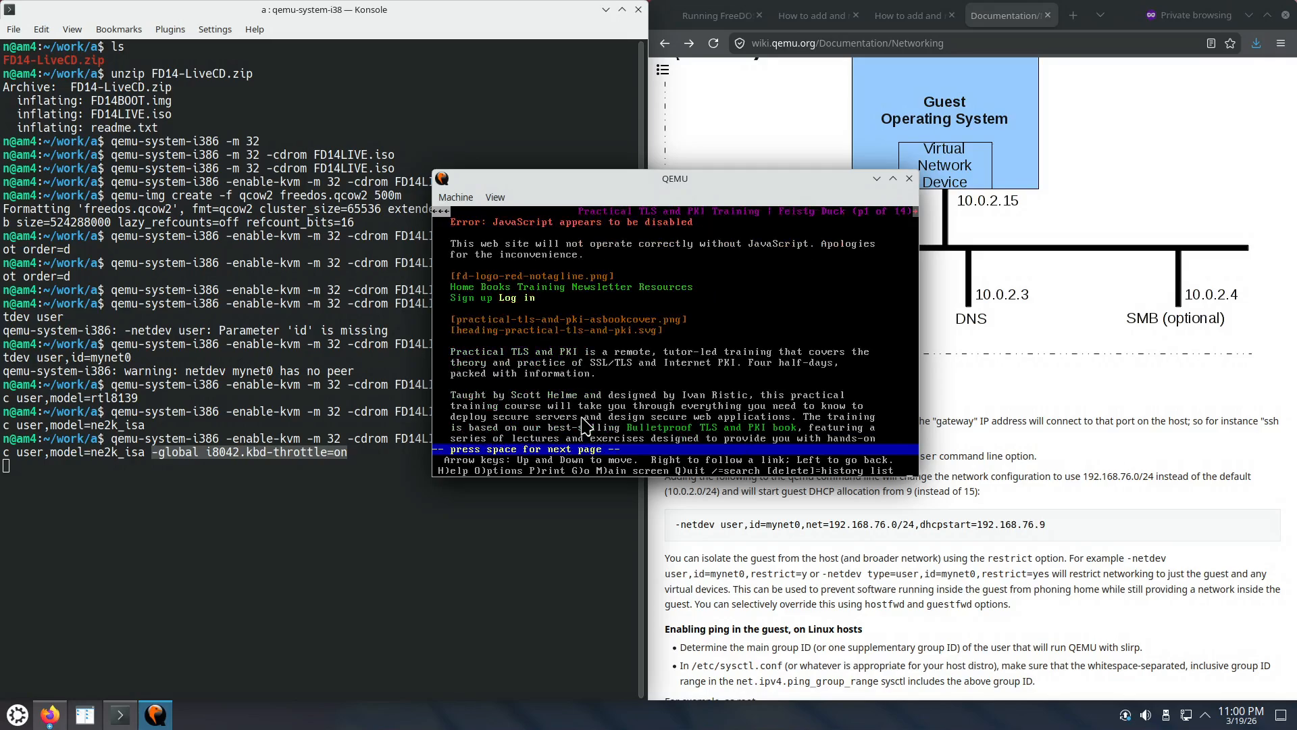
{"action": "key", "text": "Left"}
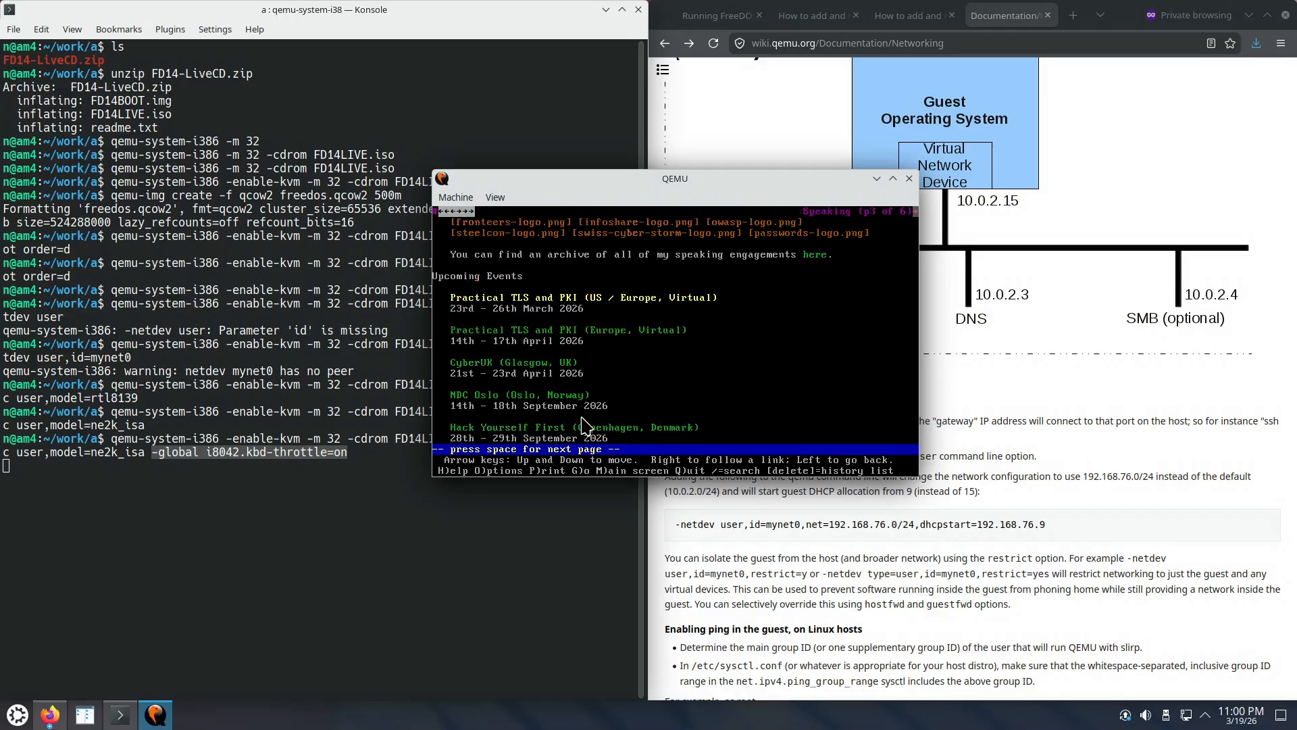
Step: Quit Lynx and go up from its folder to C:\NET in the file manager
{"action": "key", "text": "q"}
{"action": "key", "text": "y"}
{"action": "key", "text": "Up"}
{"action": "key", "text": "Up"}
{"action": "key", "text": "Up"}
{"action": "key", "text": "Up"}
{"action": "key", "text": "Up"}
{"action": "key", "text": "Up"}
{"action": "key", "text": "Up"}
{"action": "key", "text": "Up"}
{"action": "key", "text": "Up"}
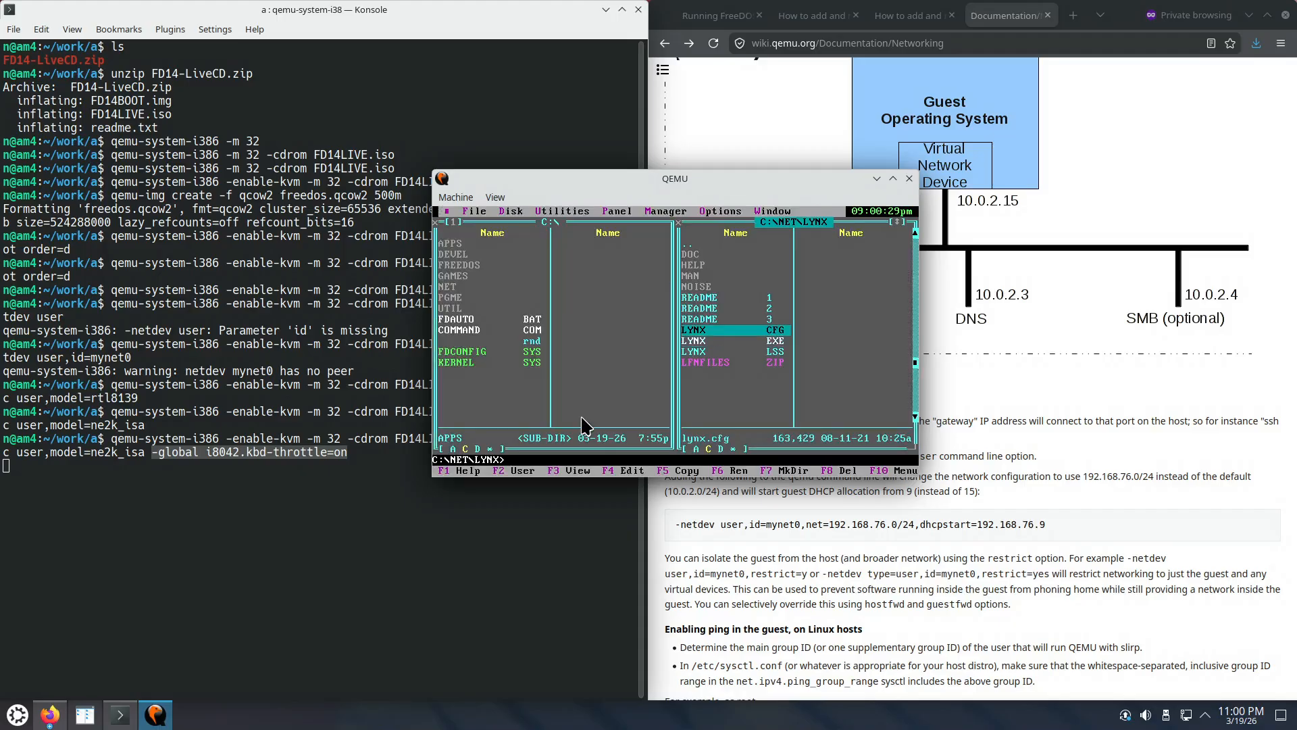
{"action": "key", "text": "Down"}
{"action": "key", "text": "Down"}
{"action": "key", "text": "Down"}
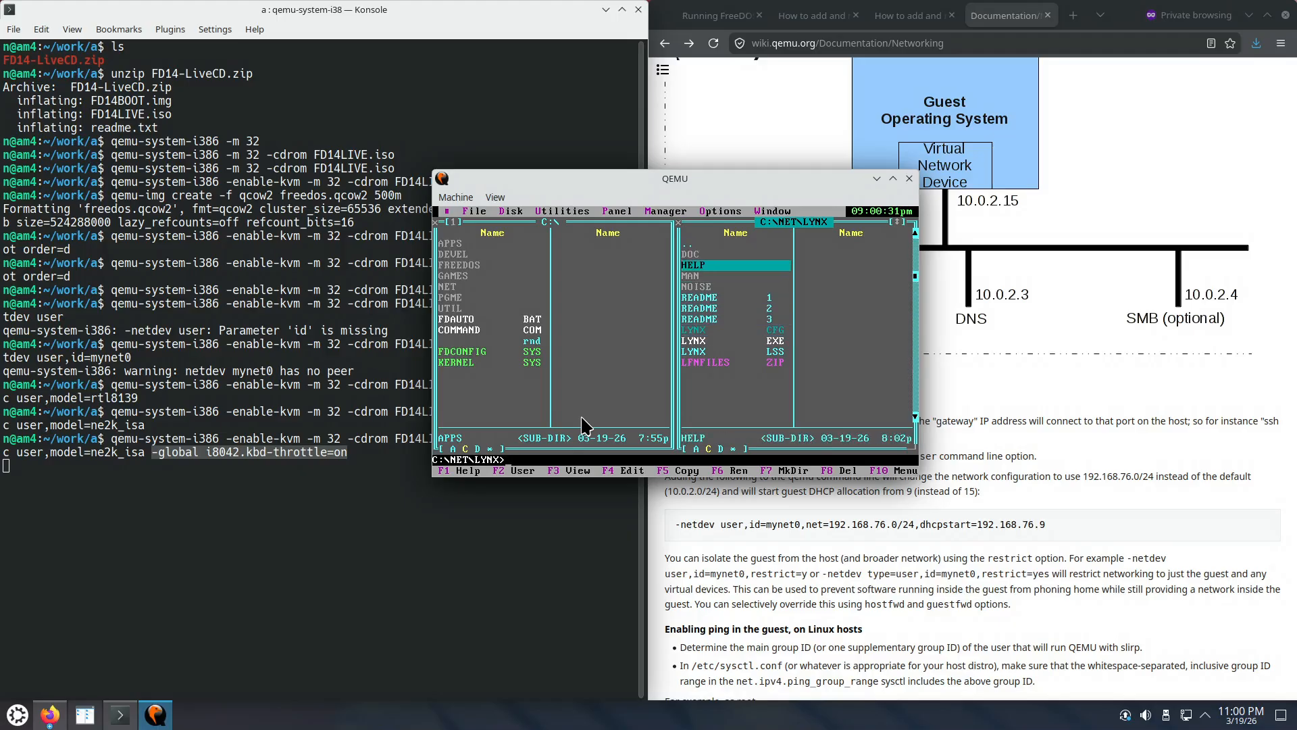
{"action": "key", "text": "Up"}
{"action": "key", "text": "Up"}
{"action": "key", "text": "Up"}
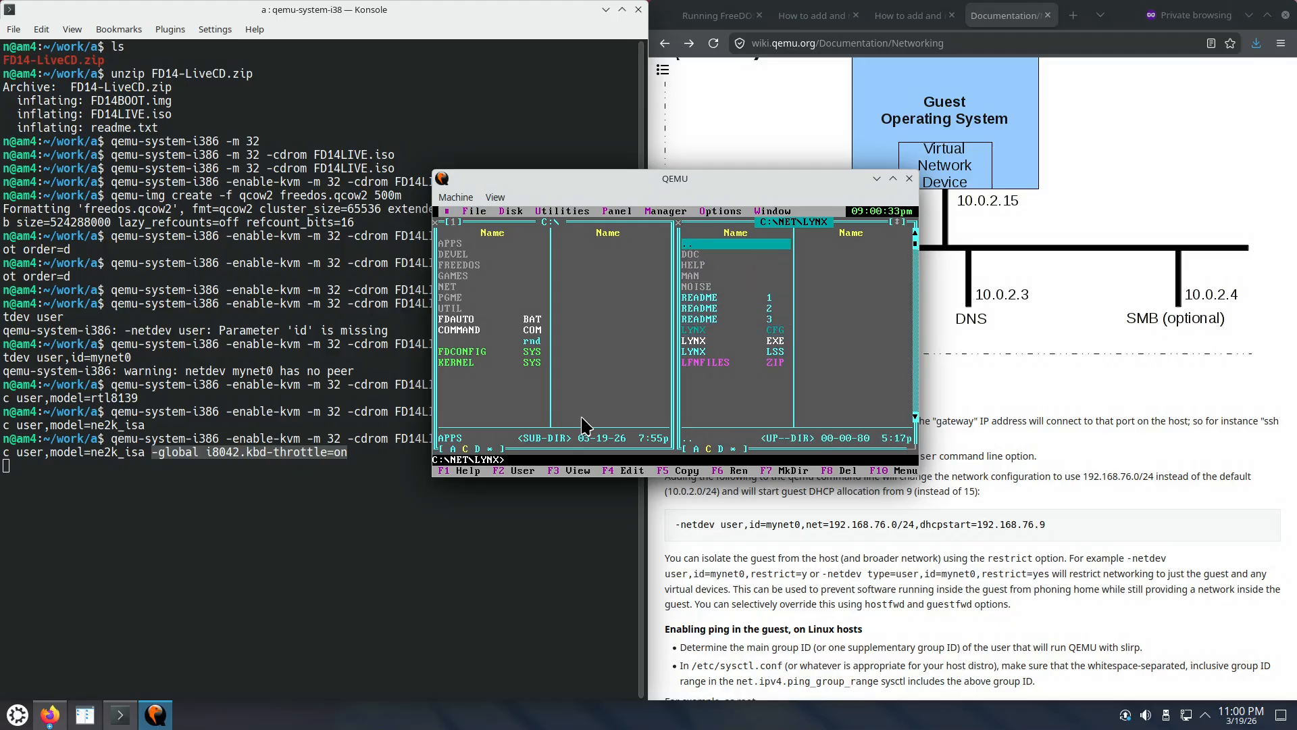
{"action": "key", "text": "Return"}
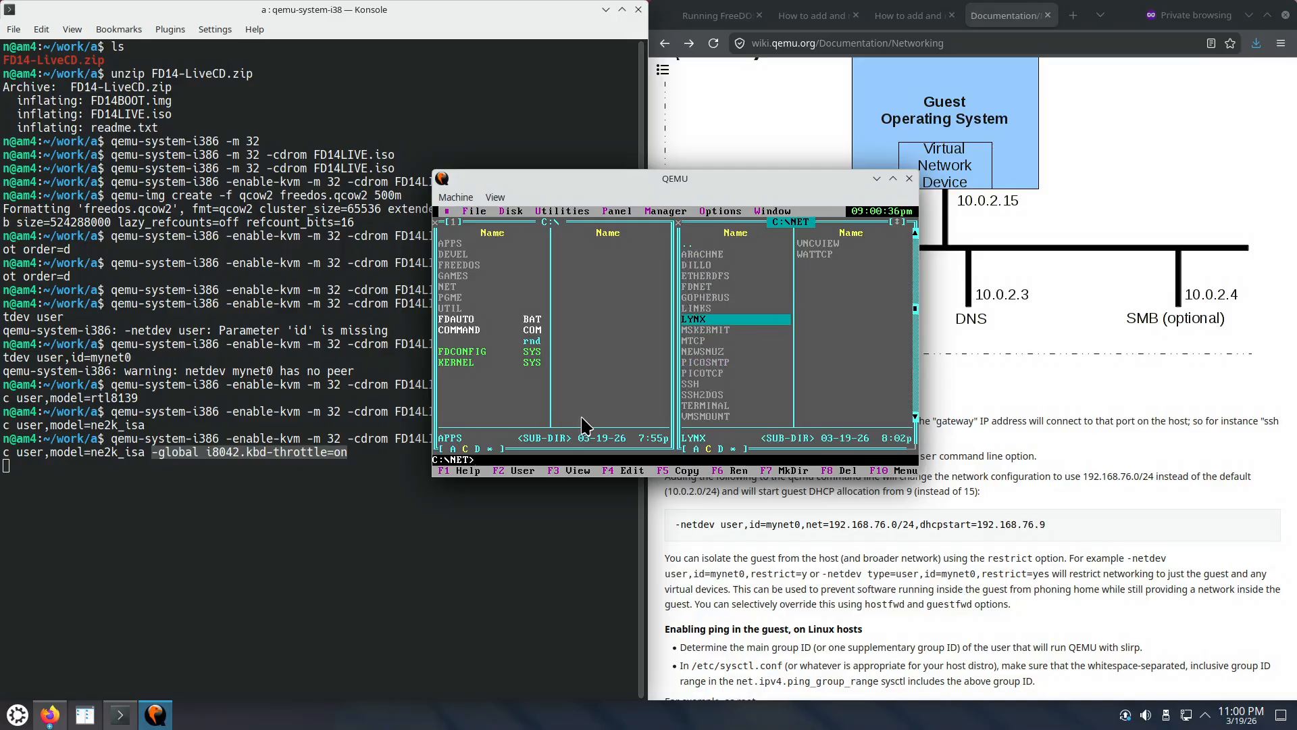
Step: Enter the DILLO folder and launch the Dillo browser with DILLO.BAT
{"action": "key", "text": "Up"}
{"action": "key", "text": "Up"}
{"action": "key", "text": "Up"}
{"action": "key", "text": "Up"}
{"action": "key", "text": "Up"}
{"action": "key", "text": "Return"}
{"action": "key", "text": "Down"}
{"action": "key", "text": "Down"}
{"action": "key", "text": "Down"}
{"action": "key", "text": "Down"}
{"action": "key", "text": "Down"}
{"action": "key", "text": "Down"}
{"action": "key", "text": "Down"}
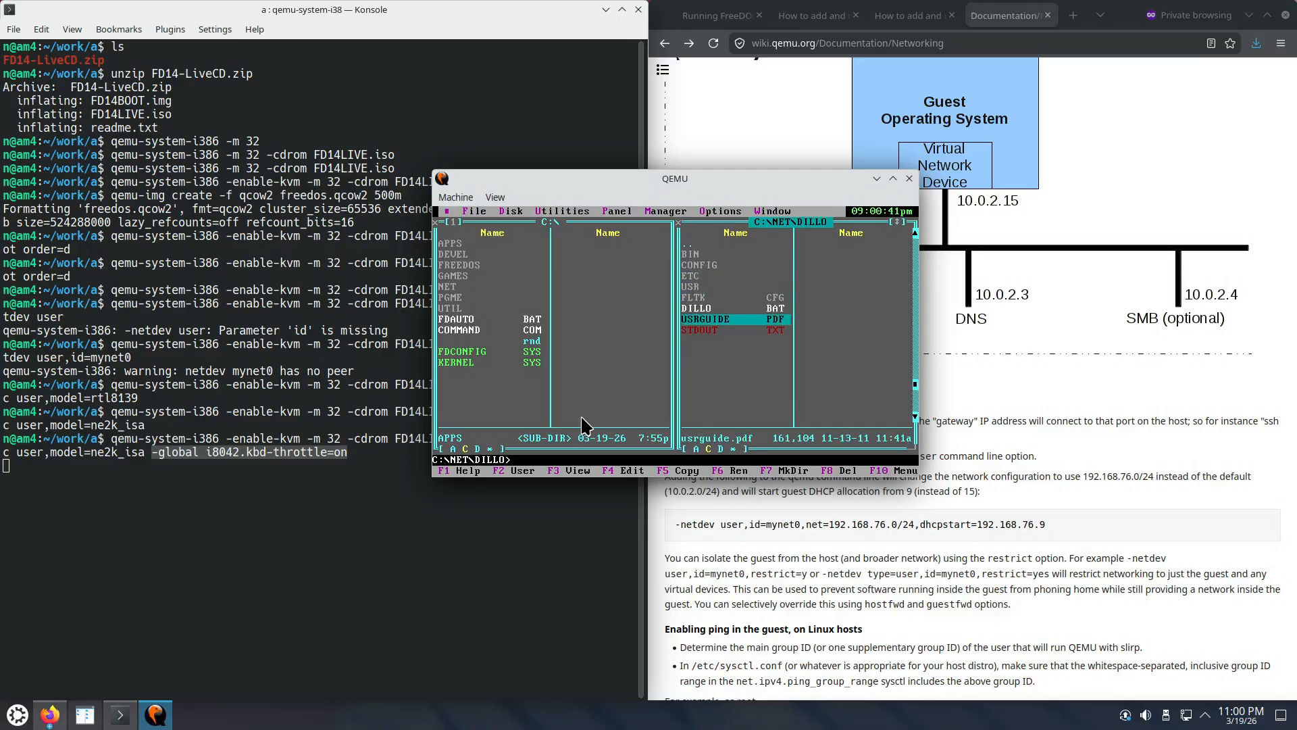
{"action": "key", "text": "Up"}
{"action": "key", "text": "Return"}
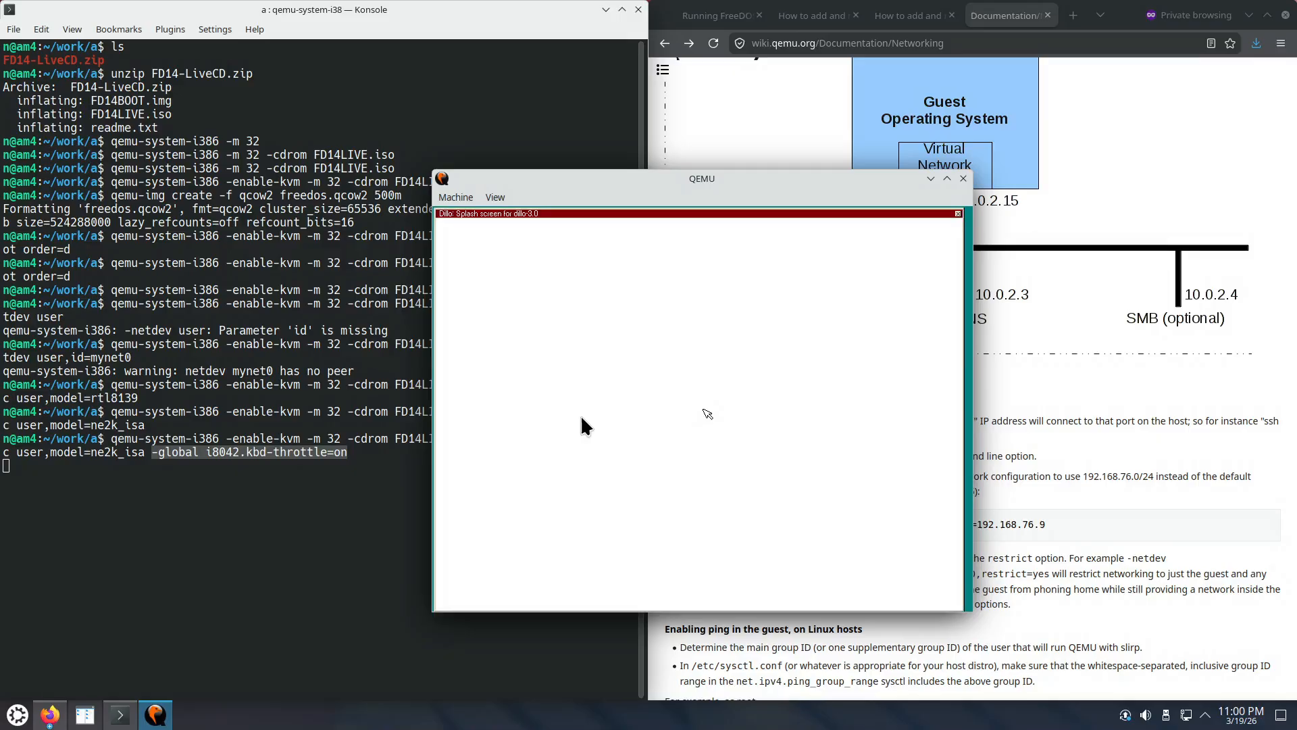
Step: Zoom in the QEMU display one level and move its window over the terminal, clear of the networking diagram
{"action": "left_click_drag", "start_coordinate": [651, 179], "coordinate": [488, 83]}
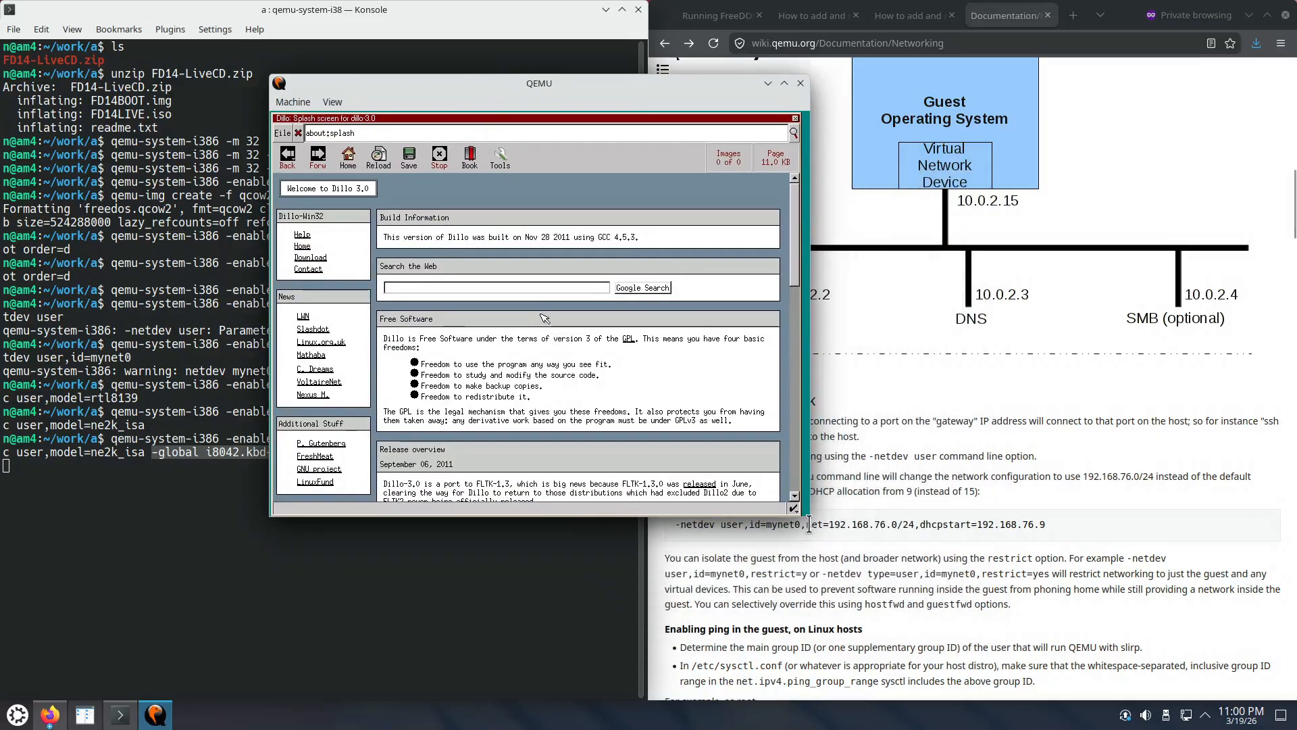
{"action": "left_click_drag", "start_coordinate": [808, 523], "coordinate": [899, 669]}
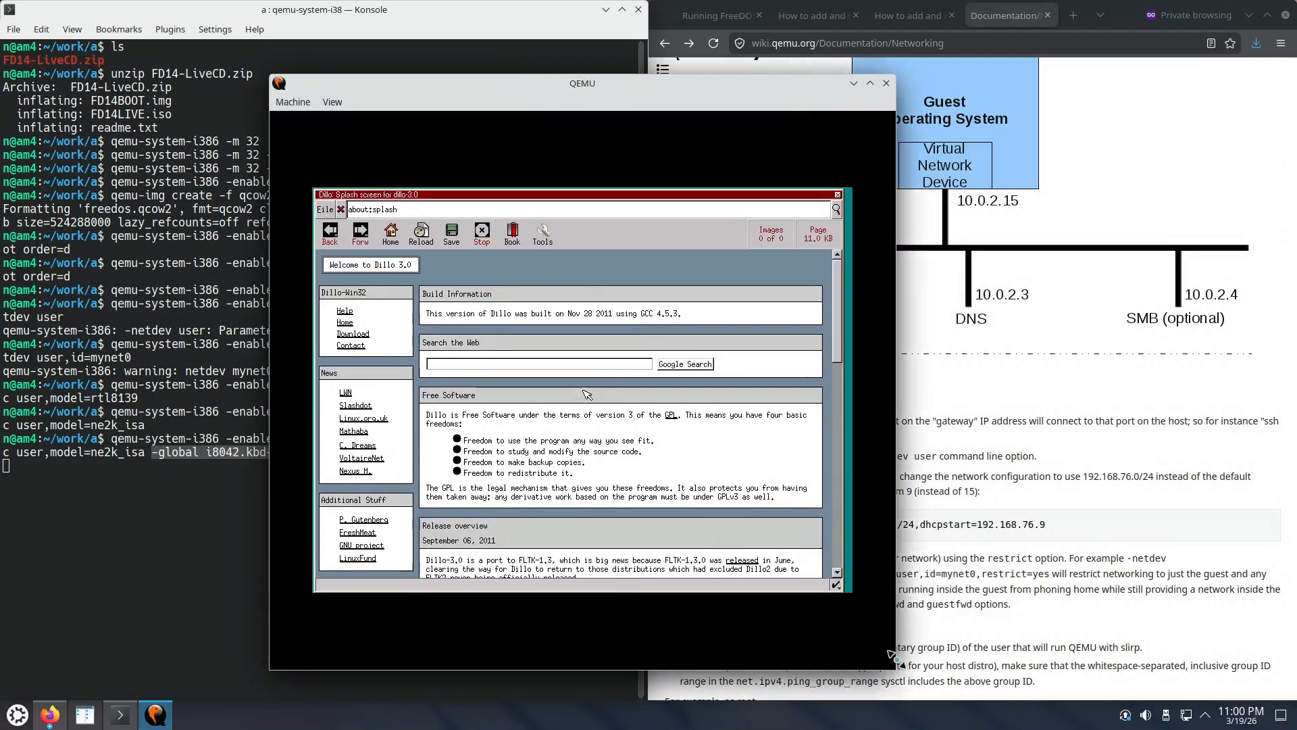
{"action": "left_click", "coordinate": [331, 102]}
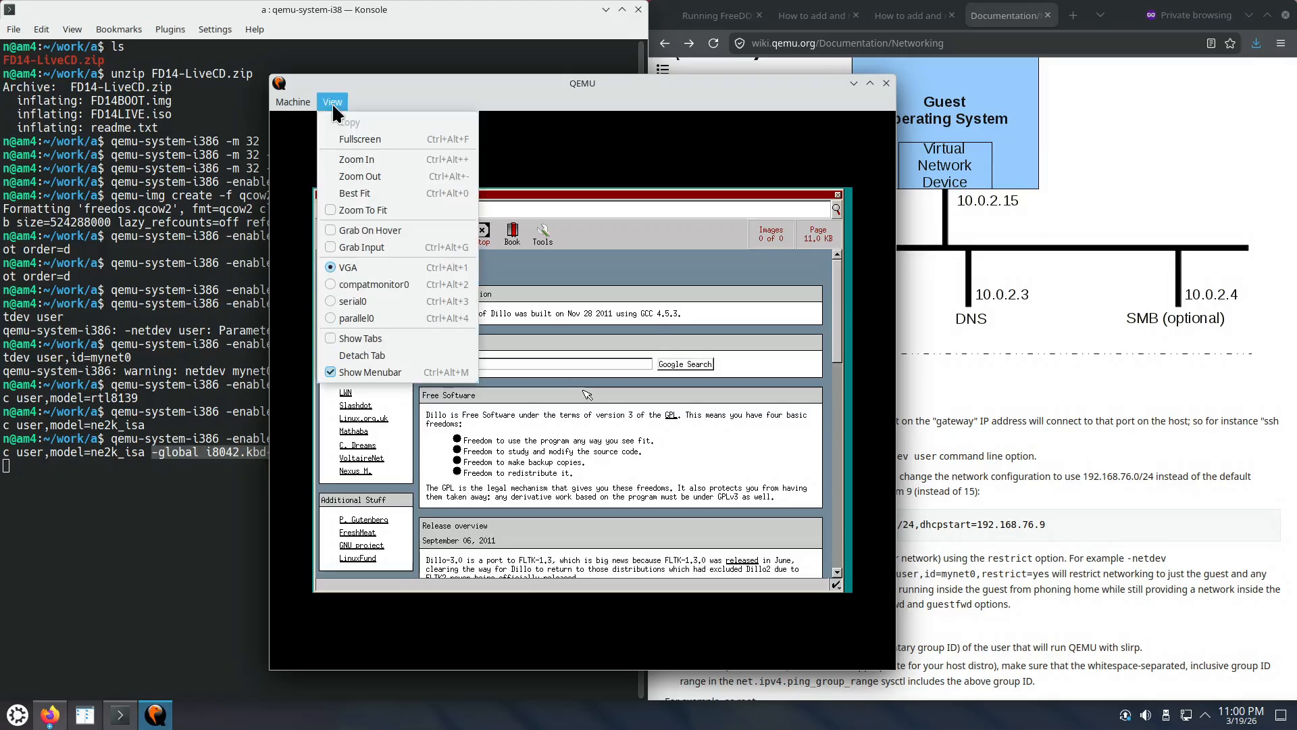
{"action": "left_click", "coordinate": [371, 158]}
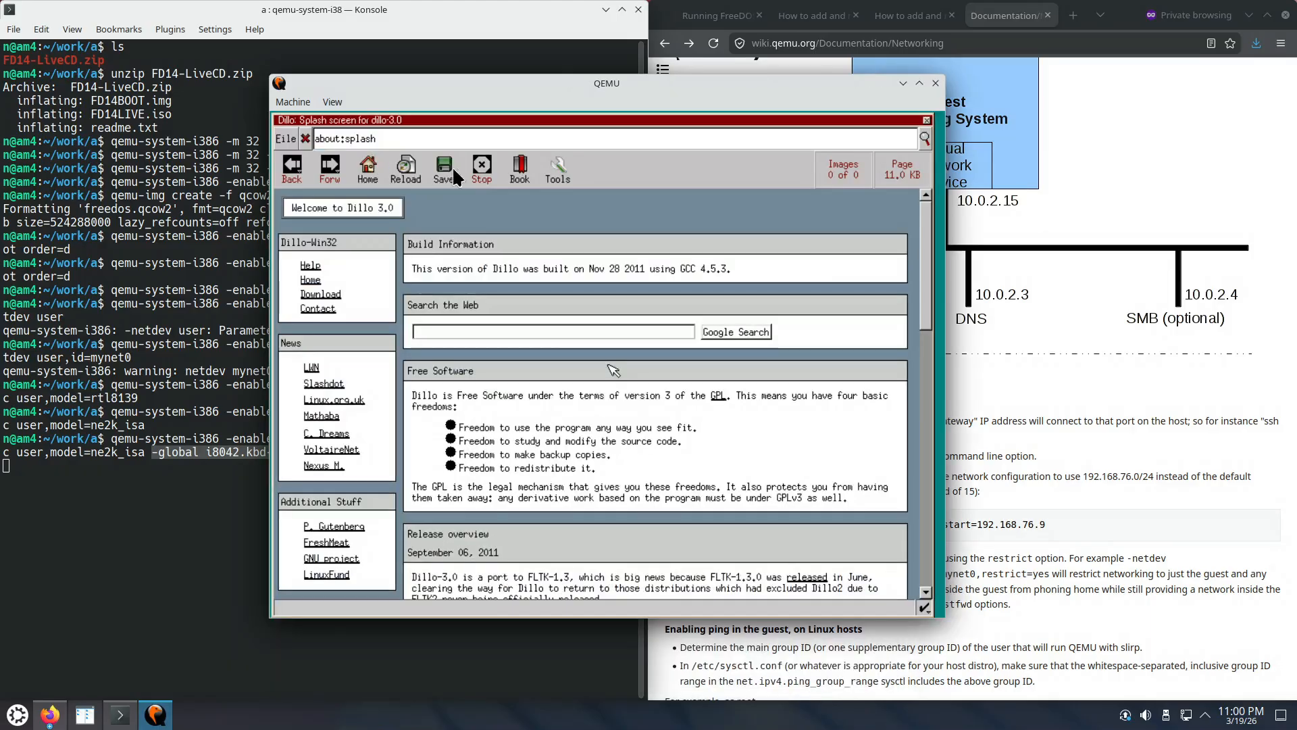
{"action": "left_click_drag", "start_coordinate": [518, 87], "coordinate": [318, 63]}
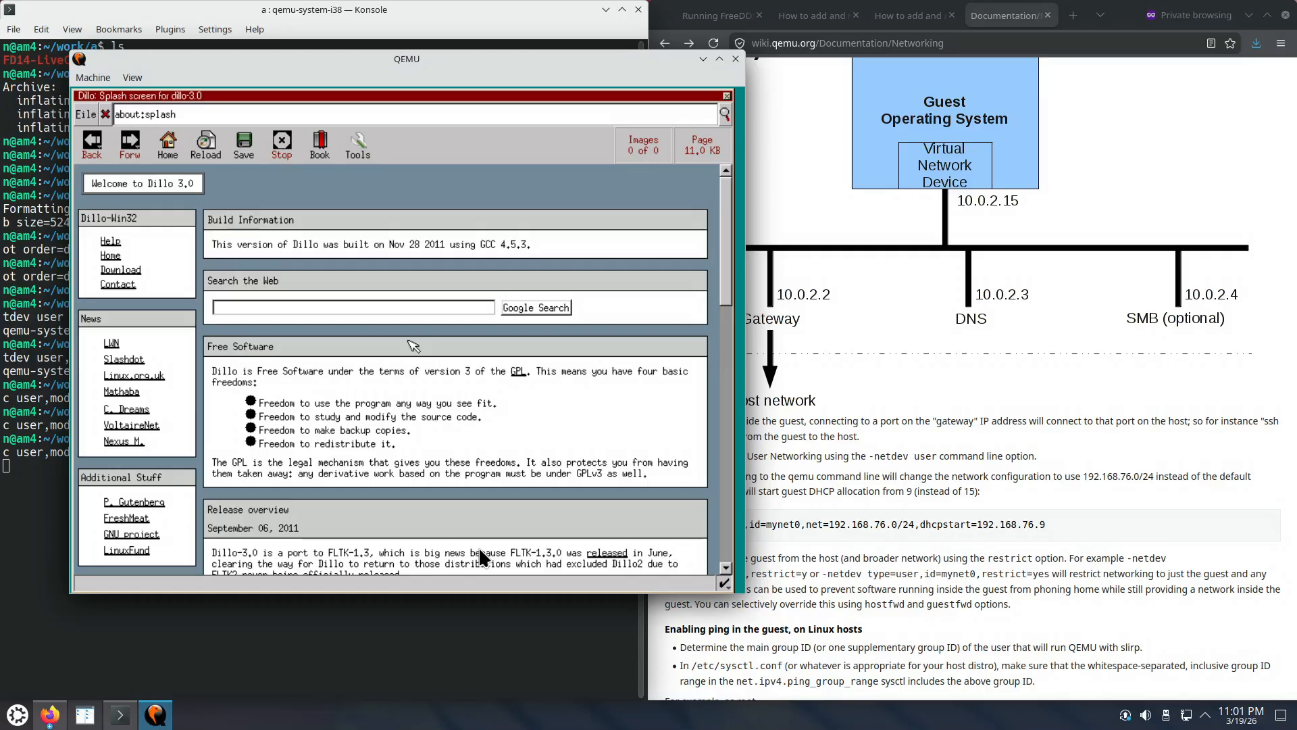
{"action": "left_click_drag", "start_coordinate": [482, 58], "coordinate": [413, 82]}
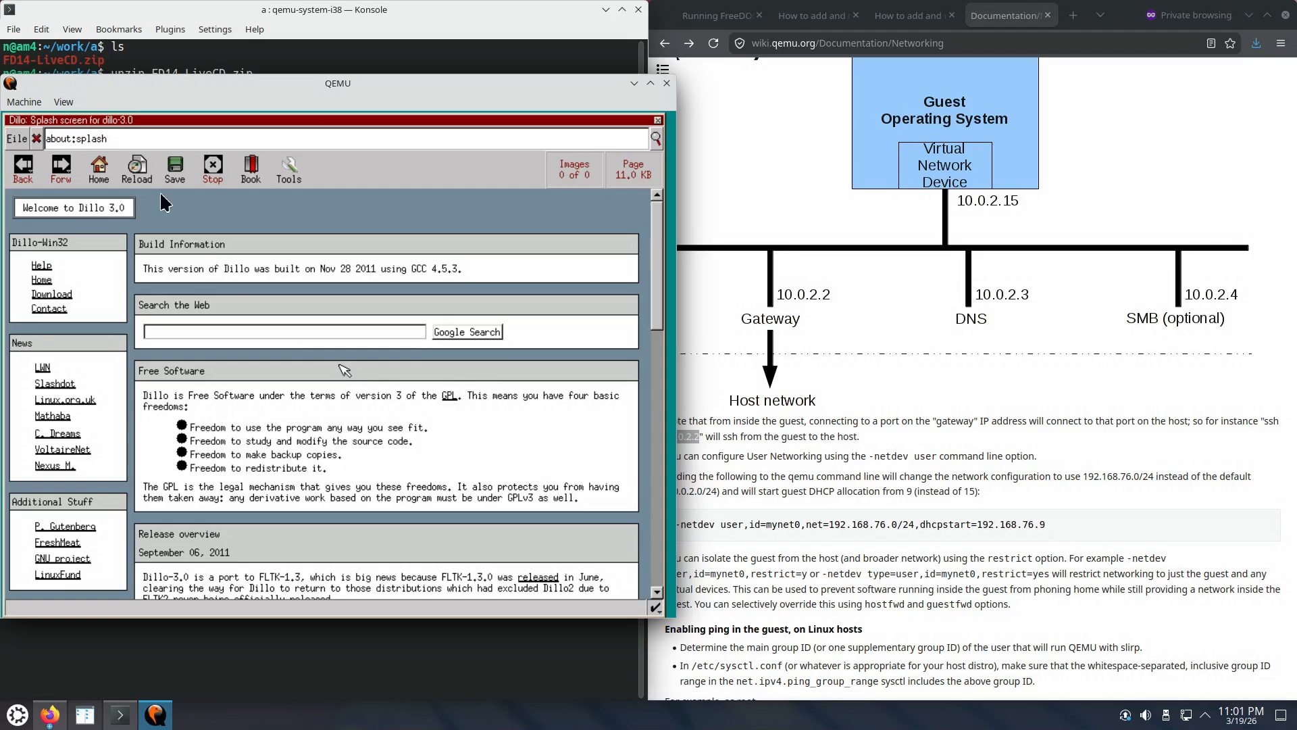
Step: Load httpforever.com in Dillo
{"action": "left_click", "coordinate": [124, 132]}
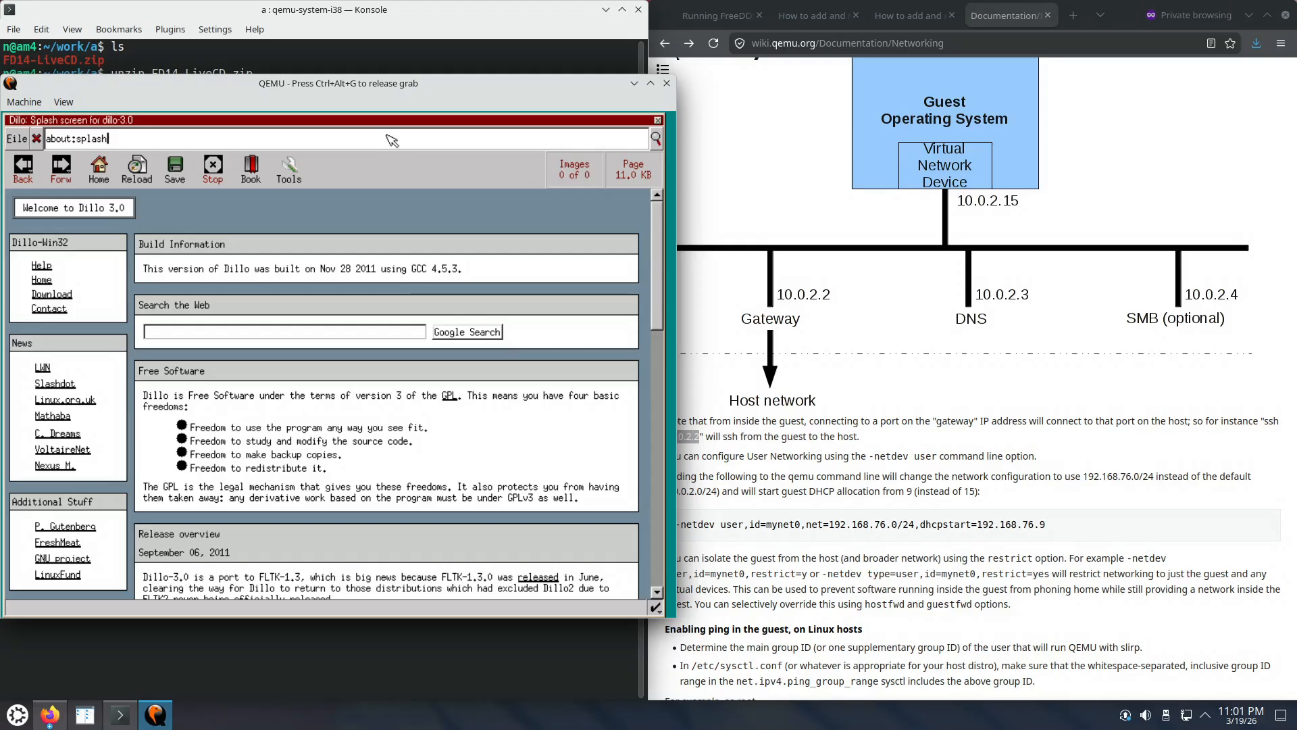
{"action": "key", "text": "ctrl+a"}
{"action": "type", "text": "httpforever.com"}
{"action": "key", "text": "Return"}
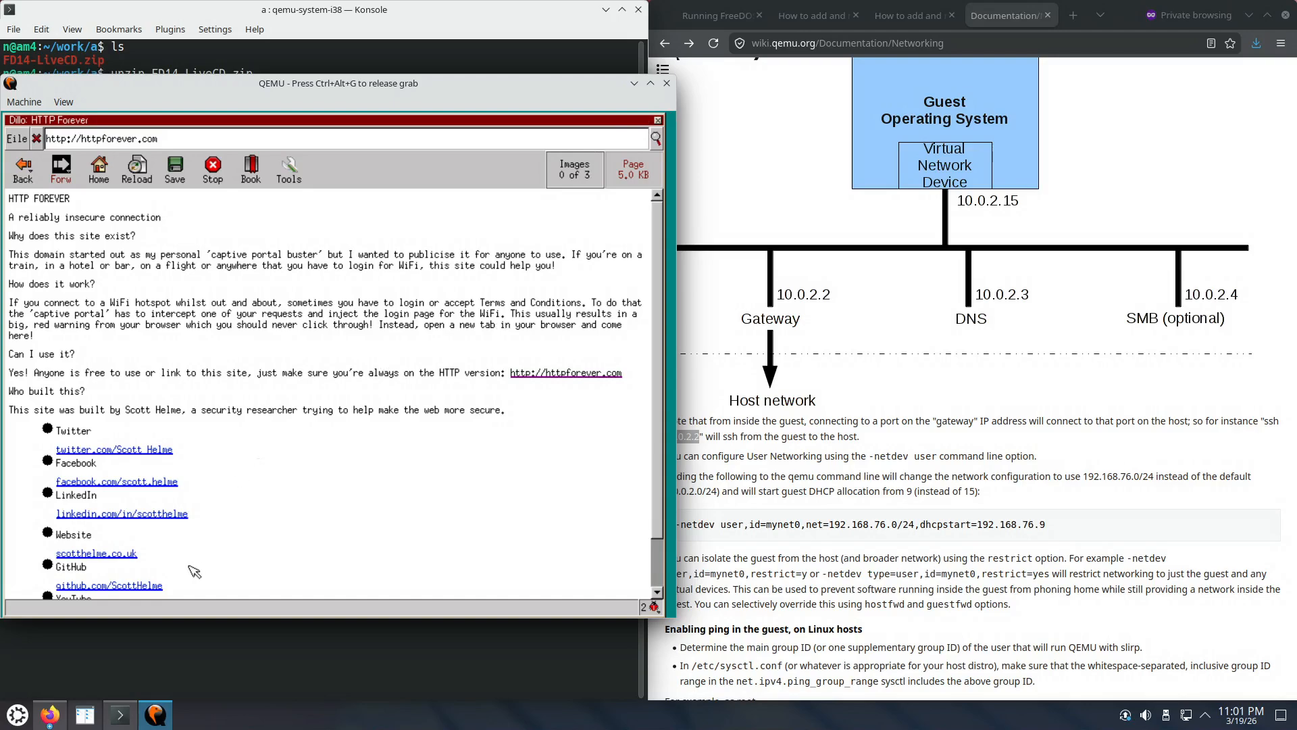
Step: Try to open the author's website link in a new tab, view that tab and return to the HTTP Forever page
{"action": "left_click", "coordinate": [132, 555]}
{"action": "right_click", "coordinate": [119, 558]}
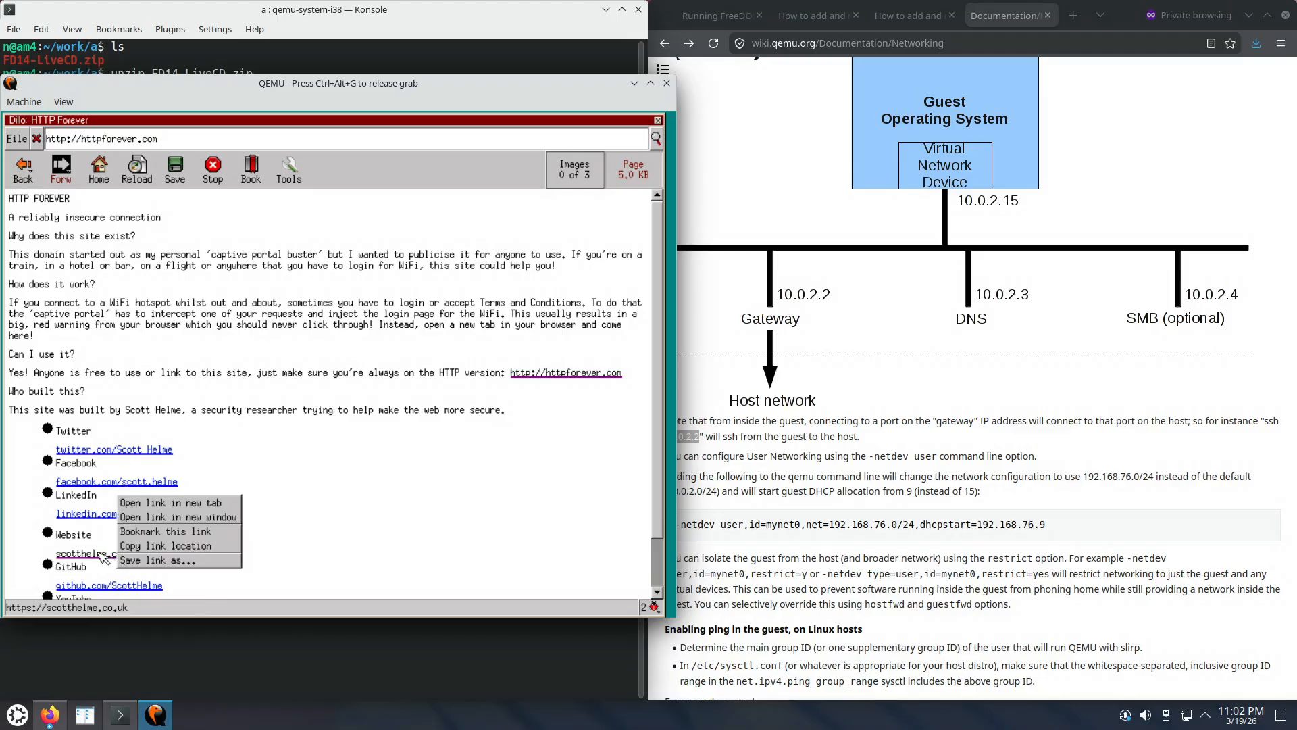
{"action": "left_click", "coordinate": [230, 503]}
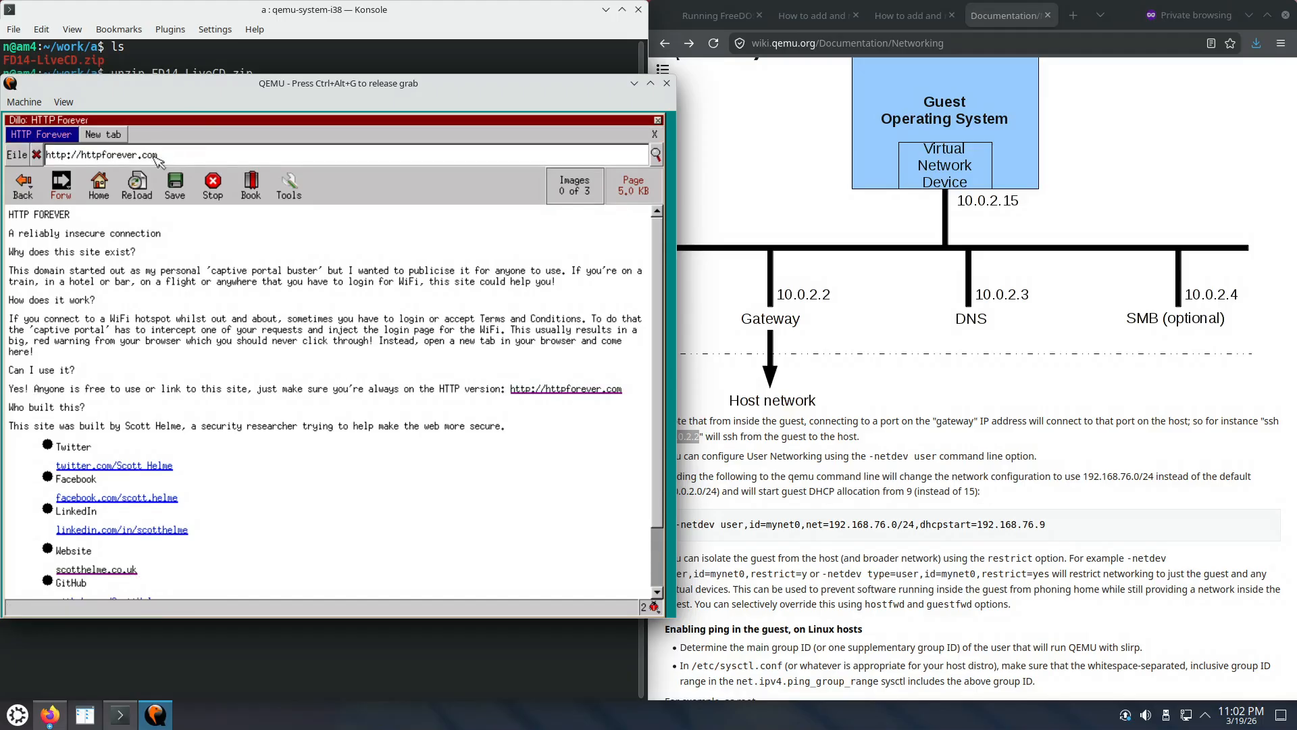
{"action": "left_click", "coordinate": [115, 133]}
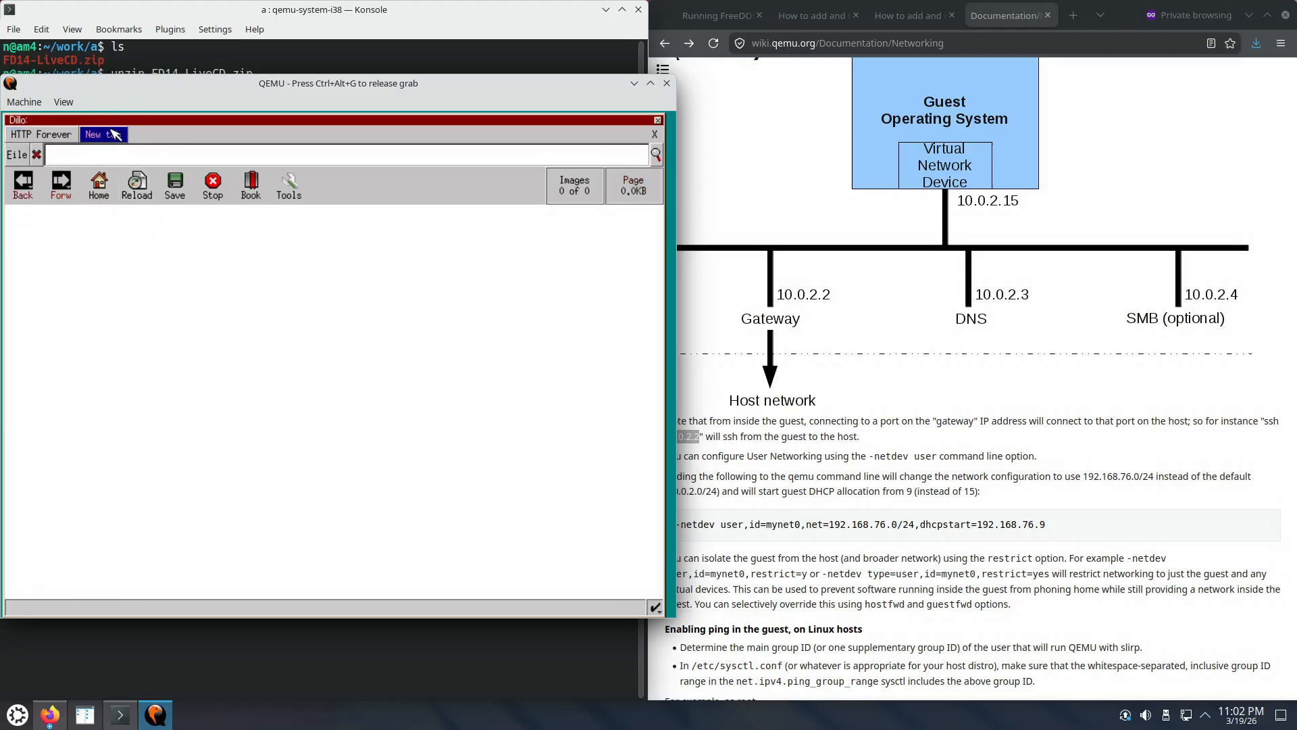
{"action": "left_click", "coordinate": [60, 133]}
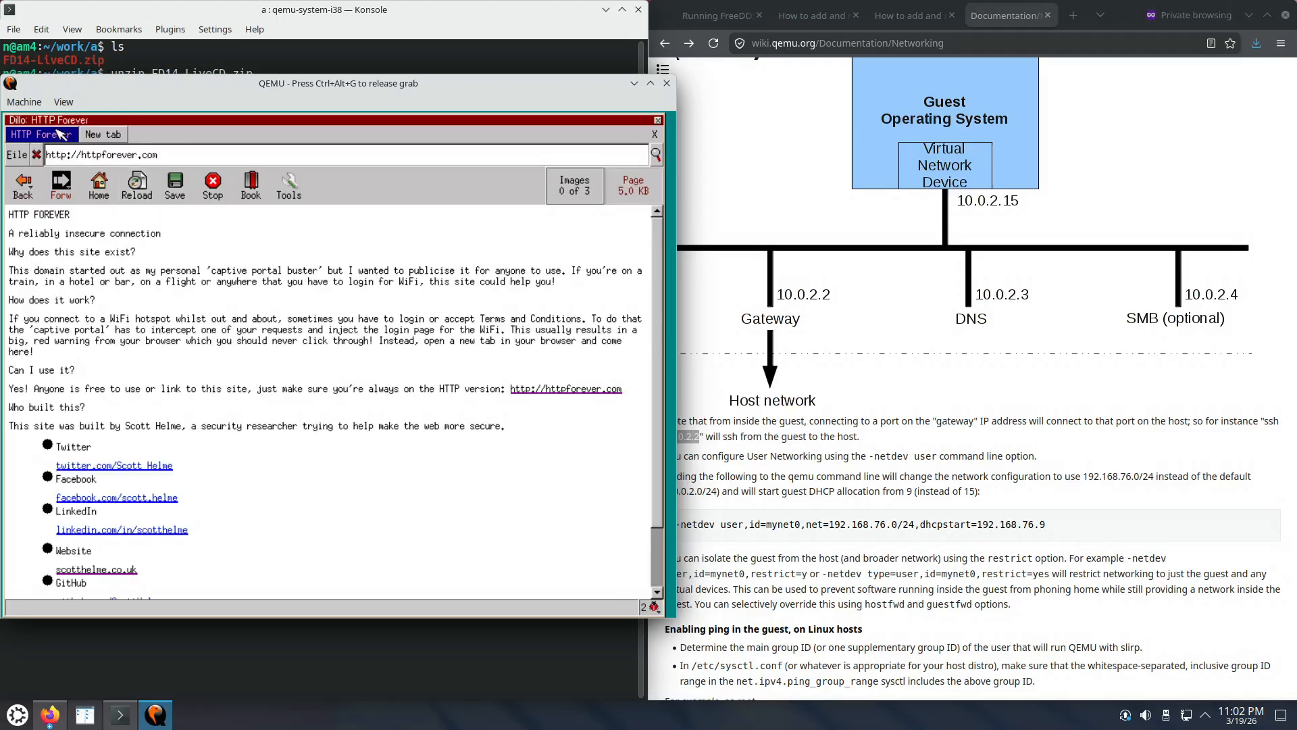
Step: Open the author's LinkedIn, Facebook and Twitter links in new tabs, and close the first blank tab
{"action": "right_click", "coordinate": [128, 532]}
{"action": "left_click", "coordinate": [144, 541]}
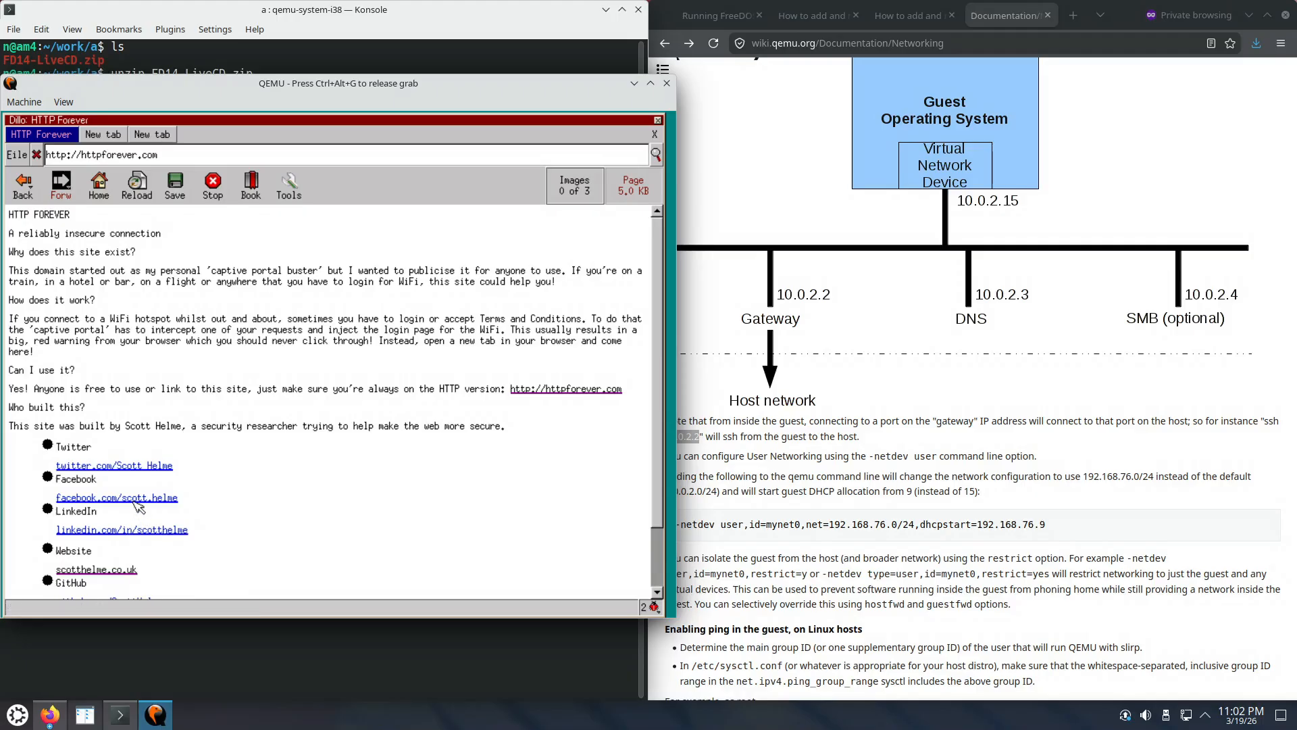
{"action": "right_click", "coordinate": [132, 497]}
{"action": "left_click", "coordinate": [149, 505]}
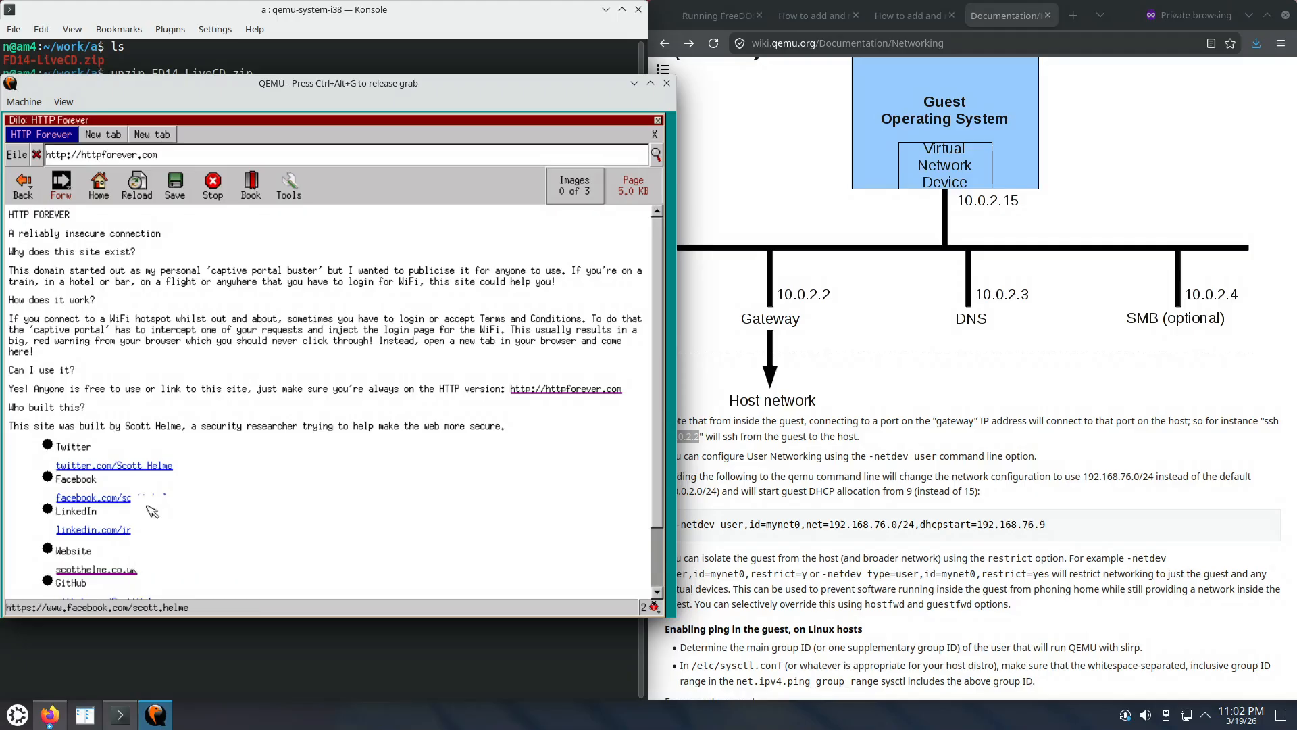
{"action": "right_click", "coordinate": [129, 466]}
{"action": "left_click", "coordinate": [135, 472]}
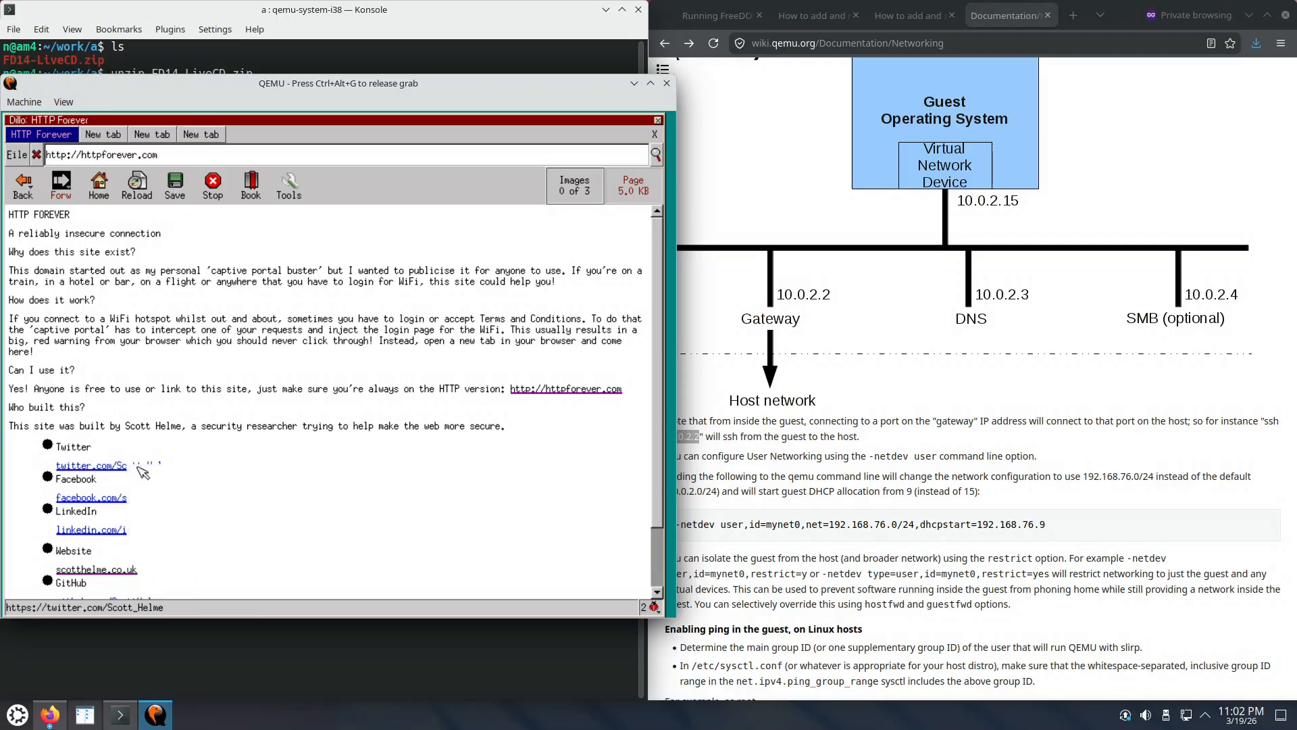
{"action": "left_click", "coordinate": [115, 140]}
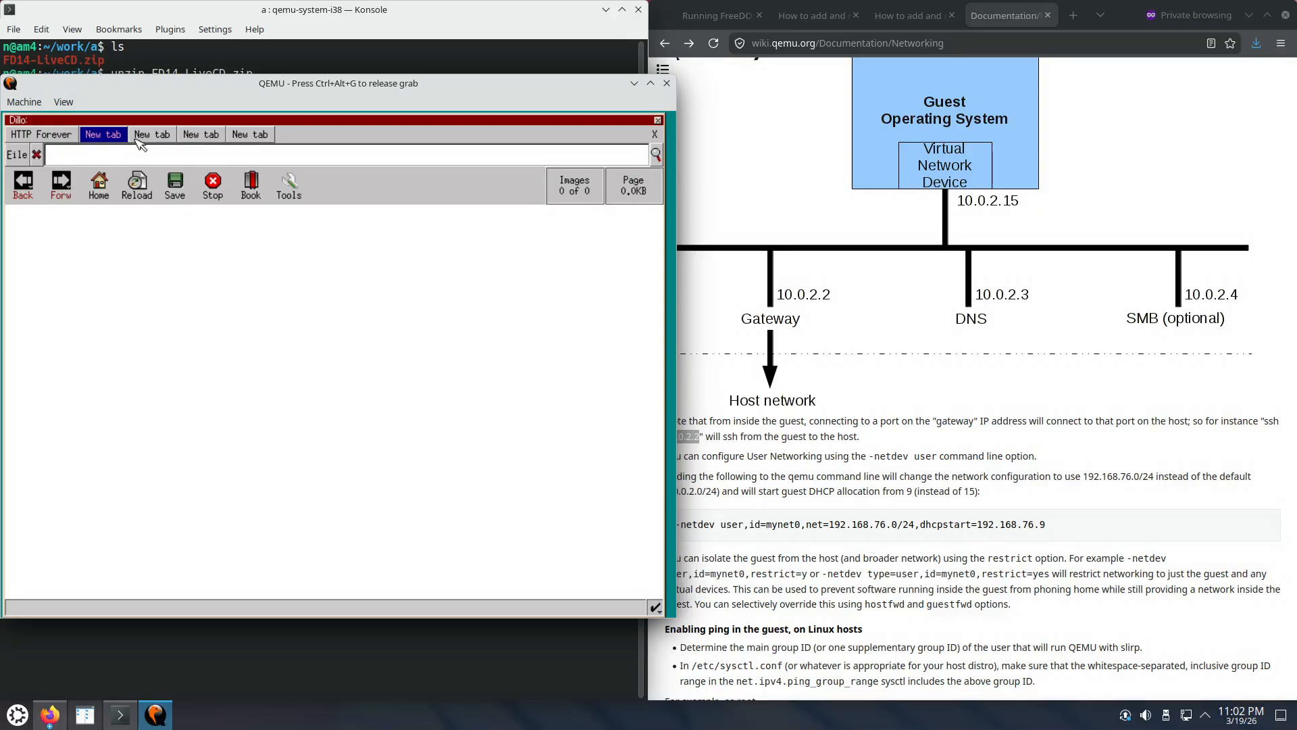
{"action": "left_click", "coordinate": [655, 133]}
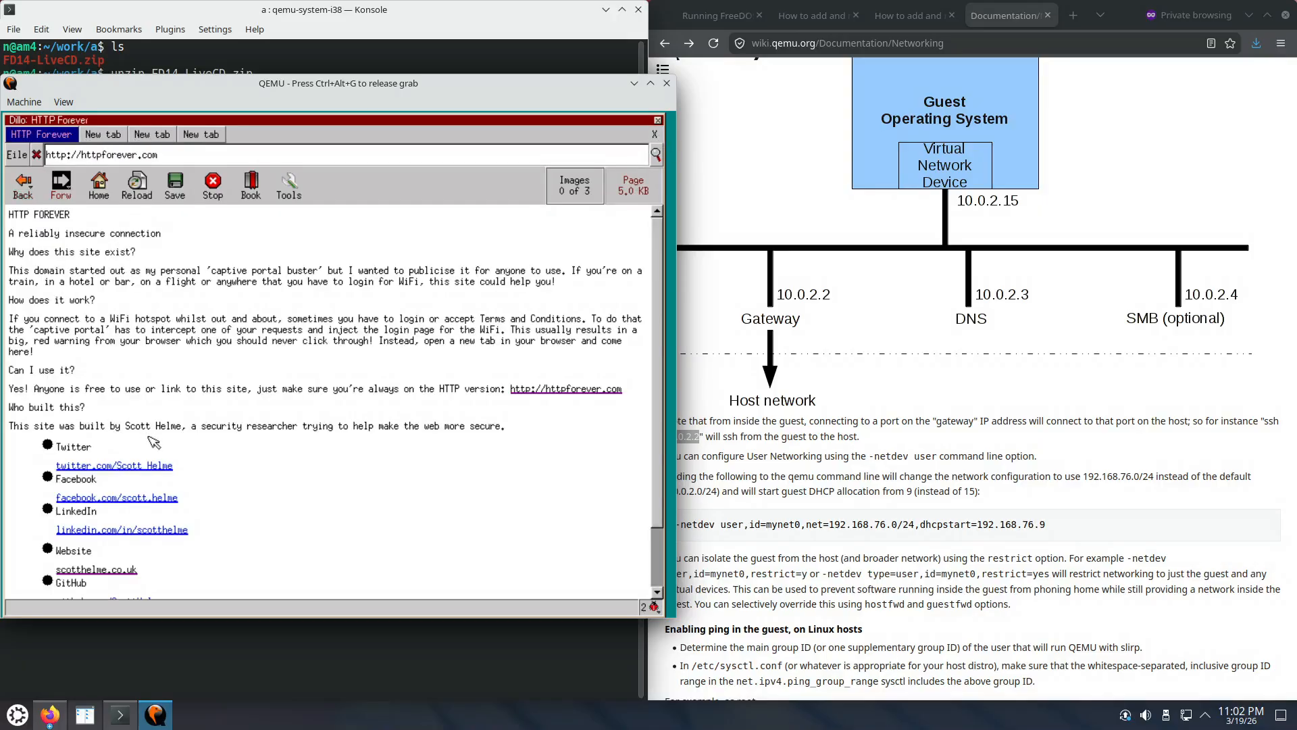
Step: Read through the HTTP Forever page, from its introduction down to the author's profile links and the project links in the footer
{"action": "scroll", "coordinate": [155, 444], "scroll_direction": "down", "scroll_amount": 3}
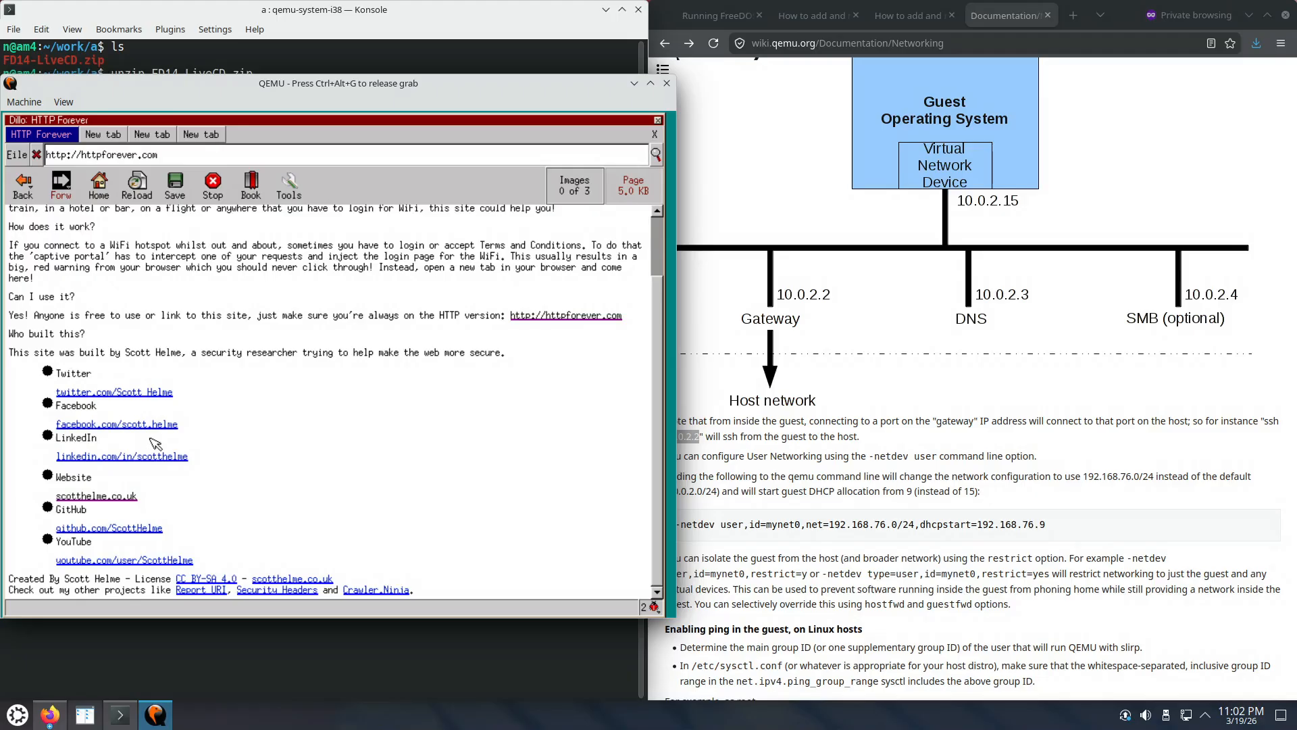
{"action": "scroll", "coordinate": [156, 444], "scroll_direction": "up", "scroll_amount": 2}
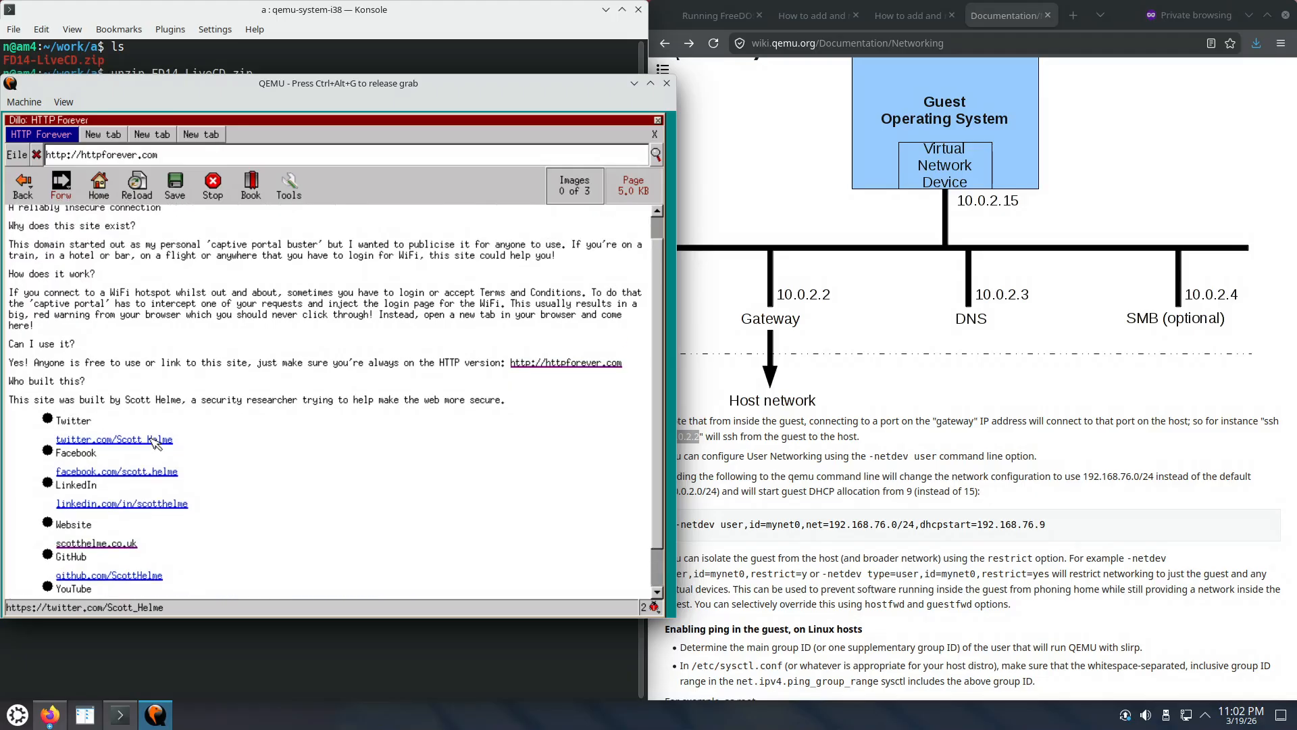
{"action": "scroll", "coordinate": [156, 444], "scroll_direction": "down", "scroll_amount": 2}
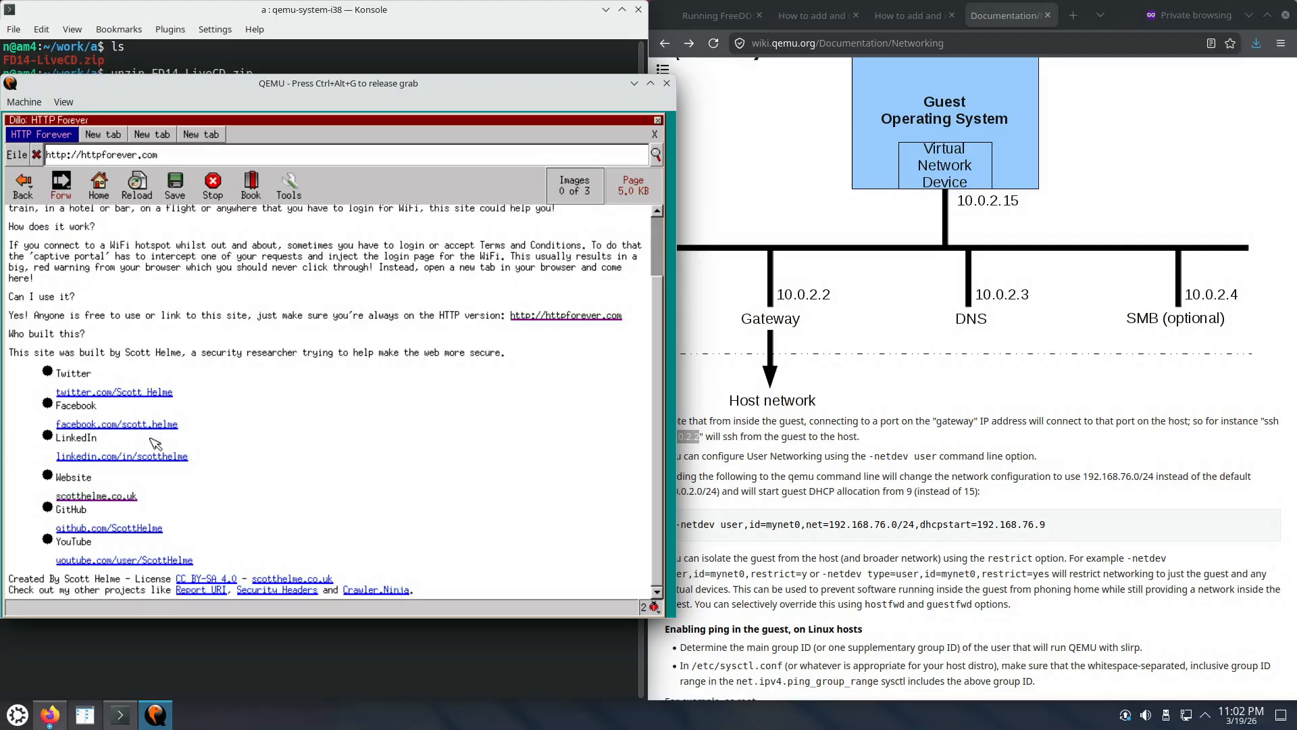
{"action": "scroll", "coordinate": [155, 444], "scroll_direction": "up", "scroll_amount": 4}
{"action": "scroll", "coordinate": [156, 444], "scroll_direction": "down", "scroll_amount": 3}
{"action": "scroll", "coordinate": [155, 443], "scroll_direction": "up", "scroll_amount": 2}
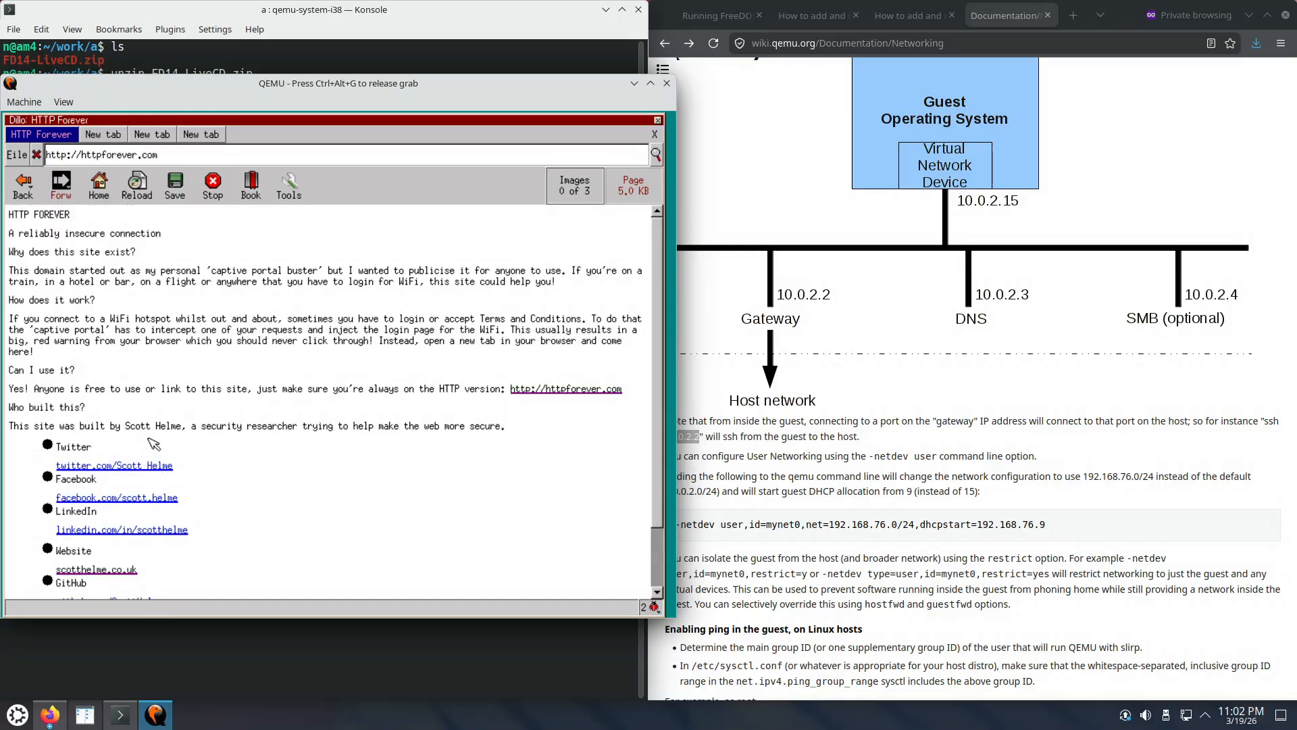
{"action": "right_click", "coordinate": [111, 468]}
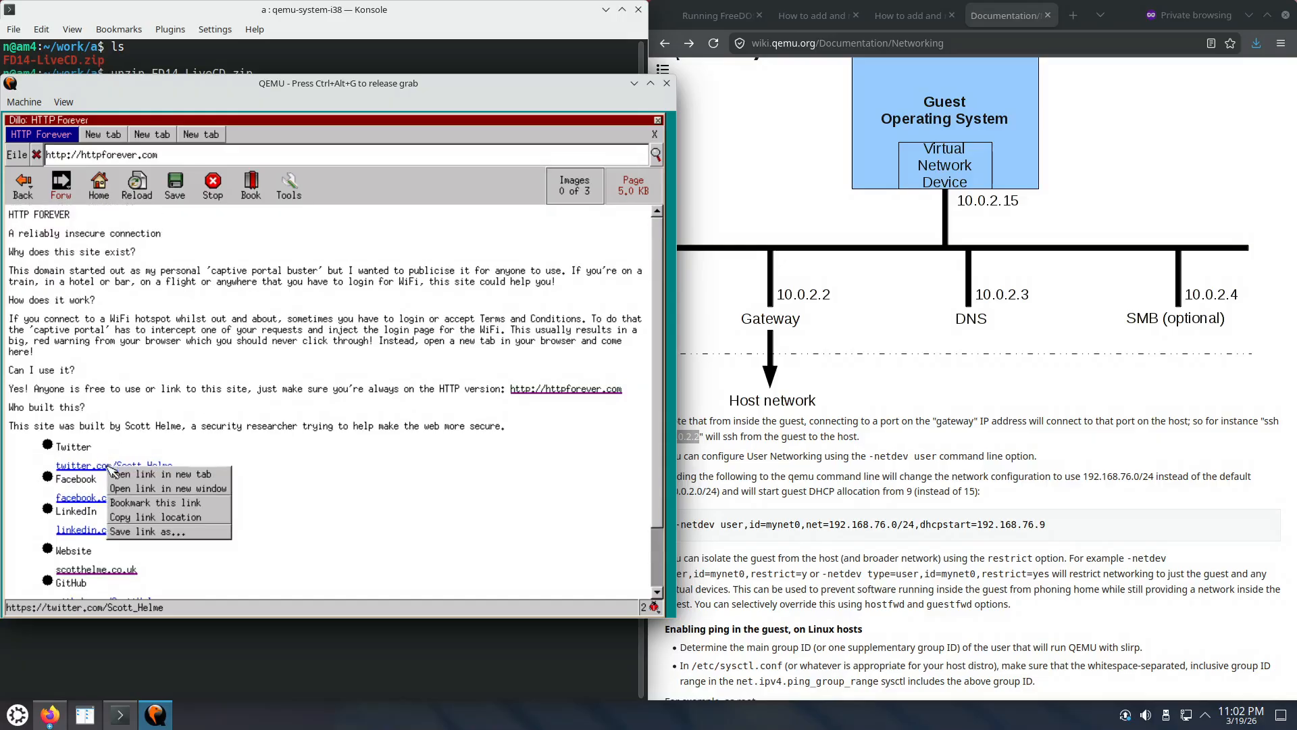
{"action": "left_click", "coordinate": [101, 469]}
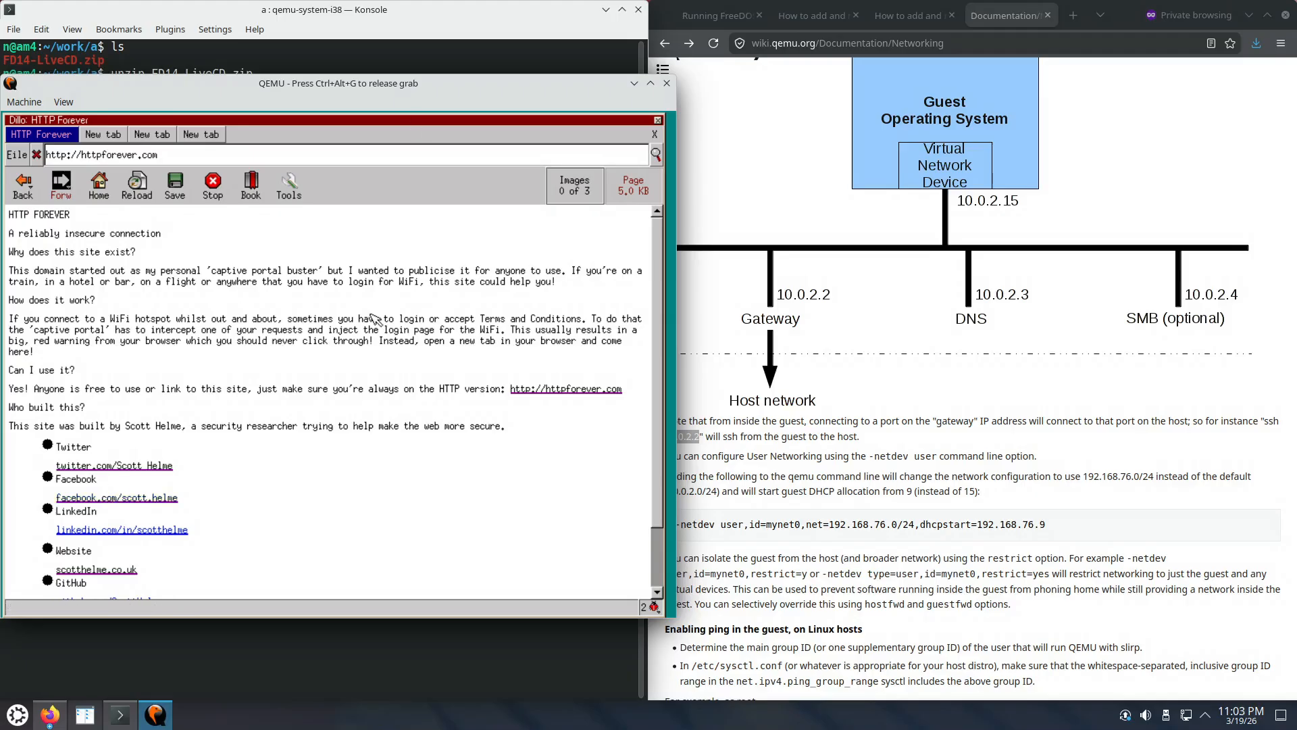
{"action": "scroll", "coordinate": [374, 318], "scroll_direction": "down", "scroll_amount": 3}
{"action": "scroll", "coordinate": [373, 317], "scroll_direction": "up", "scroll_amount": 3}
{"action": "scroll", "coordinate": [375, 318], "scroll_direction": "down", "scroll_amount": 1}
{"action": "scroll", "coordinate": [375, 318], "scroll_direction": "up", "scroll_amount": 1}
{"action": "scroll", "coordinate": [374, 317], "scroll_direction": "down", "scroll_amount": 4}
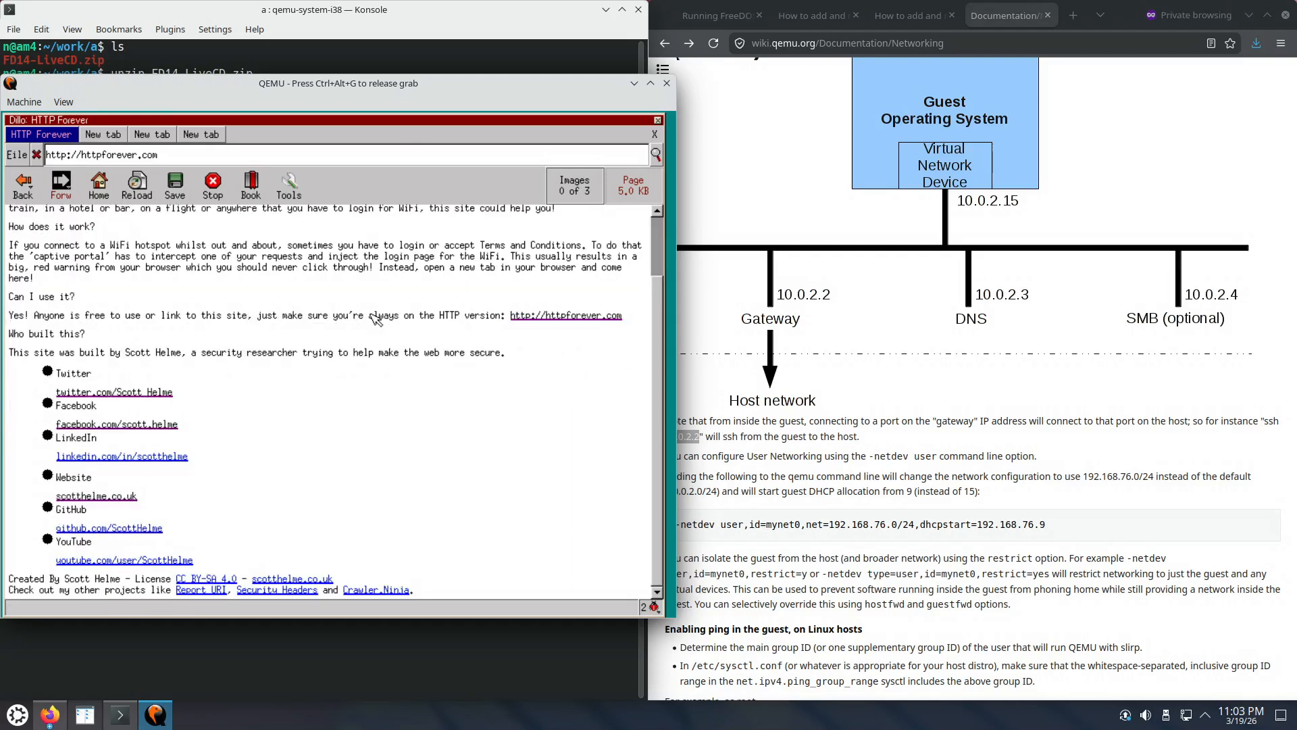
{"action": "scroll", "coordinate": [376, 320], "scroll_direction": "up", "scroll_amount": 4}
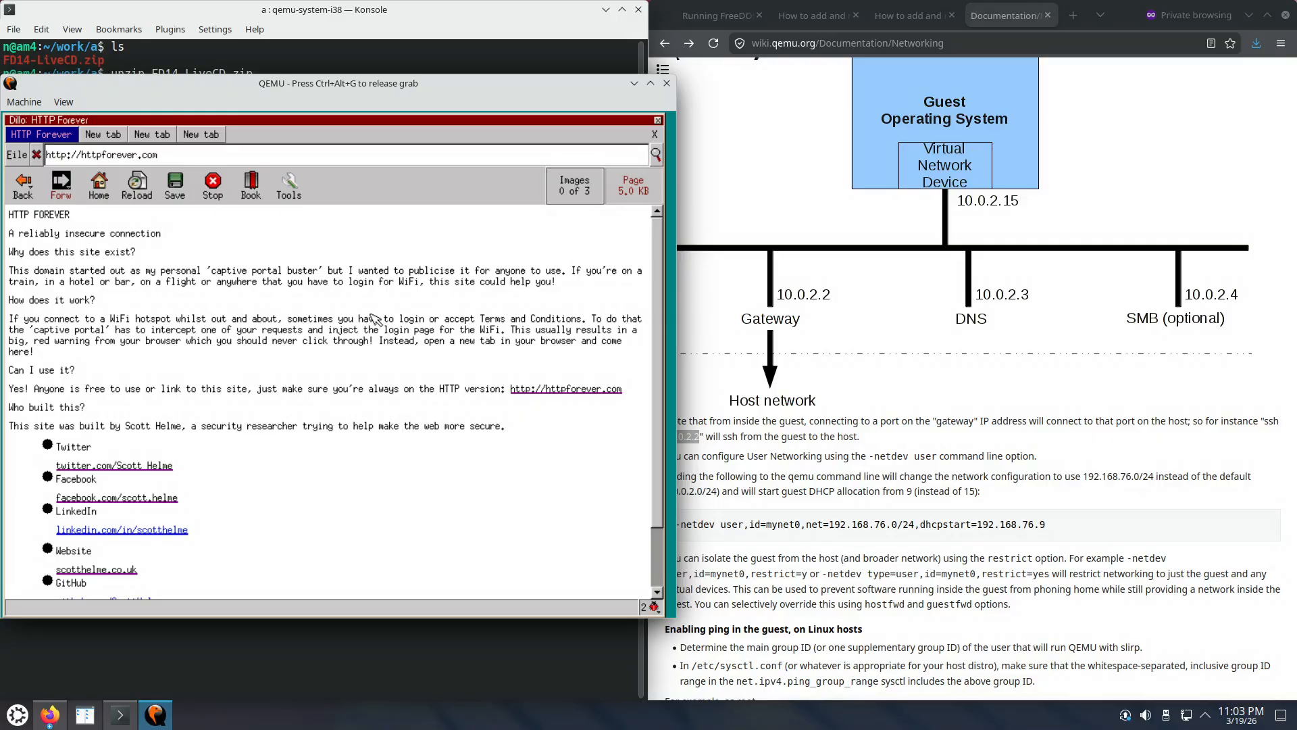
{"action": "scroll", "coordinate": [377, 318], "scroll_direction": "down", "scroll_amount": 2}
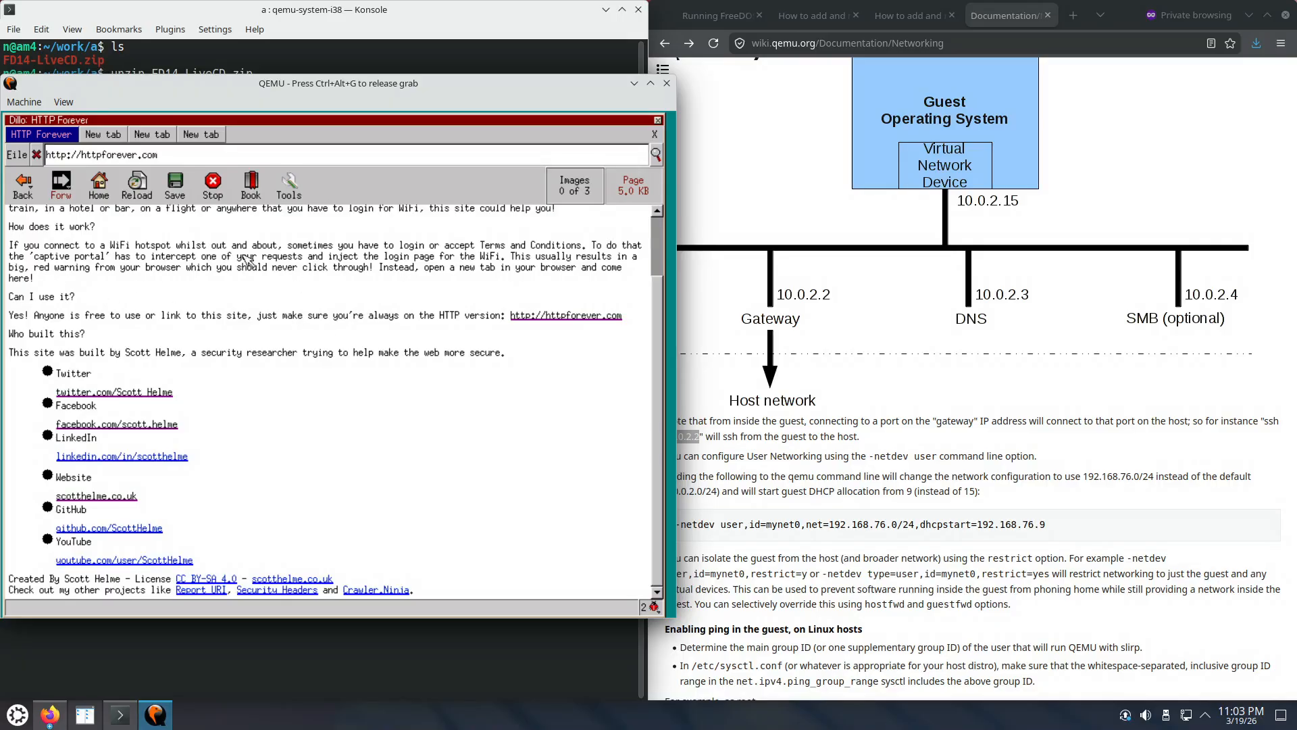
Step: Copy the location of the author's Facebook link and replace the address in Dillo's location field with it
{"action": "left_click", "coordinate": [183, 161]}
{"action": "right_click", "coordinate": [160, 427]}
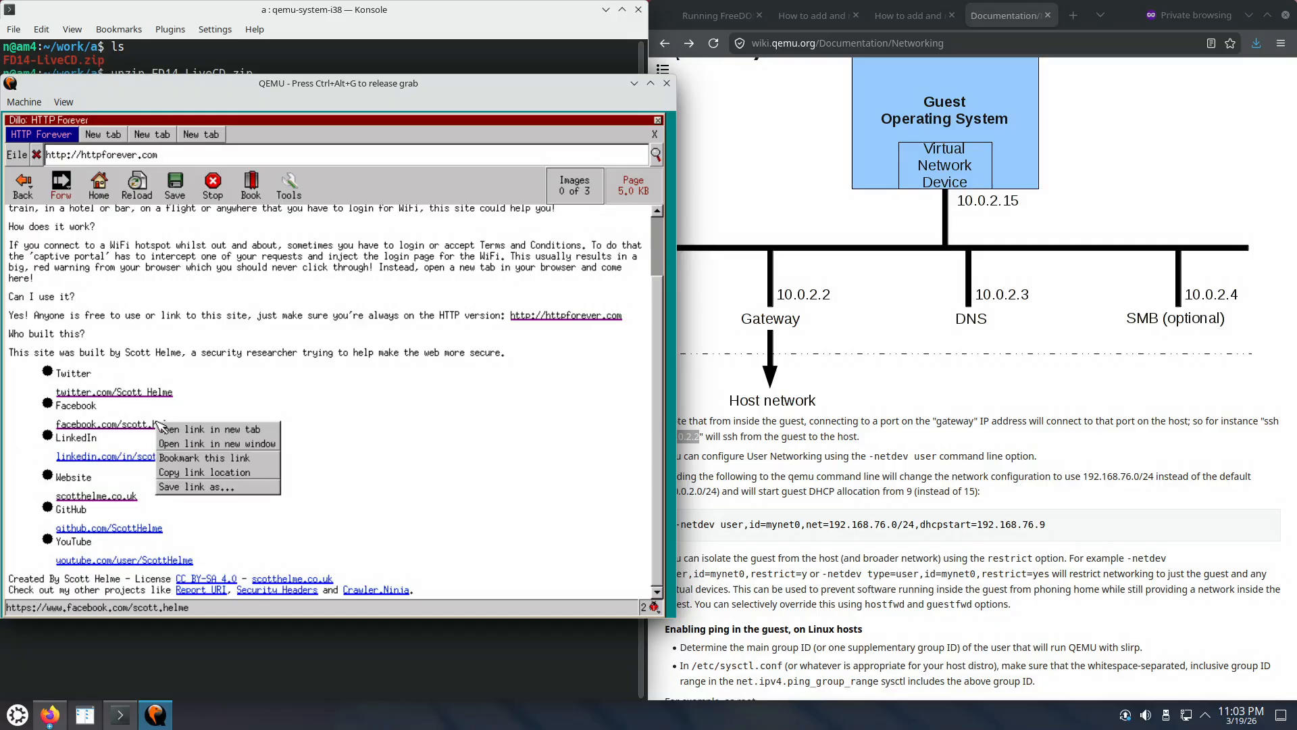
{"action": "left_click", "coordinate": [182, 472]}
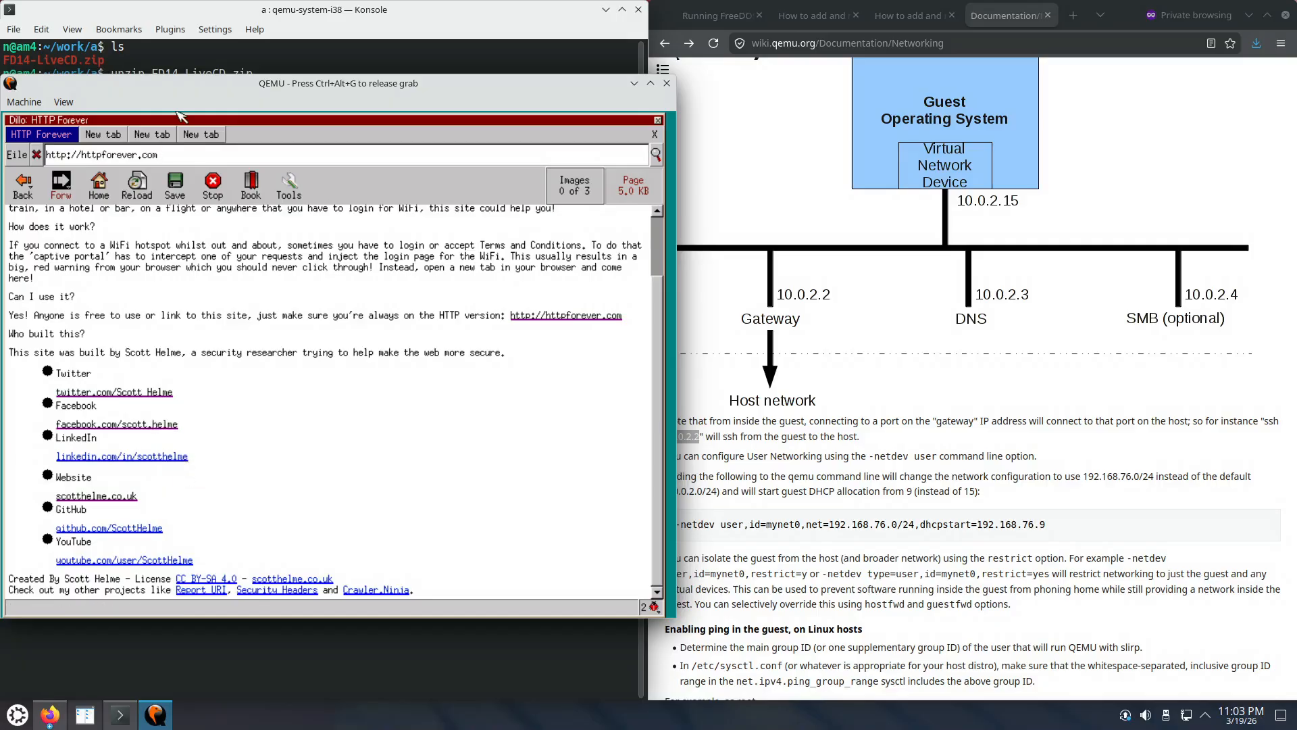
{"action": "left_click", "coordinate": [169, 158]}
{"action": "triple_click", "coordinate": [173, 158]}
{"action": "type", "text": "https://www.facebook.com/scott.helme"}
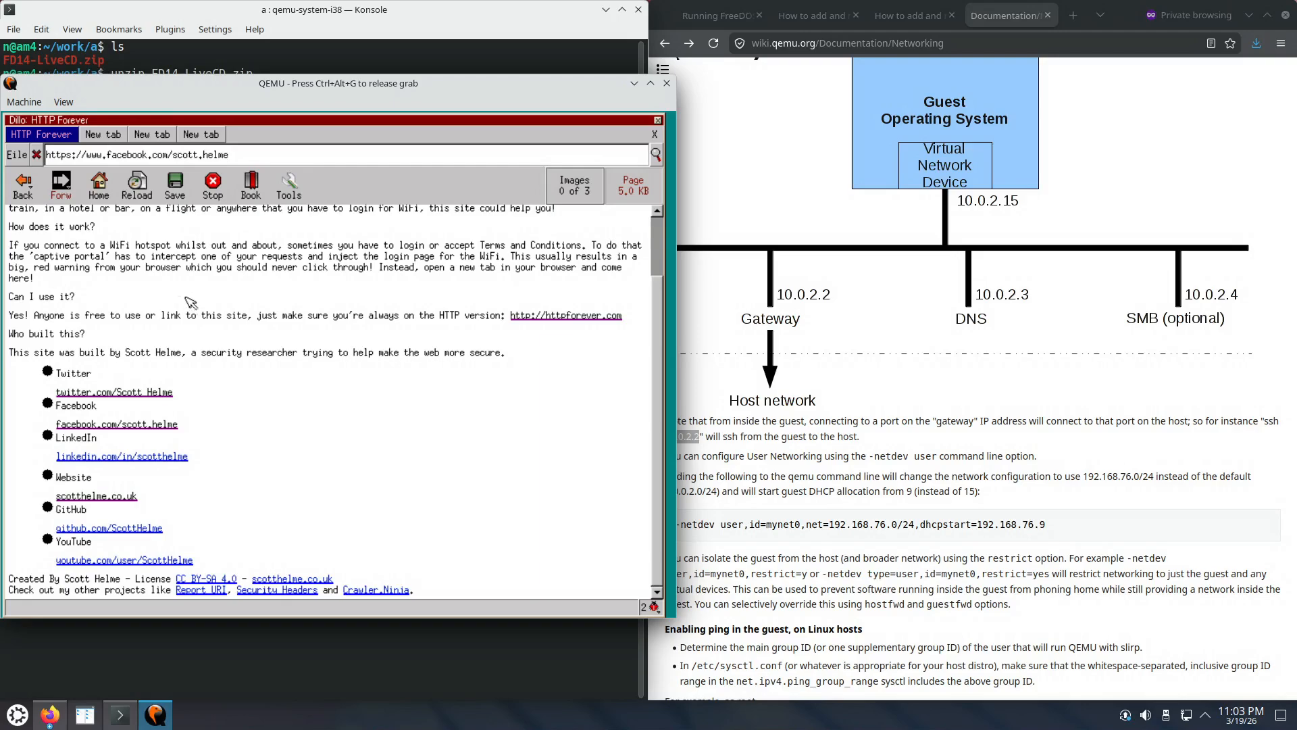
{"action": "triple_click", "coordinate": [259, 147]}
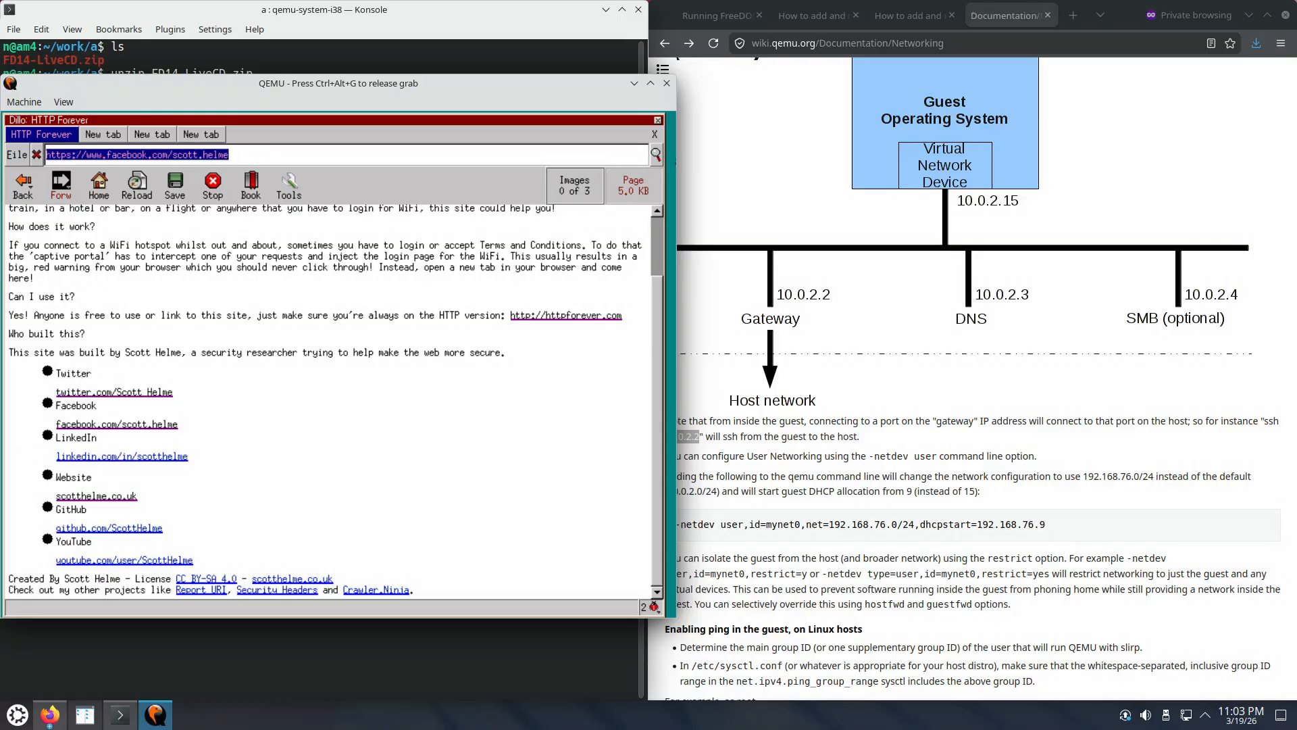
{"action": "left_click", "coordinate": [657, 155]}
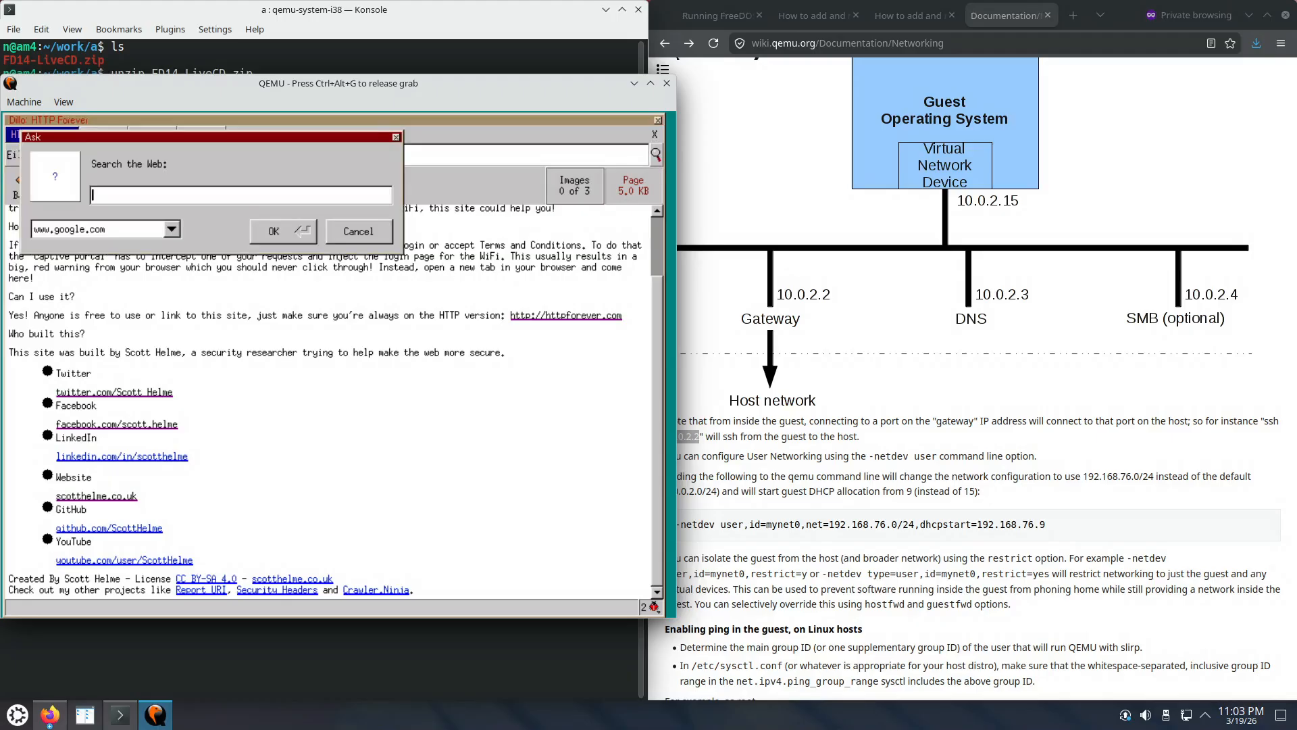
{"action": "left_click", "coordinate": [396, 137]}
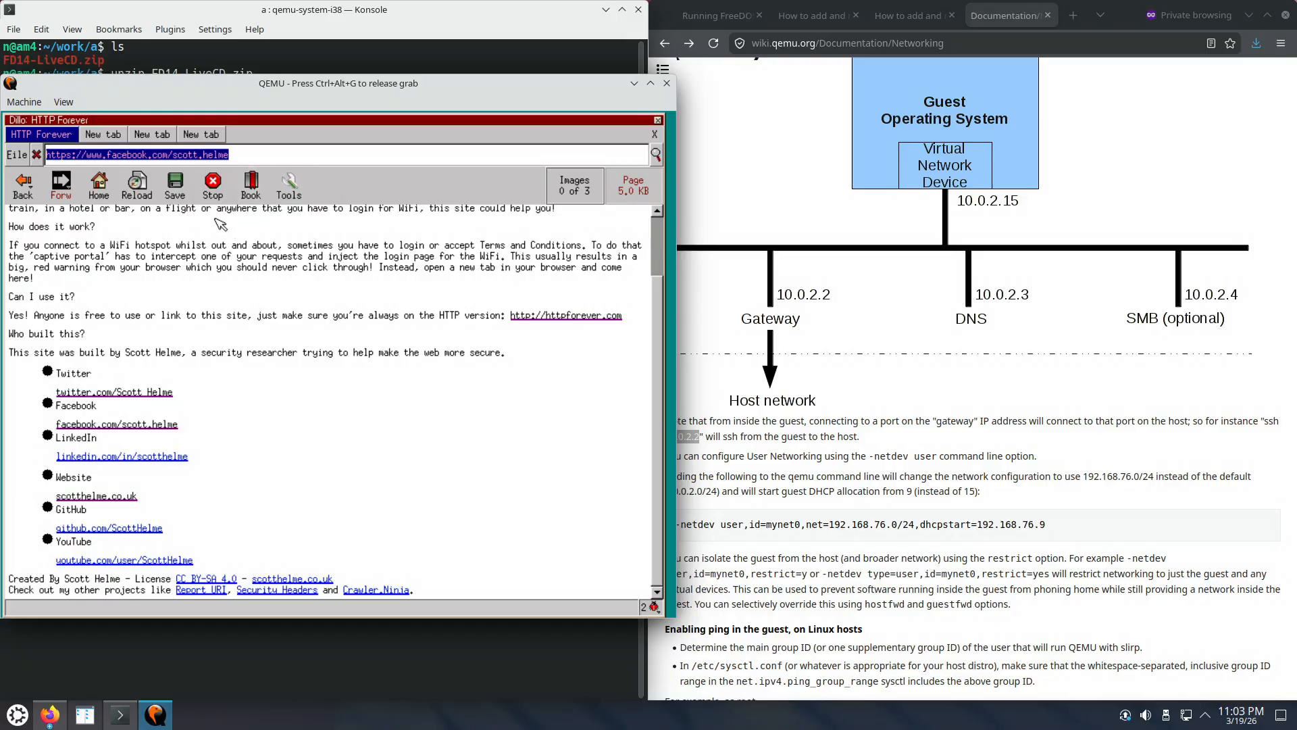
{"action": "left_click", "coordinate": [22, 158]}
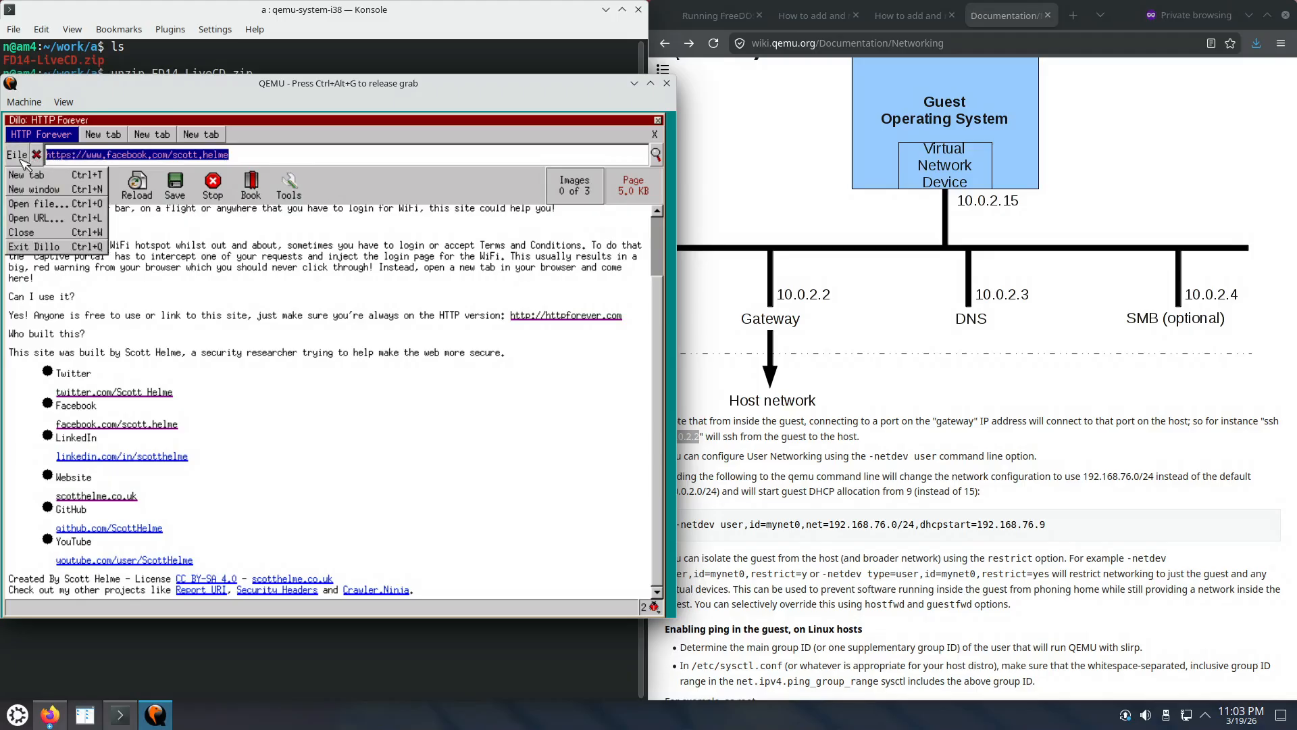
{"action": "left_click", "coordinate": [348, 157]}
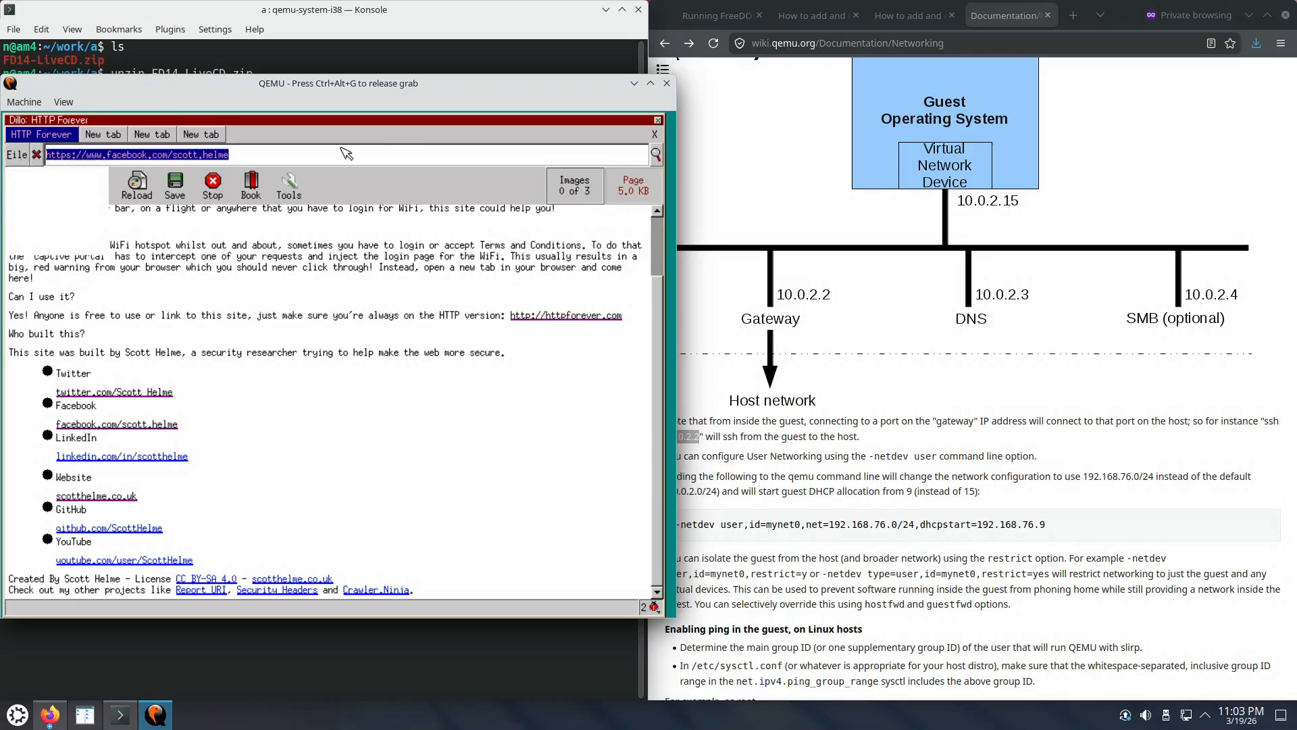
Step: Close the Dillo browser window with all its open tabs
{"action": "left_click", "coordinate": [658, 121]}
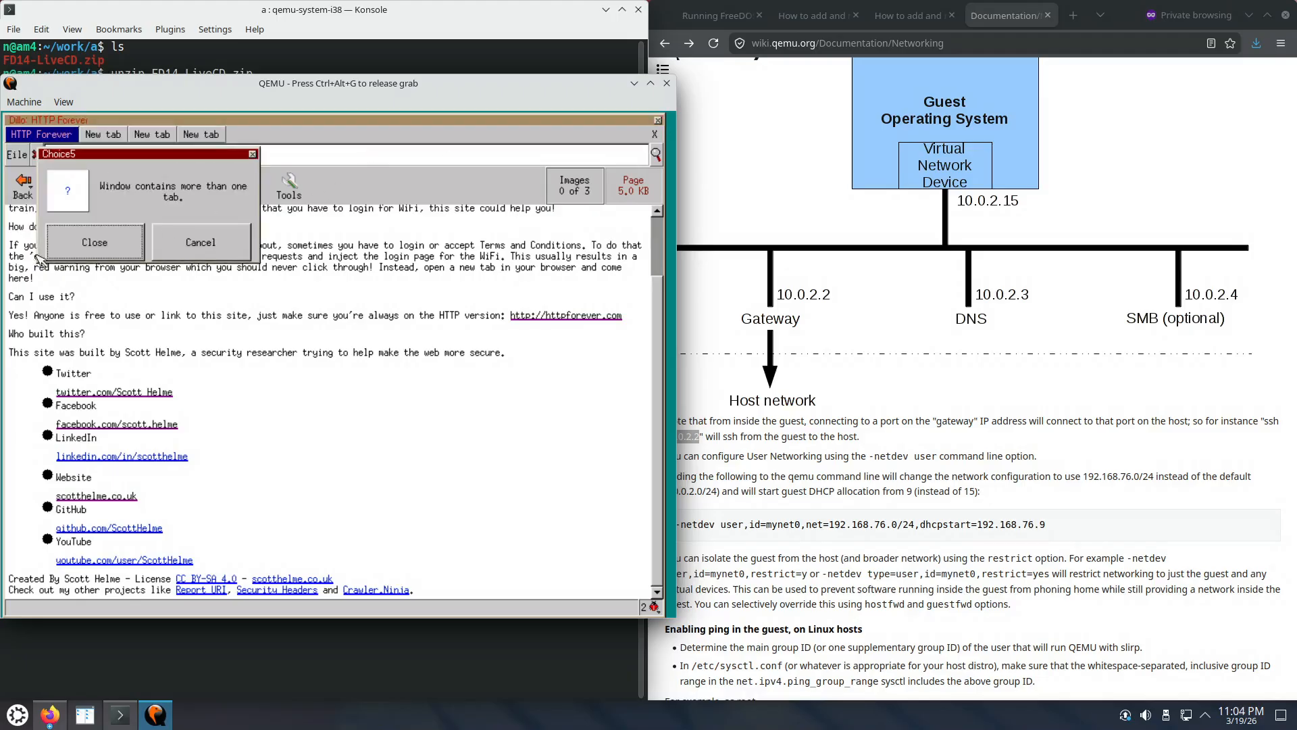